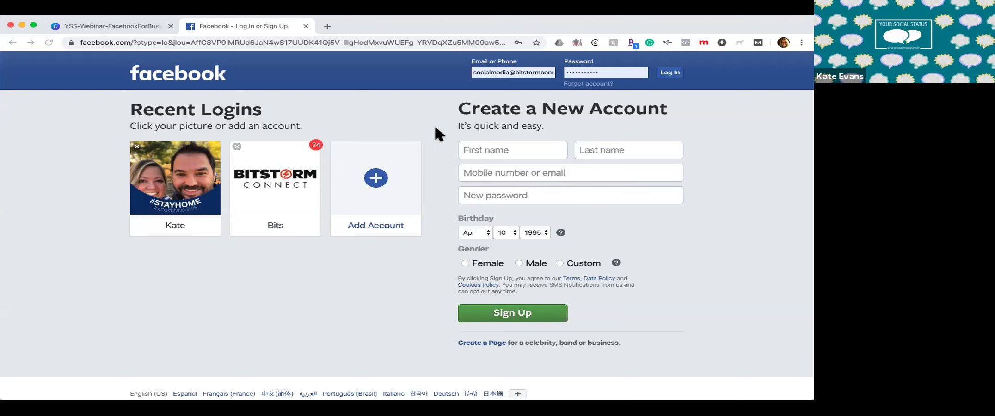
- Remove the second Recent Logins account, then log in to the remaining profile with the account password
{"action": "left_click", "coordinate": [235, 146]}
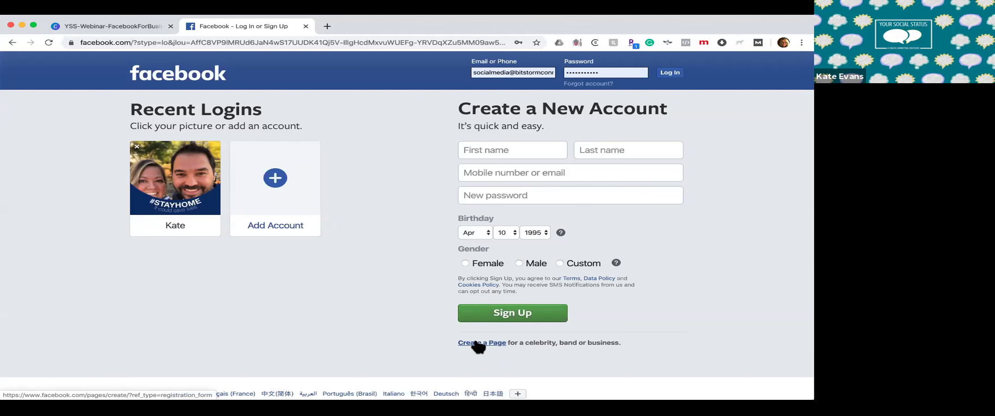
{"action": "left_click", "coordinate": [188, 213]}
{"action": "left_click", "coordinate": [371, 215]}
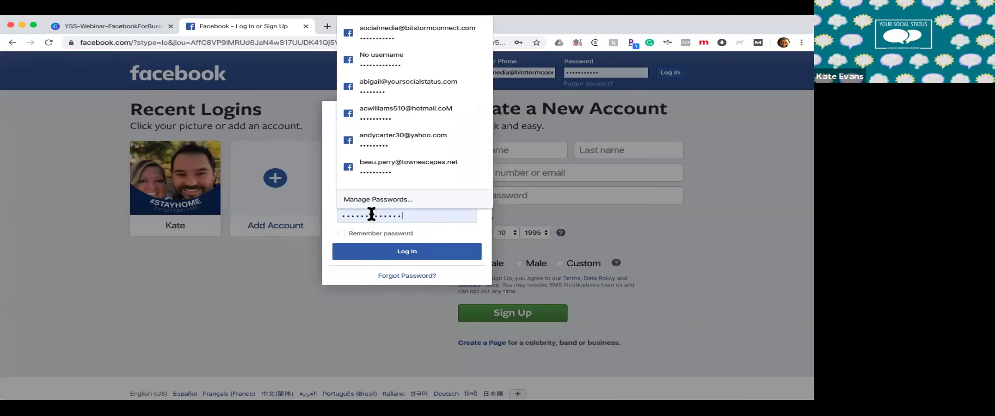
{"action": "key", "text": "BackSpace"}
{"action": "key", "text": "BackSpace"}
{"action": "key", "text": "BackSpace"}
{"action": "key", "text": "BackSpace"}
{"action": "key", "text": "BackSpace"}
{"action": "key", "text": "BackSpace"}
{"action": "key", "text": "BackSpace"}
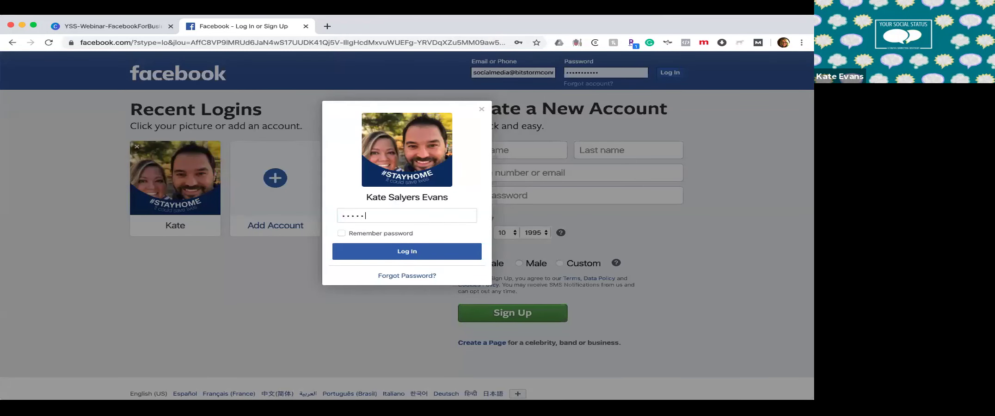
{"action": "type", "text": "******"}
{"action": "key", "text": "Return"}
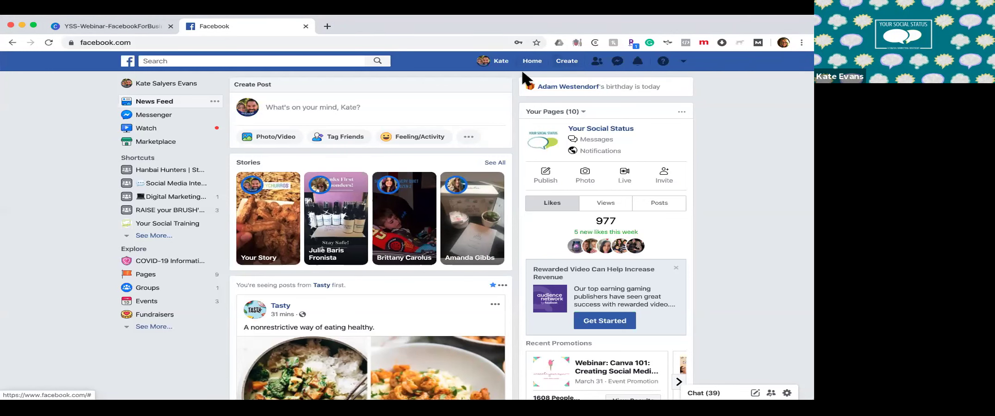
- Start a new Business or Brand page from the Create menu's Page option
{"action": "left_click", "coordinate": [638, 64]}
{"action": "left_click", "coordinate": [637, 63]}
{"action": "left_click", "coordinate": [560, 66]}
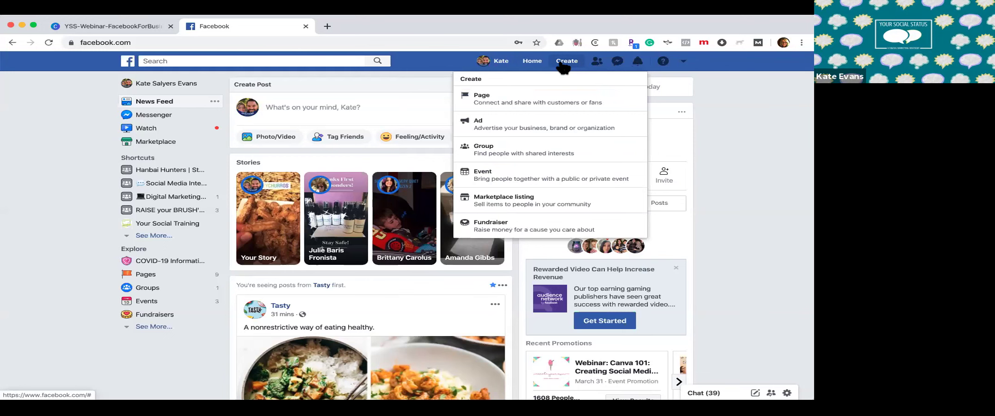
{"action": "left_click", "coordinate": [491, 97]}
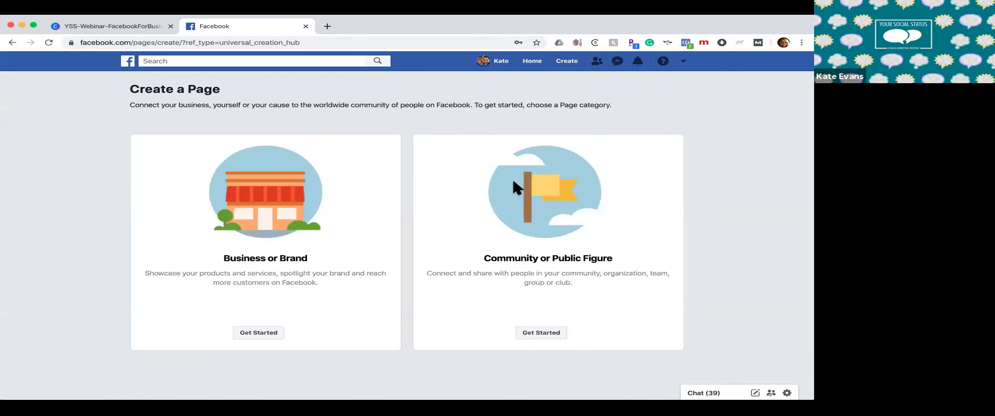
{"action": "left_click", "coordinate": [257, 333]}
- Name the page 'ATX Brow Queen' and enter 'Bea' in Category to find beauty categories
{"action": "left_click", "coordinate": [195, 196]}
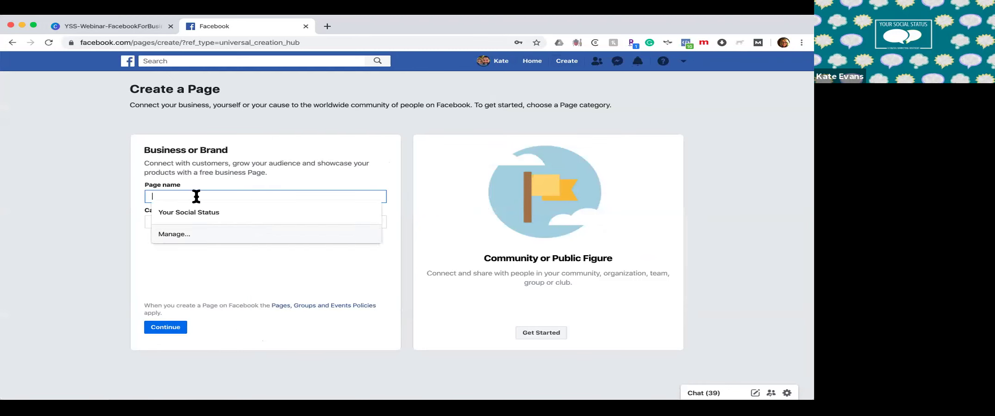
{"action": "type", "text": "ATX"}
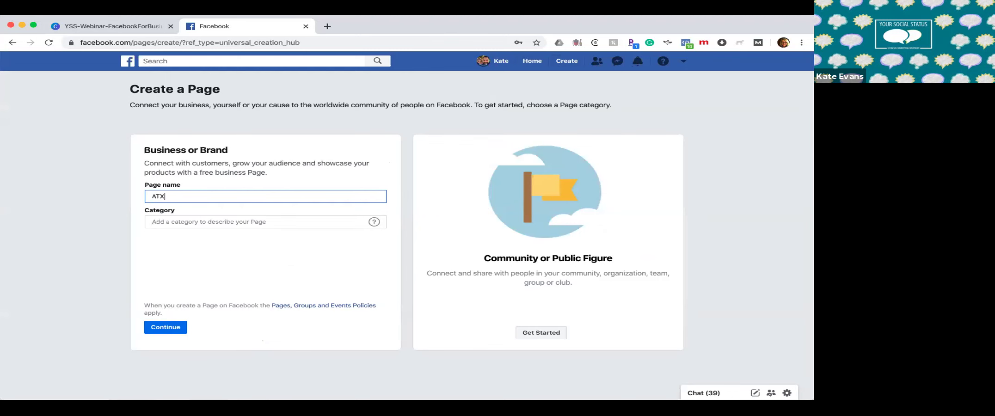
{"action": "type", "text": " Brow Page"}
{"action": "key", "text": "BackSpace"}
{"action": "key", "text": "BackSpace"}
{"action": "key", "text": "BackSpace"}
{"action": "key", "text": "BackSpace"}
{"action": "type", "text": "Queen"}
{"action": "key", "text": "Tab"}
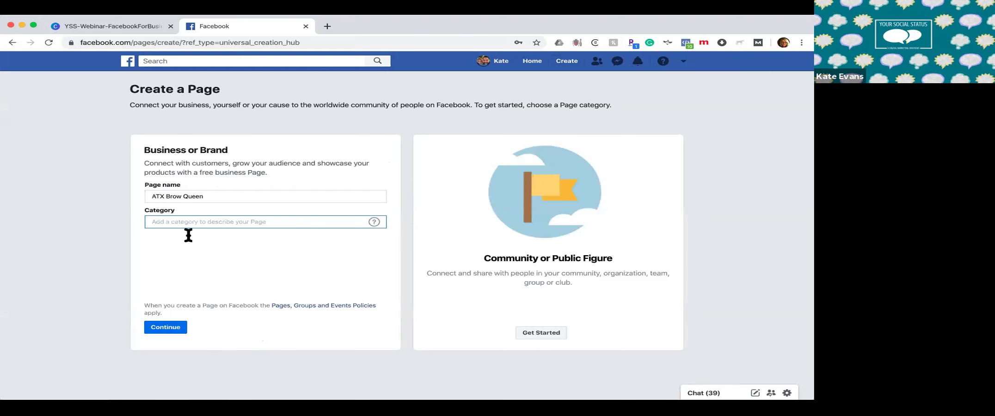
{"action": "type", "text": "Bea"}
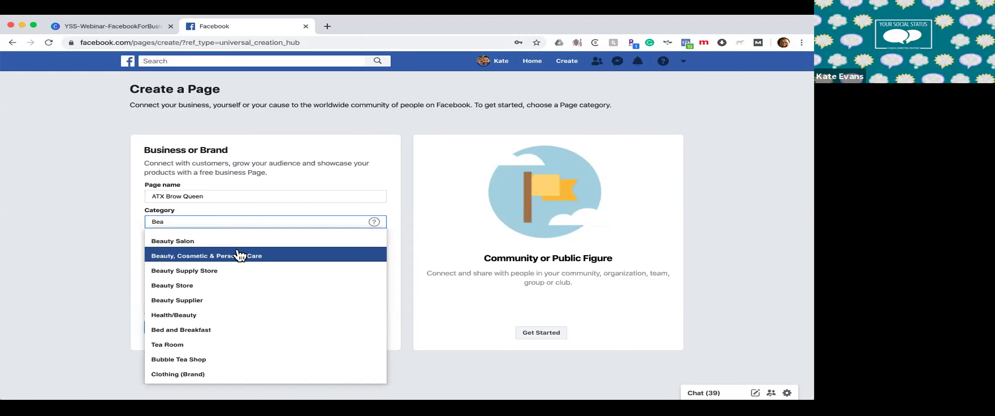
- Choose the Beauty, Cosmetic & Personal Care category and set the city to Austin, Texas
{"action": "left_click", "coordinate": [303, 255]}
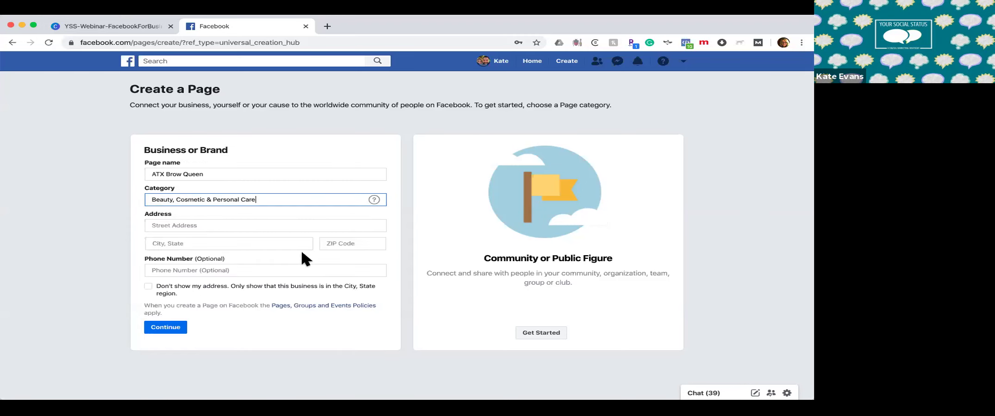
{"action": "left_click", "coordinate": [197, 242]}
{"action": "type", "text": "Austin"}
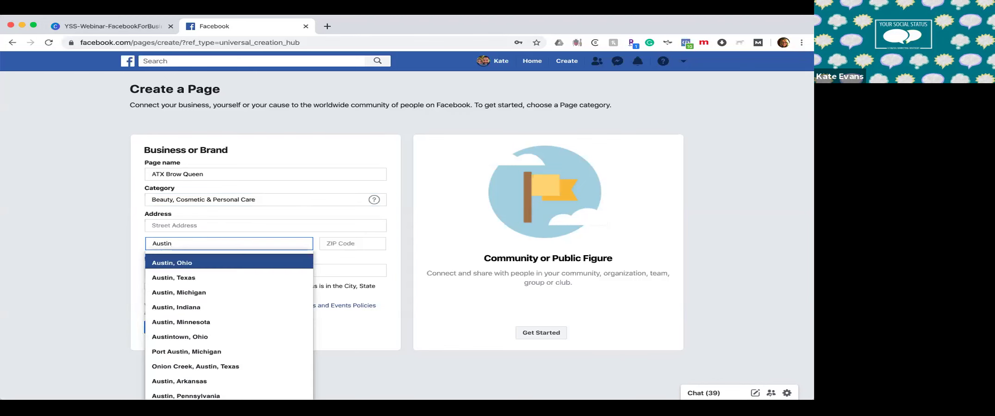
{"action": "left_click", "coordinate": [203, 277]}
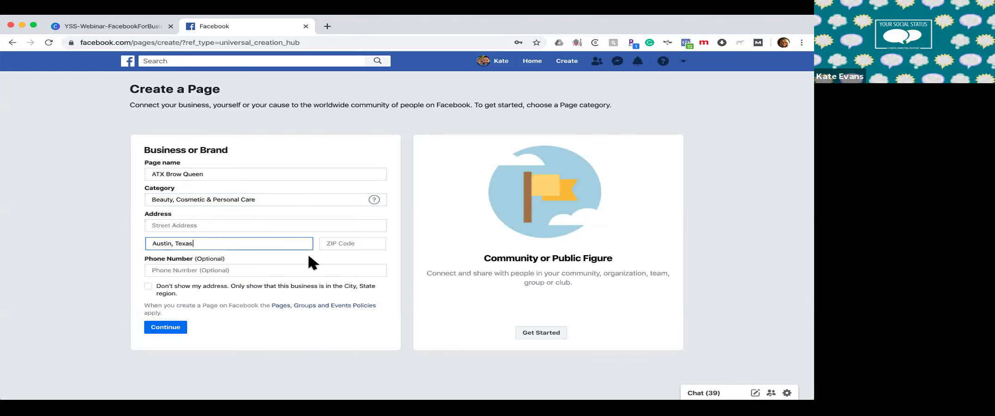
- Enter ZIP code 7872 and dismiss the suggested phone numbers
{"action": "left_click", "coordinate": [348, 241]}
{"action": "type", "text": "78727"}
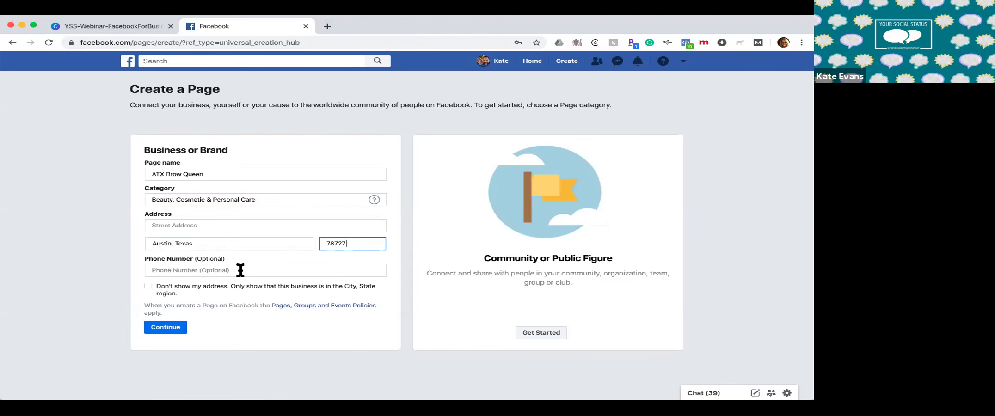
{"action": "left_click", "coordinate": [240, 269]}
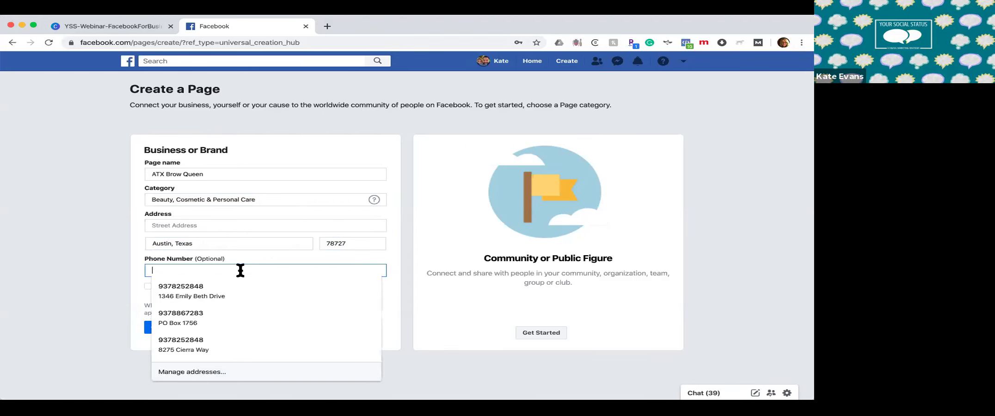
{"action": "left_click", "coordinate": [240, 252]}
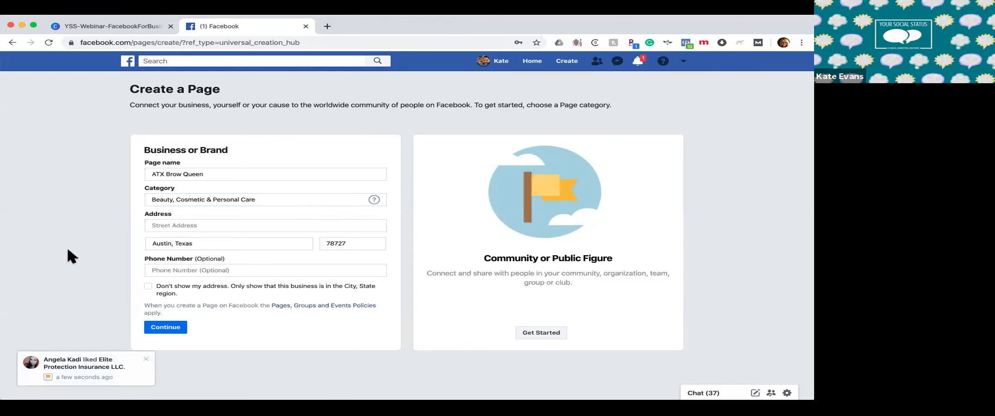
- Enter the business street address and phone number, hide the address, and submit the page with Continue
{"action": "left_click", "coordinate": [178, 225]}
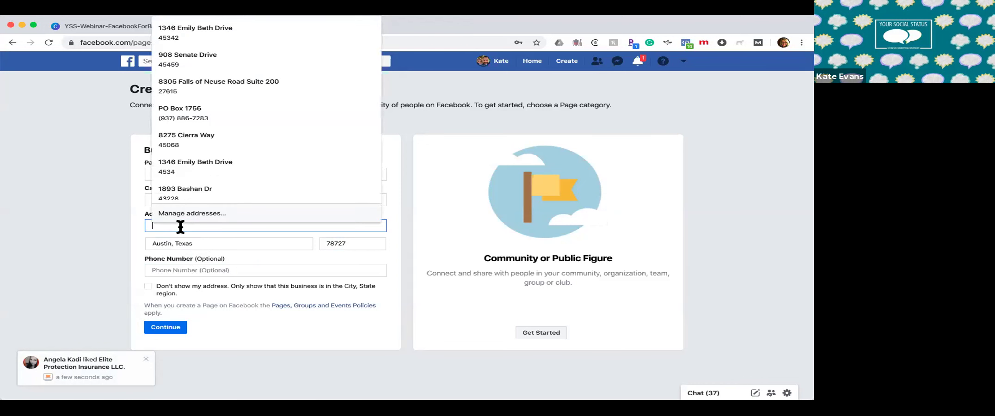
{"action": "type", "text": "123 Main "}
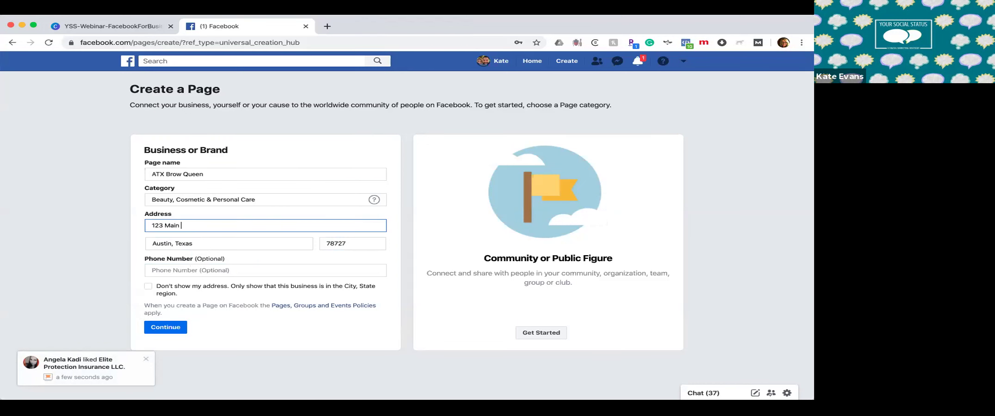
{"action": "type", "text": "Street"}
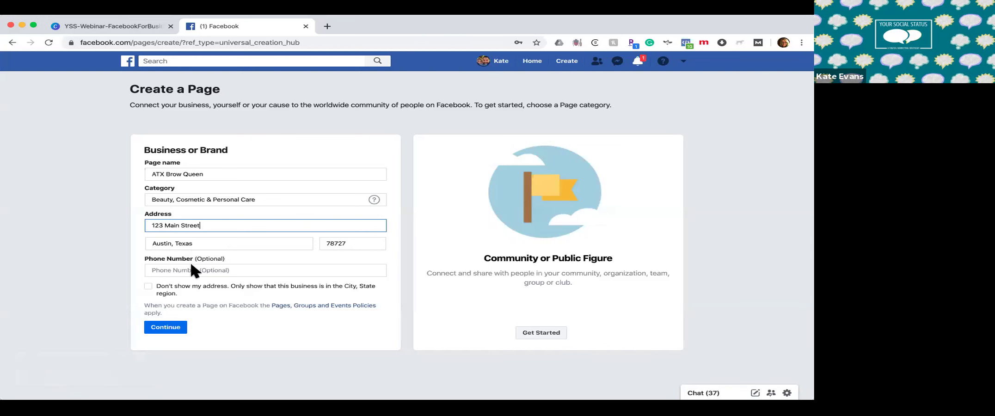
{"action": "left_click", "coordinate": [190, 265]}
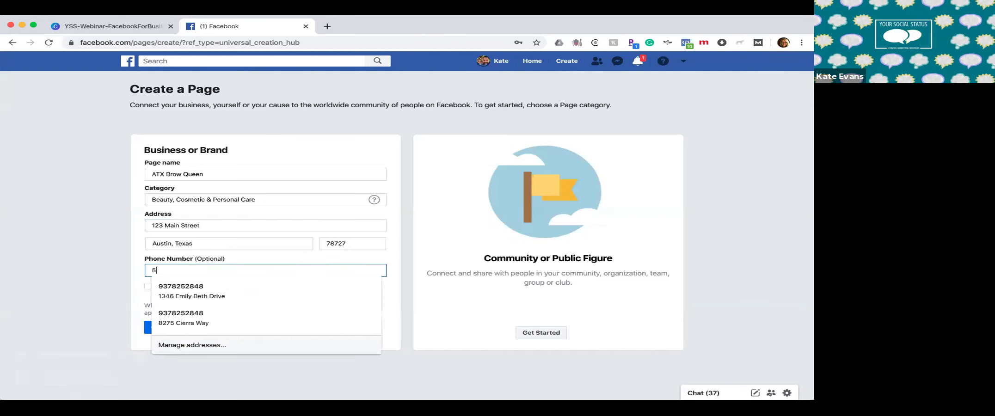
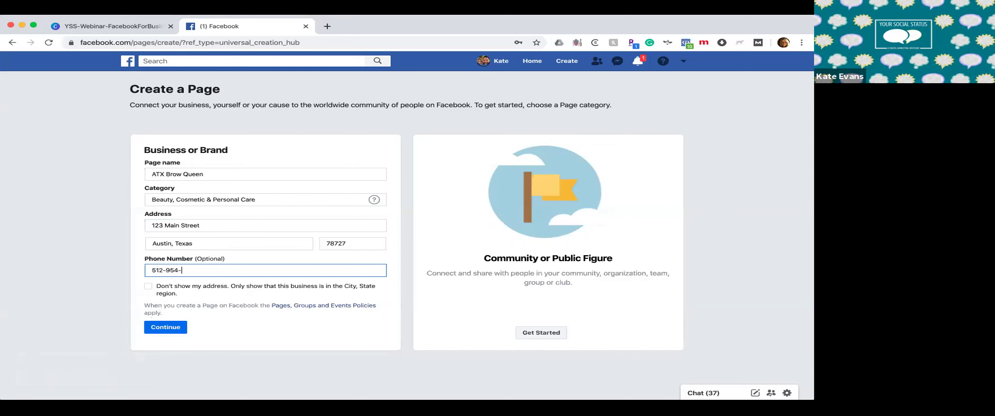
{"action": "left_click", "coordinate": [149, 287]}
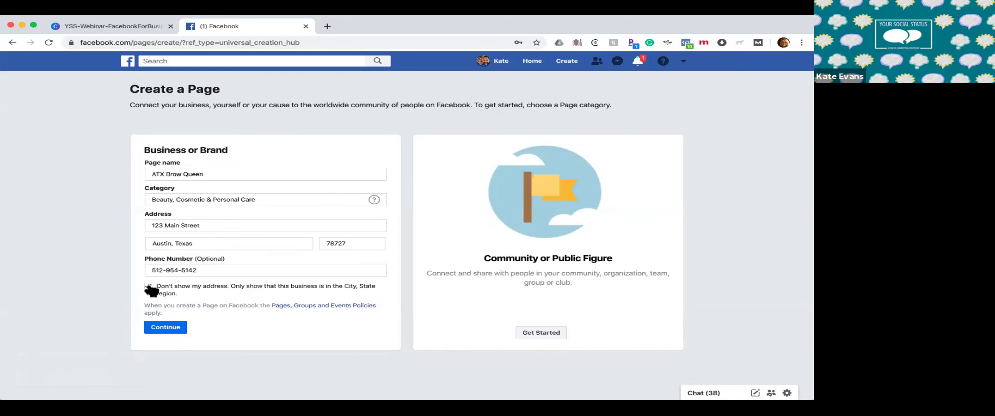
{"action": "left_click", "coordinate": [164, 324]}
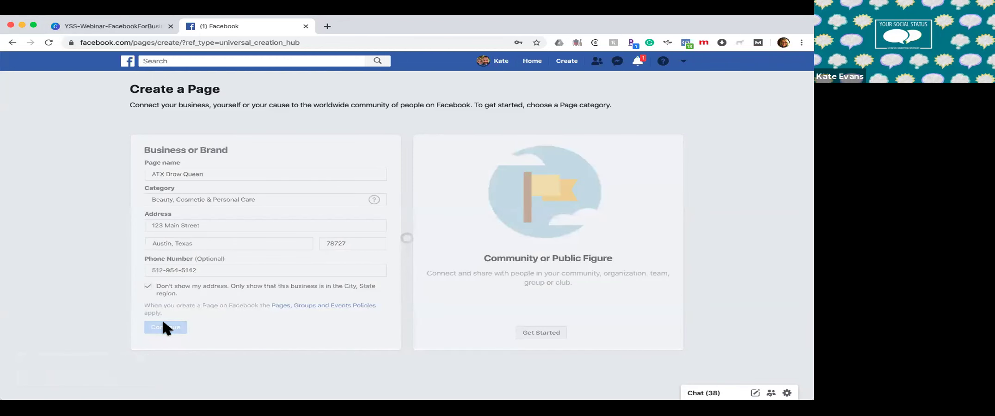
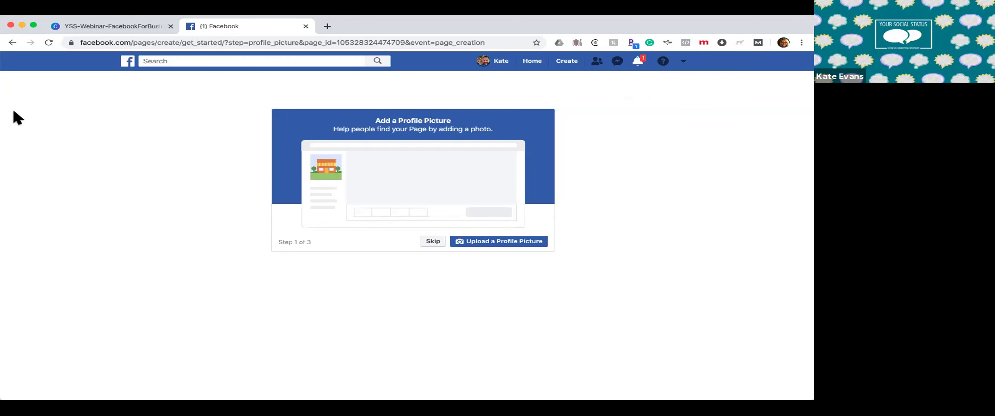
- Open the Canva home page in a new browser tab and switch to it
{"action": "left_click", "coordinate": [84, 27]}
{"action": "scroll", "coordinate": [402, 262], "scroll_direction": "down", "scroll_amount": 2}
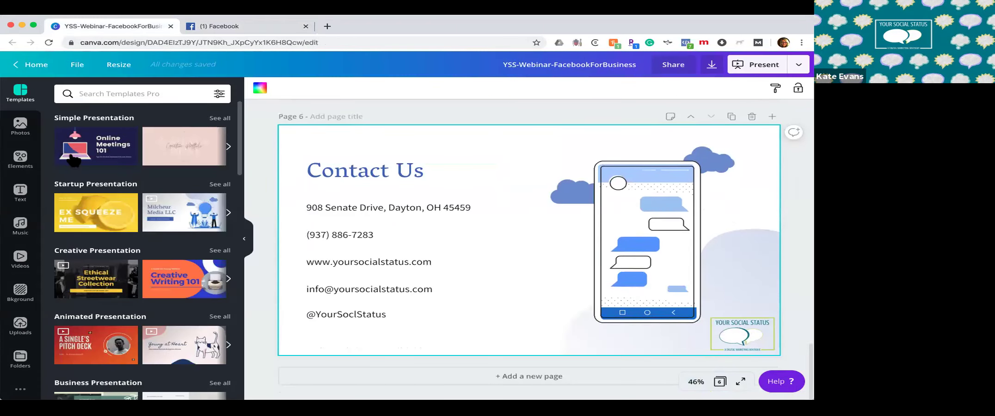
{"action": "right_click", "coordinate": [48, 69]}
{"action": "left_click", "coordinate": [49, 73]}
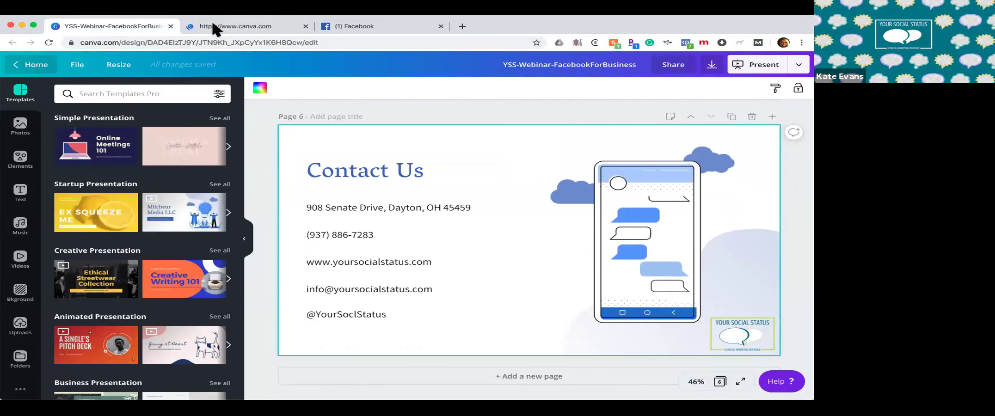
{"action": "left_click", "coordinate": [216, 27]}
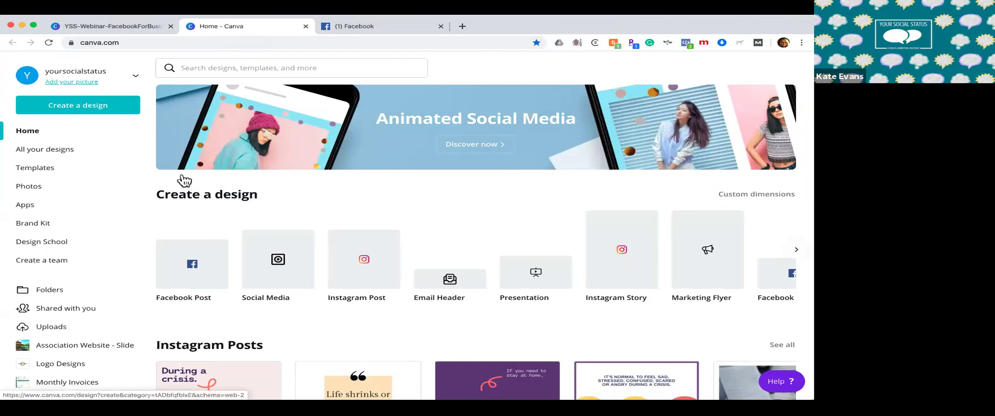
- Search design types for 'facebook cov' and create an 820 × 312 Facebook Cover
{"action": "left_click", "coordinate": [104, 109]}
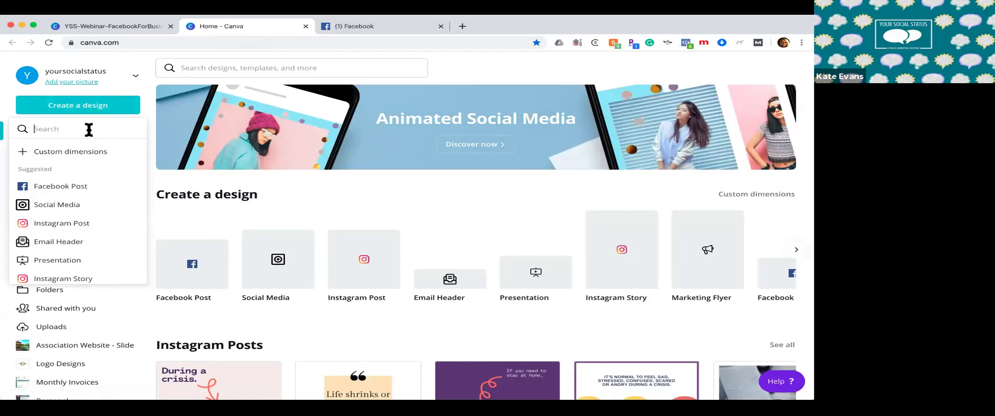
{"action": "type", "text": "facebook "}
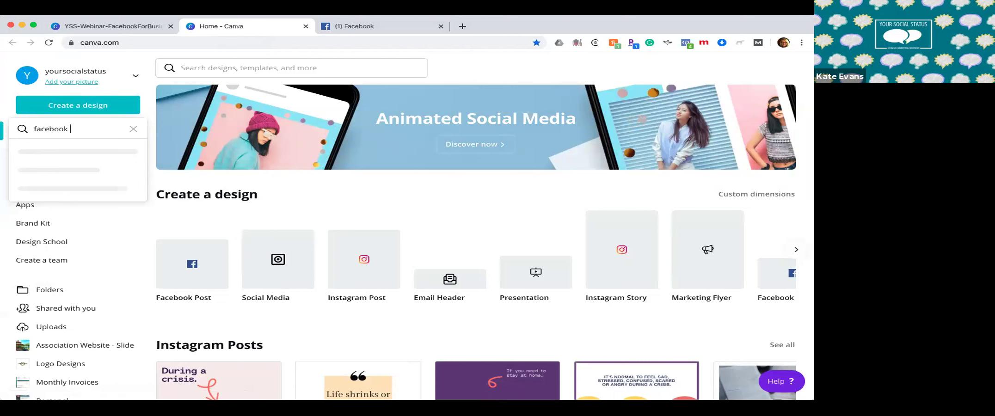
{"action": "type", "text": "cov"}
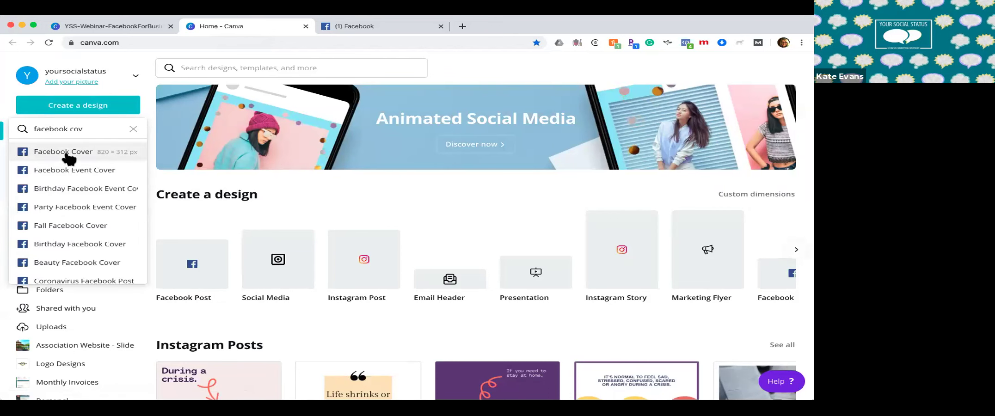
{"action": "left_click", "coordinate": [64, 153]}
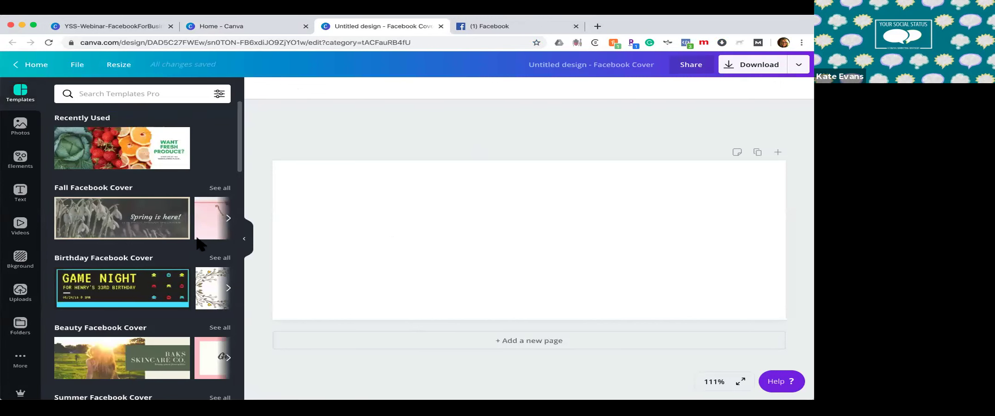
- Apply the pink Grand Makeup Sale template and delete its headline and subtitle text
{"action": "left_click", "coordinate": [229, 221]}
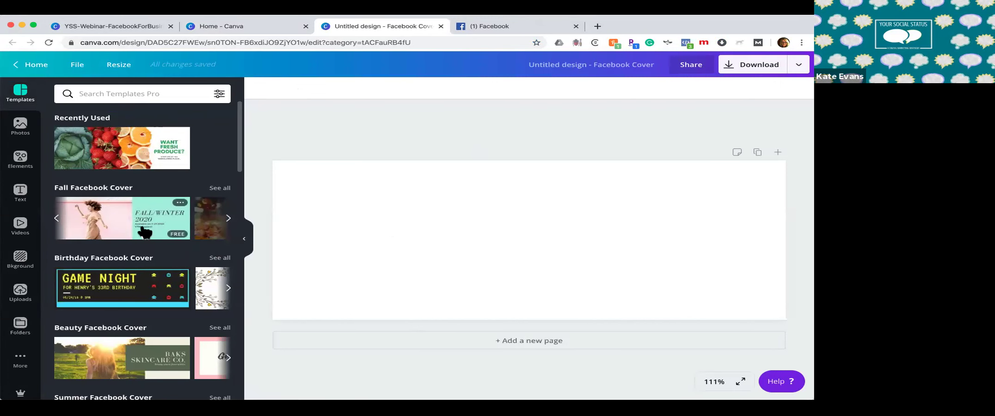
{"action": "left_click", "coordinate": [145, 232]}
{"action": "left_click", "coordinate": [203, 372]}
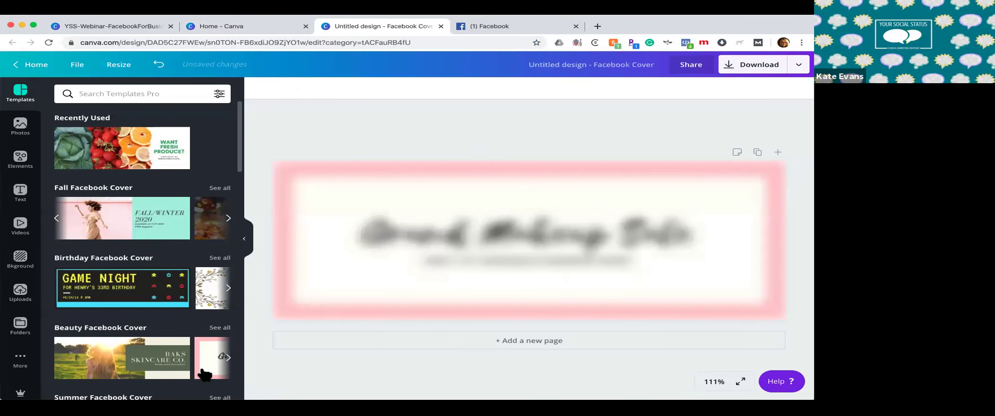
{"action": "left_click", "coordinate": [419, 234]}
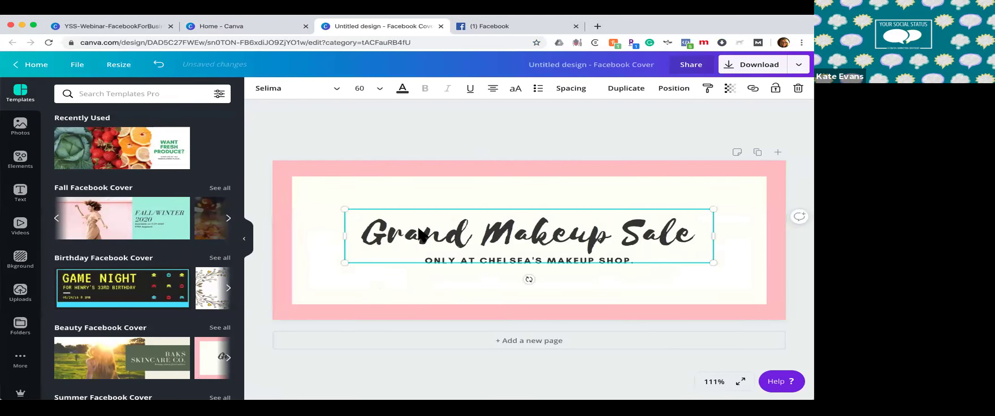
{"action": "key", "text": "Delete"}
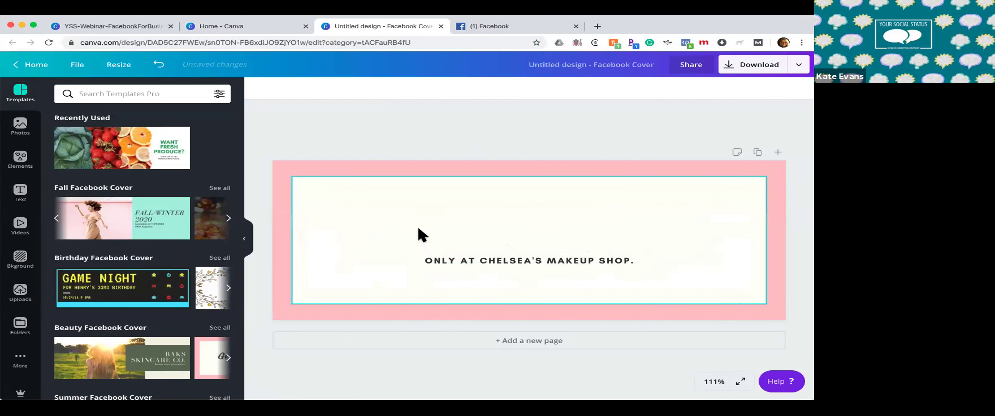
{"action": "left_click", "coordinate": [450, 259]}
{"action": "key", "text": "Delete"}
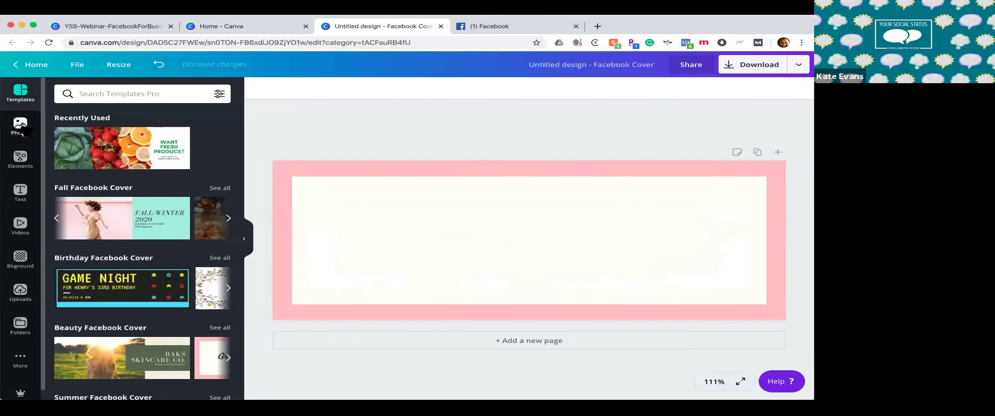
- Add the eyelashes image from Uploads, enlarging it and centring it on the cover
{"action": "left_click", "coordinate": [20, 293]}
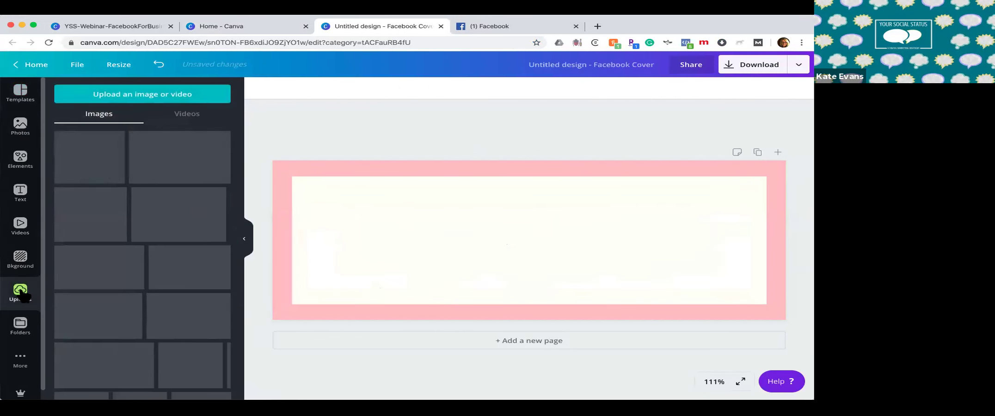
{"action": "scroll", "coordinate": [131, 266], "scroll_direction": "down", "scroll_amount": 10}
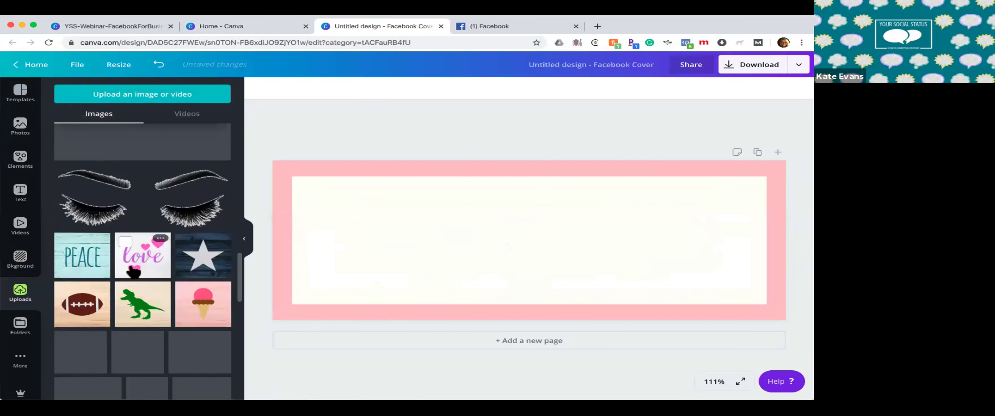
{"action": "scroll", "coordinate": [132, 270], "scroll_direction": "up", "scroll_amount": 1}
{"action": "left_click", "coordinate": [93, 240]}
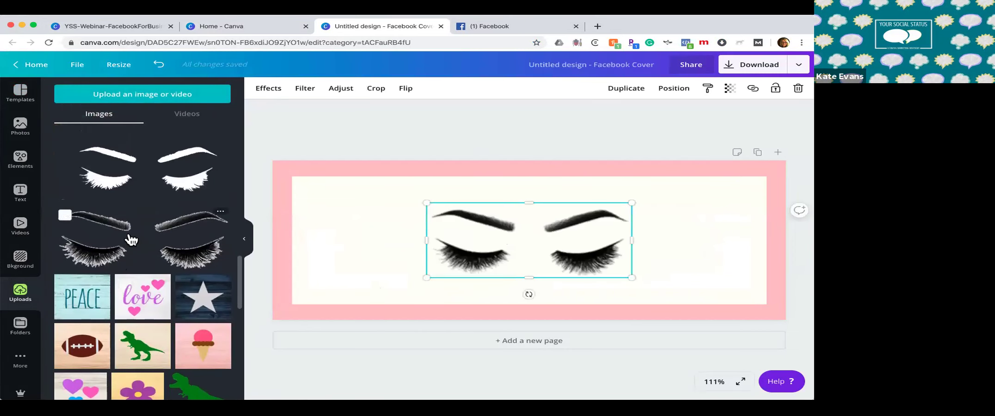
{"action": "left_click_drag", "start_coordinate": [427, 277], "coordinate": [327, 314]}
{"action": "left_click_drag", "start_coordinate": [419, 255], "coordinate": [465, 238]}
- Replace the large eyelashes image with a smaller eyelash image, enlarged and centred on the page
{"action": "left_click", "coordinate": [596, 147]}
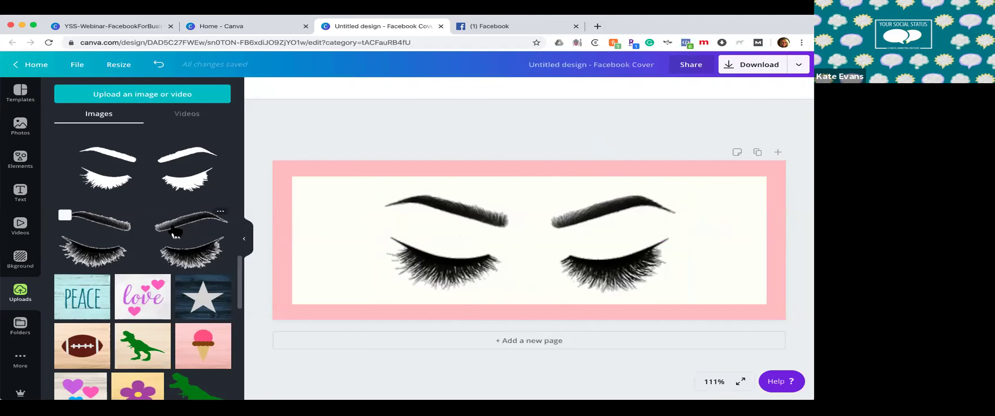
{"action": "scroll", "coordinate": [175, 231], "scroll_direction": "up", "scroll_amount": 3}
{"action": "left_click", "coordinate": [489, 249]}
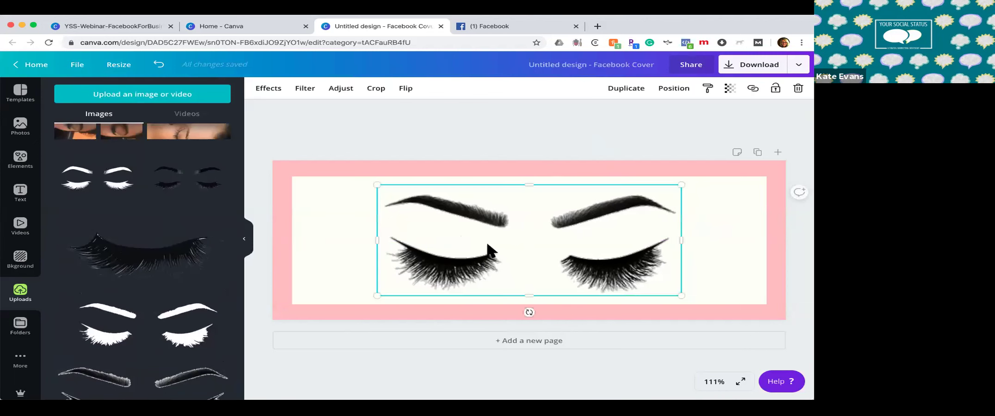
{"action": "key", "text": "Delete"}
{"action": "left_click", "coordinate": [189, 181]}
{"action": "left_click_drag", "start_coordinate": [460, 296], "coordinate": [377, 366]}
{"action": "left_click_drag", "start_coordinate": [439, 218], "coordinate": [458, 213]}
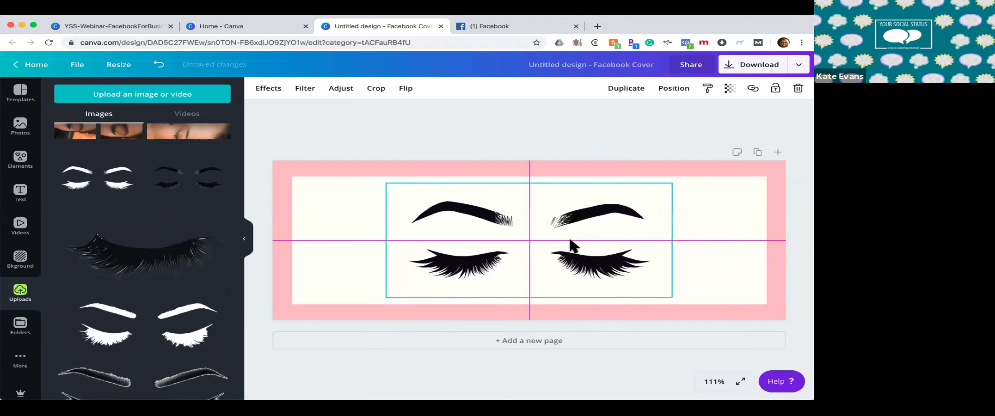
- Download the finished cover as a PNG
{"action": "left_click", "coordinate": [680, 144]}
{"action": "left_click", "coordinate": [763, 66]}
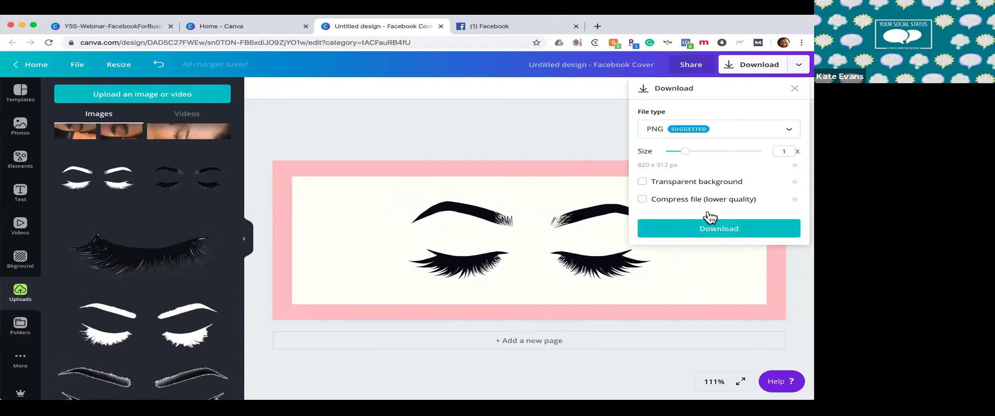
{"action": "left_click", "coordinate": [698, 232]}
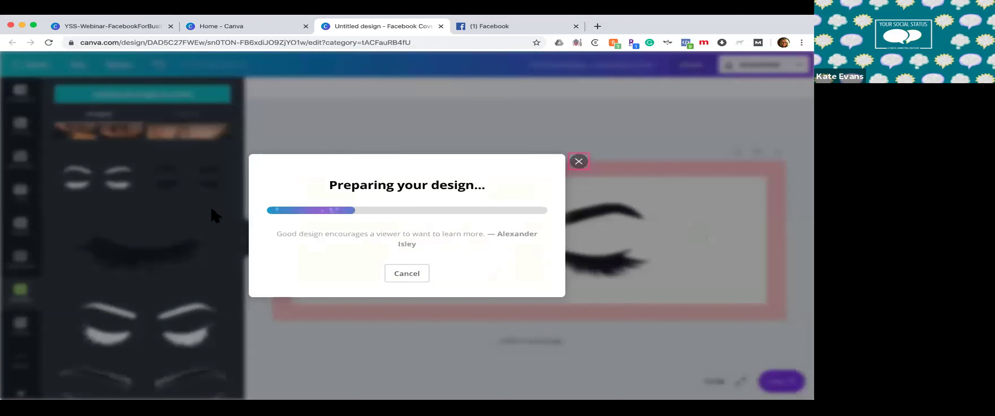
{"action": "left_click", "coordinate": [503, 25]}
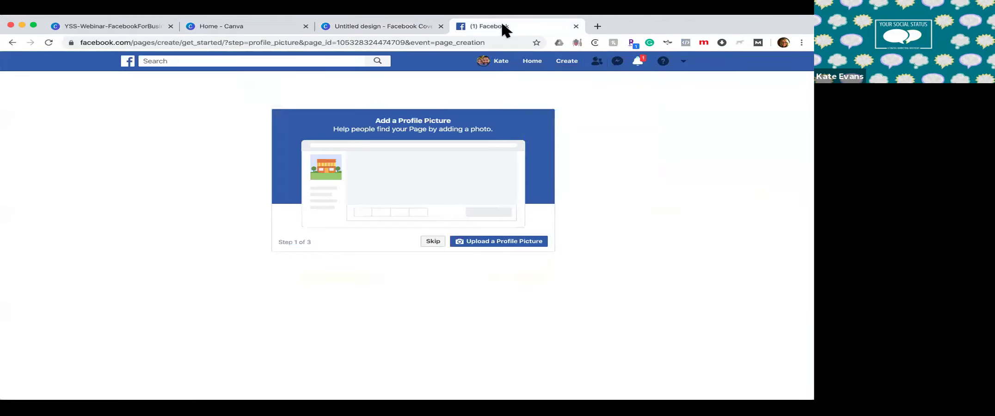
- Upload a profile picture image for the new ATX Brow Queen page
{"action": "left_click", "coordinate": [498, 245]}
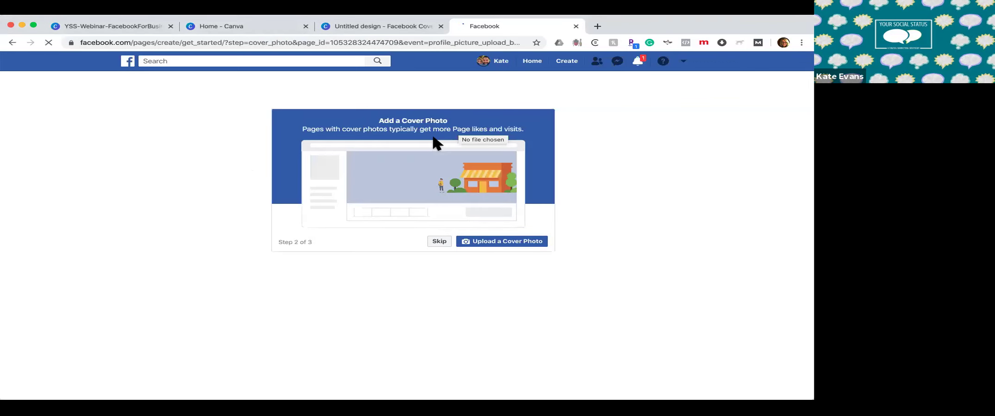
- Upload the downloaded Canva eyelash design as the cover photo and skip online booking
{"action": "left_click", "coordinate": [492, 244]}
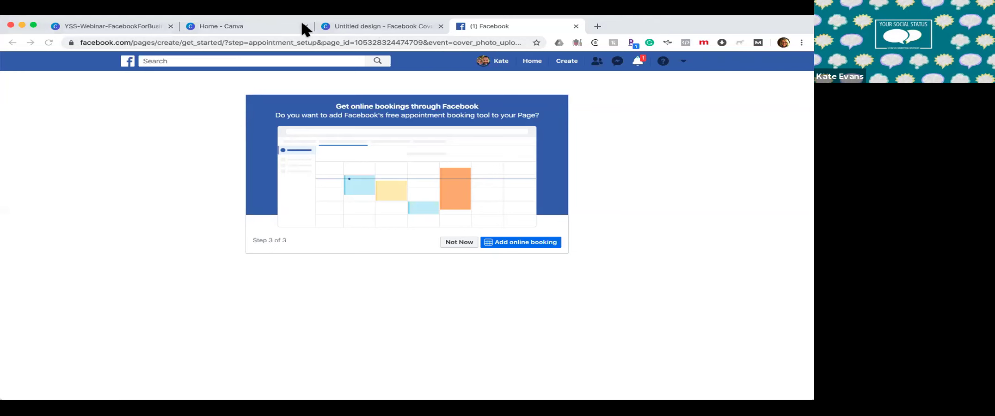
{"action": "left_click", "coordinate": [452, 242]}
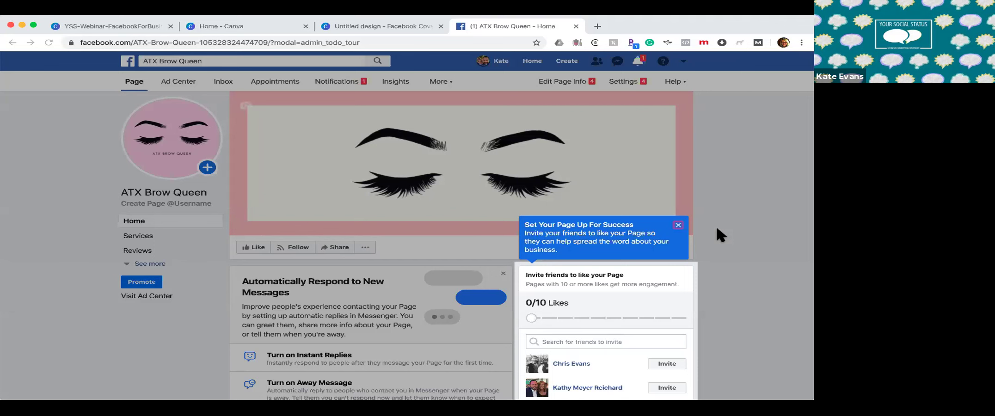
{"action": "scroll", "coordinate": [716, 229], "scroll_direction": "down", "scroll_amount": 1}
{"action": "scroll", "coordinate": [716, 225], "scroll_direction": "down", "scroll_amount": 1}
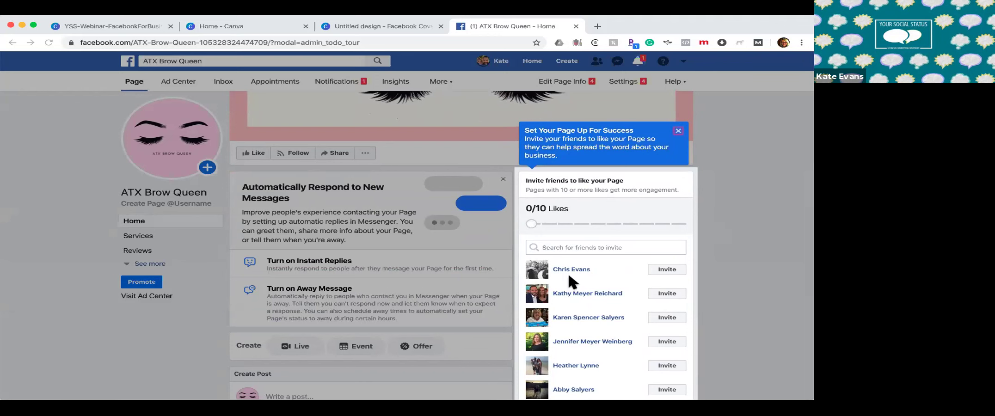
{"action": "left_click", "coordinate": [678, 131]}
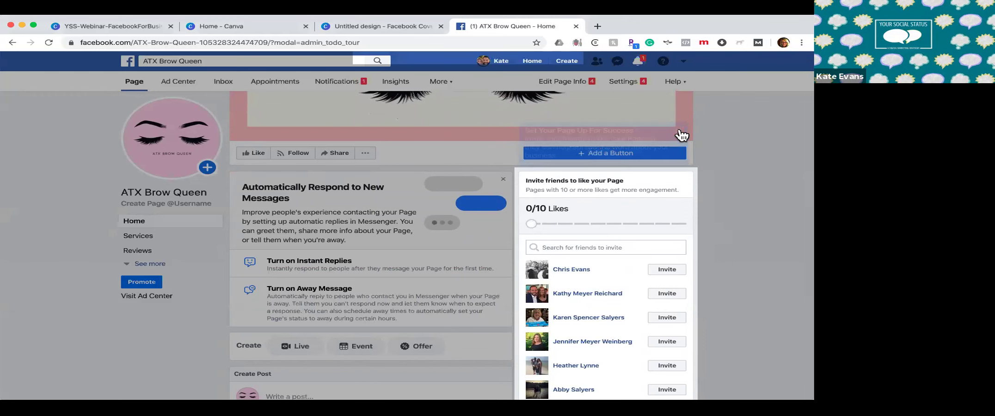
{"action": "scroll", "coordinate": [728, 202], "scroll_direction": "up", "scroll_amount": 3}
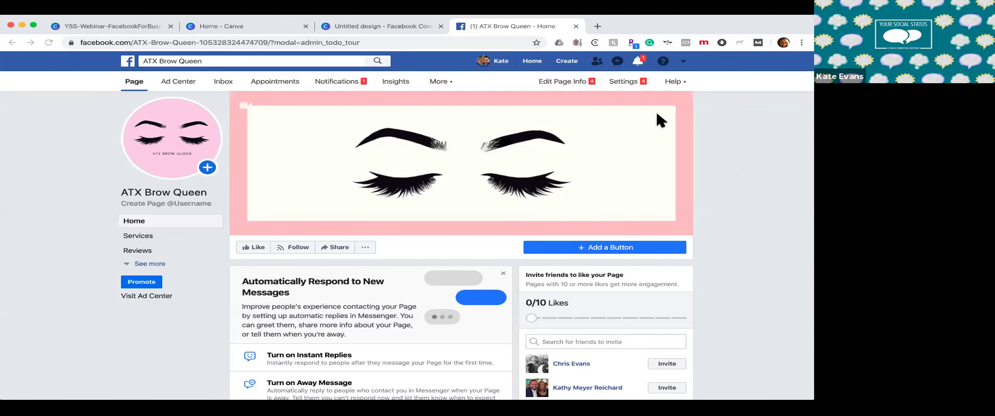
{"action": "scroll", "coordinate": [312, 242], "scroll_direction": "down", "scroll_amount": 5}
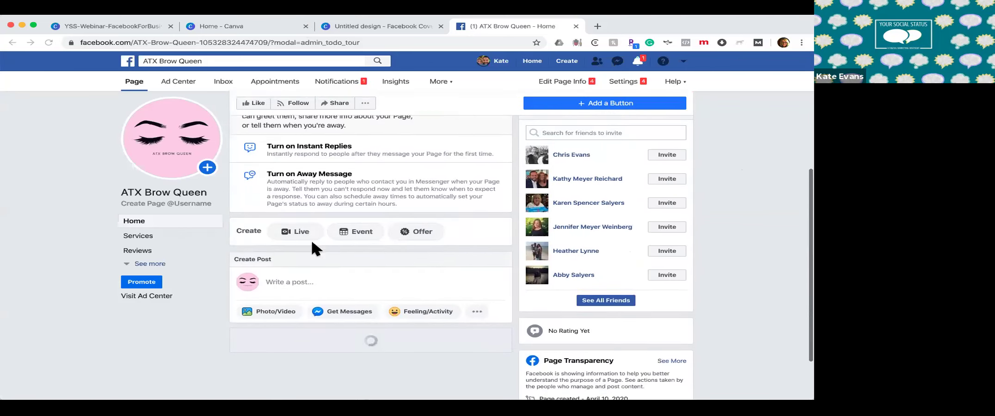
{"action": "scroll", "coordinate": [312, 241], "scroll_direction": "up", "scroll_amount": 5}
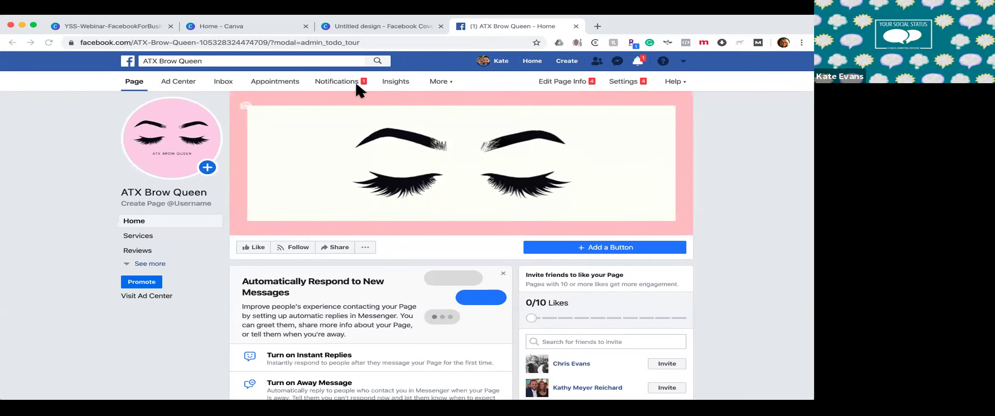
- Open the ATX Brow Queen page's Settings and review the General list, including Page Visibility
{"action": "left_click", "coordinate": [623, 82]}
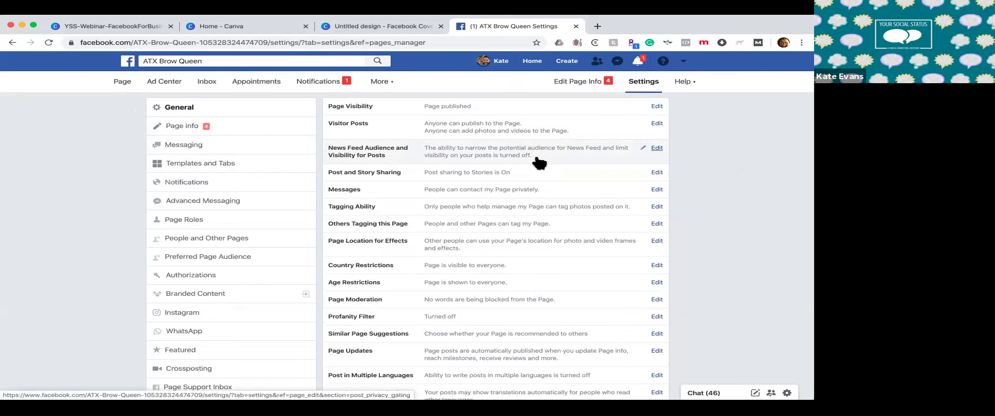
{"action": "scroll", "coordinate": [538, 162], "scroll_direction": "down", "scroll_amount": 5}
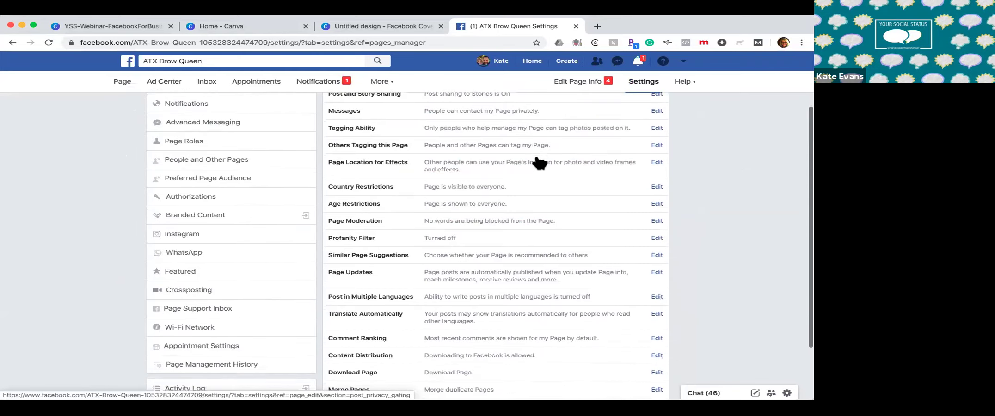
{"action": "scroll", "coordinate": [539, 163], "scroll_direction": "up", "scroll_amount": 1}
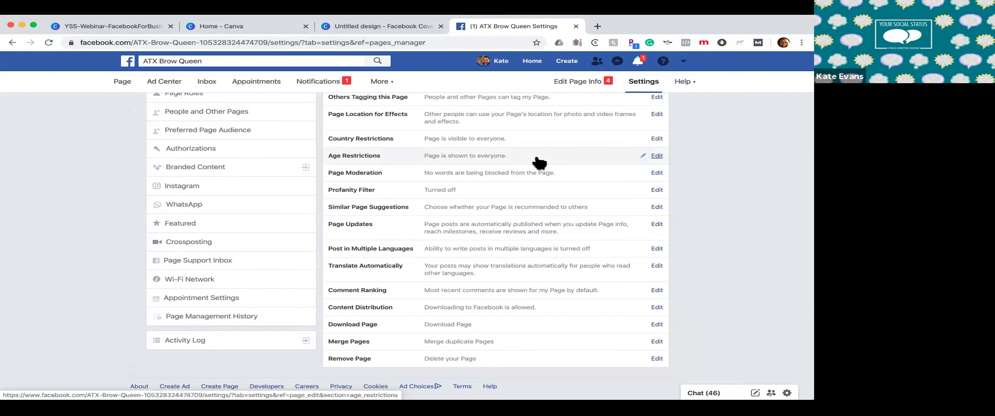
{"action": "scroll", "coordinate": [538, 162], "scroll_direction": "up", "scroll_amount": 3}
{"action": "scroll", "coordinate": [538, 163], "scroll_direction": "up", "scroll_amount": 2}
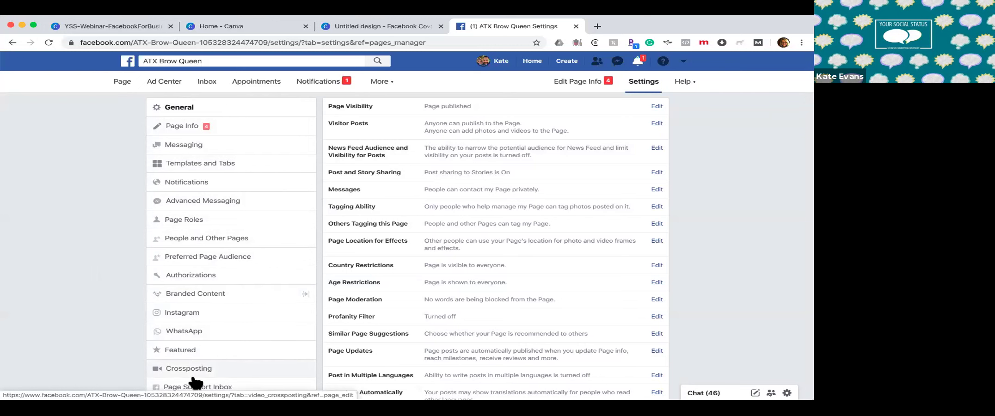
{"action": "scroll", "coordinate": [195, 383], "scroll_direction": "down", "scroll_amount": 3}
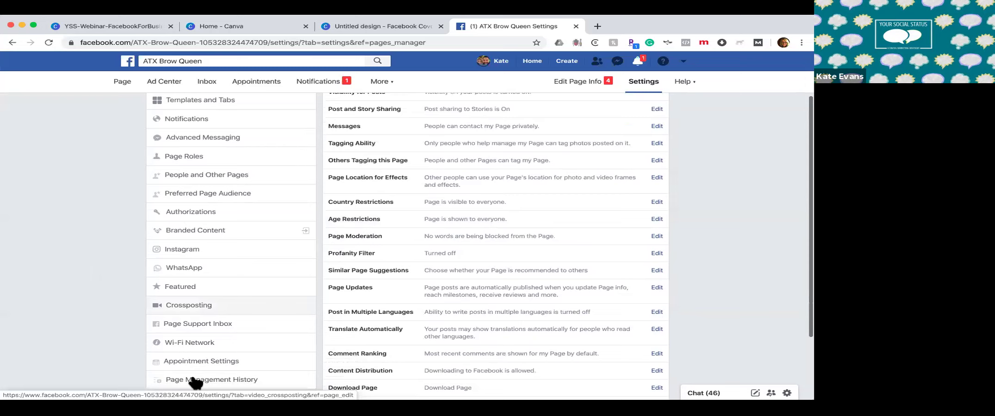
{"action": "scroll", "coordinate": [196, 383], "scroll_direction": "down", "scroll_amount": 1}
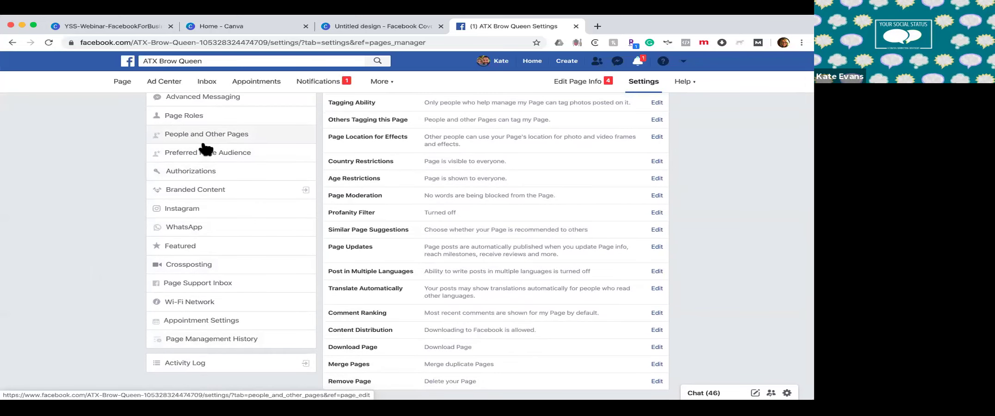
{"action": "scroll", "coordinate": [206, 148], "scroll_direction": "up", "scroll_amount": 4}
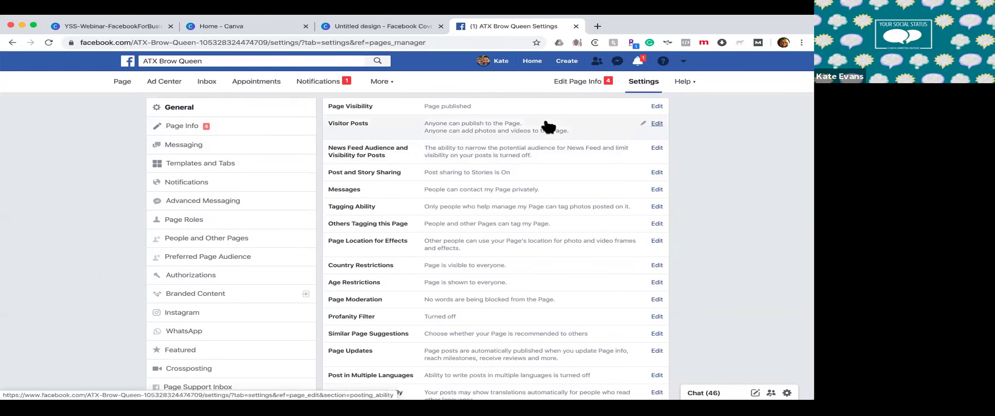
{"action": "left_click", "coordinate": [657, 107]}
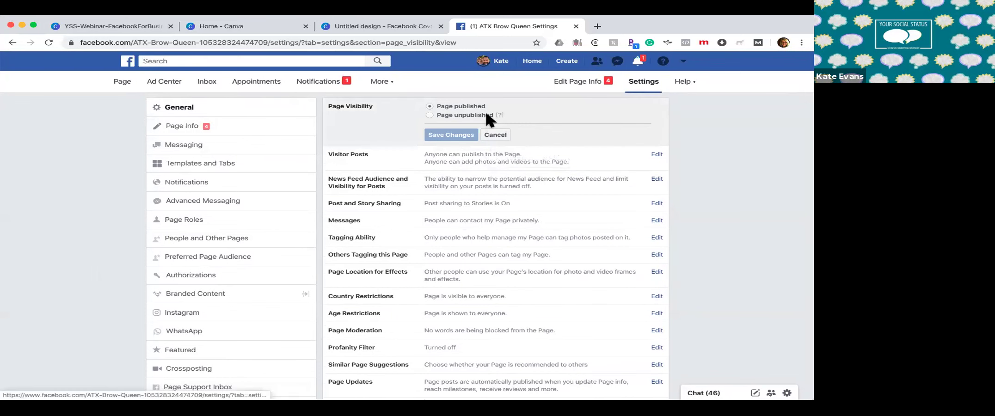
{"action": "left_click", "coordinate": [498, 135]}
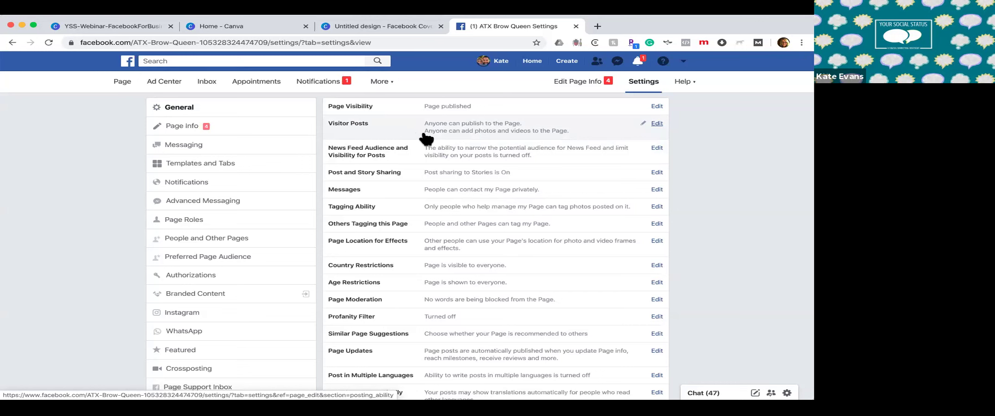
{"action": "scroll", "coordinate": [646, 175], "scroll_direction": "down", "scroll_amount": 2}
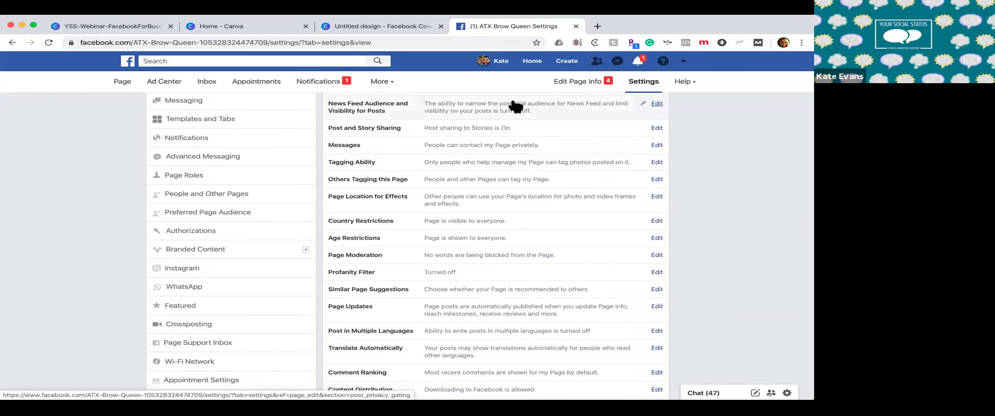
{"action": "left_click", "coordinate": [658, 103]}
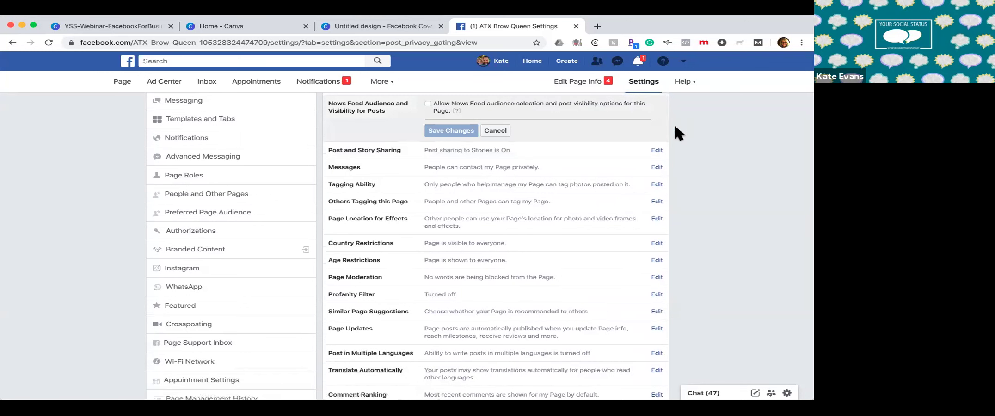
{"action": "left_click", "coordinate": [496, 131]}
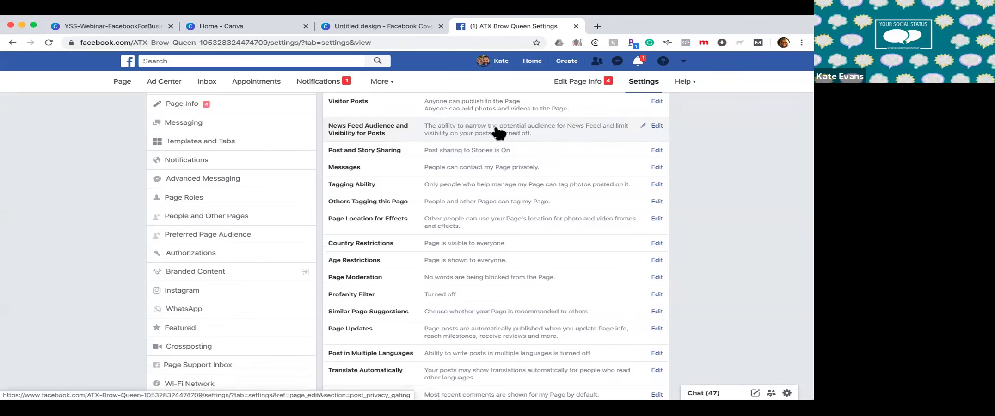
{"action": "left_click", "coordinate": [550, 155]}
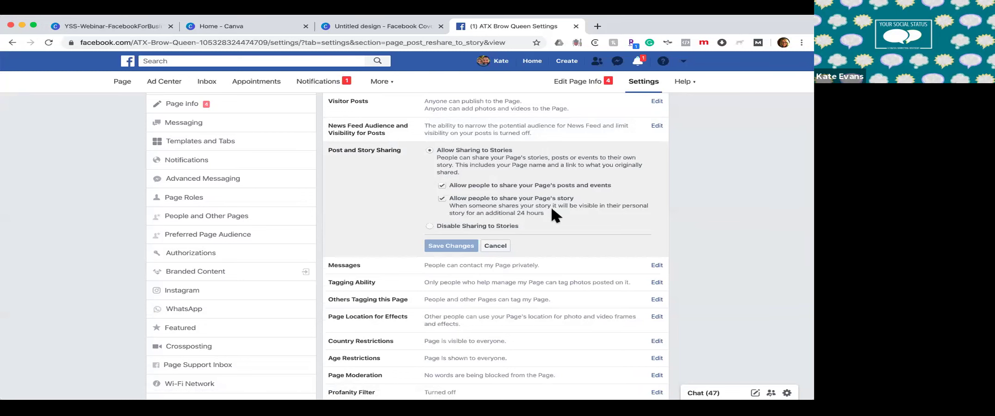
{"action": "left_click", "coordinate": [493, 248]}
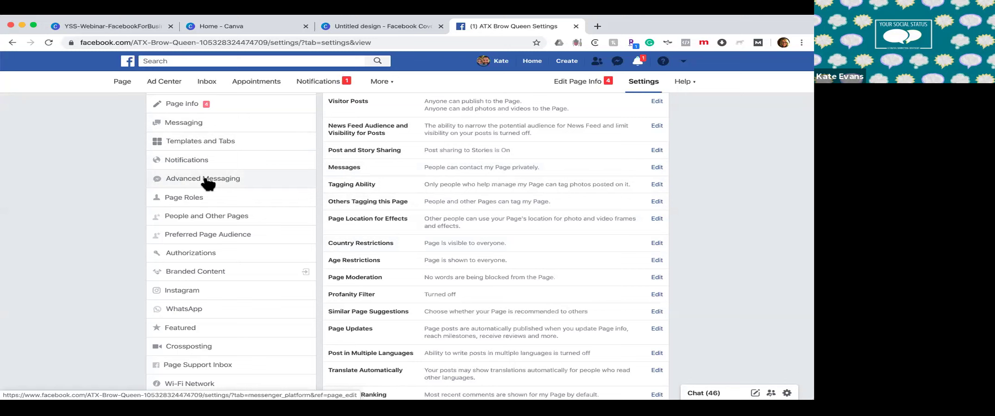
{"action": "scroll", "coordinate": [522, 209], "scroll_direction": "down", "scroll_amount": 2}
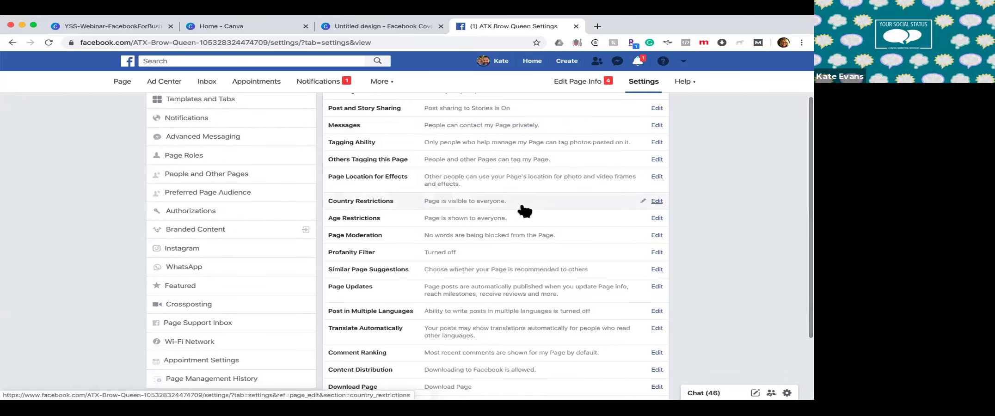
{"action": "left_click", "coordinate": [657, 143]}
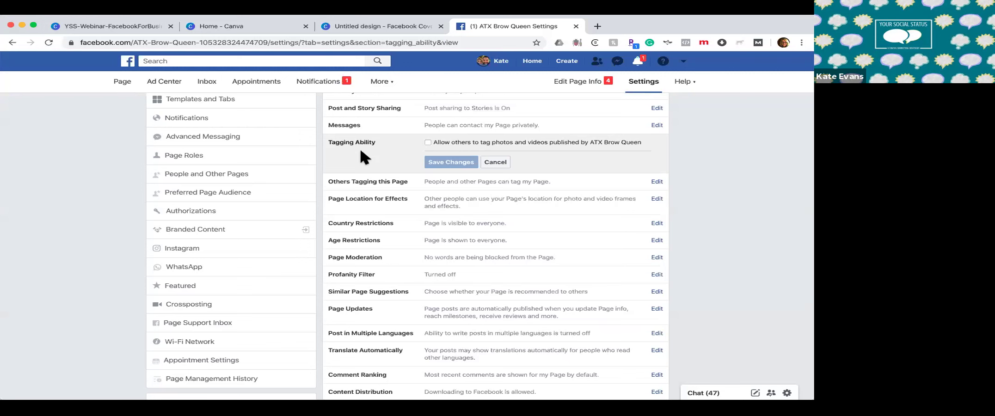
{"action": "left_click", "coordinate": [494, 163]}
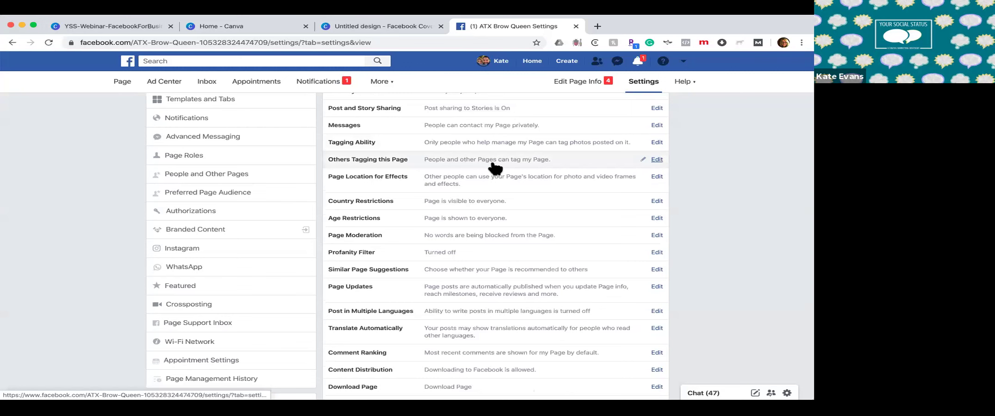
{"action": "scroll", "coordinate": [495, 168], "scroll_direction": "down", "scroll_amount": 1}
{"action": "scroll", "coordinate": [495, 167], "scroll_direction": "down", "scroll_amount": 3}
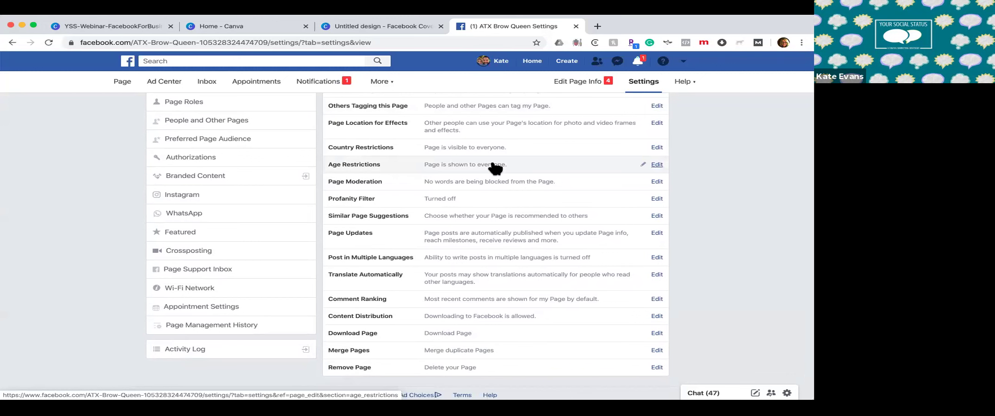
- View the Page Moderation blocked-words editor, then open the Profanity Filter setting for editing
{"action": "scroll", "coordinate": [495, 167], "scroll_direction": "down", "scroll_amount": 1}
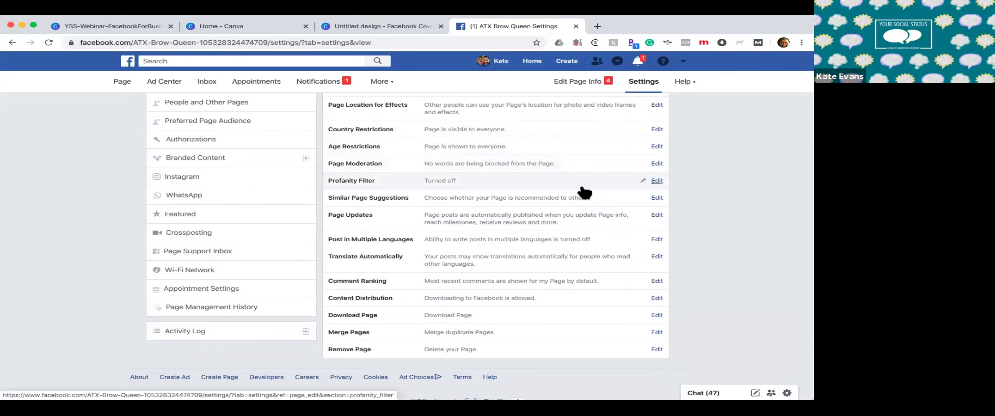
{"action": "left_click", "coordinate": [657, 165]}
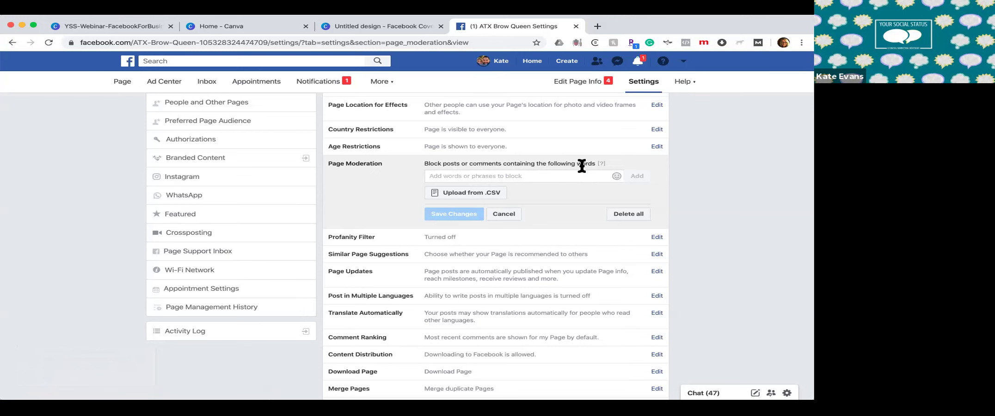
{"action": "left_click", "coordinate": [657, 237]}
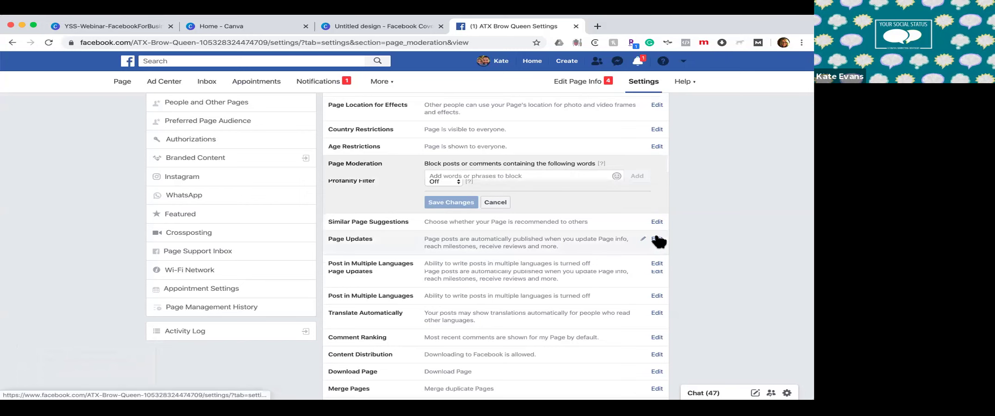
- Change the Profanity Filter from Off to Strong and save the change
{"action": "left_click", "coordinate": [443, 181]}
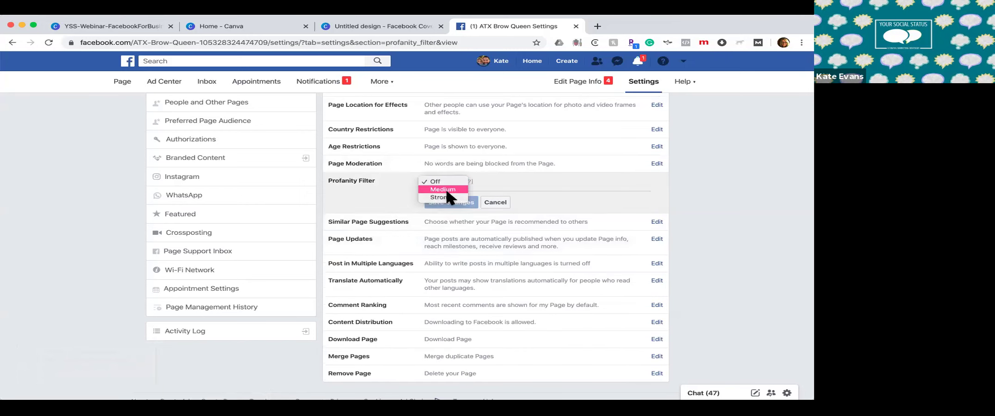
{"action": "left_click", "coordinate": [446, 198]}
{"action": "left_click", "coordinate": [455, 204]}
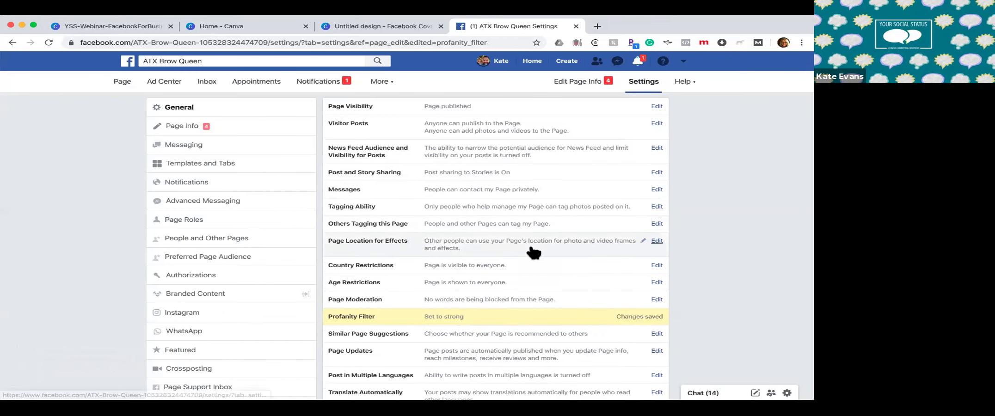
{"action": "scroll", "coordinate": [532, 248], "scroll_direction": "down", "scroll_amount": 3}
{"action": "scroll", "coordinate": [532, 246], "scroll_direction": "down", "scroll_amount": 1}
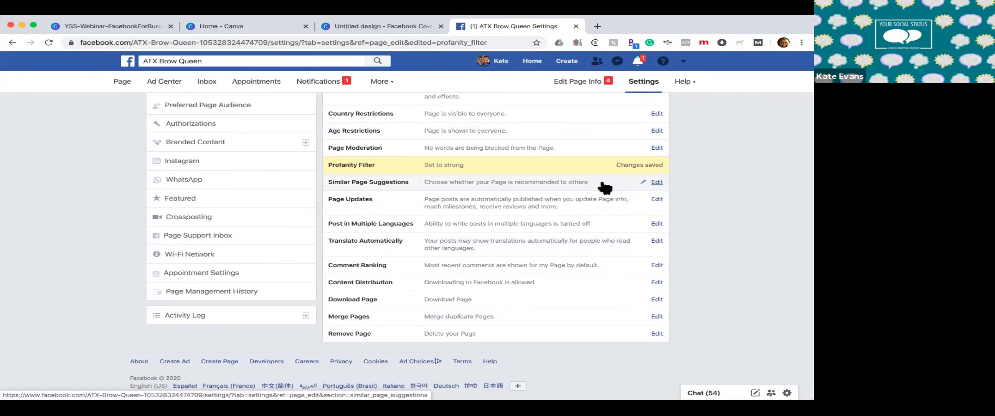
- Open Similar Page Suggestions for editing, with ATX Brow Queen included in recommendations
{"action": "left_click", "coordinate": [657, 183]}
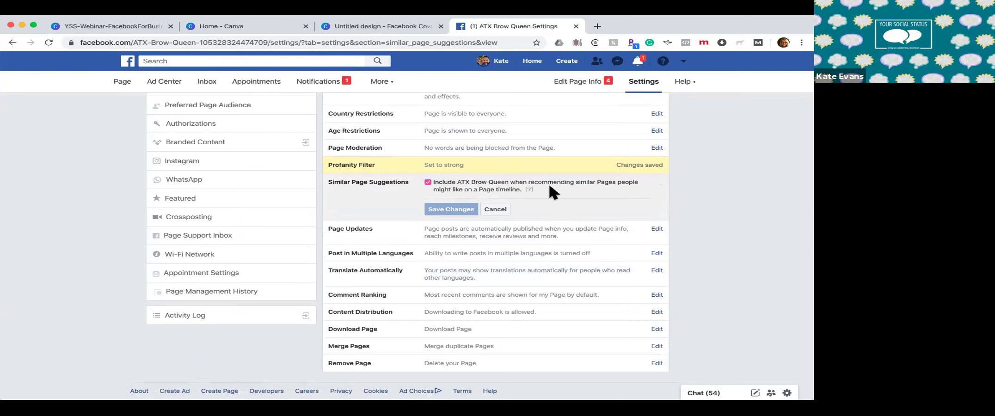
{"action": "mouse_move", "coordinate": [529, 190]}
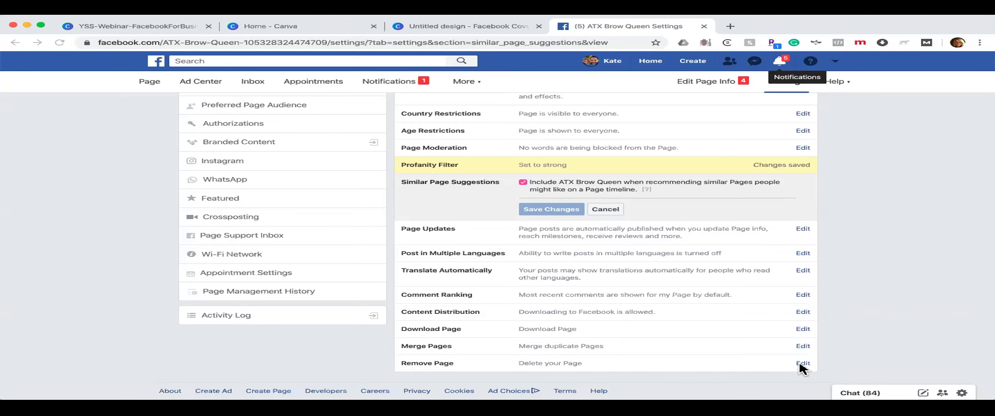
{"action": "scroll", "coordinate": [342, 259], "scroll_direction": "down", "scroll_amount": 1}
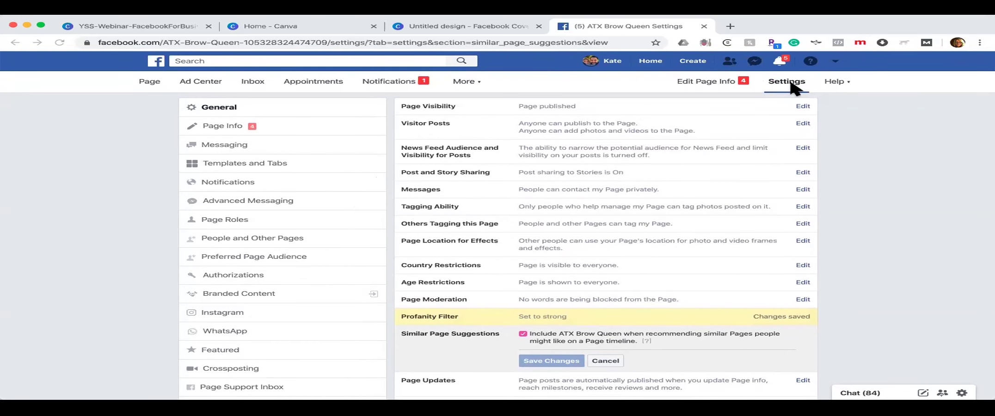
- Expand the Merge Pages setting to review it, then go to the Page Info section
{"action": "scroll", "coordinate": [488, 184], "scroll_direction": "down", "scroll_amount": 5}
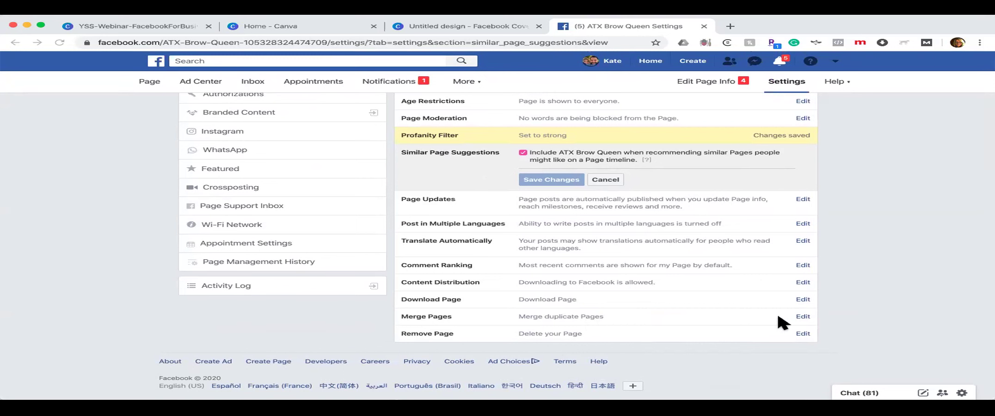
{"action": "left_click", "coordinate": [804, 317]}
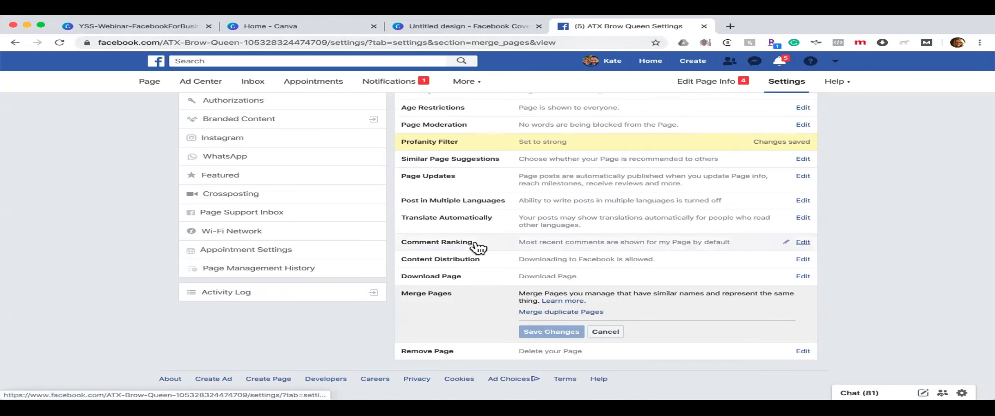
{"action": "scroll", "coordinate": [478, 243], "scroll_direction": "up", "scroll_amount": 5}
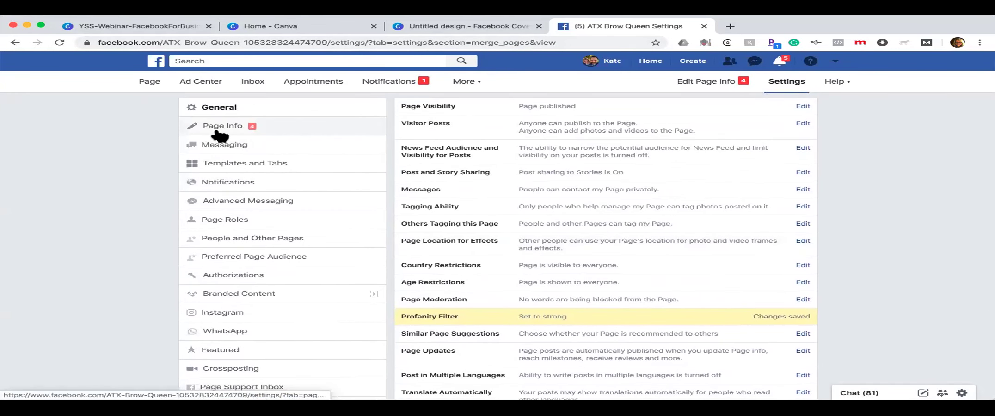
{"action": "left_click", "coordinate": [217, 130]}
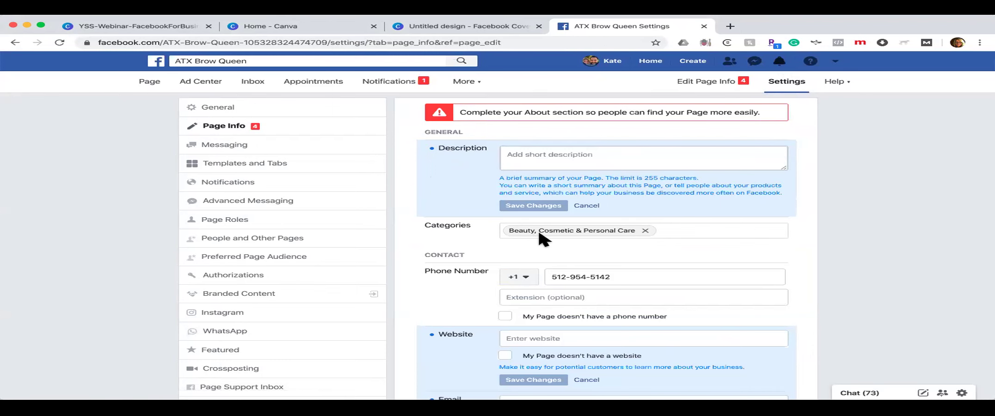
- Review the phone, website, email and address fields, then click into the empty Description box
{"action": "scroll", "coordinate": [538, 239], "scroll_direction": "down", "scroll_amount": 3}
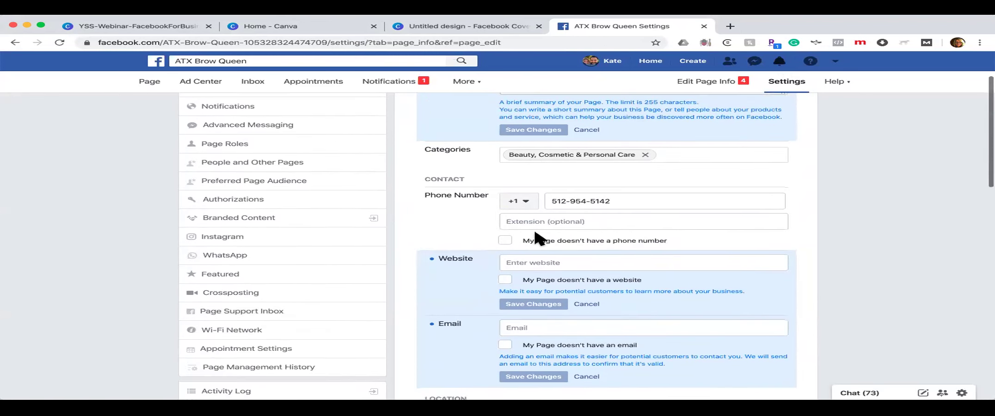
{"action": "scroll", "coordinate": [537, 238], "scroll_direction": "down", "scroll_amount": 2}
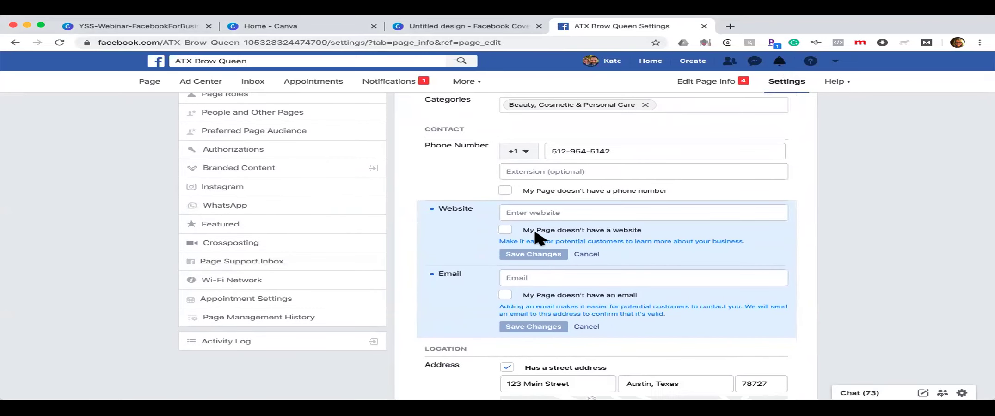
{"action": "scroll", "coordinate": [537, 238], "scroll_direction": "down", "scroll_amount": 3}
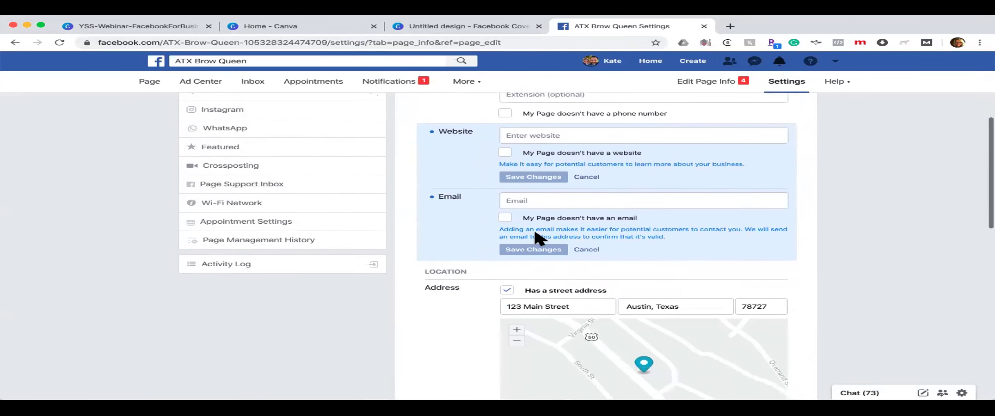
{"action": "scroll", "coordinate": [537, 238], "scroll_direction": "up", "scroll_amount": 4}
{"action": "scroll", "coordinate": [538, 238], "scroll_direction": "up", "scroll_amount": 3}
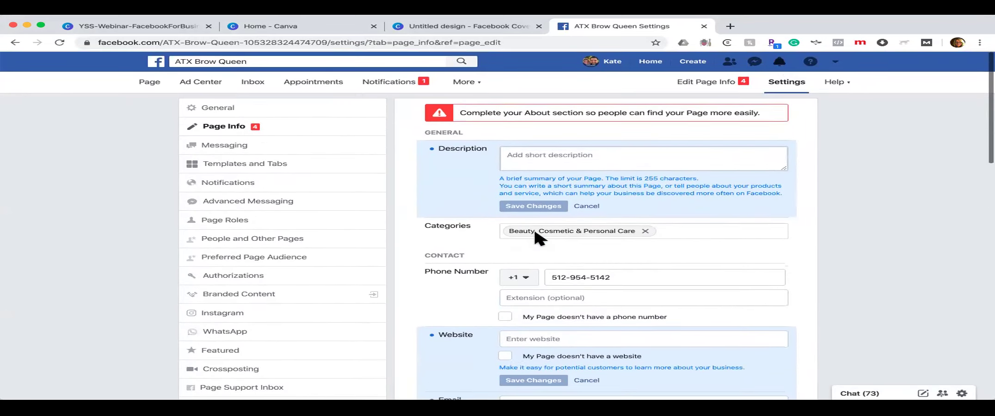
{"action": "left_click", "coordinate": [542, 154]}
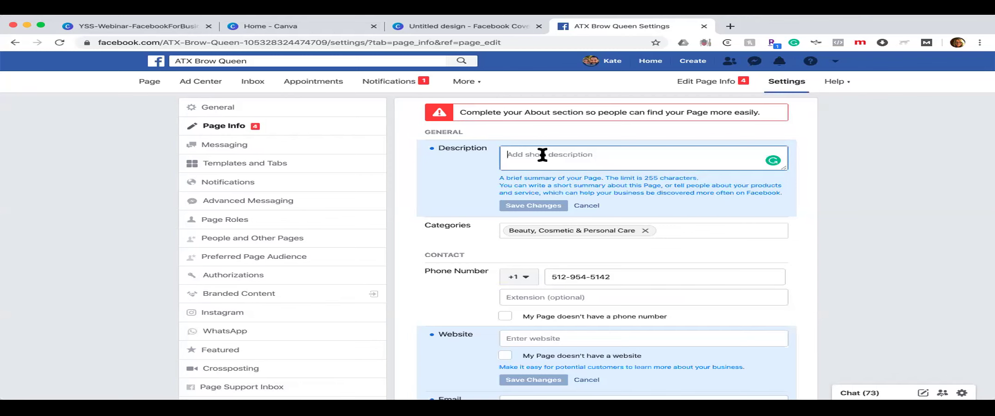
- Save the description 'We provide eyebrow threading, facial threading, and eyebrow tinting services at our salon in the Austin, Texas area.'
{"action": "type", "text": "N"}
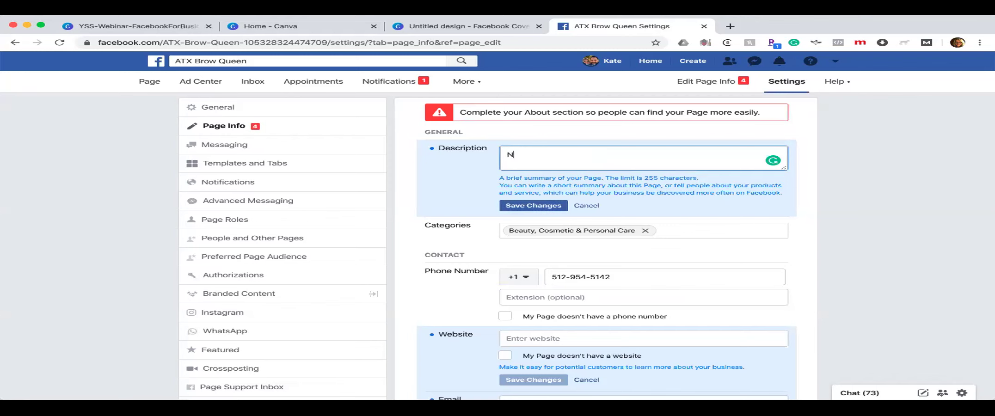
{"action": "key", "text": "BackSpace"}
{"action": "type", "text": "We provide eyebrow threa"}
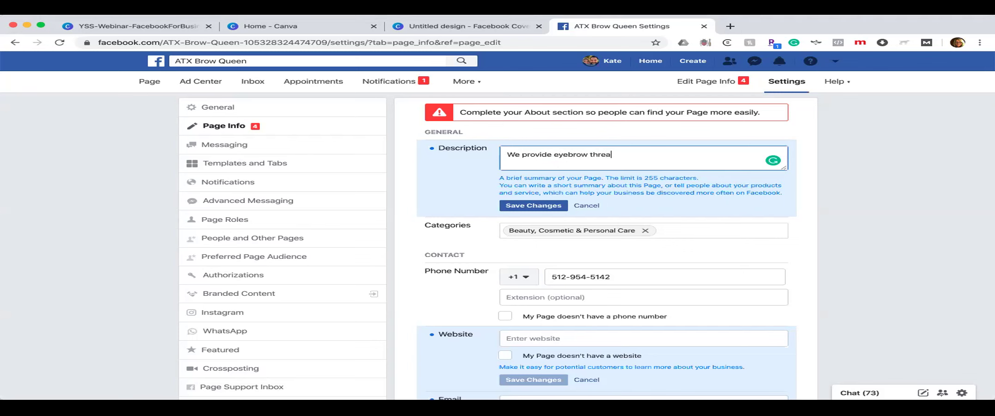
{"action": "type", "text": "ding, facial threading, and "}
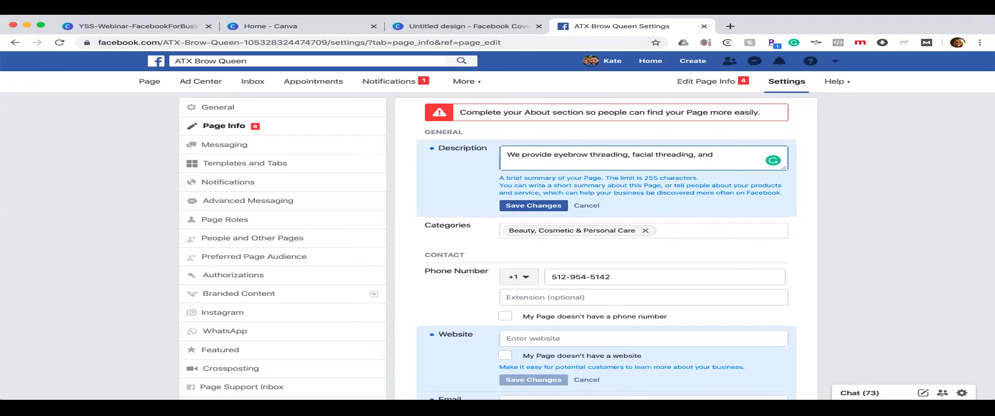
{"action": "type", "text": "eyebrow tingin"}
{"action": "key", "text": "BackSpace"}
{"action": "type", "text": "ting"}
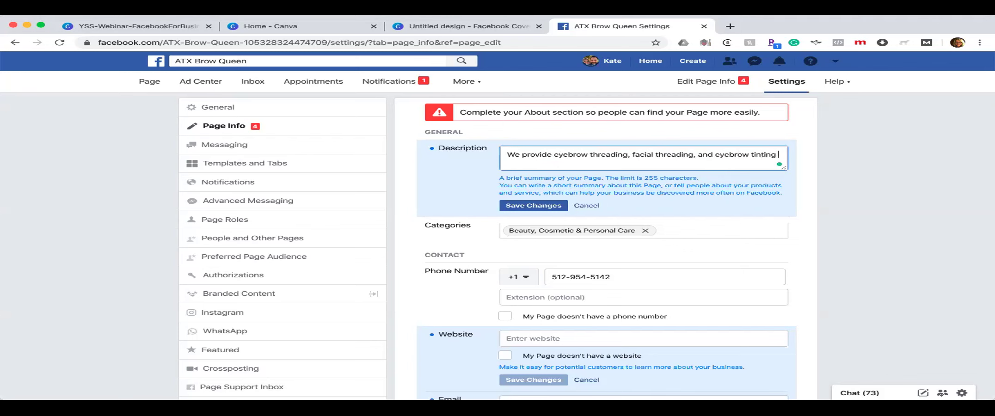
{"action": "type", "text": " services at our salon in th"}
{"action": "key", "text": "BackSpace"}
{"action": "key", "text": "BackSpace"}
{"action": "type", "text": "the"}
{"action": "key", "text": "BackSpace"}
{"action": "key", "text": "BackSpace"}
{"action": "key", "text": "BackSpace"}
{"action": "type", "text": "the Austin, Texas area."}
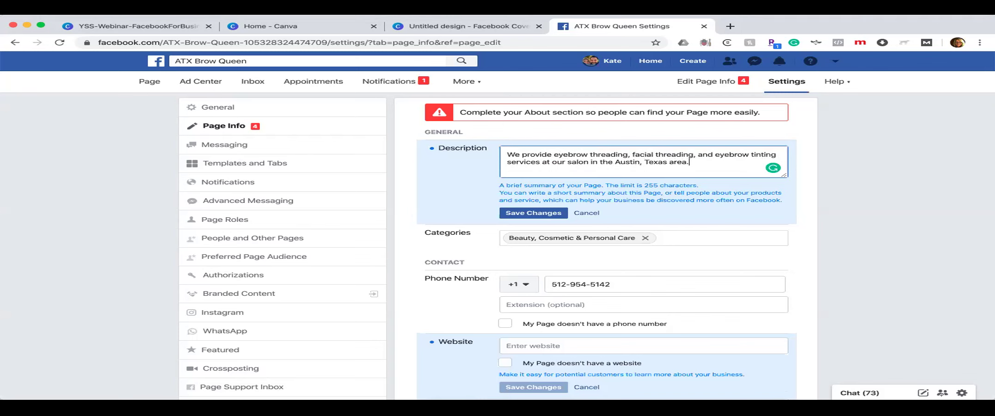
{"action": "left_click", "coordinate": [513, 214]}
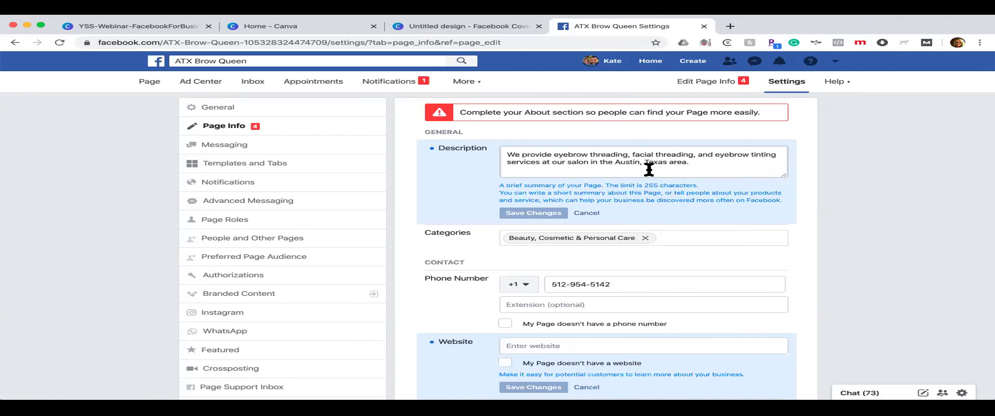
{"action": "scroll", "coordinate": [649, 170], "scroll_direction": "down", "scroll_amount": 5}
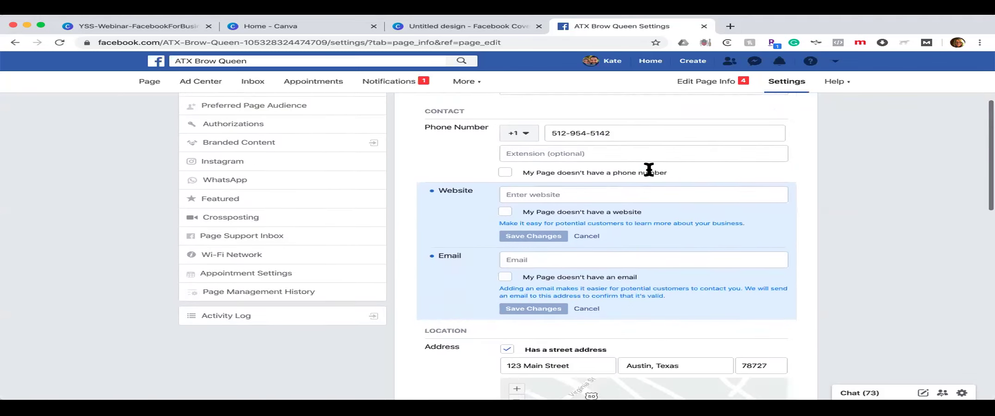
{"action": "left_click", "coordinate": [540, 194]}
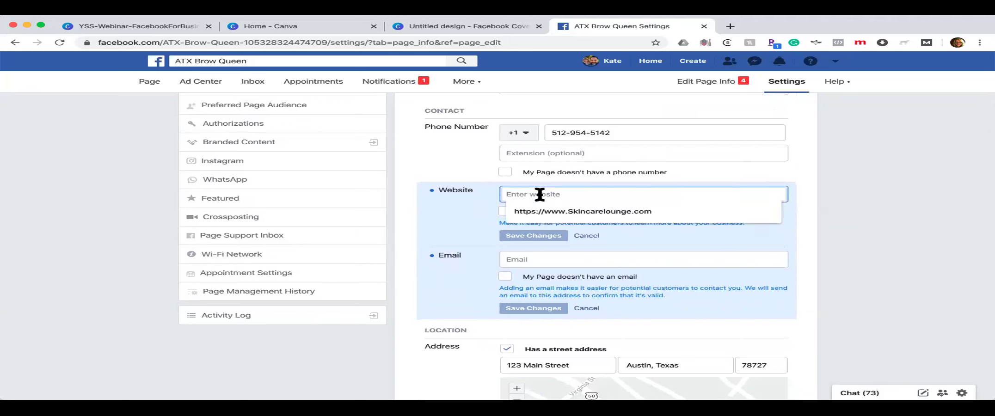
{"action": "type", "text": "https://www.mywebsite.com"}
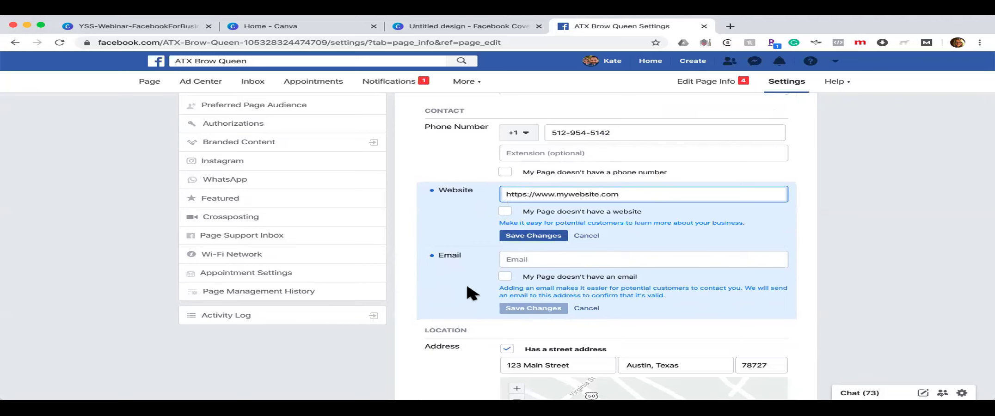
{"action": "left_click", "coordinate": [505, 212]}
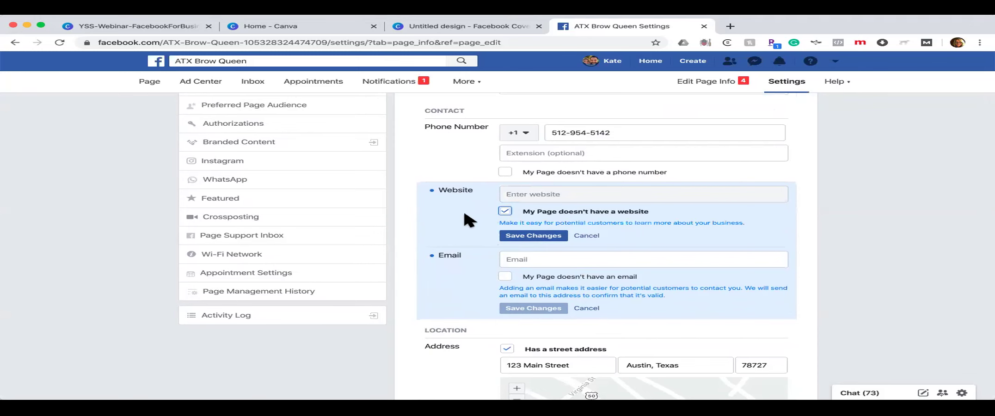
{"action": "scroll", "coordinate": [468, 220], "scroll_direction": "down", "scroll_amount": 2}
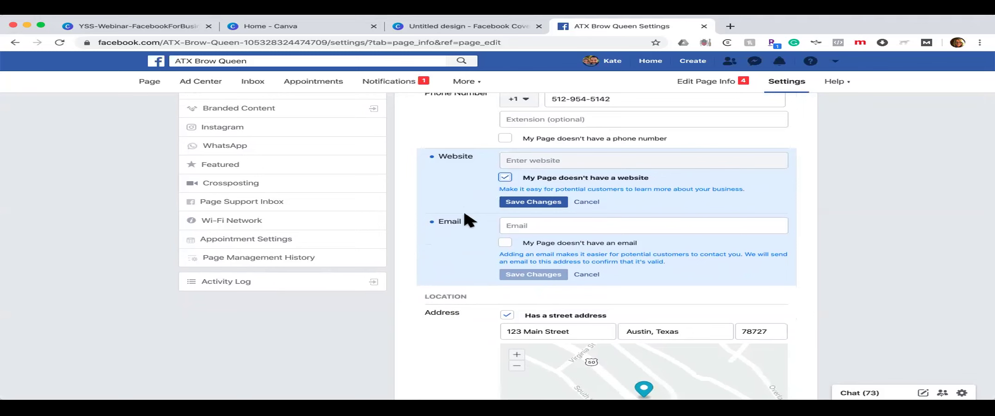
{"action": "left_click", "coordinate": [516, 226]}
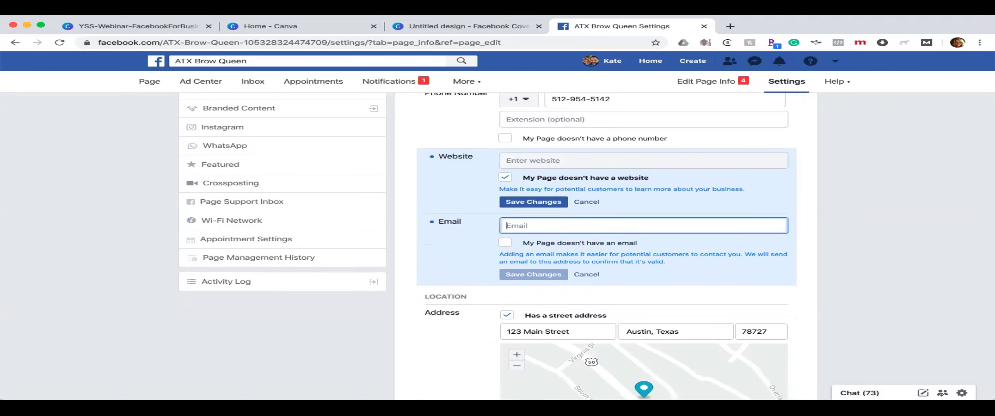
{"action": "type", "text": "info@"}
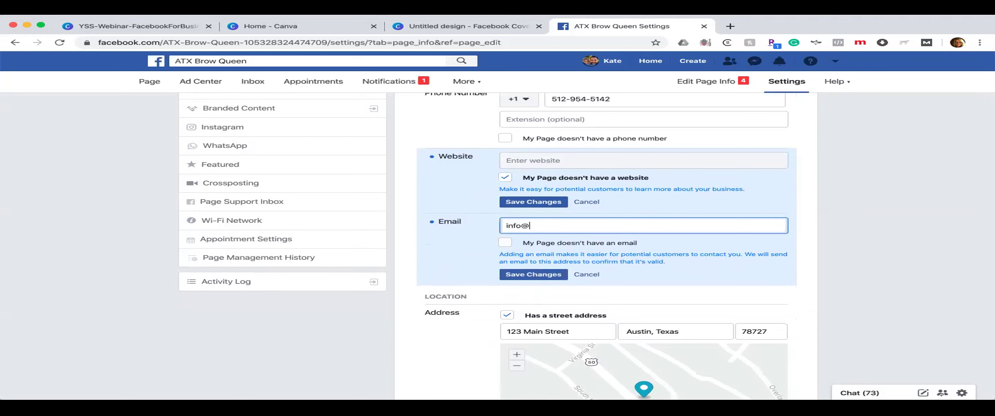
{"action": "type", "text": "m"}
{"action": "key", "text": "BackSpace"}
{"action": "type", "text": "mywebsite.com"}
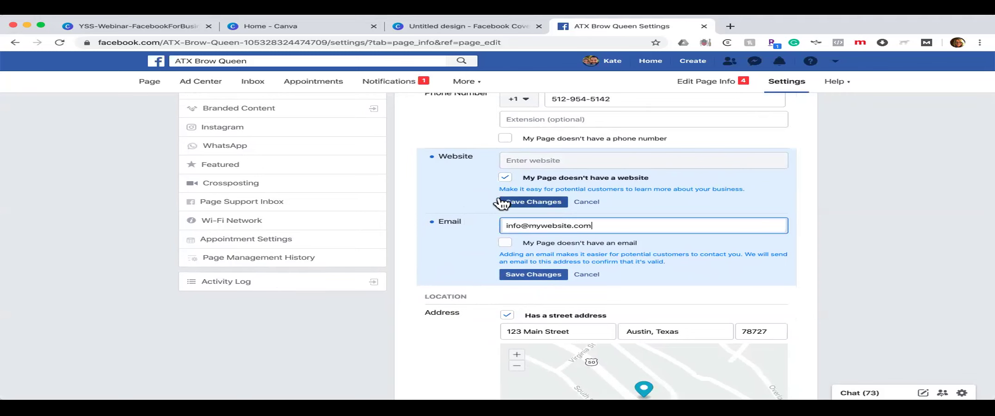
{"action": "scroll", "coordinate": [452, 220], "scroll_direction": "down", "scroll_amount": 3}
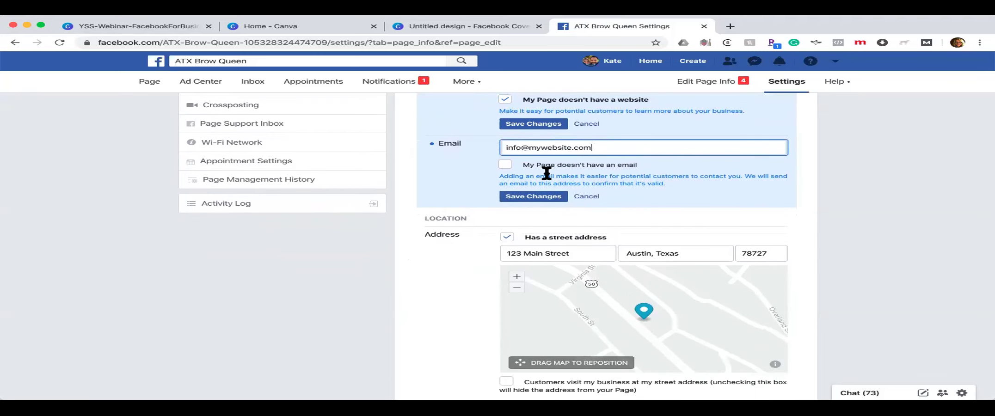
{"action": "left_click", "coordinate": [505, 165]}
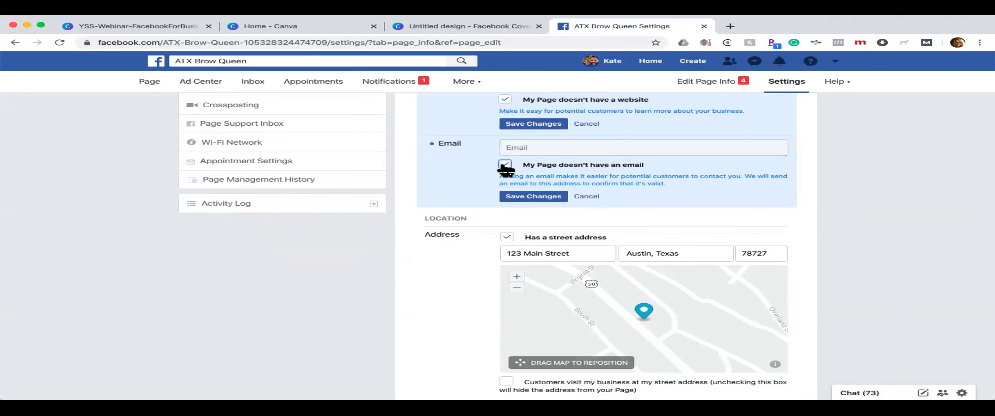
{"action": "left_click", "coordinate": [533, 196]}
{"action": "left_click", "coordinate": [534, 124]}
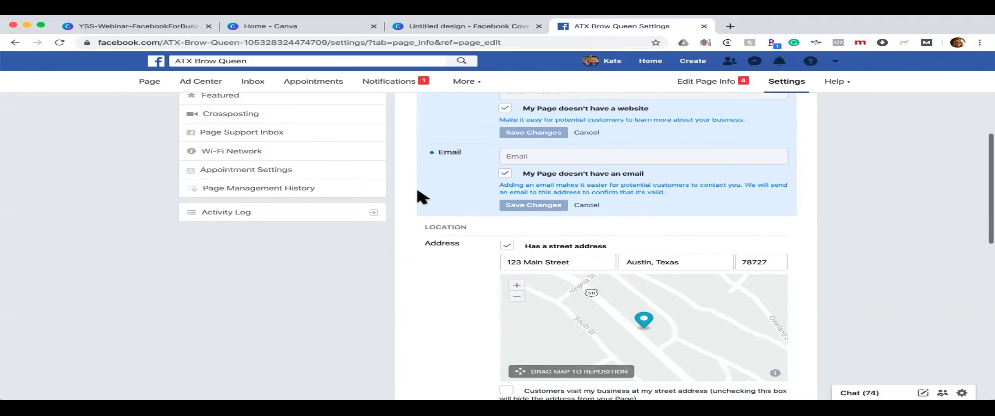
{"action": "scroll", "coordinate": [422, 196], "scroll_direction": "down", "scroll_amount": 5}
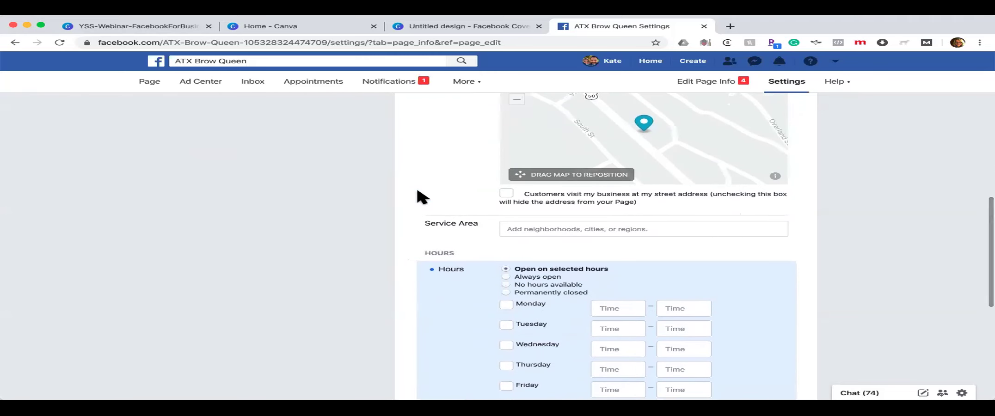
{"action": "scroll", "coordinate": [422, 196], "scroll_direction": "up", "scroll_amount": 8}
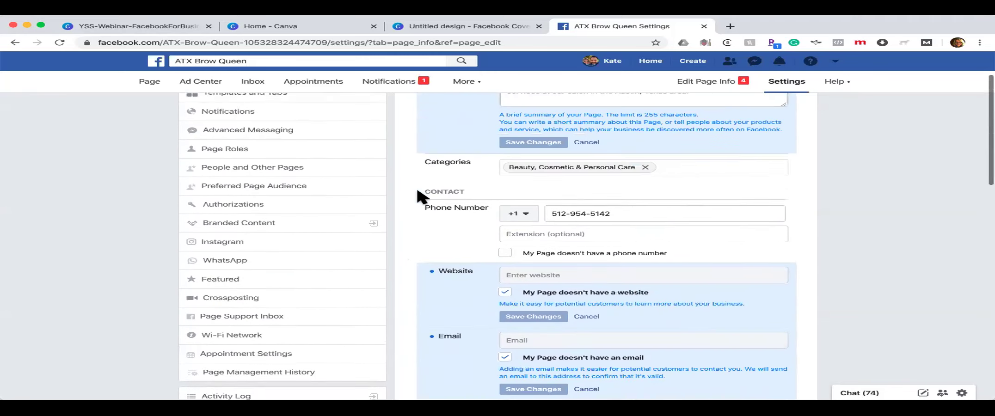
{"action": "scroll", "coordinate": [422, 196], "scroll_direction": "up", "scroll_amount": 3}
{"action": "scroll", "coordinate": [422, 196], "scroll_direction": "down", "scroll_amount": 4}
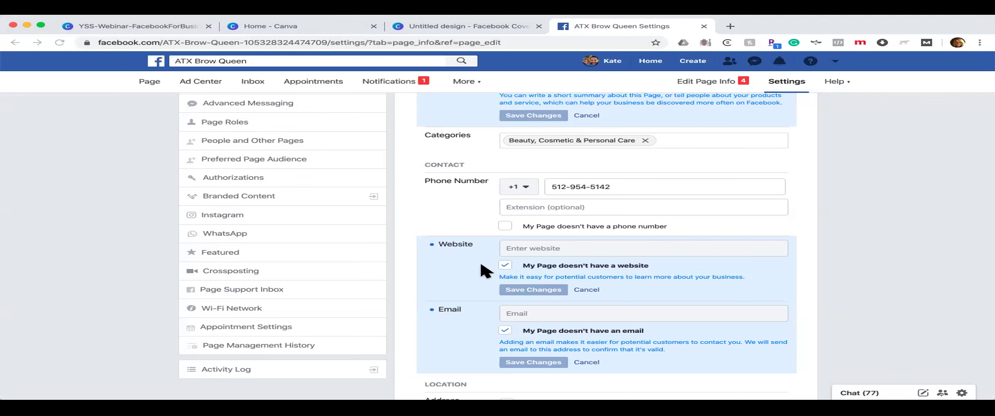
{"action": "scroll", "coordinate": [484, 270], "scroll_direction": "down", "scroll_amount": 2}
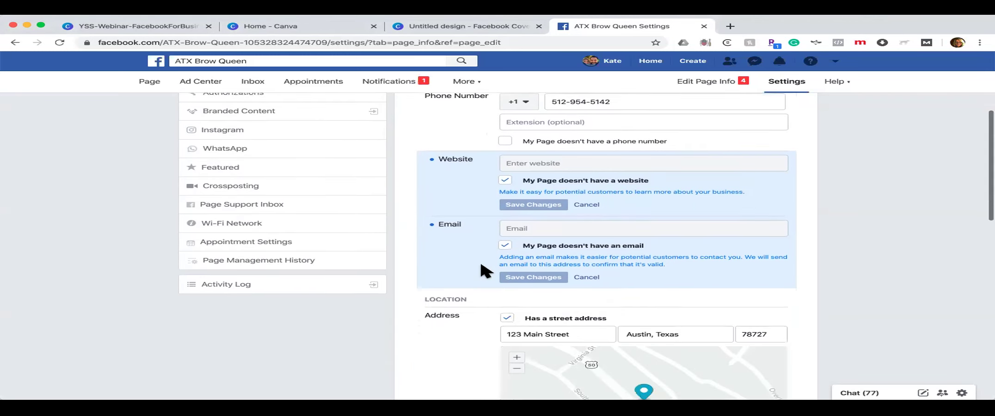
{"action": "scroll", "coordinate": [485, 271], "scroll_direction": "up", "scroll_amount": 4}
{"action": "scroll", "coordinate": [484, 270], "scroll_direction": "down", "scroll_amount": 6}
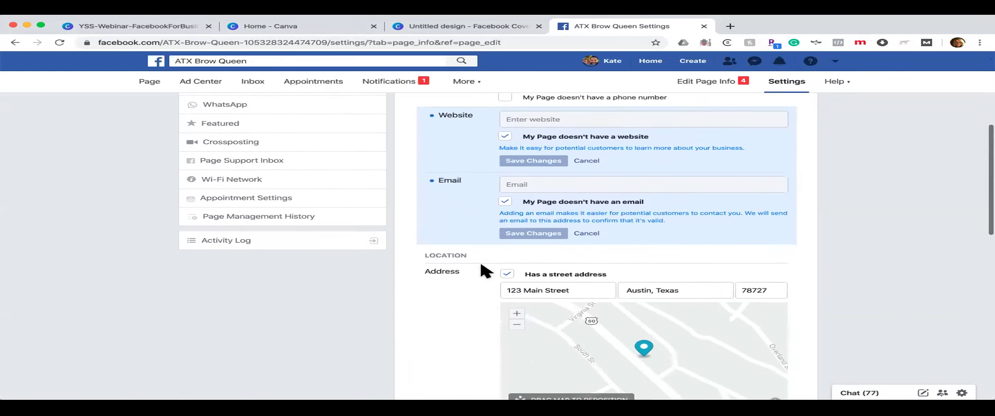
{"action": "scroll", "coordinate": [484, 271], "scroll_direction": "down", "scroll_amount": 5}
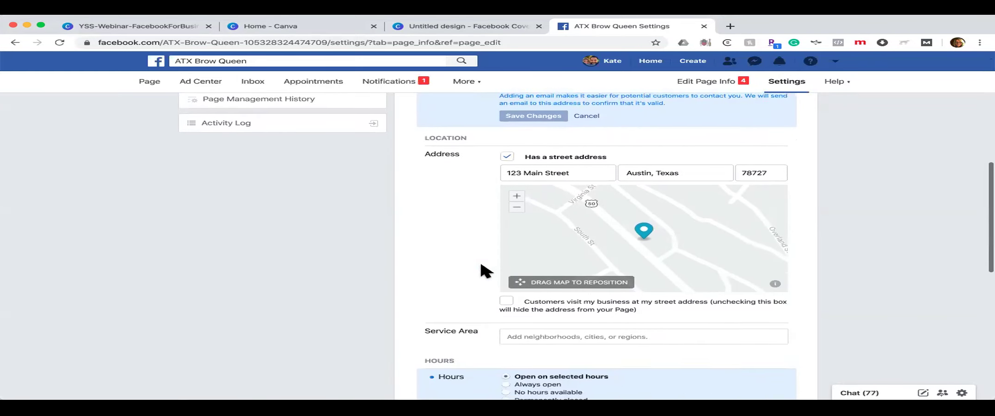
{"action": "scroll", "coordinate": [507, 293], "scroll_direction": "down", "scroll_amount": 4}
{"action": "scroll", "coordinate": [508, 292], "scroll_direction": "up", "scroll_amount": 3}
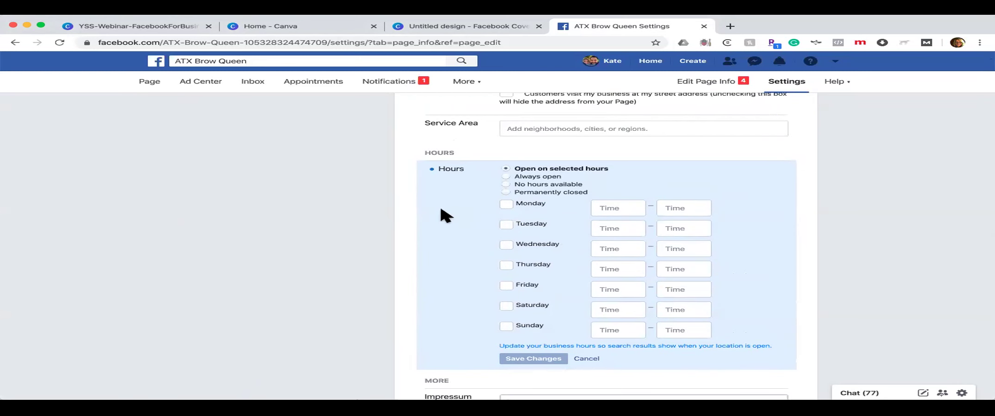
{"action": "scroll", "coordinate": [443, 216], "scroll_direction": "up", "scroll_amount": 3}
- Choose 'Austin, Texas' from the suggestions as the service area and save it
{"action": "left_click", "coordinate": [520, 217]}
{"action": "type", "text": "Austin"}
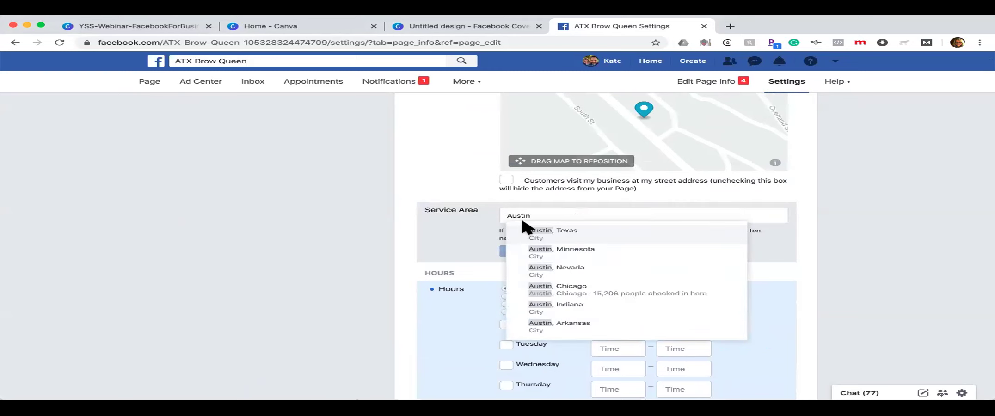
{"action": "left_click", "coordinate": [538, 237]}
{"action": "left_click", "coordinate": [536, 252]}
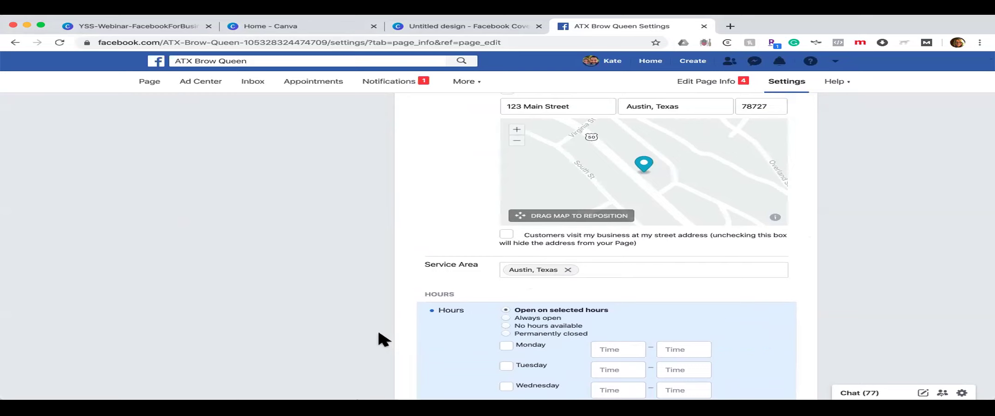
{"action": "scroll", "coordinate": [382, 338], "scroll_direction": "down", "scroll_amount": 5}
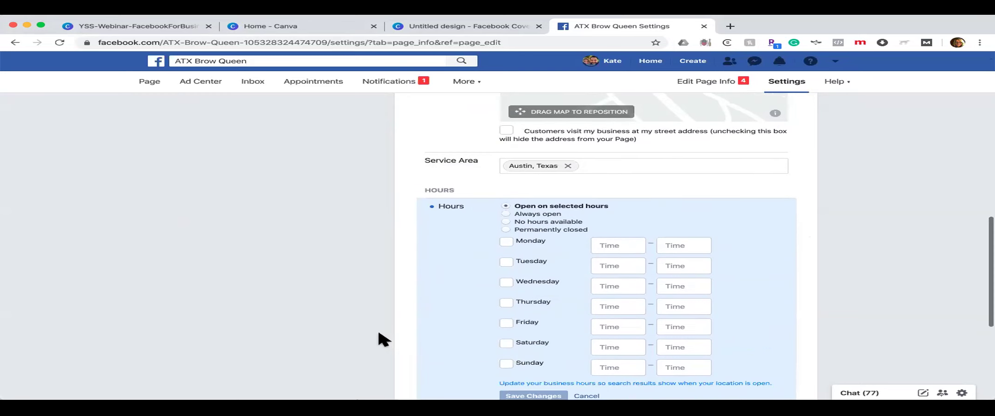
- Mark Monday through Saturday as open days
{"action": "left_click", "coordinate": [507, 167]}
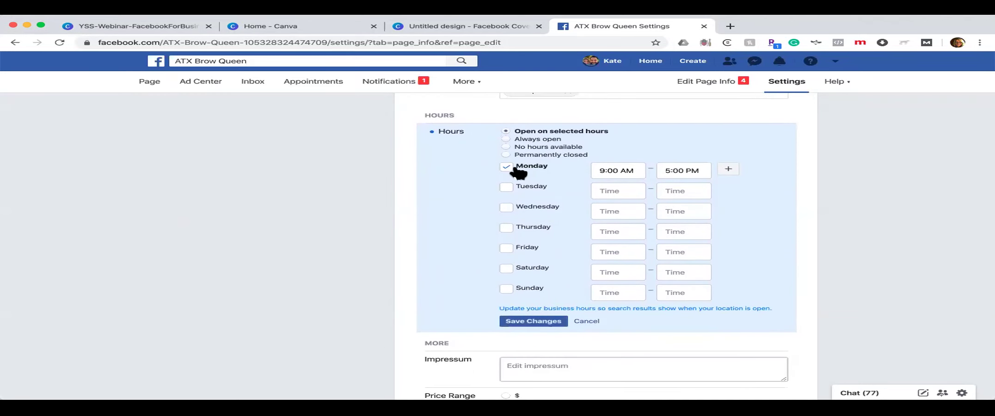
{"action": "left_click", "coordinate": [507, 188]}
{"action": "left_click", "coordinate": [507, 208]}
{"action": "left_click", "coordinate": [507, 229]}
{"action": "left_click", "coordinate": [507, 248]}
{"action": "left_click", "coordinate": [506, 269]}
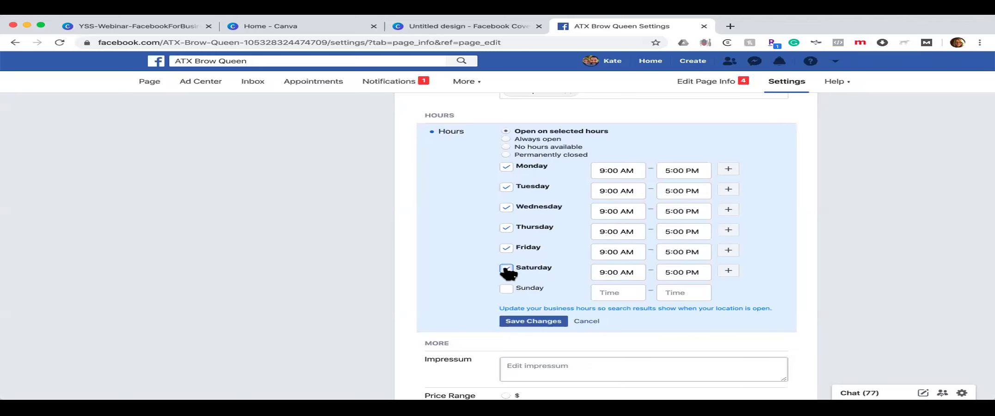
- Split Monday into 9:00 AM–12:00 PM and 1:00 PM–7:00 PM, then save the hours
{"action": "left_click", "coordinate": [728, 172]}
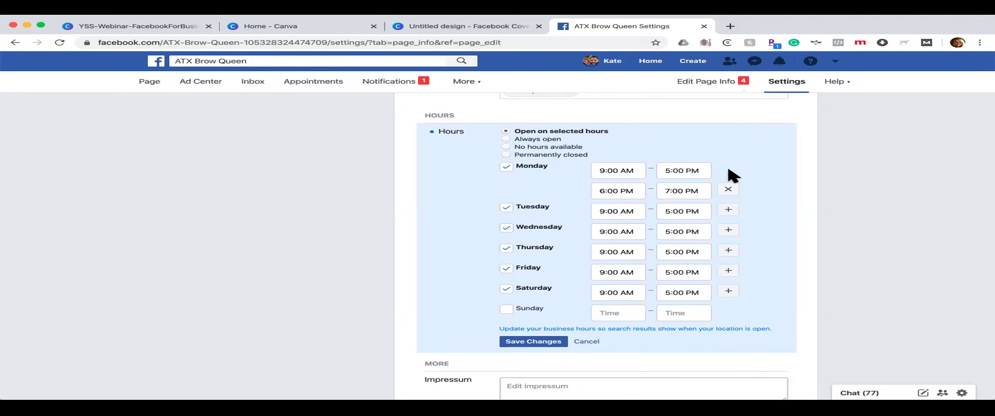
{"action": "left_click", "coordinate": [668, 171]}
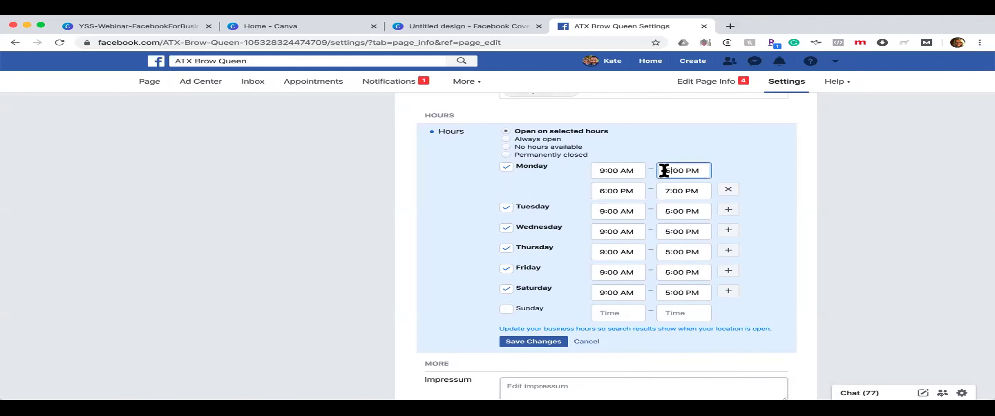
{"action": "type", "text": "12:00 PM"}
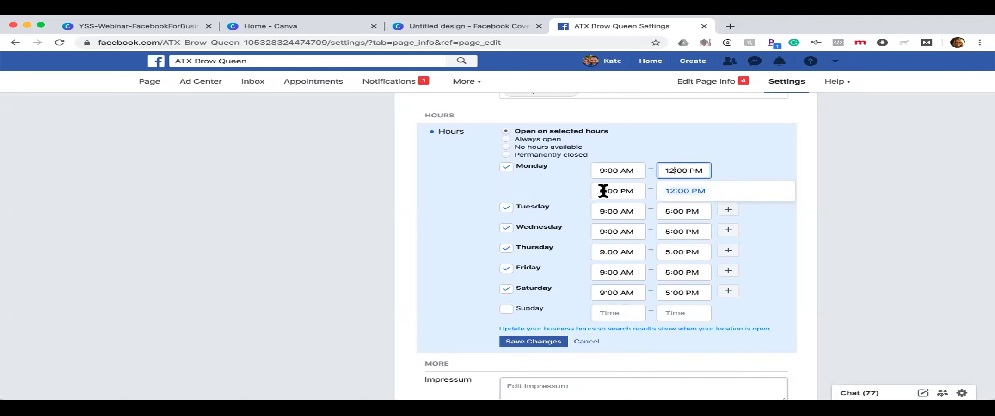
{"action": "left_click", "coordinate": [601, 191]}
{"action": "type", "text": "1:00 PM"}
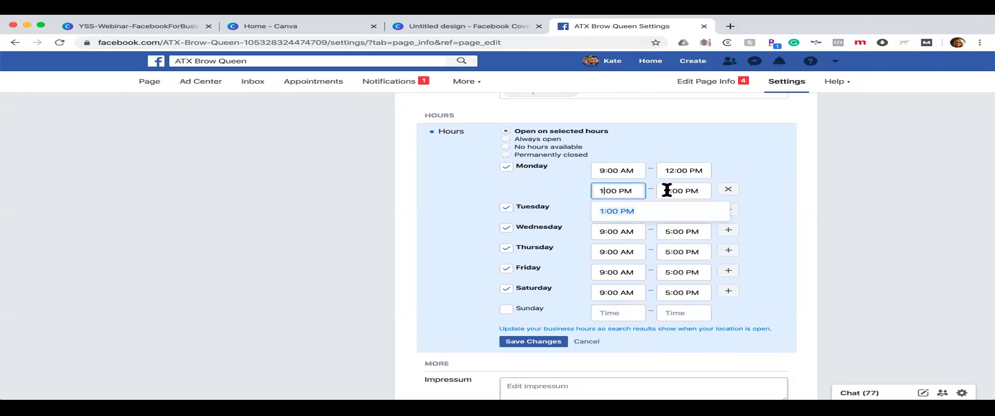
{"action": "left_click", "coordinate": [778, 190]}
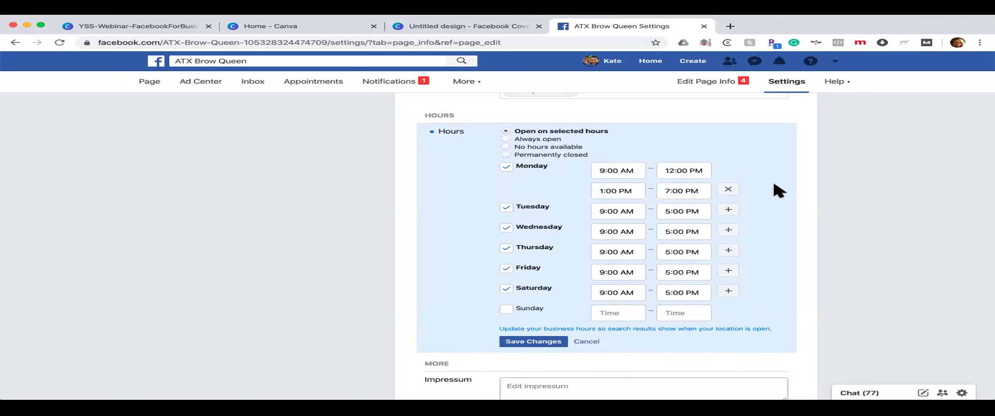
{"action": "scroll", "coordinate": [644, 257], "scroll_direction": "down", "scroll_amount": 2}
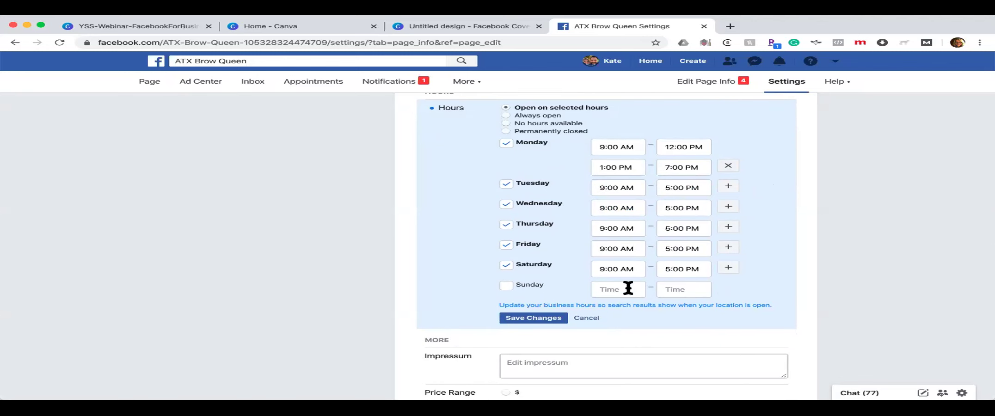
{"action": "right_click", "coordinate": [660, 324]}
{"action": "left_click", "coordinate": [552, 320]}
{"action": "left_click", "coordinate": [551, 320]}
- Choose the $$ price range and clear the autofilled privacy policy URL, leaving it empty
{"action": "scroll", "coordinate": [553, 322], "scroll_direction": "down", "scroll_amount": 5}
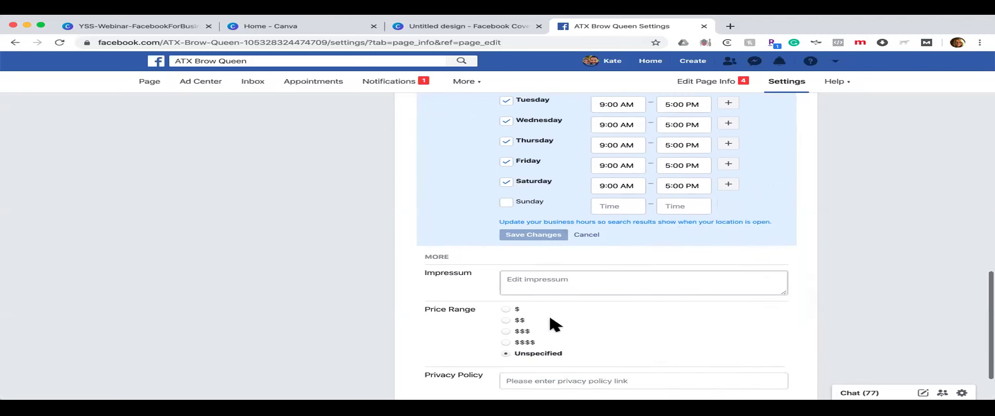
{"action": "left_click", "coordinate": [514, 258]}
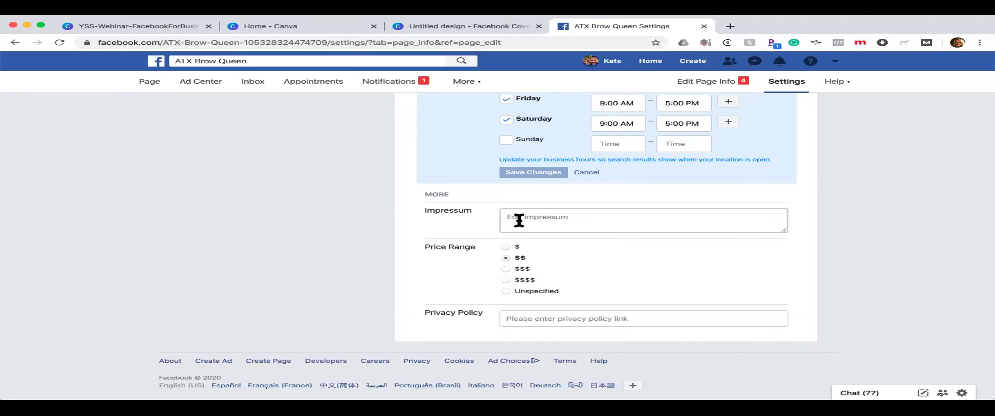
{"action": "left_click", "coordinate": [534, 317]}
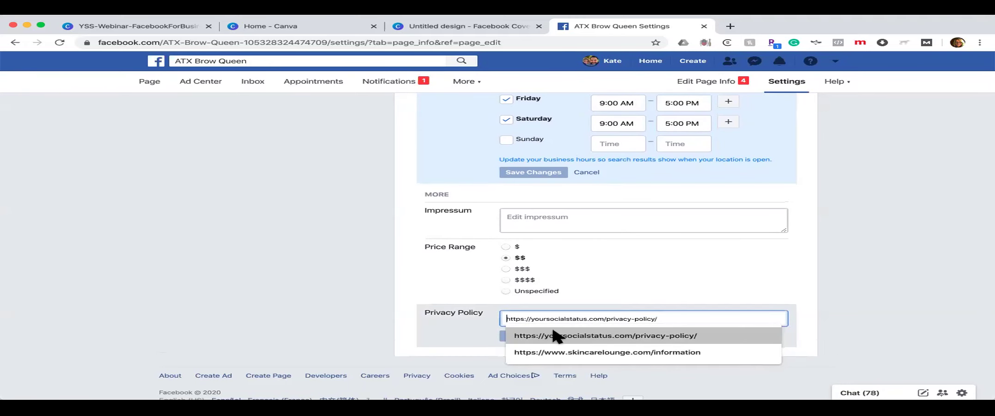
{"action": "left_click", "coordinate": [587, 335]}
{"action": "left_click", "coordinate": [678, 336]}
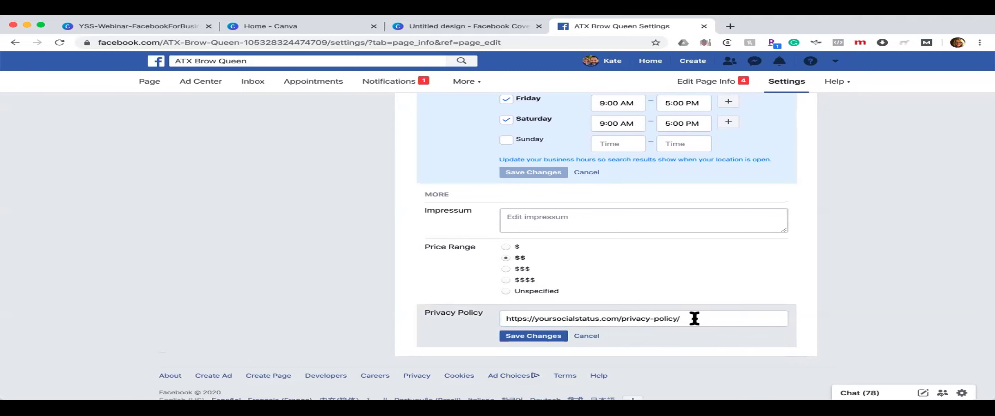
{"action": "left_click_drag", "start_coordinate": [694, 318], "coordinate": [473, 316]}
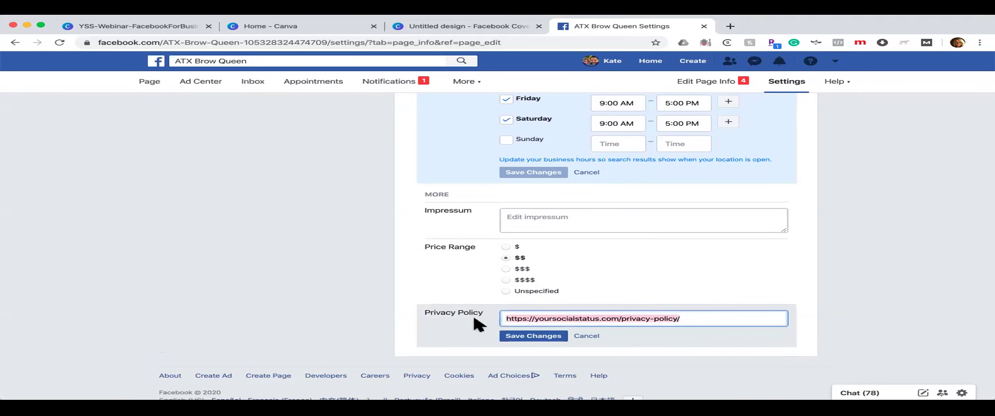
{"action": "key", "text": "BackSpace"}
{"action": "left_click", "coordinate": [407, 314]}
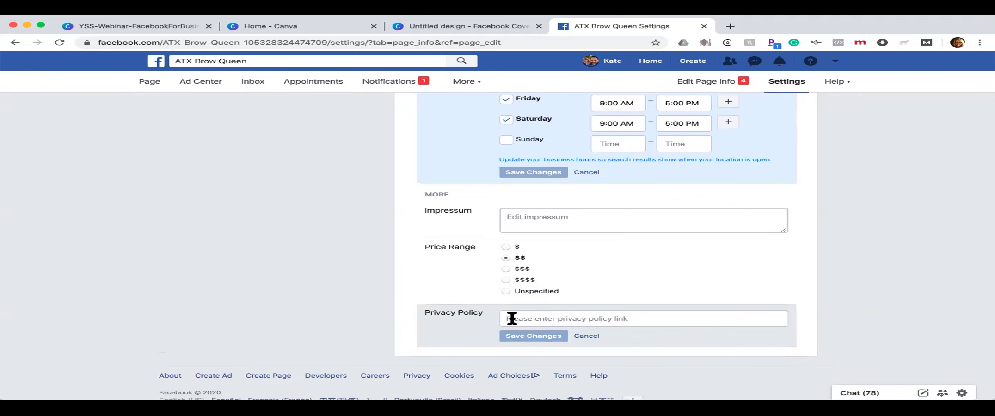
{"action": "scroll", "coordinate": [413, 301], "scroll_direction": "up", "scroll_amount": 4}
{"action": "scroll", "coordinate": [413, 301], "scroll_direction": "up", "scroll_amount": 10}
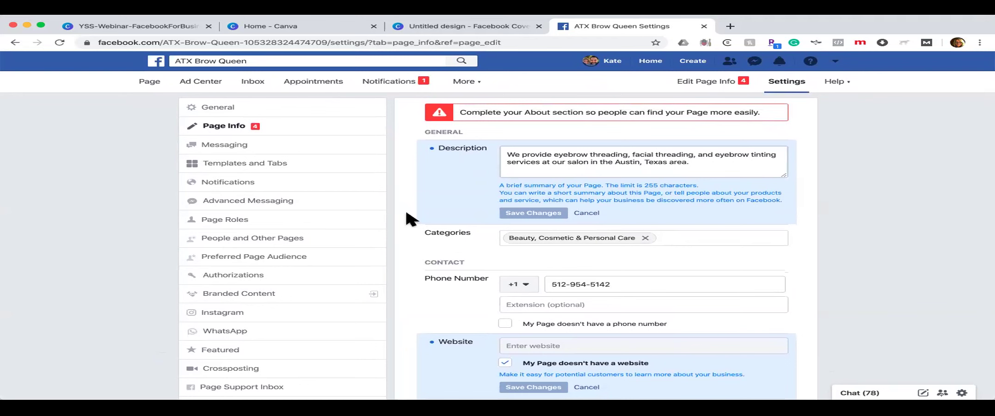
- Go to Messaging in the left settings menu of Page Info
{"action": "left_click", "coordinate": [219, 149]}
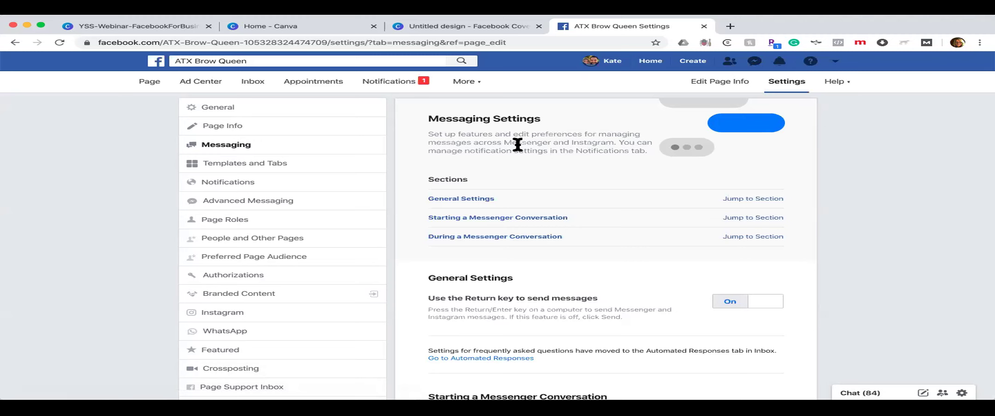
- Switch the 'Show a greeting' toggle under Starting a Messenger Conversation to On
{"action": "left_click", "coordinate": [605, 151]}
{"action": "scroll", "coordinate": [632, 265], "scroll_direction": "down", "scroll_amount": 5}
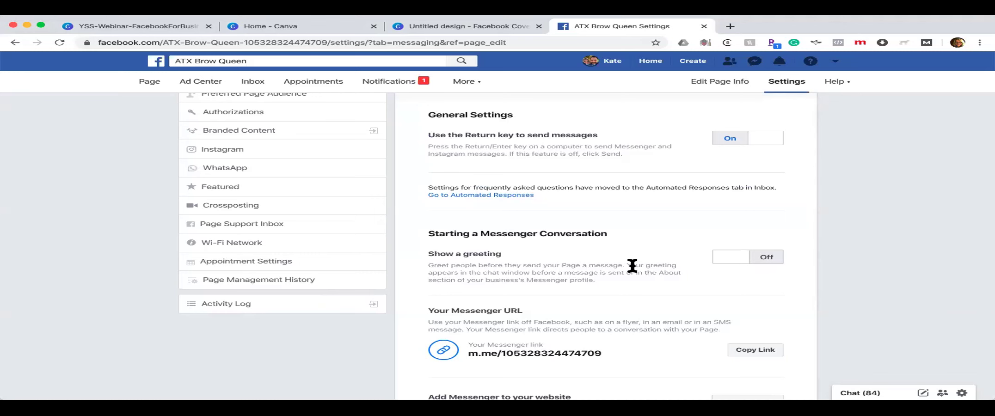
{"action": "scroll", "coordinate": [632, 266], "scroll_direction": "down", "scroll_amount": 5}
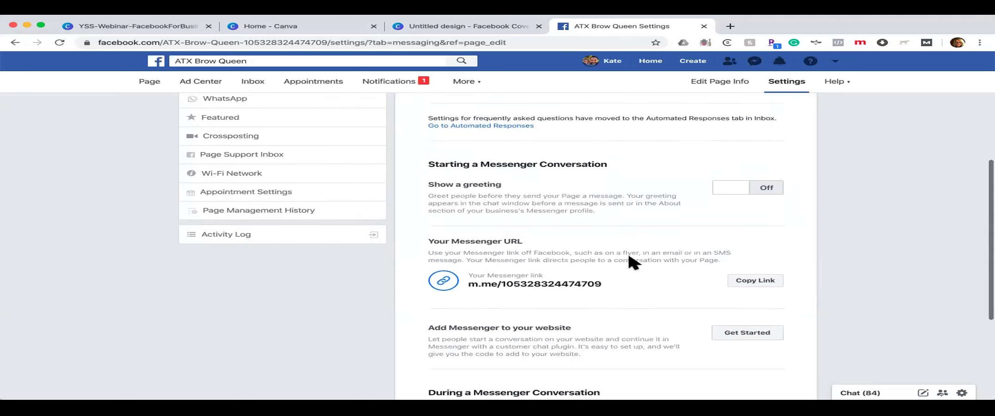
{"action": "scroll", "coordinate": [633, 263], "scroll_direction": "up", "scroll_amount": 6}
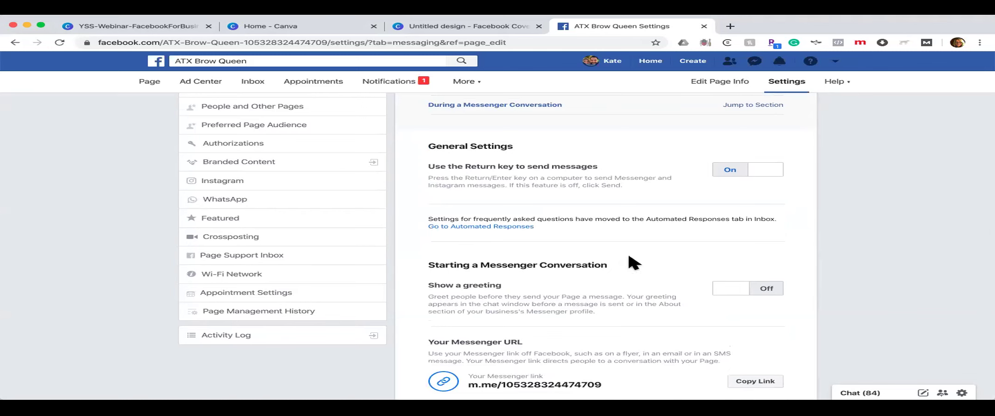
{"action": "scroll", "coordinate": [633, 262], "scroll_direction": "down", "scroll_amount": 1}
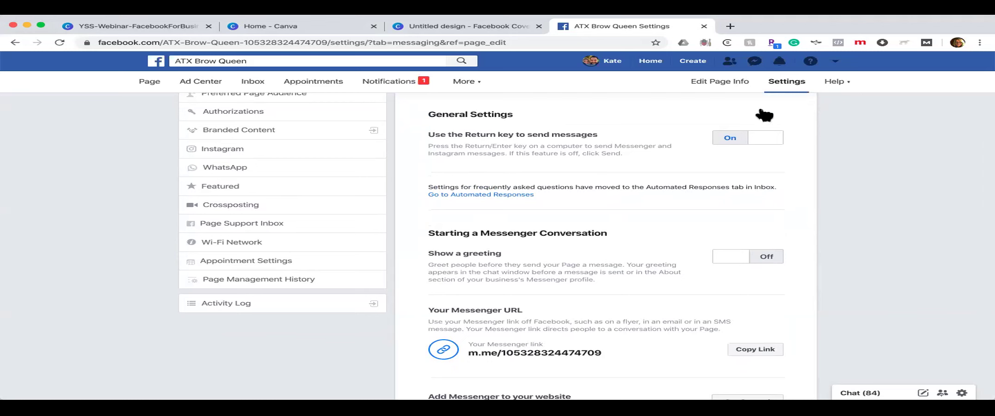
{"action": "scroll", "coordinate": [634, 262], "scroll_direction": "down", "scroll_amount": 5}
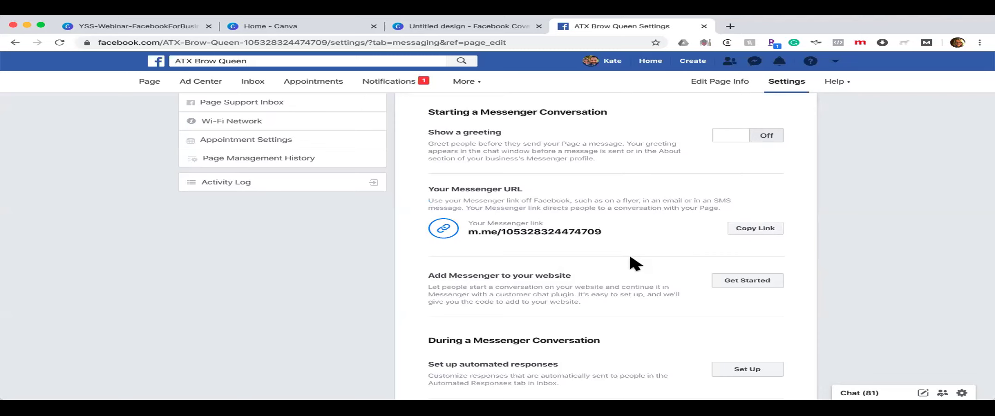
{"action": "left_click", "coordinate": [765, 138]}
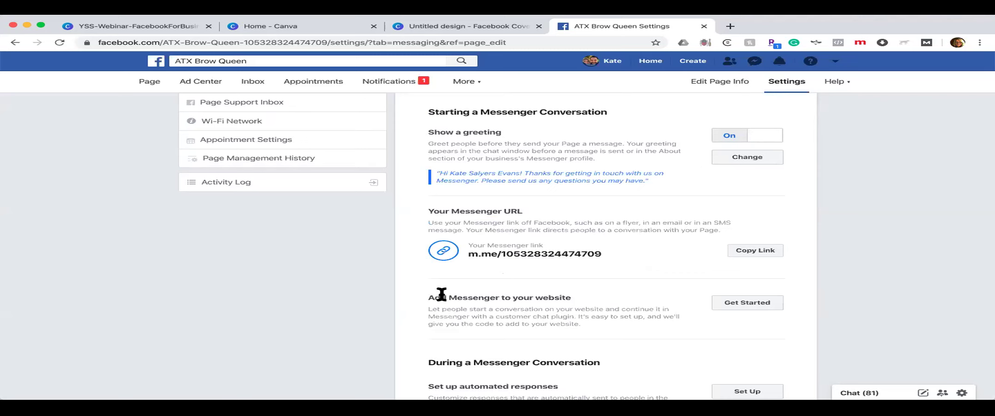
- Replace the full-name token after 'Hi' with First name of recipient and save the greeting
{"action": "left_click", "coordinate": [740, 158]}
{"action": "scroll", "coordinate": [796, 237], "scroll_direction": "down", "scroll_amount": 2}
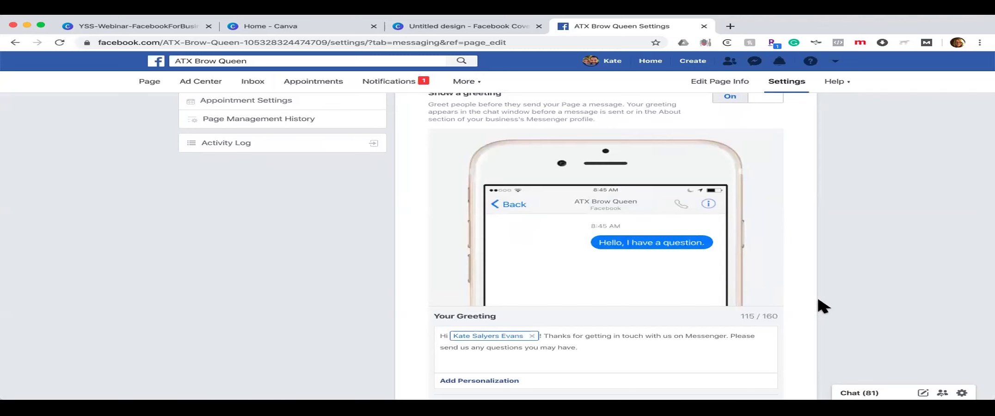
{"action": "scroll", "coordinate": [824, 306], "scroll_direction": "down", "scroll_amount": 3}
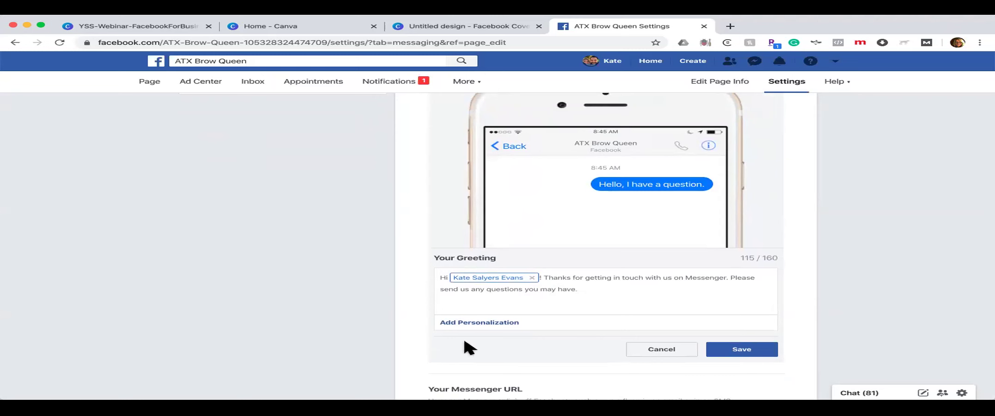
{"action": "left_click", "coordinate": [468, 324]}
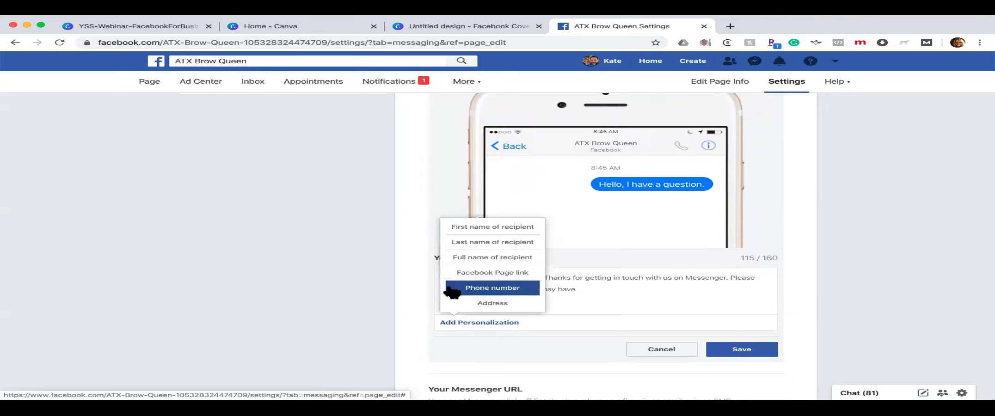
{"action": "left_click", "coordinate": [621, 287]}
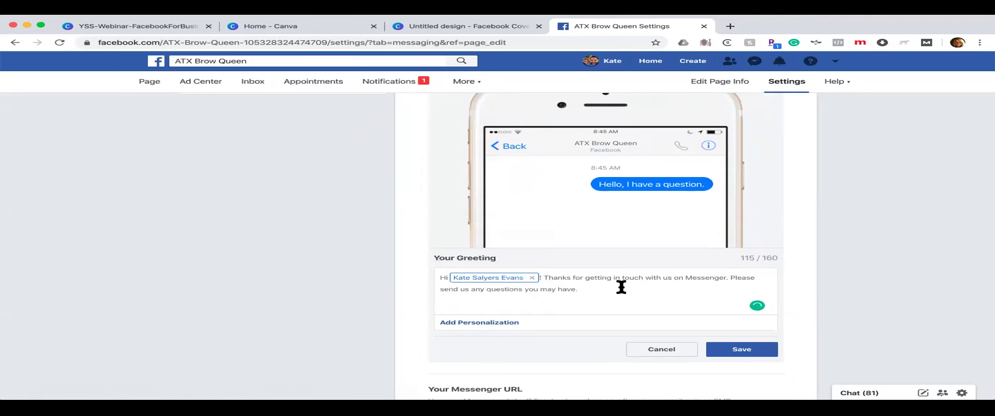
{"action": "left_click", "coordinate": [534, 279]}
{"action": "key", "text": "BackSpace"}
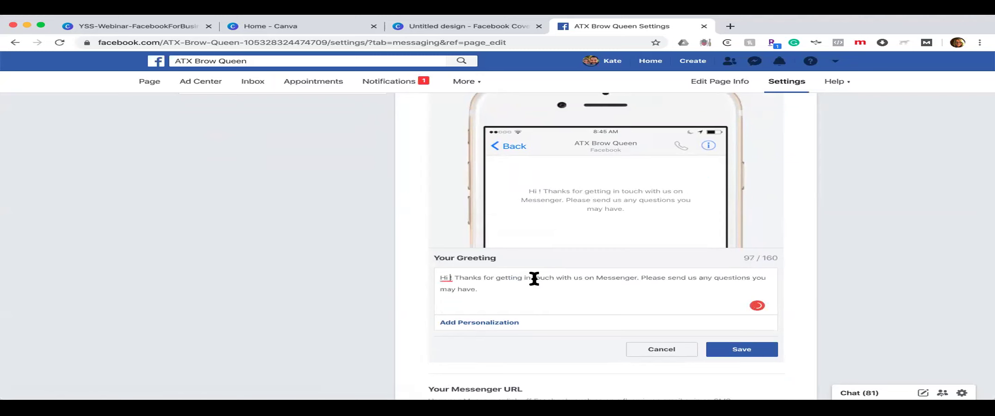
{"action": "left_click", "coordinate": [467, 324]}
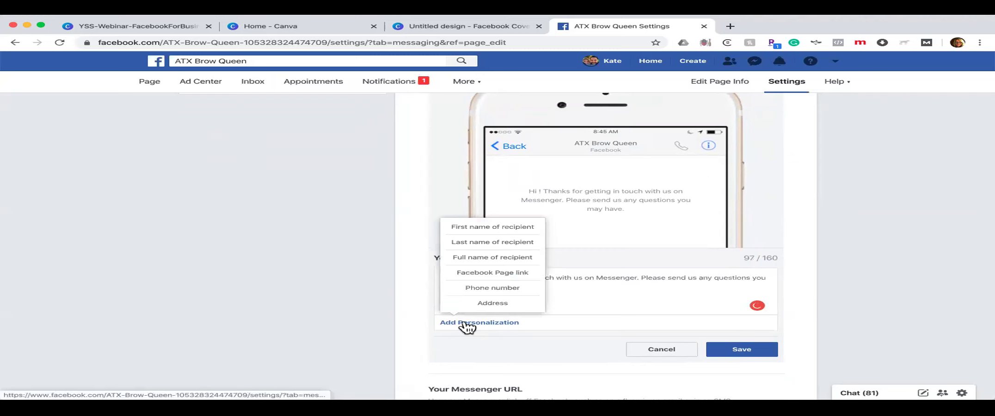
{"action": "left_click", "coordinate": [463, 227]}
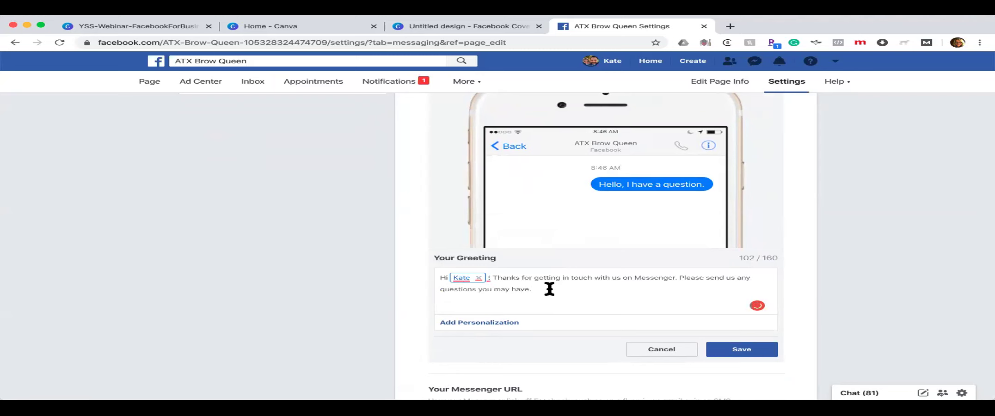
{"action": "left_click_drag", "start_coordinate": [532, 289], "coordinate": [511, 277]}
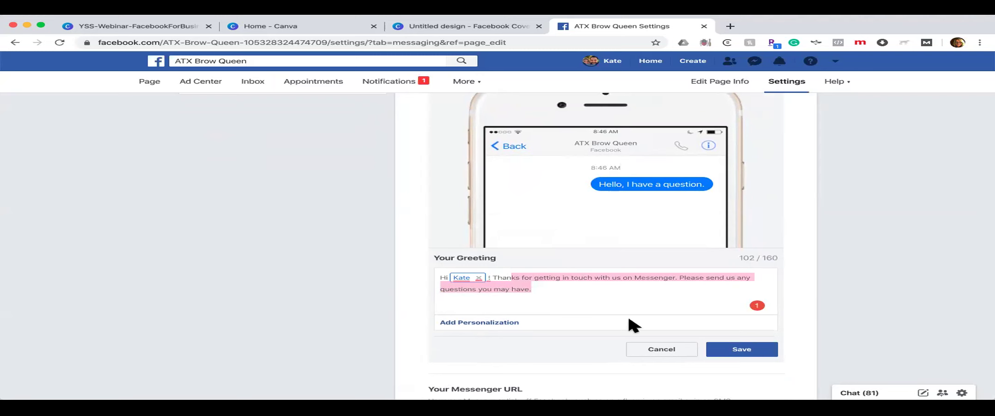
{"action": "left_click", "coordinate": [740, 348]}
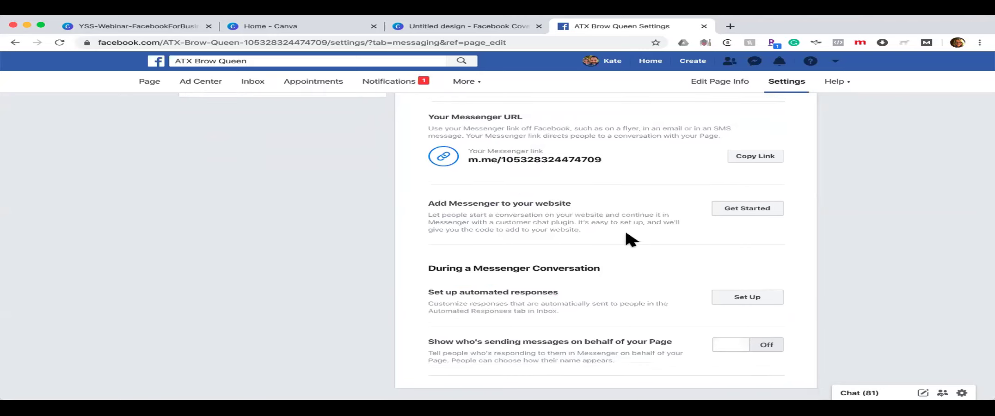
{"action": "scroll", "coordinate": [631, 240], "scroll_direction": "up", "scroll_amount": 5}
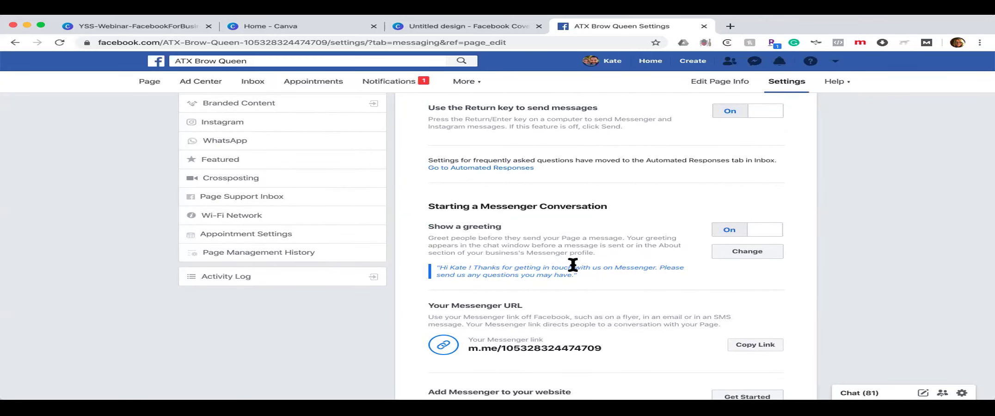
{"action": "scroll", "coordinate": [573, 264], "scroll_direction": "down", "scroll_amount": 5}
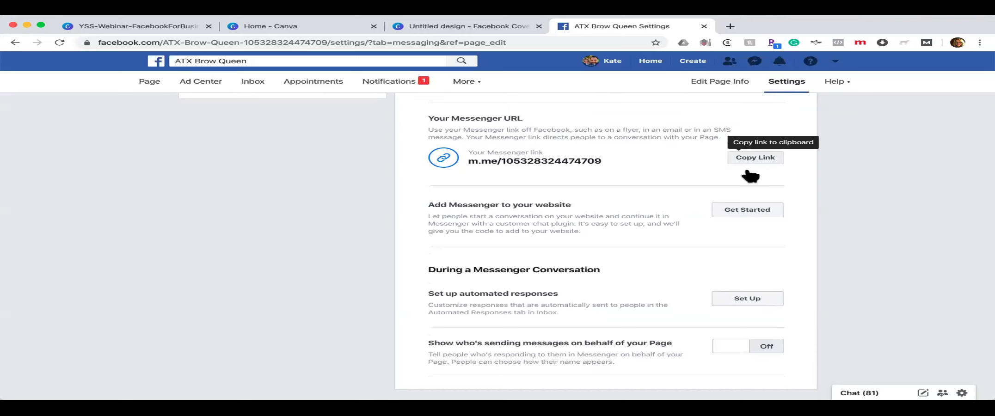
{"action": "scroll", "coordinate": [588, 162], "scroll_direction": "down", "scroll_amount": 2}
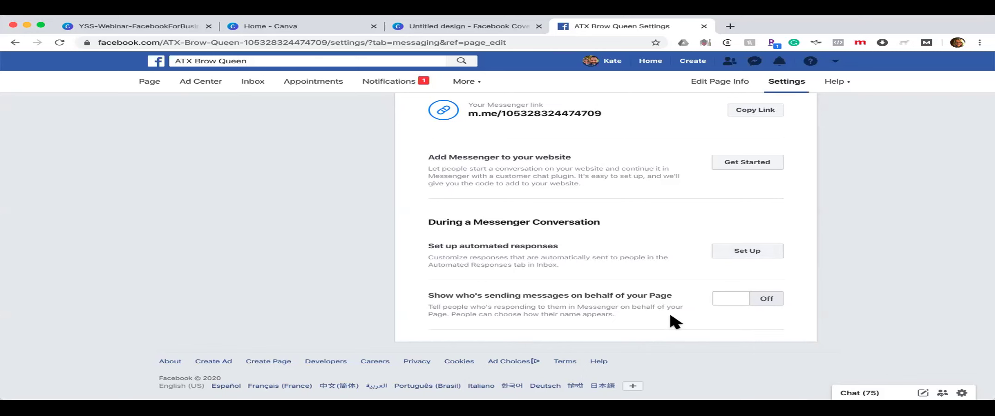
- Switch 'Show who's sending messages on behalf of your Page' on and pick First name display format
{"action": "left_click", "coordinate": [779, 300]}
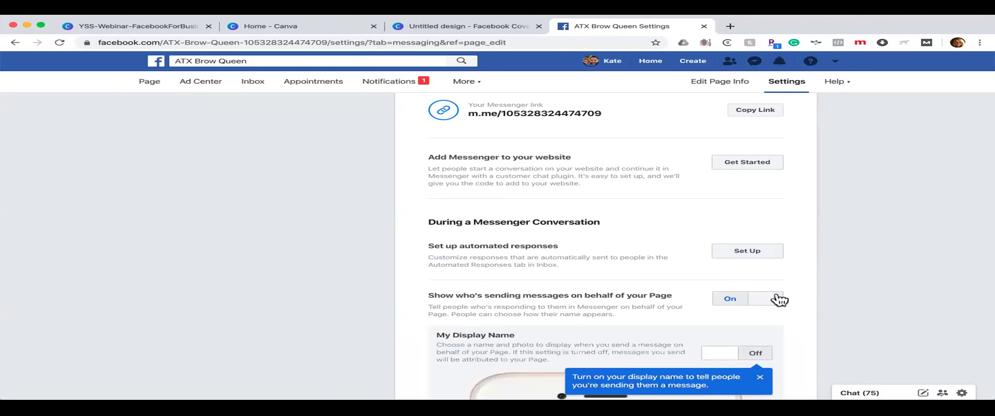
{"action": "scroll", "coordinate": [779, 299], "scroll_direction": "down", "scroll_amount": 5}
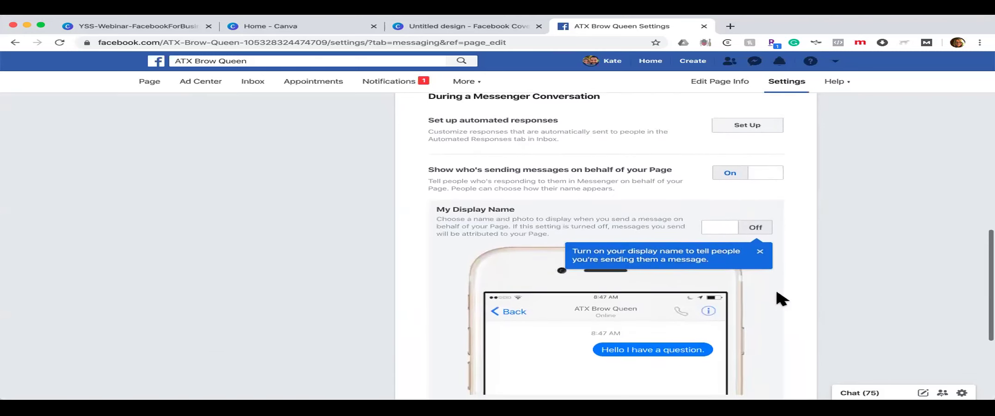
{"action": "scroll", "coordinate": [779, 300], "scroll_direction": "down", "scroll_amount": 2}
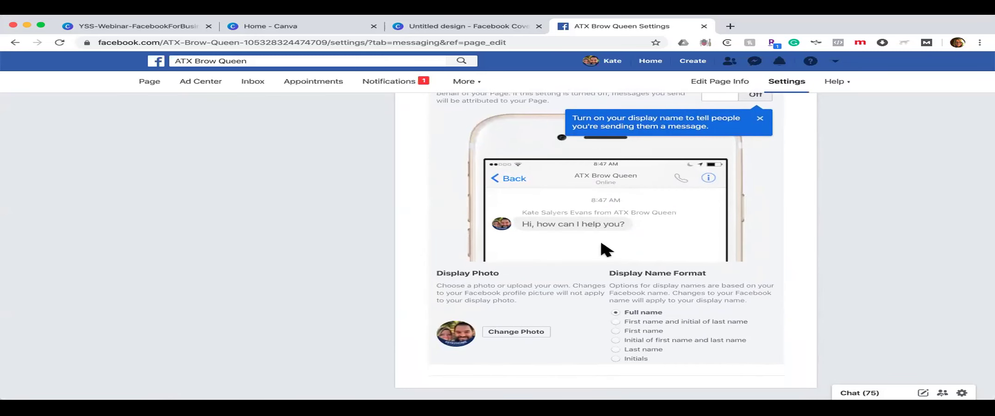
{"action": "scroll", "coordinate": [782, 207], "scroll_direction": "up", "scroll_amount": 3}
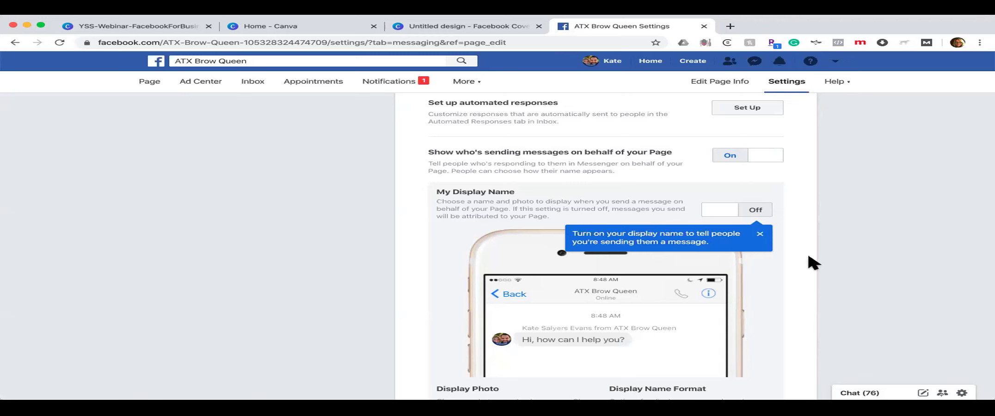
{"action": "scroll", "coordinate": [813, 263], "scroll_direction": "down", "scroll_amount": 2}
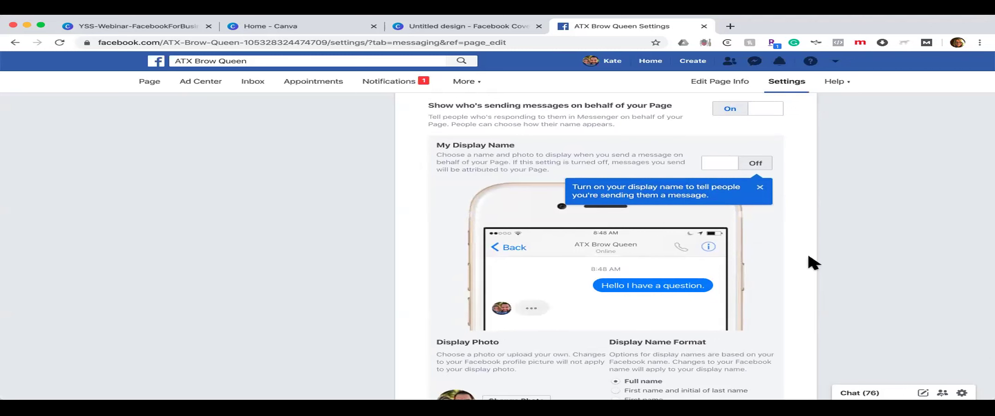
{"action": "scroll", "coordinate": [813, 261], "scroll_direction": "down", "scroll_amount": 2}
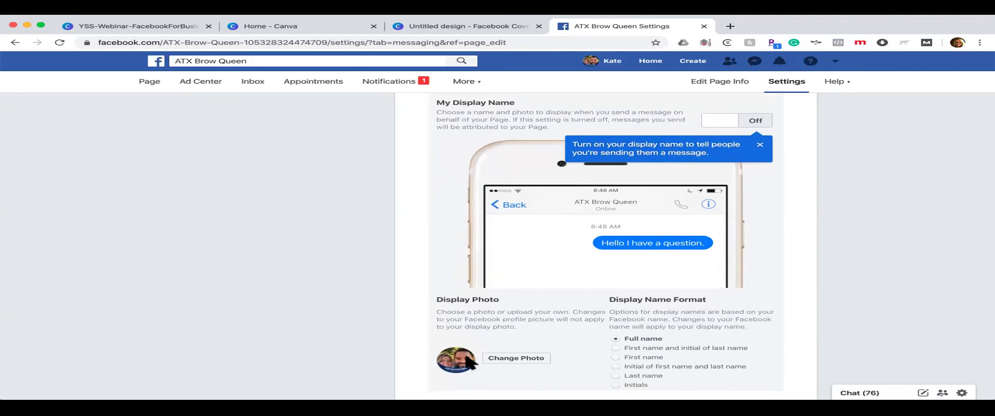
{"action": "scroll", "coordinate": [469, 362], "scroll_direction": "down", "scroll_amount": 2}
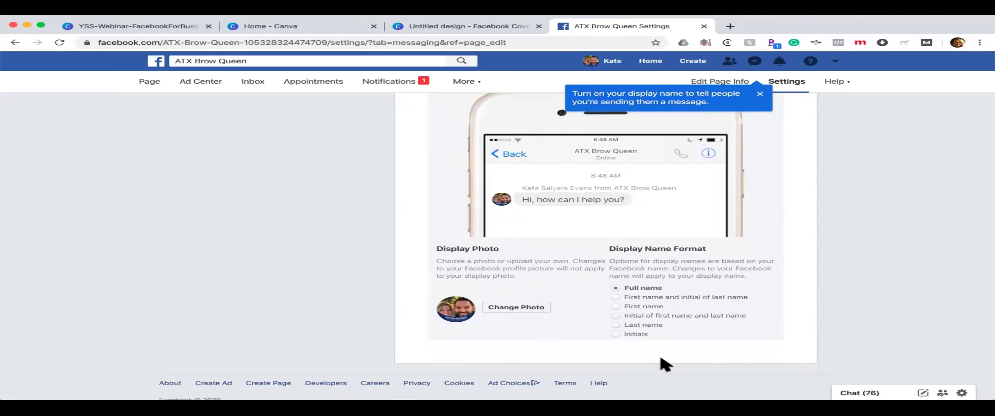
{"action": "left_click", "coordinate": [616, 307]}
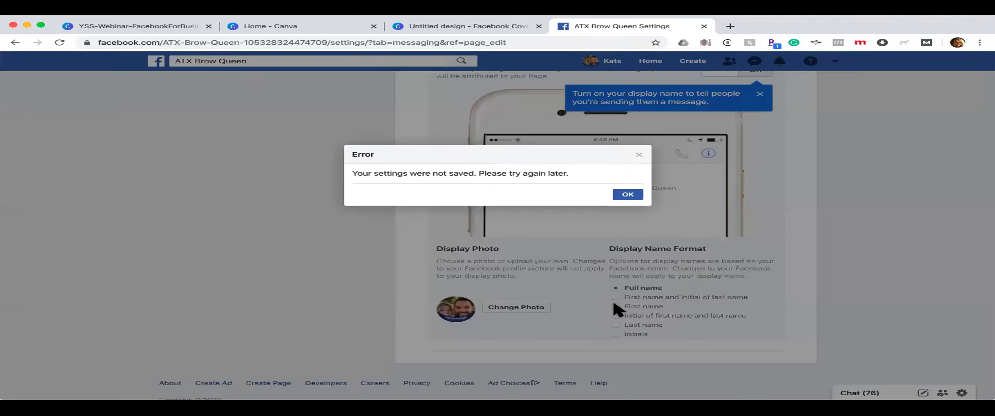
- Dismiss the not-saved error, switch sender-name display back off, and close the display-name tip
{"action": "left_click", "coordinate": [628, 194]}
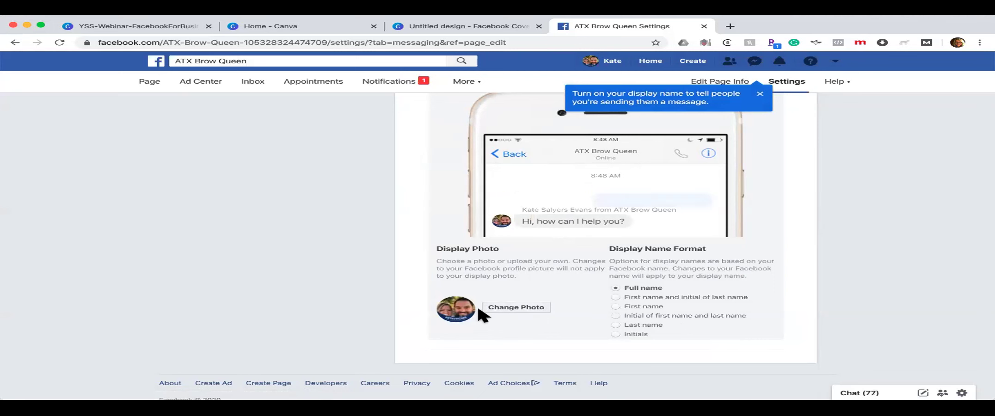
{"action": "scroll", "coordinate": [668, 264], "scroll_direction": "up", "scroll_amount": 3}
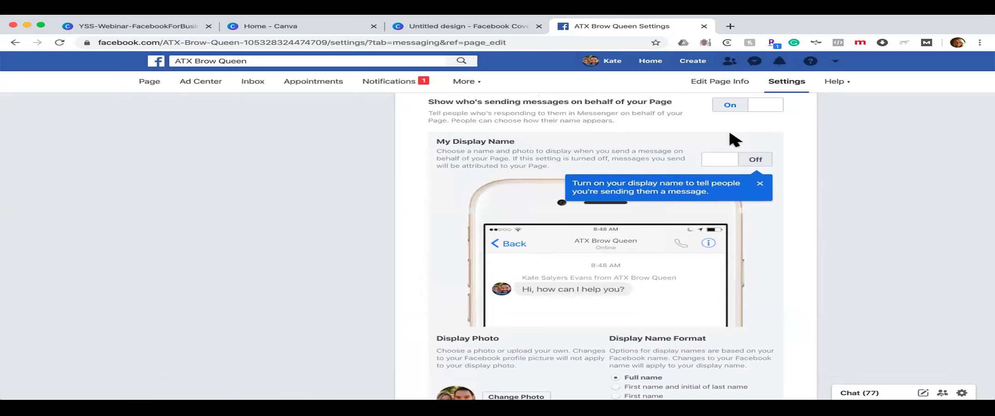
{"action": "scroll", "coordinate": [735, 139], "scroll_direction": "up", "scroll_amount": 2}
{"action": "scroll", "coordinate": [735, 138], "scroll_direction": "up", "scroll_amount": 2}
{"action": "left_click", "coordinate": [732, 212]}
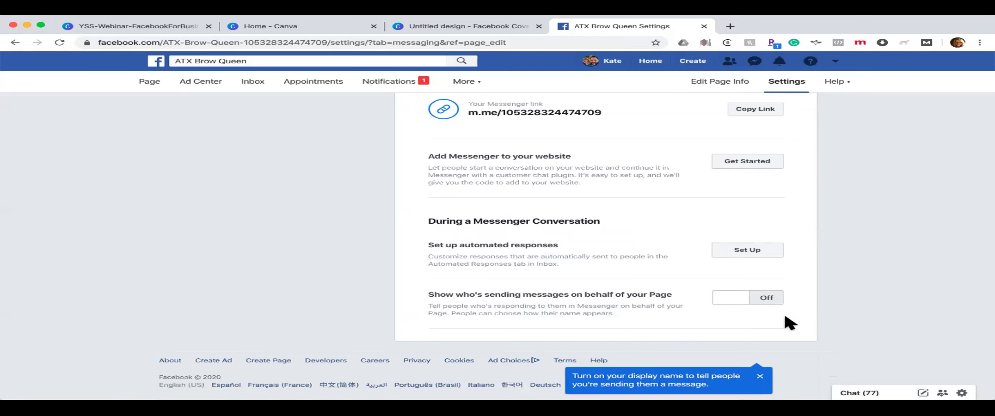
{"action": "left_click", "coordinate": [758, 377]}
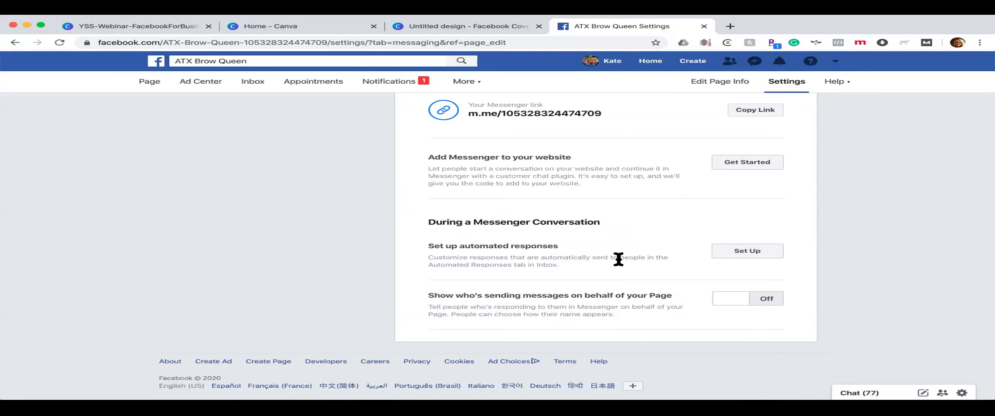
- Open the ATX Brow Queen away message for editing and add a 12:00 AM–11:59 PM away slot
{"action": "left_click", "coordinate": [745, 254]}
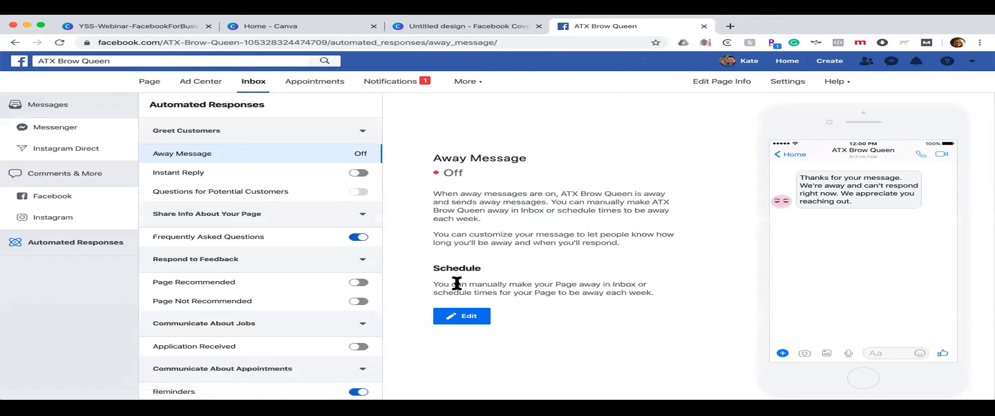
{"action": "scroll", "coordinate": [239, 358], "scroll_direction": "down", "scroll_amount": 1}
{"action": "scroll", "coordinate": [239, 358], "scroll_direction": "up", "scroll_amount": 1}
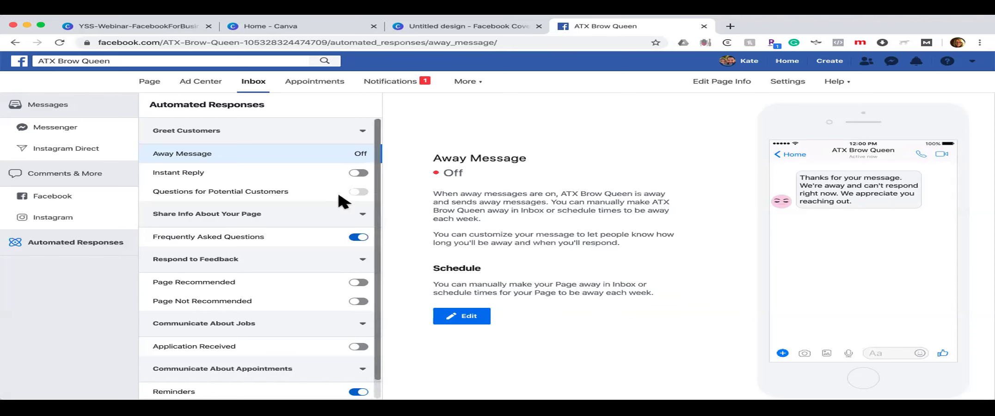
{"action": "left_click", "coordinate": [463, 313]}
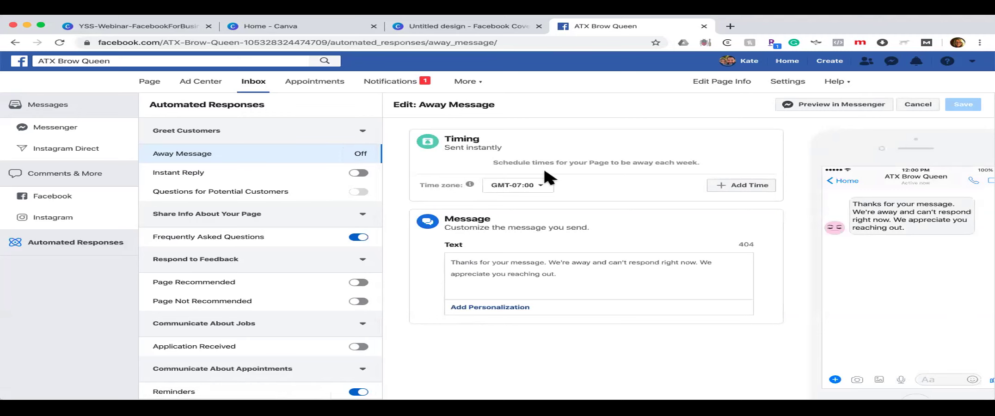
{"action": "left_click", "coordinate": [744, 186]}
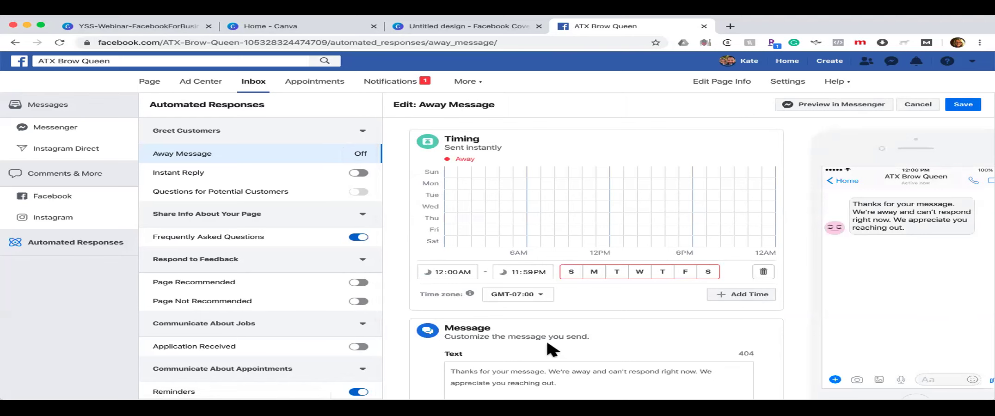
- Set the first away slot to Sunday and the time zone to GMT-04:00 New York
{"action": "scroll", "coordinate": [671, 309], "scroll_direction": "down", "scroll_amount": 1}
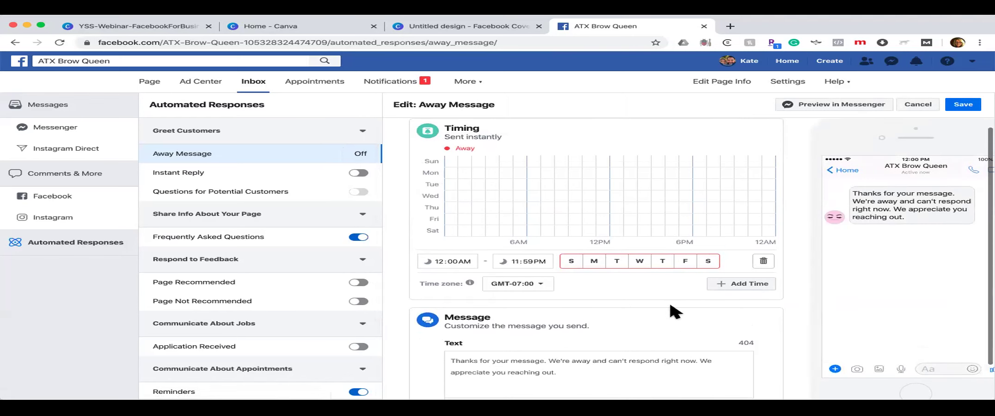
{"action": "left_click", "coordinate": [574, 262]}
{"action": "left_click", "coordinate": [594, 262]}
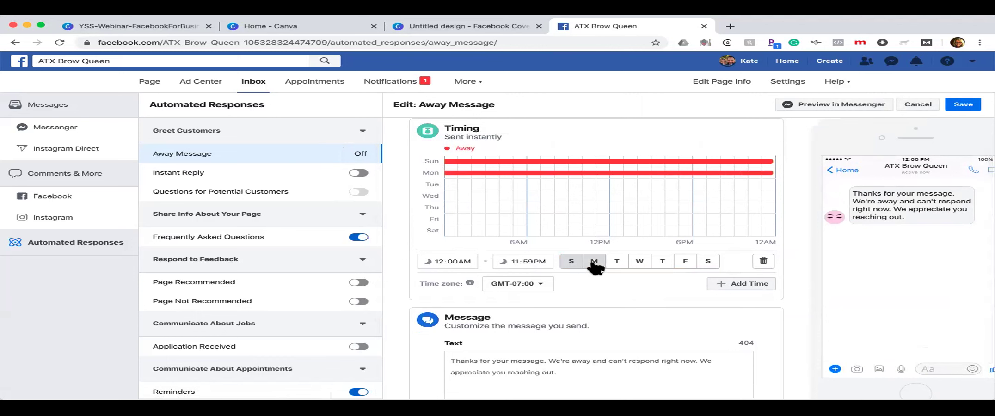
{"action": "left_click", "coordinate": [573, 262]}
{"action": "left_click", "coordinate": [596, 262]}
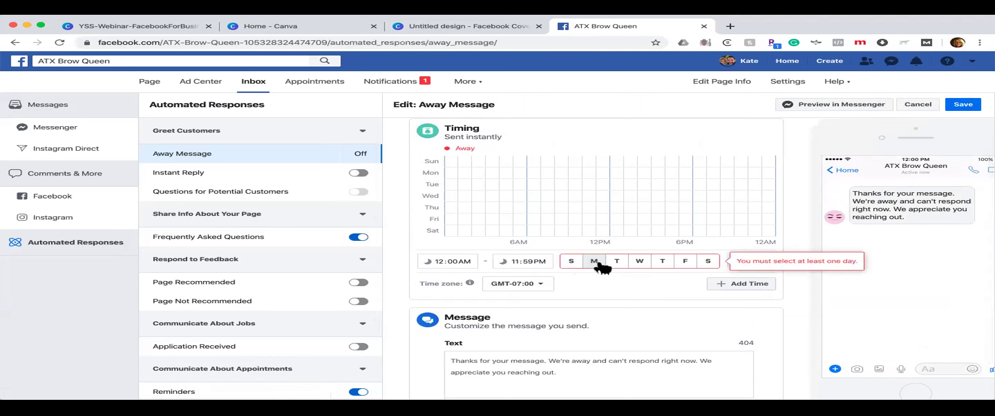
{"action": "left_click", "coordinate": [572, 263]}
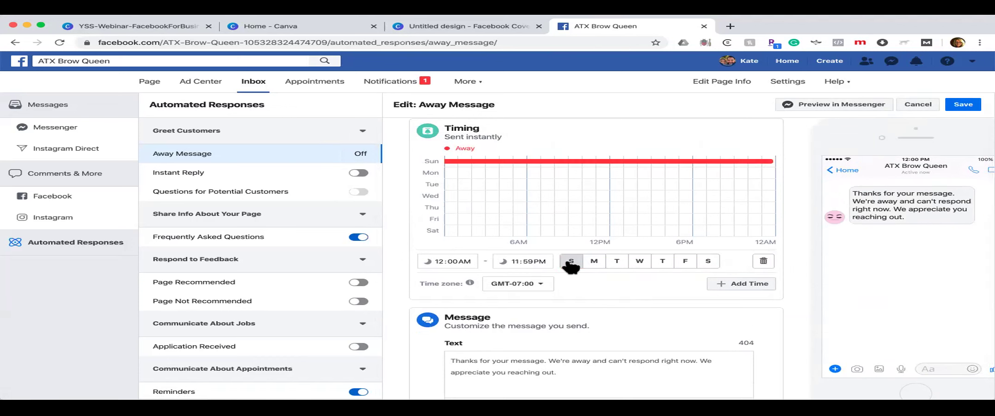
{"action": "left_click", "coordinate": [536, 285]}
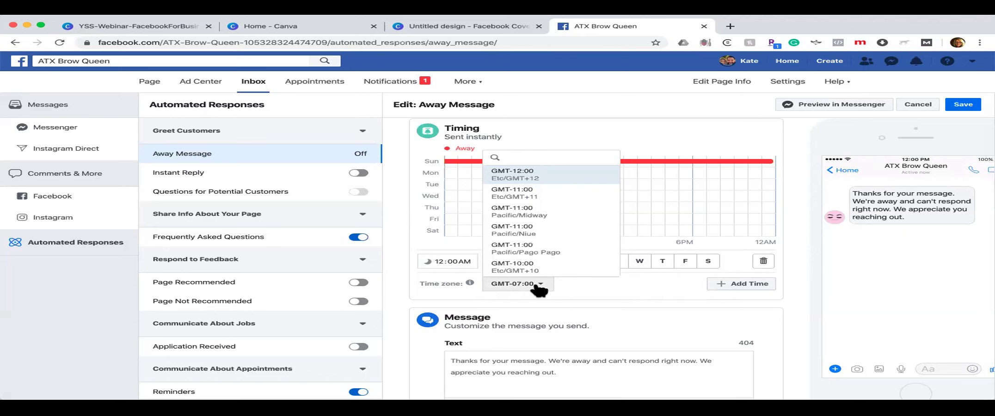
{"action": "type", "text": "new"}
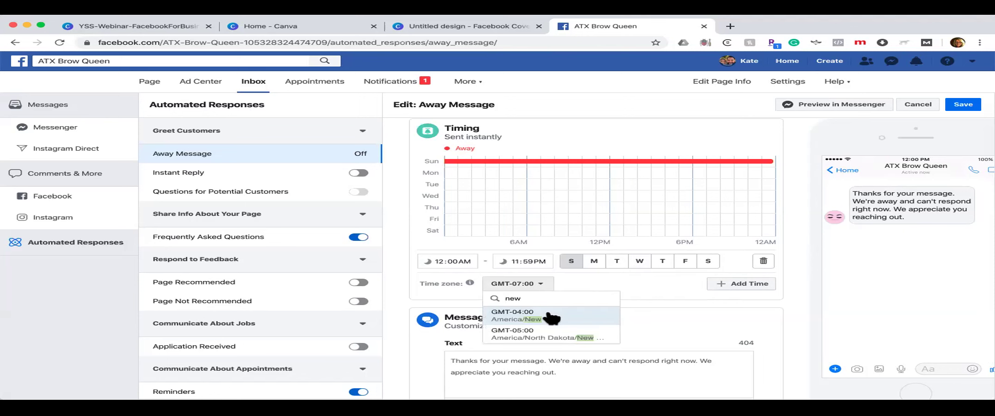
{"action": "left_click", "coordinate": [548, 315]}
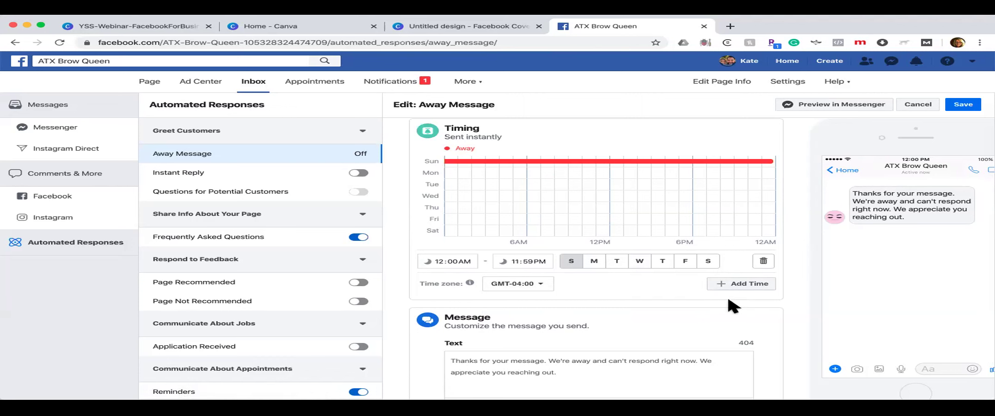
- Add a Monday–Friday away slot running from 5:00 PM to 8:00 AM
{"action": "left_click", "coordinate": [745, 287]}
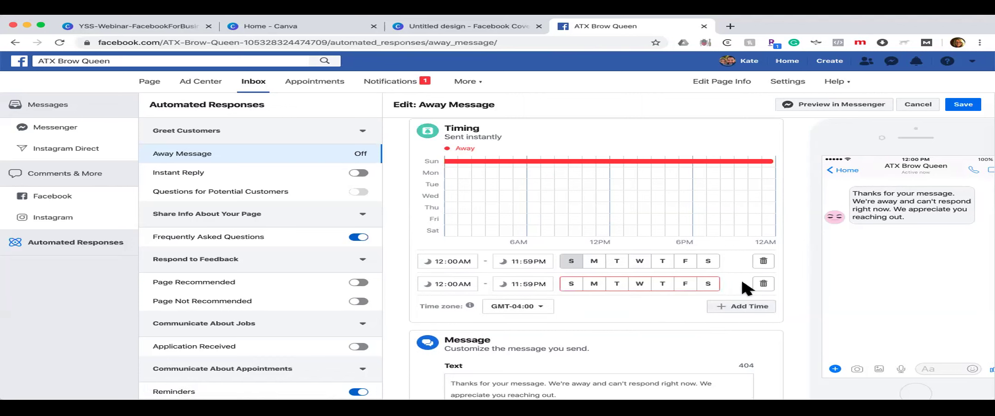
{"action": "left_click", "coordinate": [594, 284]}
{"action": "left_click", "coordinate": [617, 284]}
{"action": "left_click", "coordinate": [640, 284]}
{"action": "left_click", "coordinate": [662, 284]}
{"action": "left_click", "coordinate": [685, 284]}
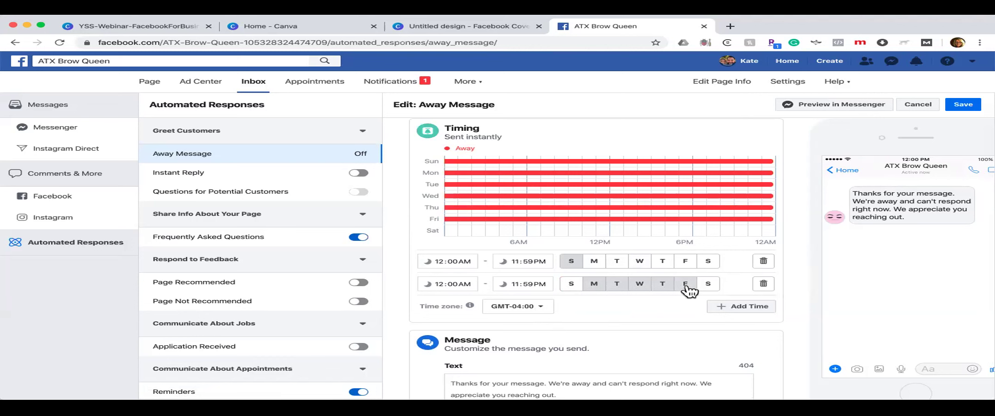
{"action": "left_click", "coordinate": [436, 283]}
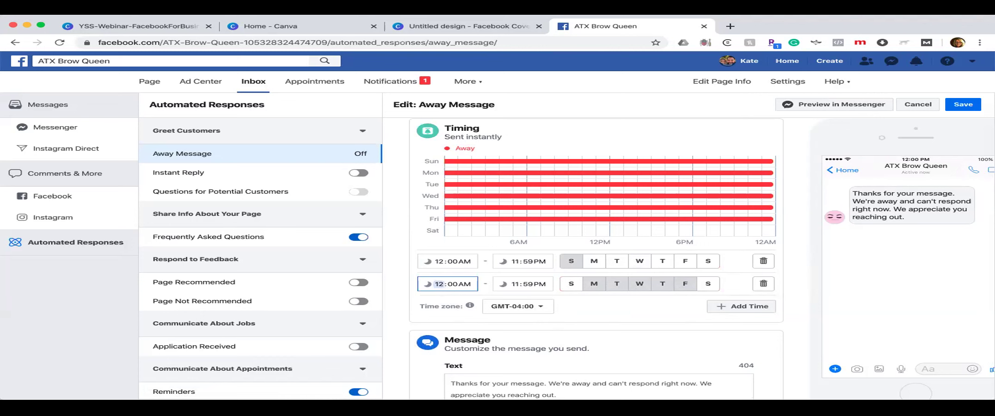
{"action": "type", "text": "5"}
{"action": "left_click", "coordinate": [469, 283]}
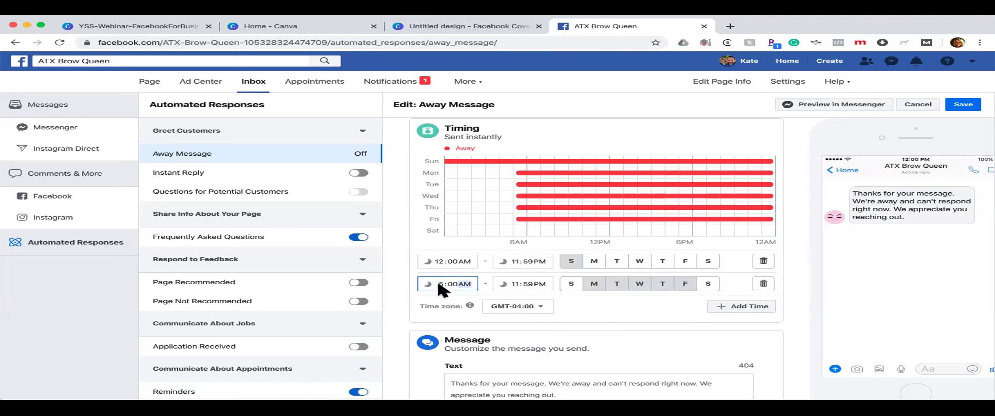
{"action": "type", "text": "p"}
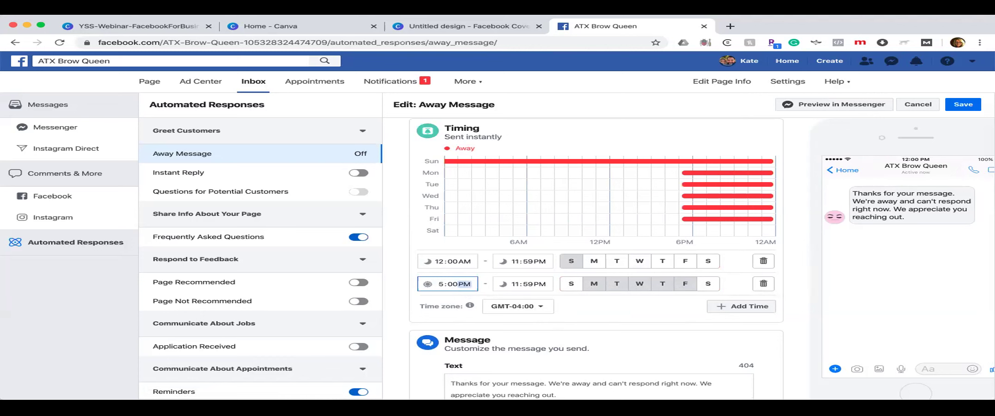
{"action": "left_click", "coordinate": [515, 284]}
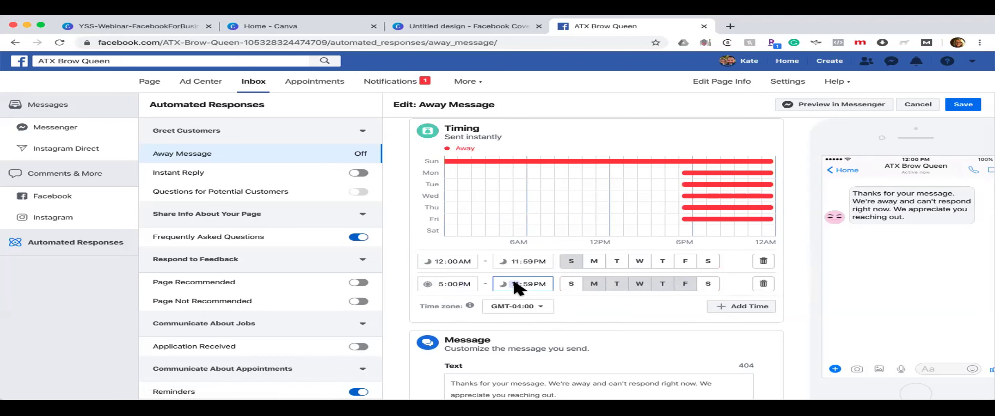
{"action": "type", "text": "80"}
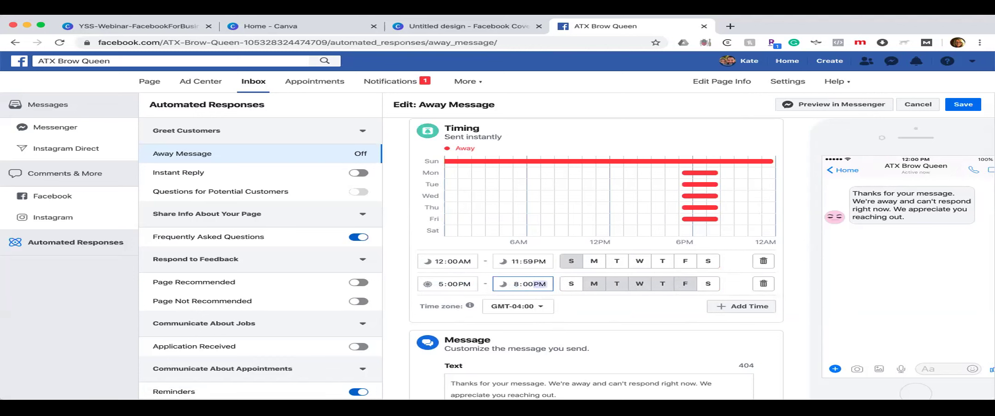
{"action": "key", "text": "a"}
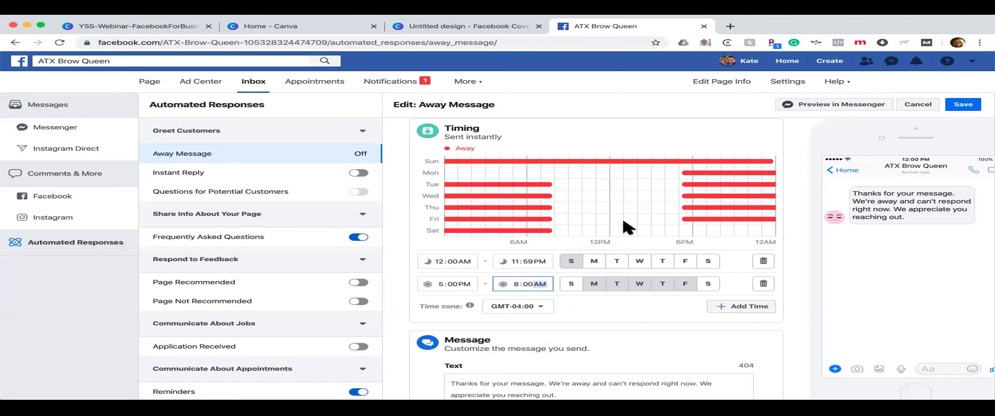
{"action": "left_click", "coordinate": [515, 261]}
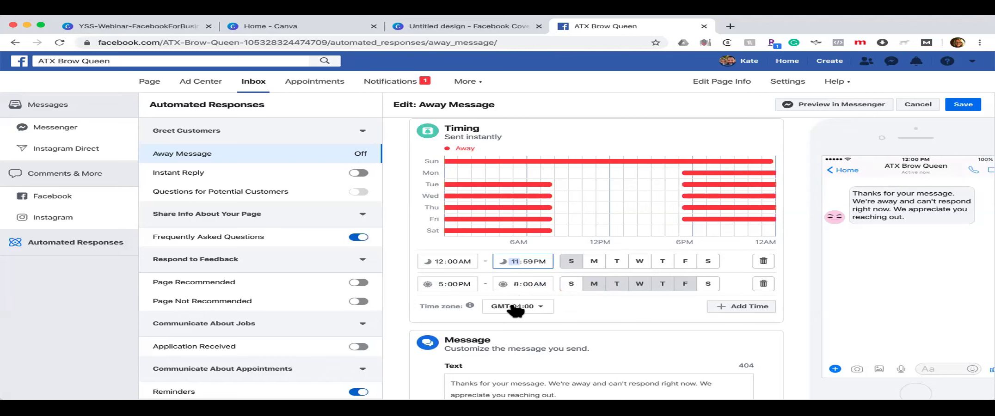
- Add a Saturday away slot running from 4:00 PM to 8:00 AM
{"action": "left_click", "coordinate": [753, 309]}
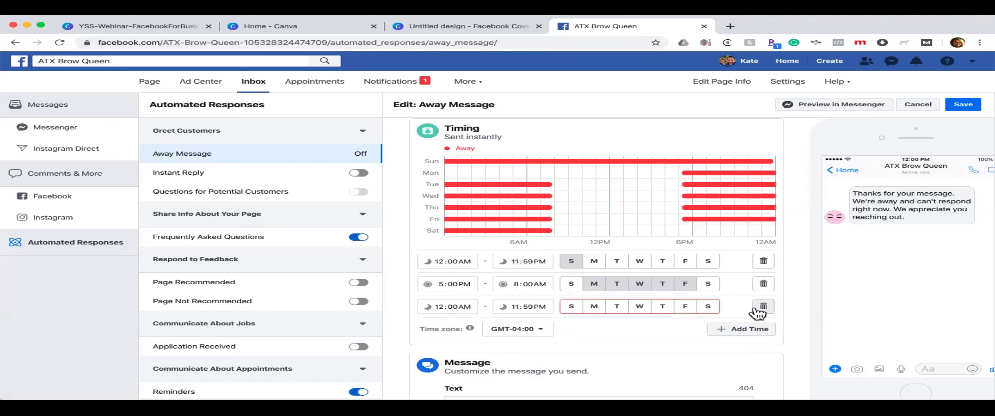
{"action": "left_click", "coordinate": [439, 308]}
{"action": "type", "text": "4"}
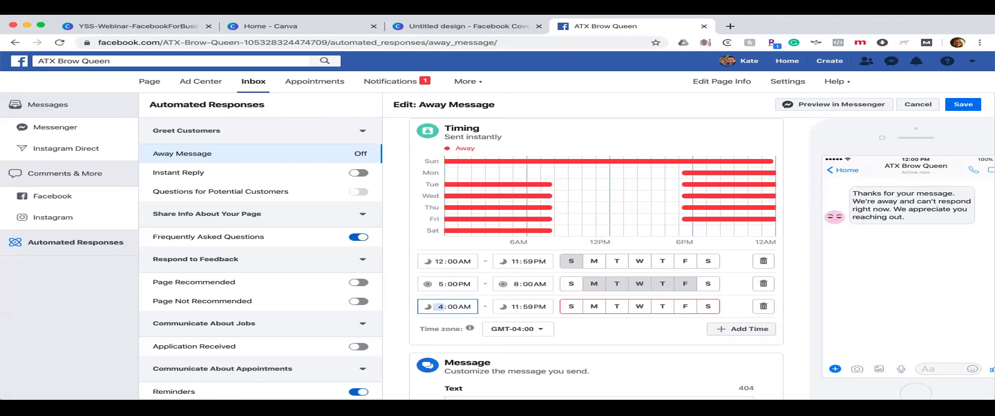
{"action": "key", "text": "Tab"}
{"action": "key", "text": "Tab"}
{"action": "type", "text": "p"}
{"action": "key", "text": "Tab"}
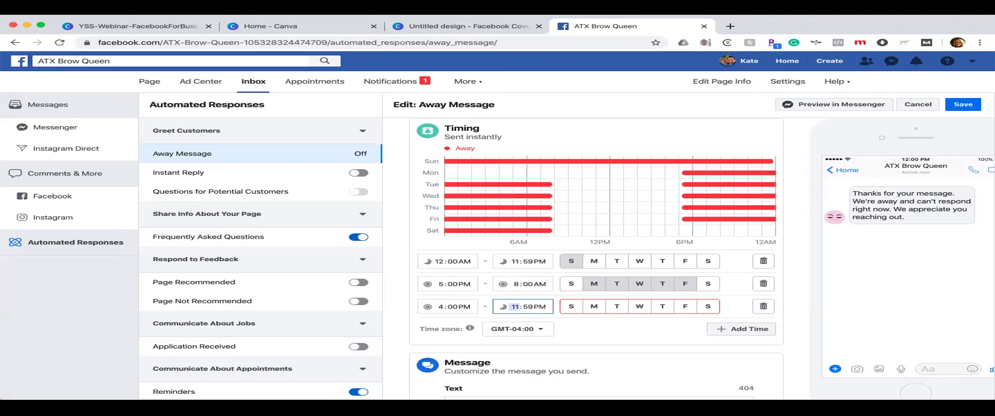
{"action": "key", "text": "Tab"}
{"action": "key", "text": "Tab"}
{"action": "key", "text": "a"}
{"action": "left_click", "coordinate": [708, 307]}
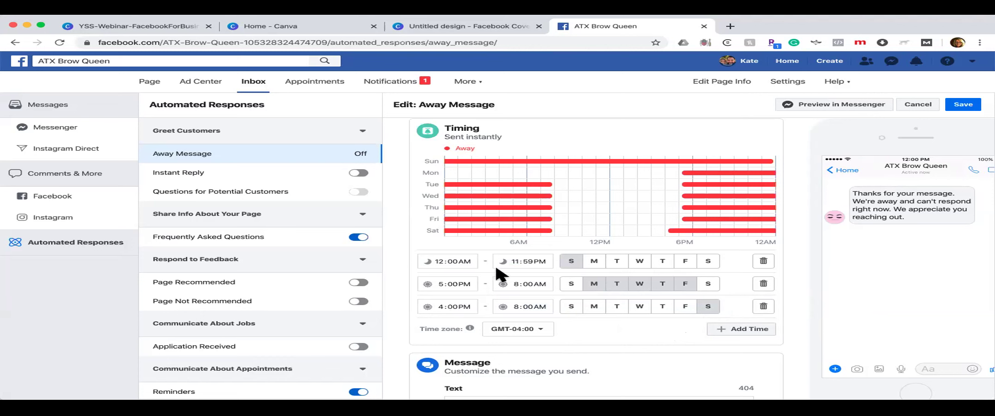
- Change the Sunday slot's times to 8:00 AM start and 8:00 AM end
{"action": "left_click", "coordinate": [510, 261]}
{"action": "type", "text": "800a"}
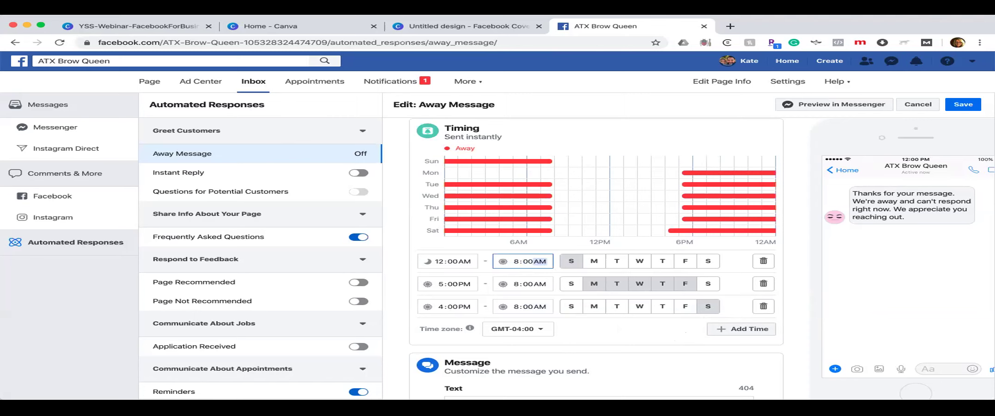
{"action": "left_click", "coordinate": [440, 262]}
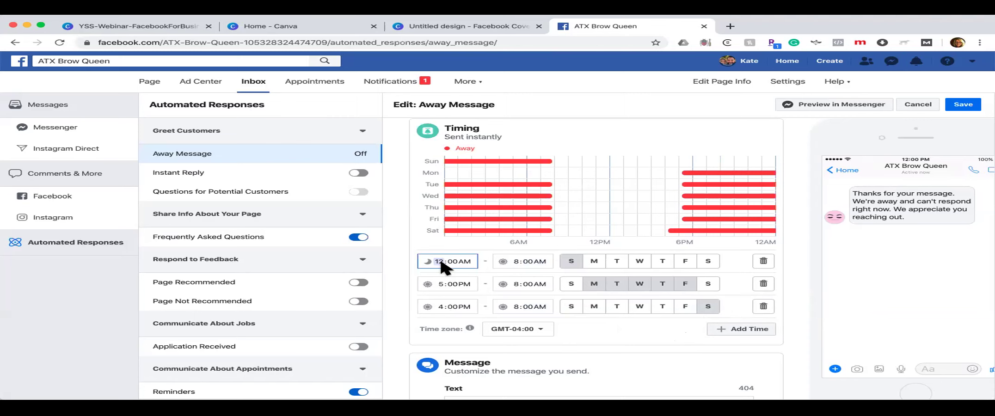
{"action": "type", "text": "8"}
{"action": "left_click", "coordinate": [620, 340]}
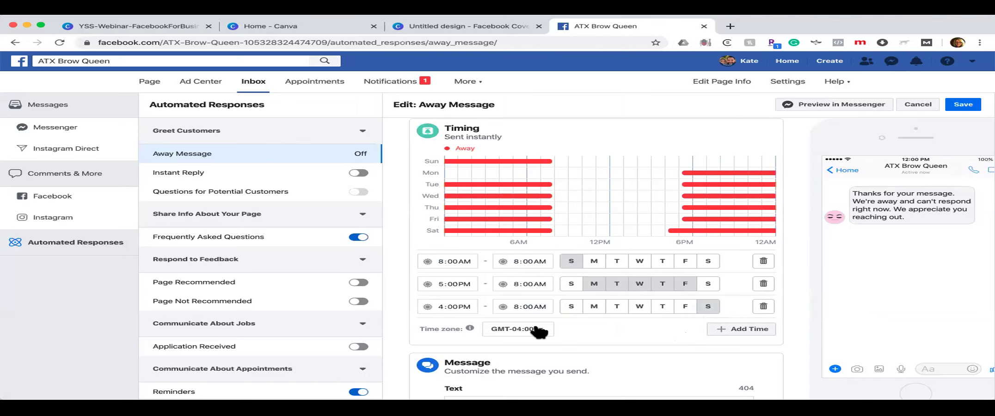
- Replace the default away text with 'Hello' plus the recipient's first name and a comma
{"action": "scroll", "coordinate": [525, 326], "scroll_direction": "down", "scroll_amount": 3}
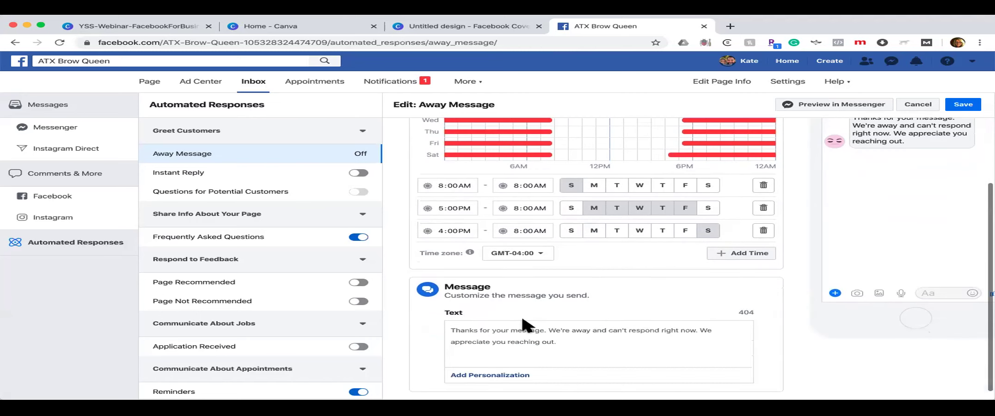
{"action": "left_click", "coordinate": [544, 343]}
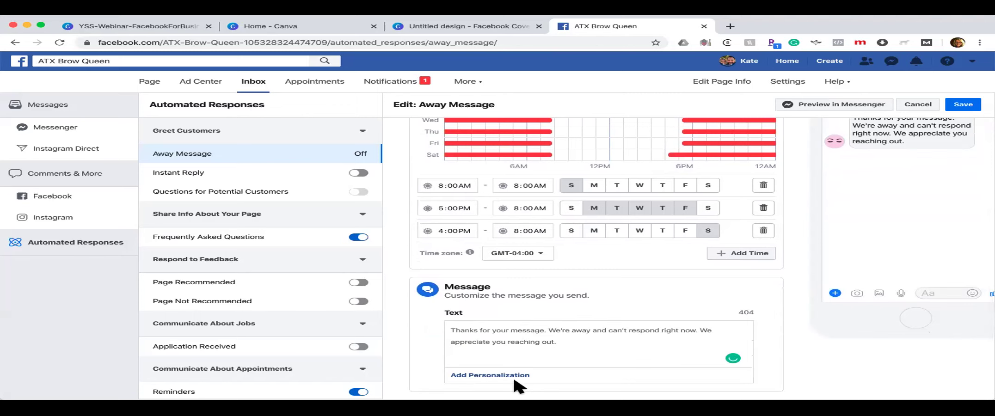
{"action": "left_click_drag", "start_coordinate": [559, 342], "coordinate": [439, 325]}
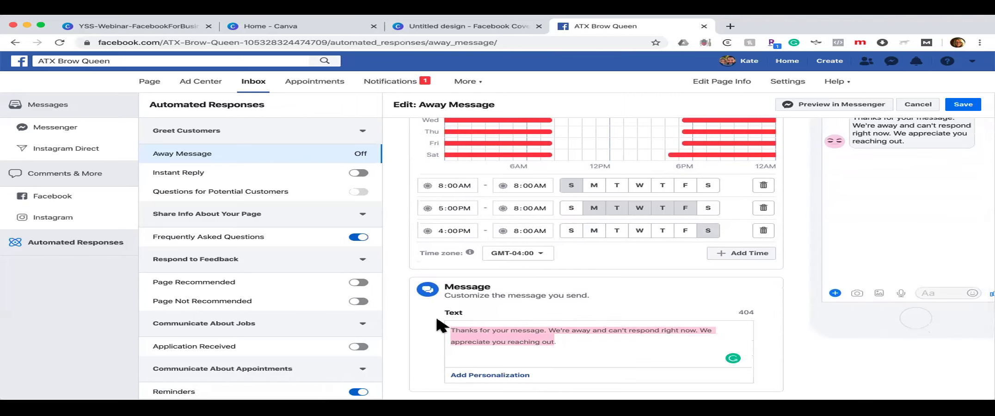
{"action": "type", "text": "Hello !"}
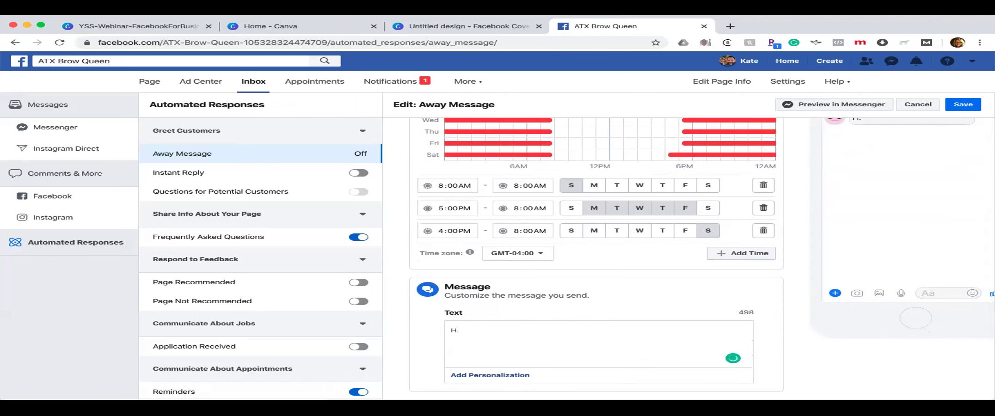
{"action": "left_click", "coordinate": [472, 376]}
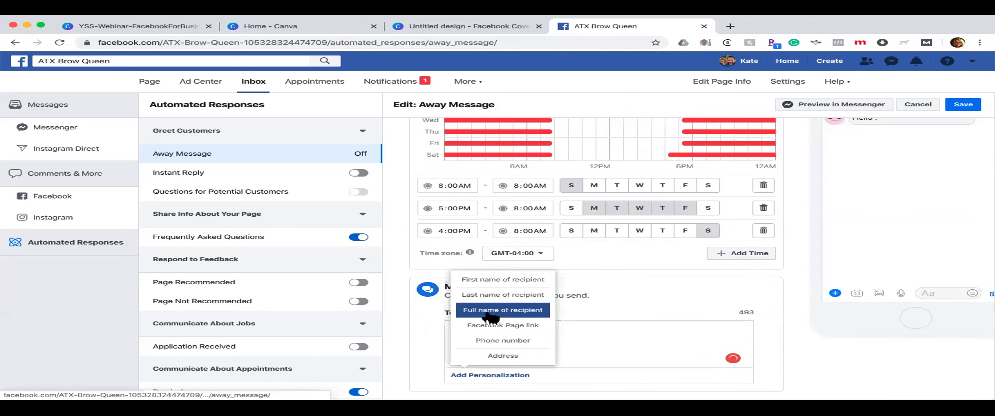
{"action": "left_click", "coordinate": [495, 279]}
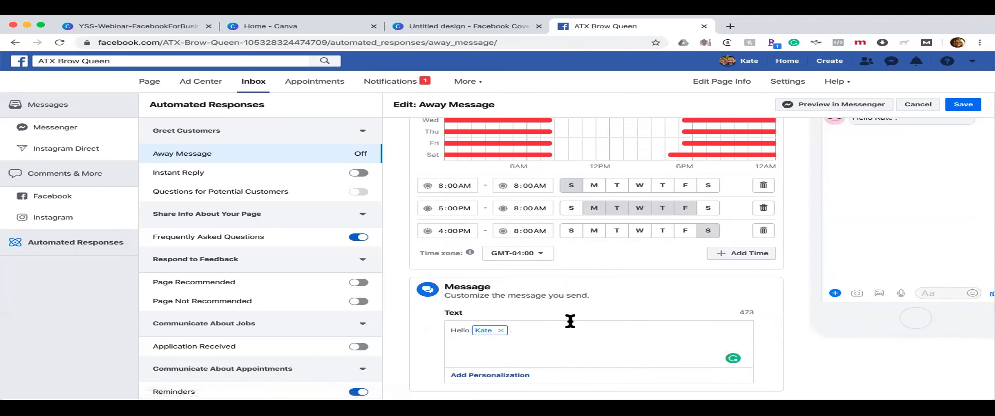
{"action": "type", "text": ","}
{"action": "key", "text": "Return"}
{"action": "key", "text": "Return"}
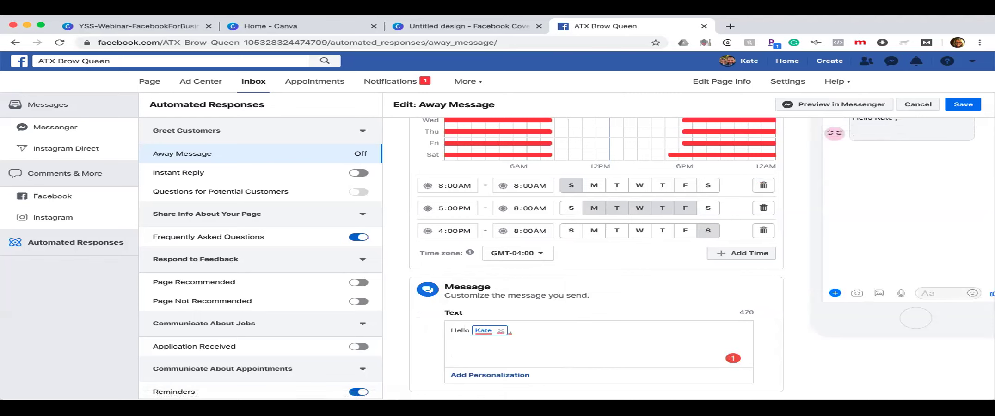
- Add 'So sorry we missed you, but the salon is currently closed…' with a booking prompt
{"action": "type", "text": "So sorry we mis"}
{"action": "type", "text": "sed you, but we"}
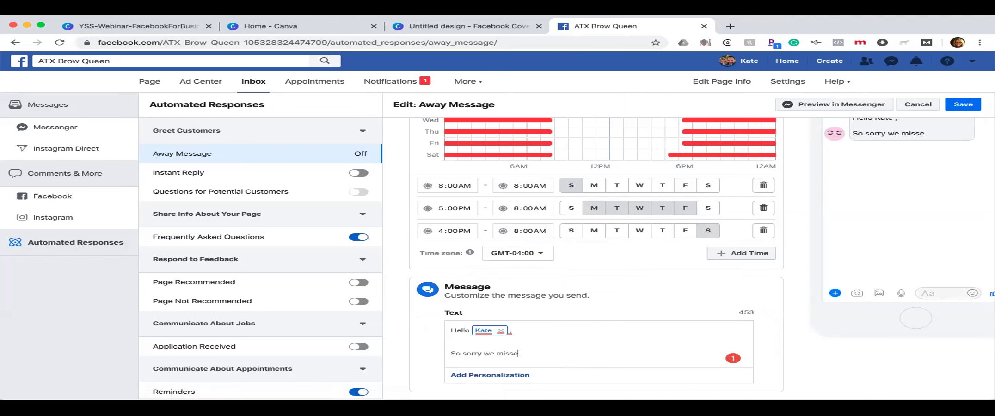
{"action": "type", "text": "'re "}
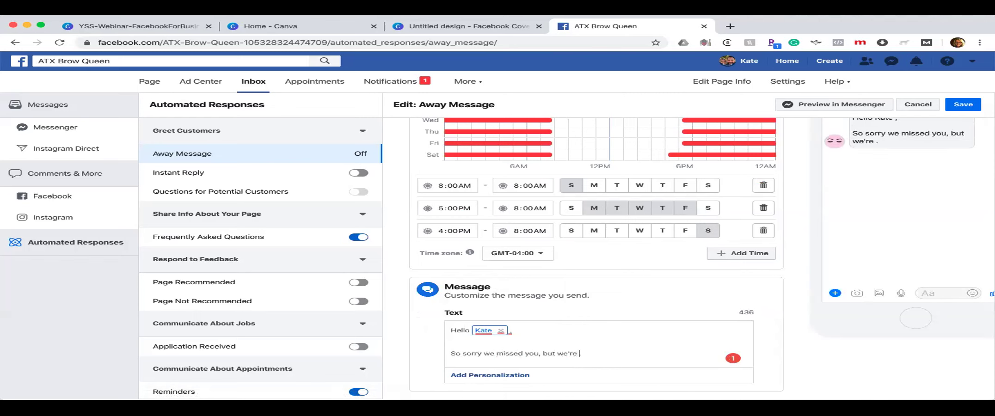
{"action": "type", "text": "cureently away fro"}
{"action": "key", "text": "BackSpace"}
{"action": "key", "text": "BackSpace"}
{"action": "key", "text": "BackSpace"}
{"action": "key", "text": "BackSpace"}
{"action": "key", "text": "BackSpace"}
{"action": "key", "text": "BackSpace"}
{"action": "key", "text": "BackSpace"}
{"action": "key", "text": "BackSpace"}
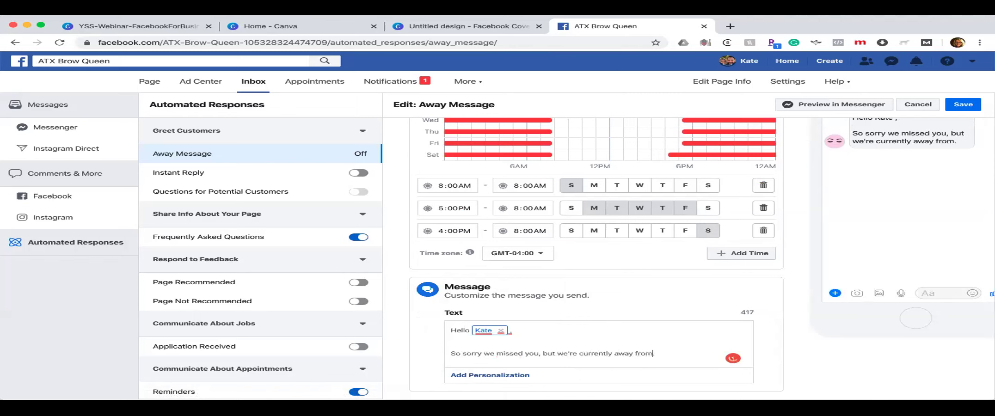
{"action": "key", "text": "BackSpace"}
{"action": "key", "text": "BackSpace"}
{"action": "key", "text": "BackSpace"}
{"action": "key", "text": "BackSpace"}
{"action": "key", "text": "BackSpace"}
{"action": "key", "text": "BackSpace"}
{"action": "key", "text": "BackSpace"}
{"action": "key", "text": "BackSpace"}
{"action": "key", "text": "BackSpace"}
{"action": "key", "text": "BackSpace"}
{"action": "key", "text": "BackSpace"}
{"action": "key", "text": "BackSpace"}
{"action": "key", "text": "BackSpace"}
{"action": "key", "text": "BackSpace"}
{"action": "key", "text": "BackSpace"}
{"action": "key", "text": "BackSpace"}
{"action": "type", "text": "the salon is curren"}
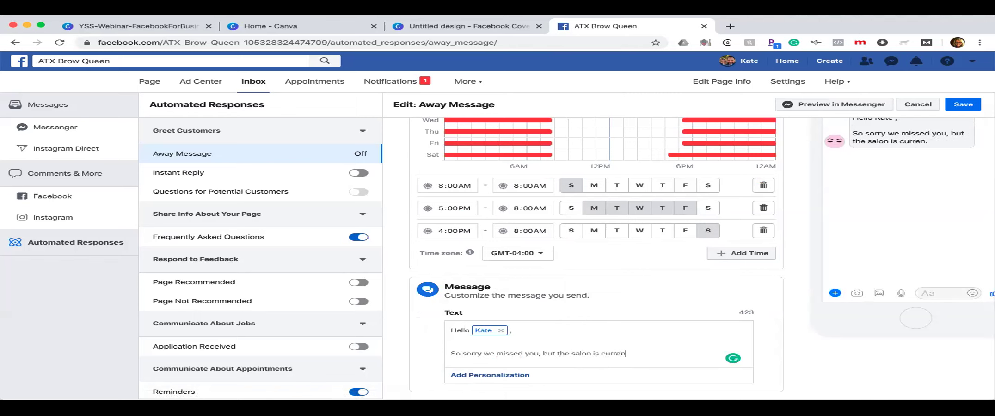
{"action": "type", "text": "tly closed. If you'd like to book an appointment, please"}
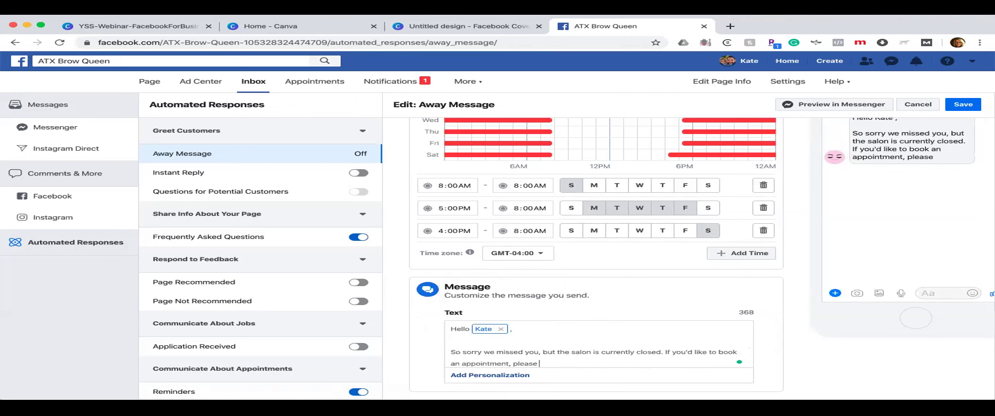
{"action": "type", "text": " visit"}
{"action": "left_click", "coordinate": [507, 376]}
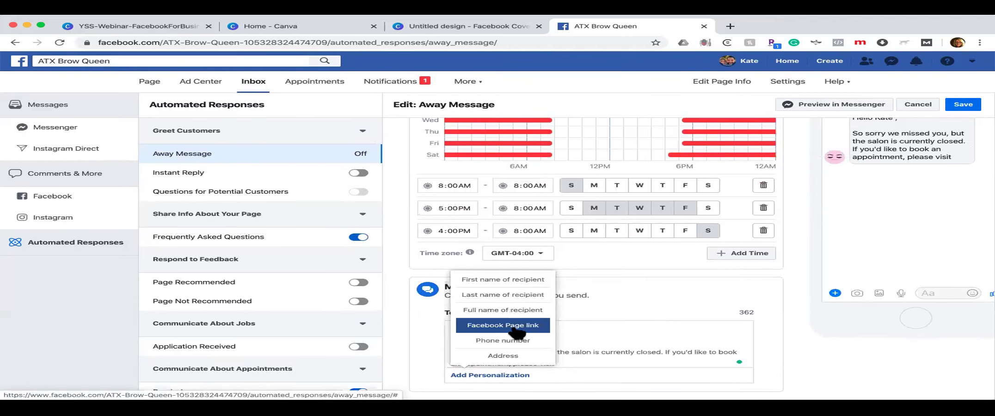
{"action": "left_click", "coordinate": [590, 364]}
{"action": "type", "text": "https://m"}
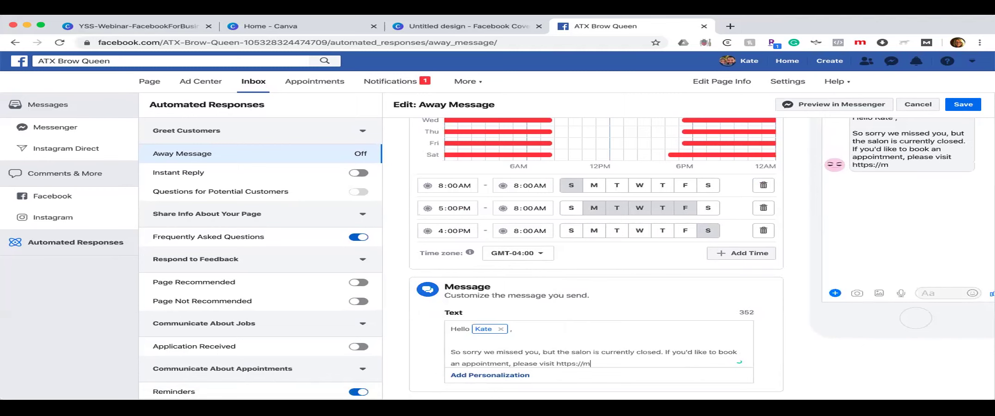
{"action": "type", "text": "ywebsite.com"}
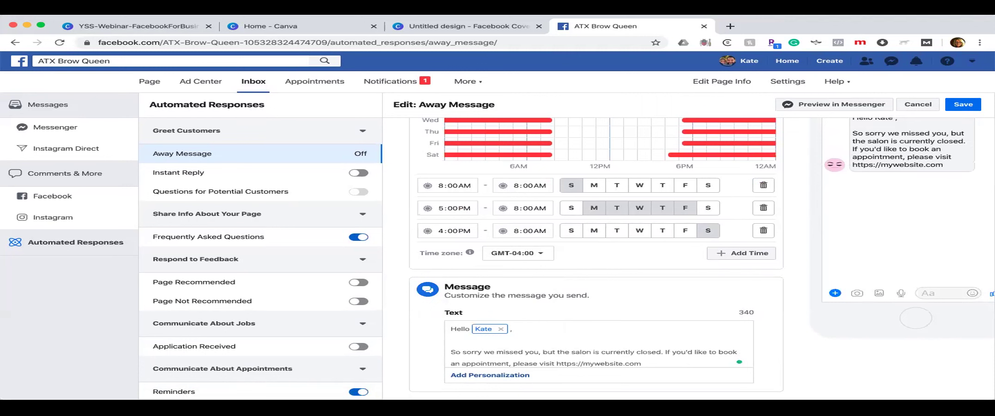
- Add 'We will return your message as soon as we can.' and the 'Take Care, ATX Brown Queen' sign-off
{"action": "scroll", "coordinate": [642, 354], "scroll_direction": "down", "scroll_amount": 3}
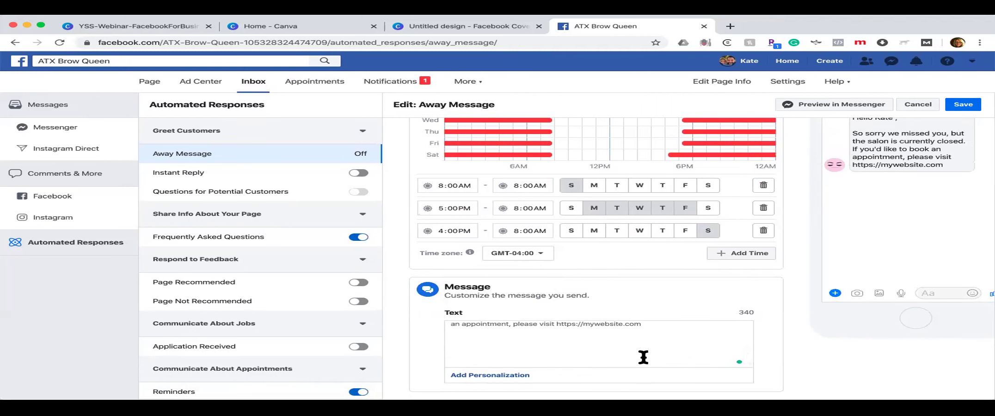
{"action": "type", "text": "We will ret"}
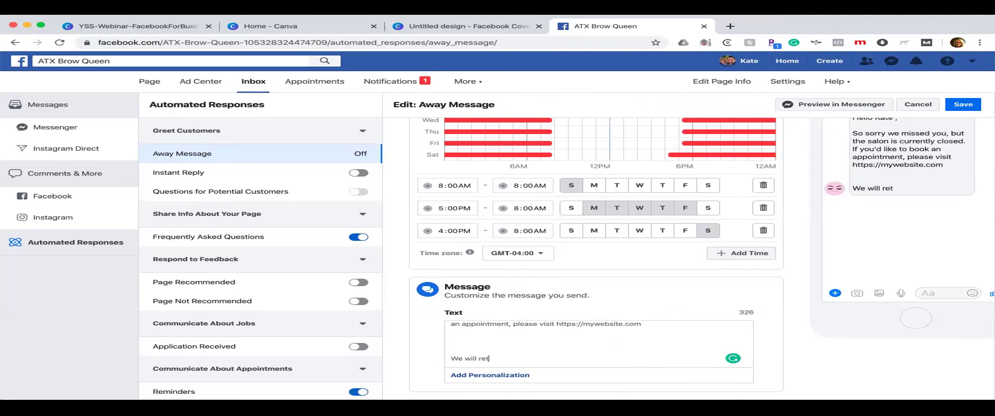
{"action": "type", "text": "urn your messa"}
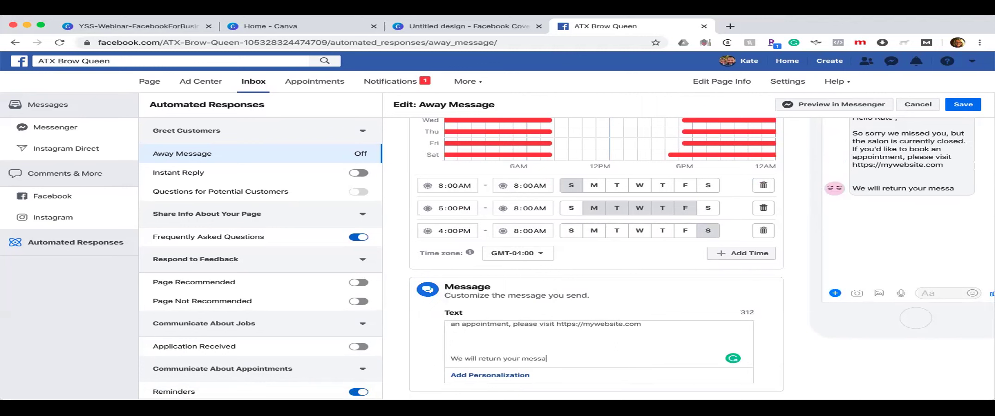
{"action": "type", "text": "ge as soon as "}
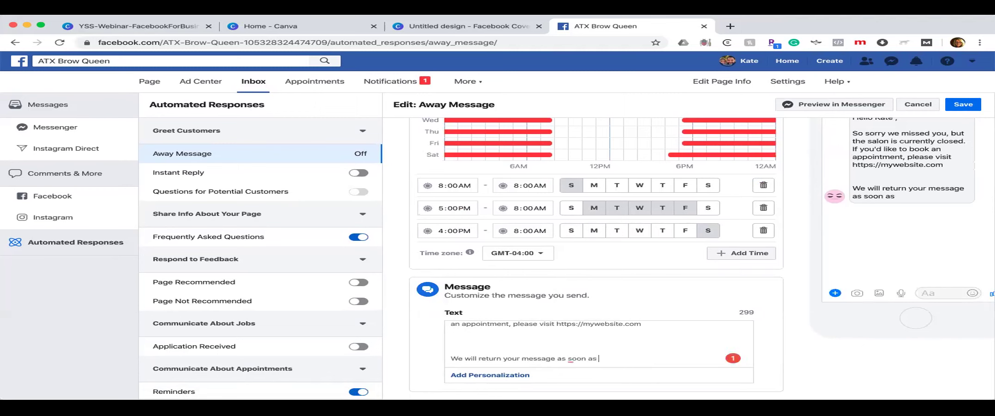
{"action": "type", "text": "we can."}
{"action": "key", "text": "Return"}
{"action": "key", "text": "Return"}
{"action": "type", "text": "Take Care,"}
{"action": "key", "text": "Return"}
{"action": "key", "text": "Return"}
{"action": "type", "text": "ATX Brown Queen"}
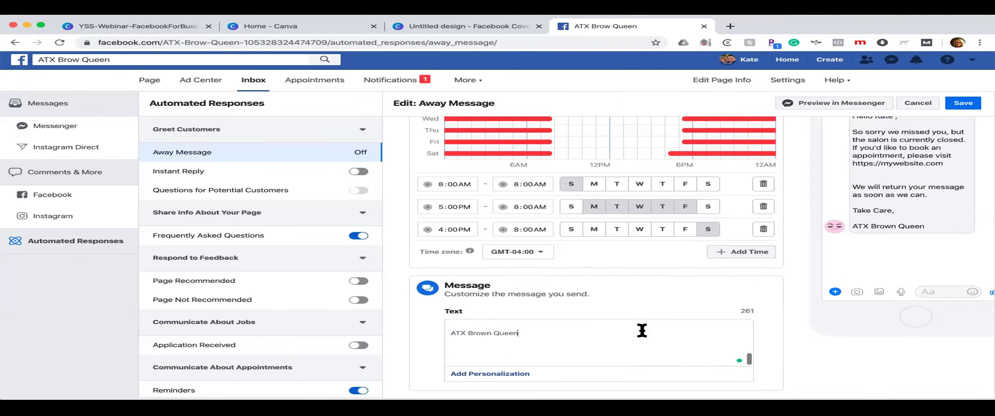
- Preview the away message in Messenger, then save it
{"action": "scroll", "coordinate": [896, 222], "scroll_direction": "up", "scroll_amount": 3}
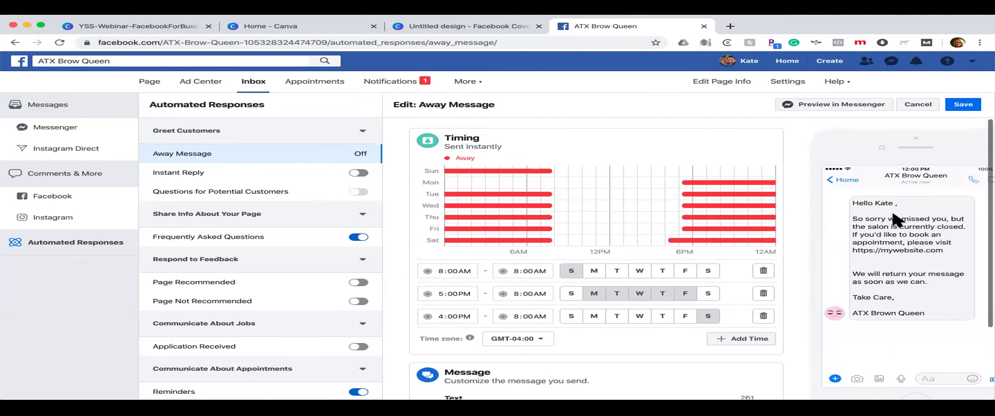
{"action": "left_click", "coordinate": [823, 107]}
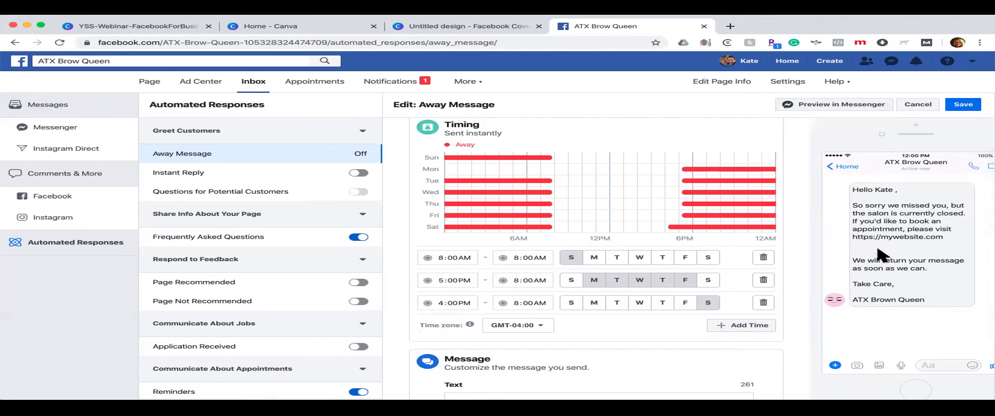
{"action": "scroll", "coordinate": [881, 254], "scroll_direction": "up", "scroll_amount": 1}
{"action": "scroll", "coordinate": [880, 254], "scroll_direction": "down", "scroll_amount": 2}
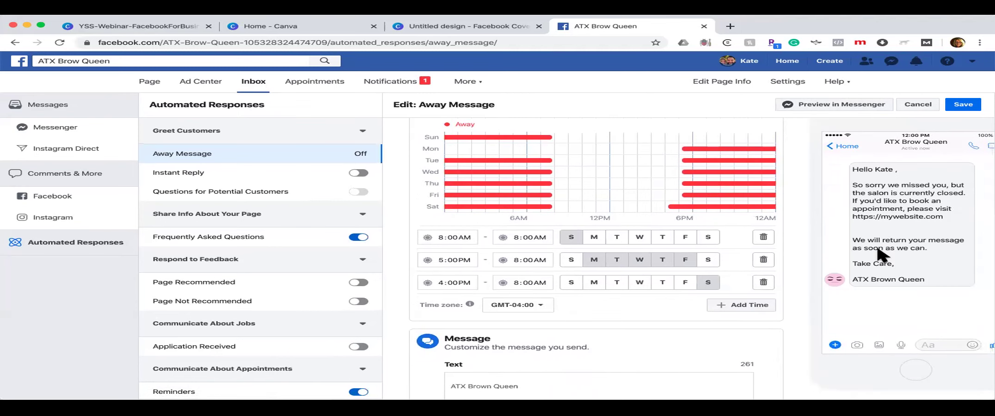
{"action": "left_click", "coordinate": [970, 105]}
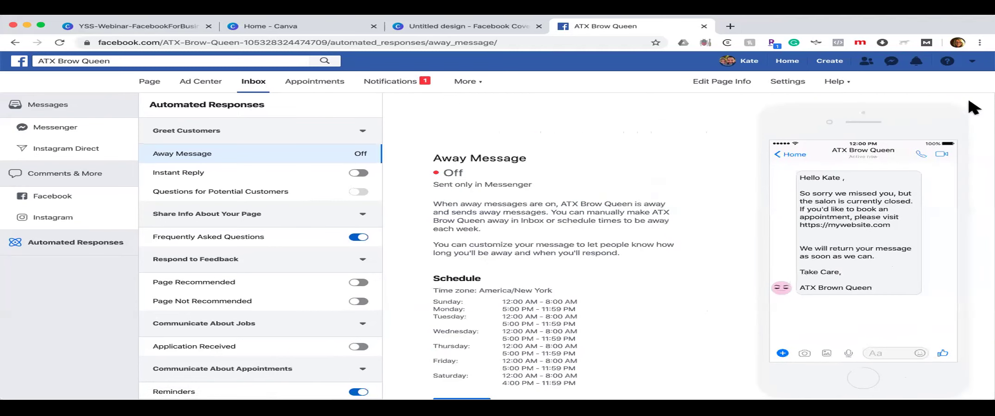
- Turn Instant Reply on and view the Questions for Potential Customers settings
{"action": "scroll", "coordinate": [449, 245], "scroll_direction": "down", "scroll_amount": 1}
{"action": "scroll", "coordinate": [450, 248], "scroll_direction": "up", "scroll_amount": 1}
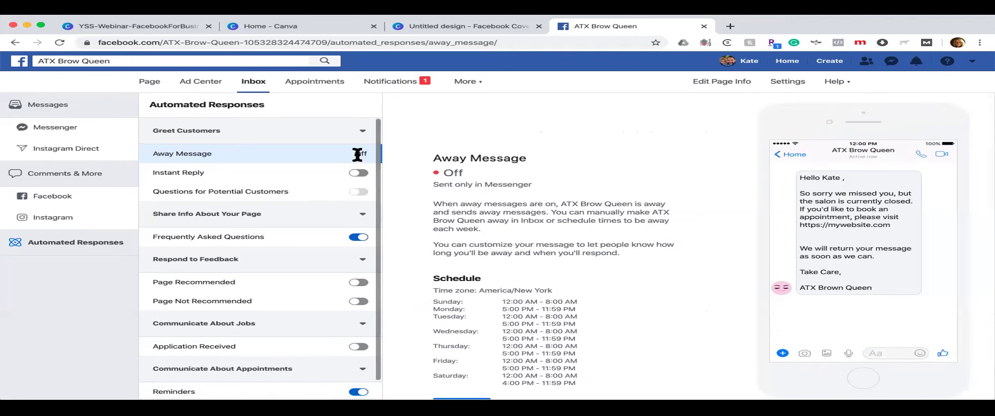
{"action": "left_click", "coordinate": [361, 175]}
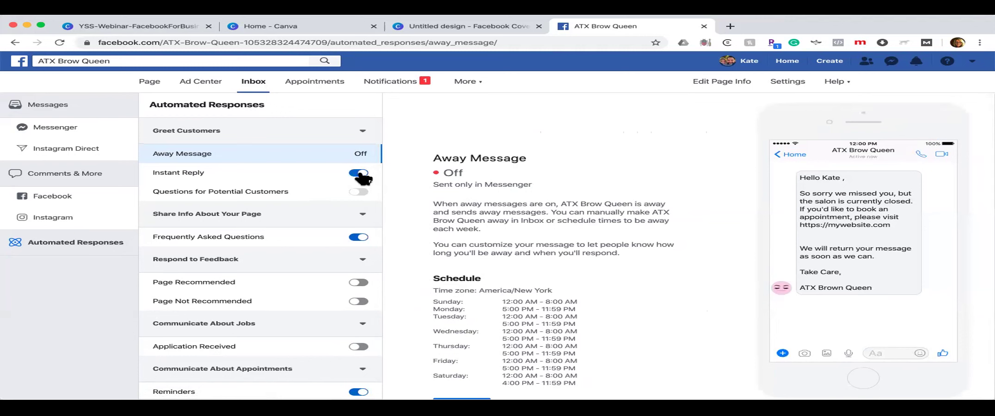
{"action": "left_click", "coordinate": [284, 194]}
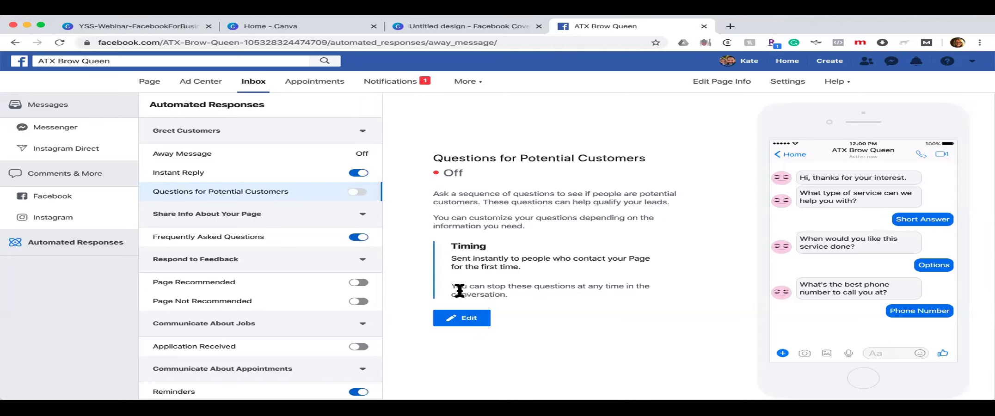
- Edit the potential-customer intro to read 'Hi there, thanks for your interest in ATX Brows.'
{"action": "left_click", "coordinate": [463, 317]}
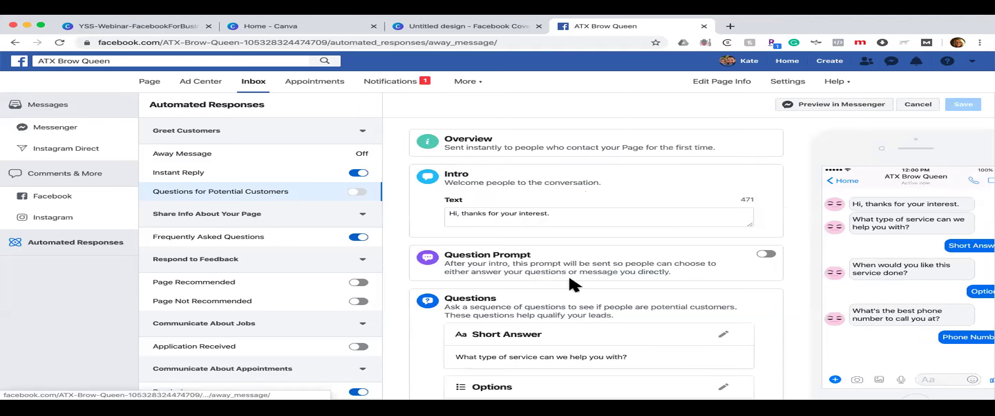
{"action": "left_click", "coordinate": [457, 213]}
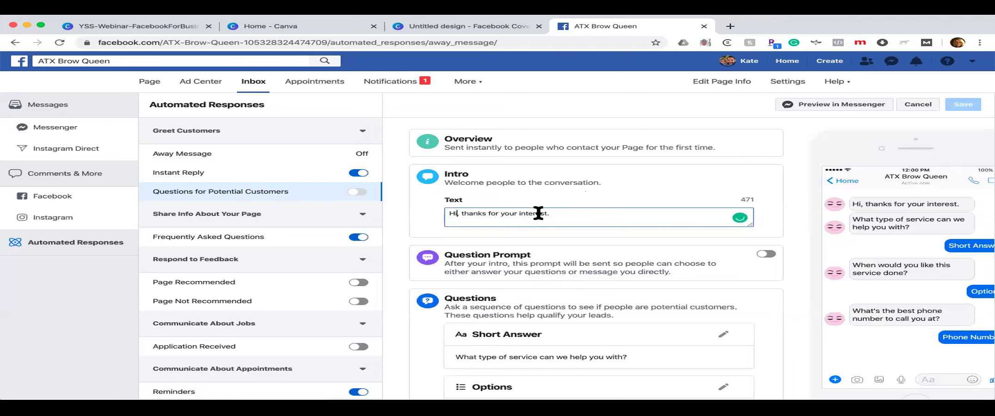
{"action": "type", "text": "there"}
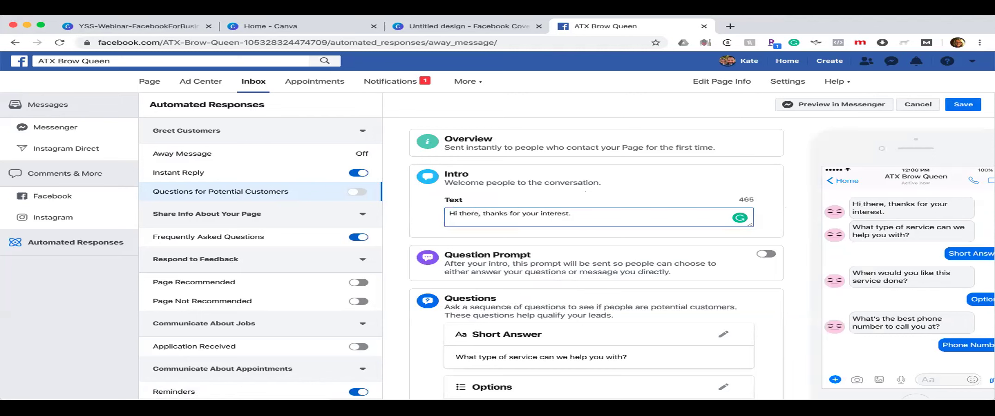
{"action": "left_click", "coordinate": [483, 214]}
{"action": "left_click", "coordinate": [591, 213]}
{"action": "key", "text": "BackSpace"}
{"action": "type", "text": "in ATX Brows."}
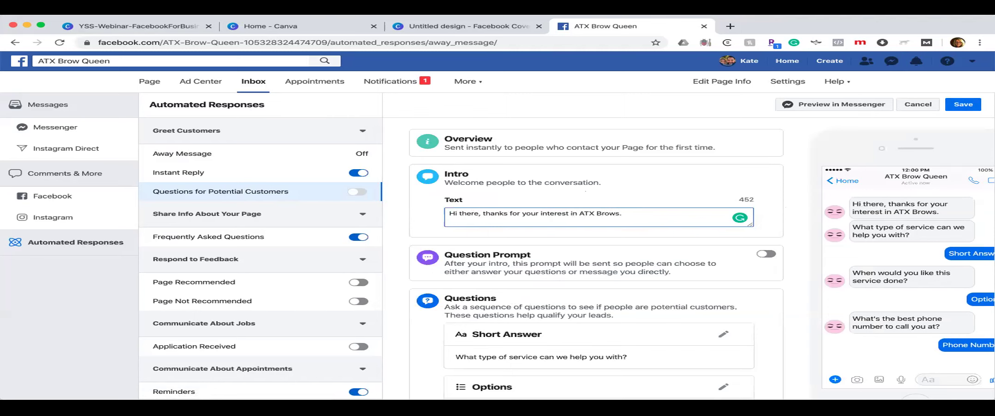
{"action": "scroll", "coordinate": [625, 275], "scroll_direction": "down", "scroll_amount": 2}
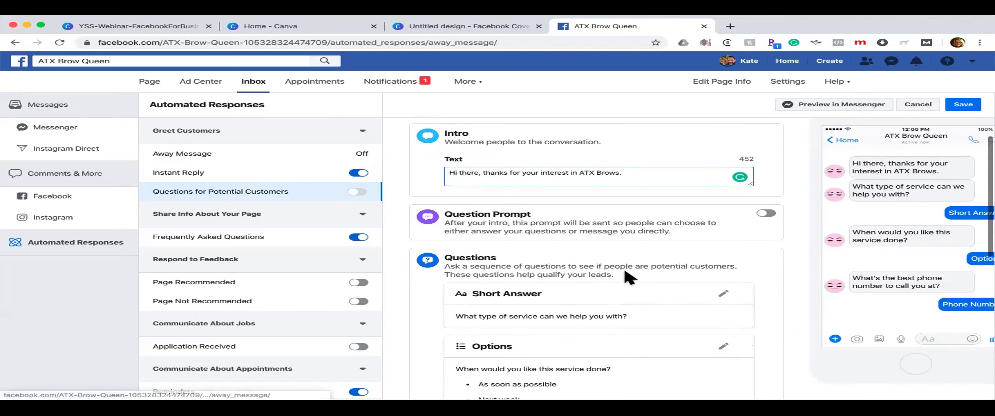
- Turn on the Question Prompt after the intro
{"action": "scroll", "coordinate": [629, 275], "scroll_direction": "down", "scroll_amount": 3}
{"action": "scroll", "coordinate": [707, 236], "scroll_direction": "up", "scroll_amount": 1}
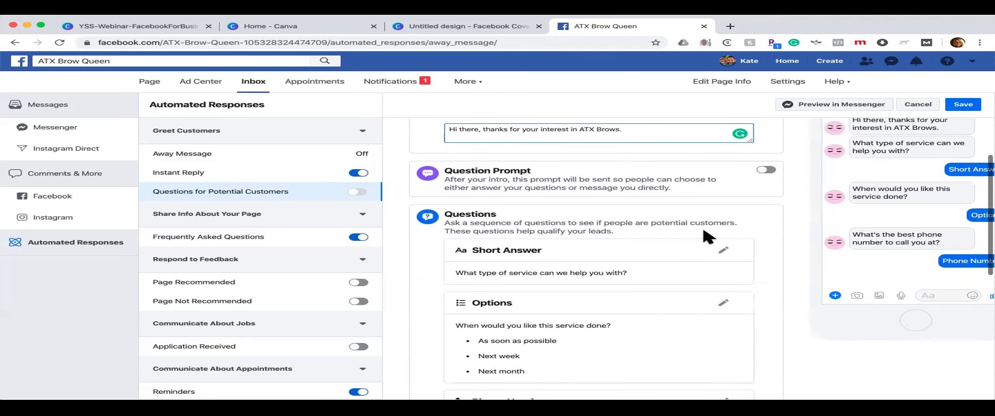
{"action": "left_click", "coordinate": [768, 170]}
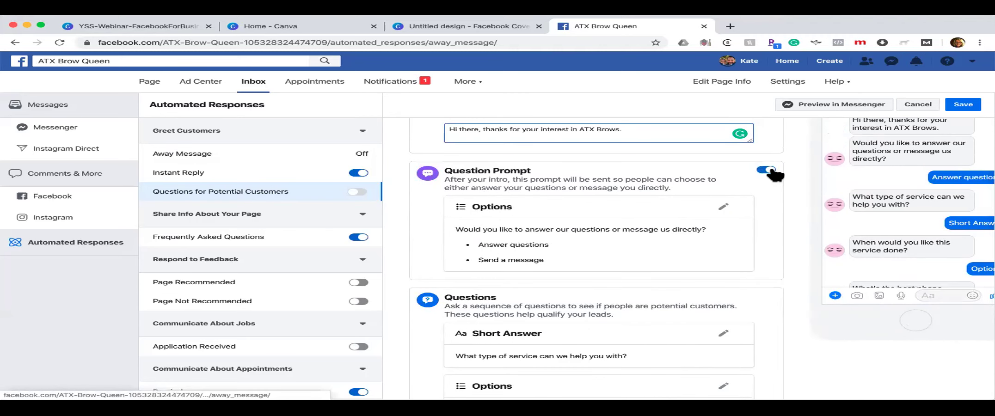
- Review the questions: service type, preferred timing, and phone number
{"action": "scroll", "coordinate": [648, 245], "scroll_direction": "down", "scroll_amount": 1}
{"action": "scroll", "coordinate": [651, 249], "scroll_direction": "down", "scroll_amount": 1}
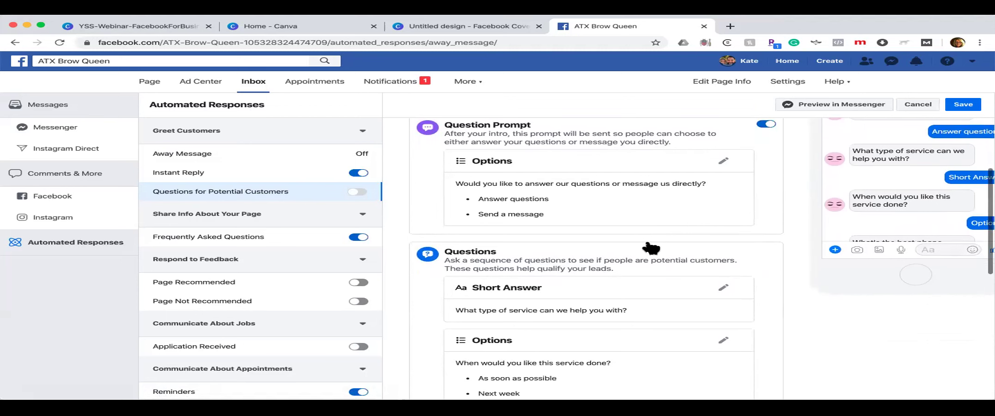
{"action": "scroll", "coordinate": [651, 249], "scroll_direction": "down", "scroll_amount": 1}
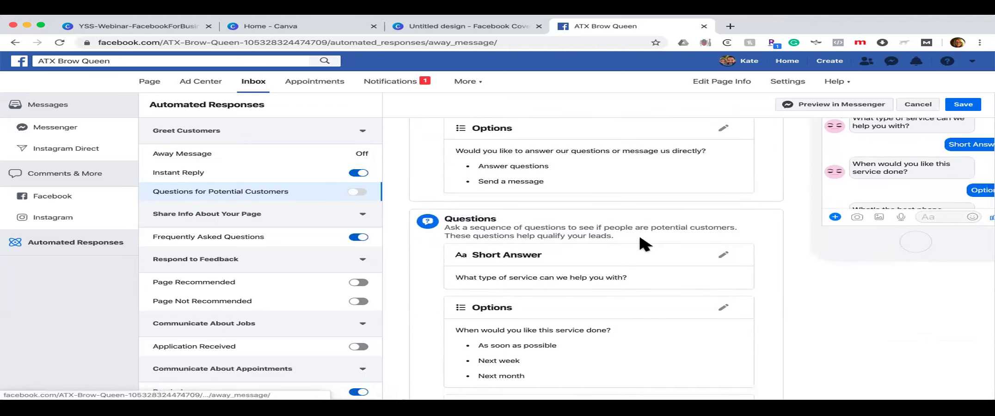
{"action": "scroll", "coordinate": [833, 185], "scroll_direction": "down", "scroll_amount": 2}
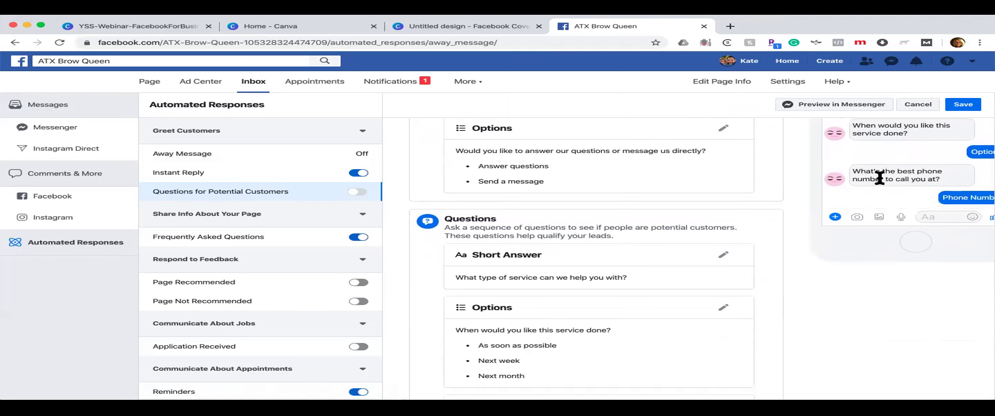
{"action": "scroll", "coordinate": [635, 282], "scroll_direction": "down", "scroll_amount": 2}
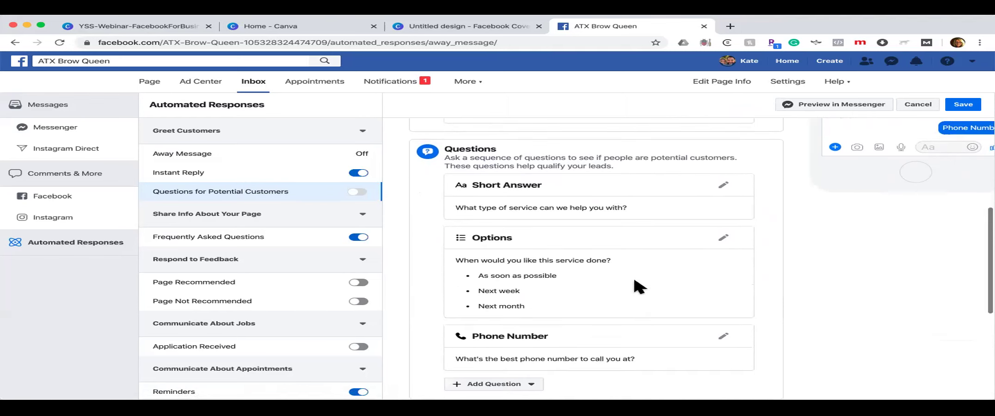
{"action": "scroll", "coordinate": [635, 280], "scroll_direction": "down", "scroll_amount": 1}
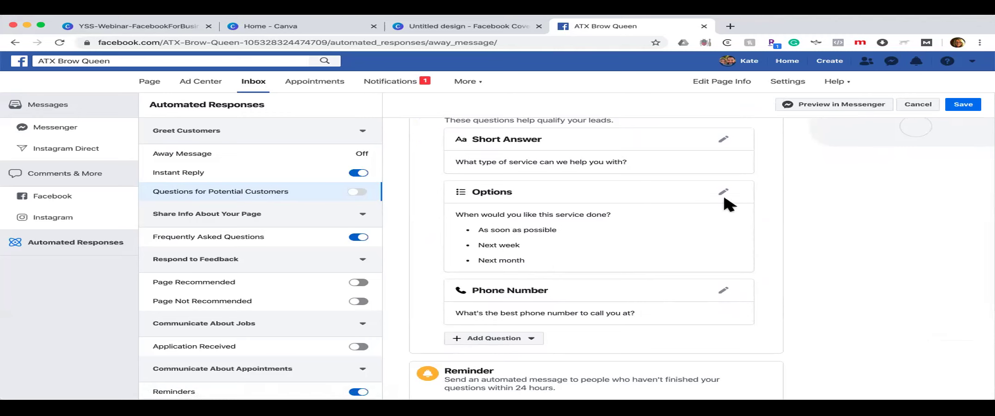
{"action": "scroll", "coordinate": [557, 225], "scroll_direction": "up", "scroll_amount": 1}
{"action": "scroll", "coordinate": [557, 224], "scroll_direction": "up", "scroll_amount": 2}
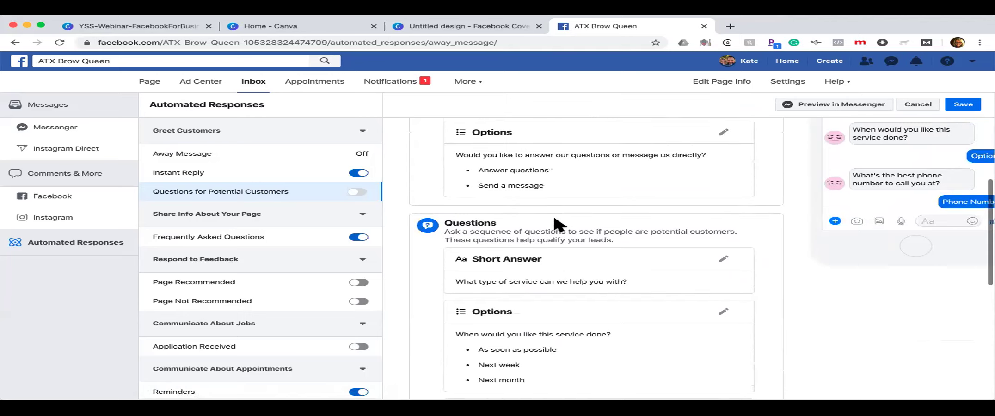
{"action": "scroll", "coordinate": [558, 224], "scroll_direction": "up", "scroll_amount": 2}
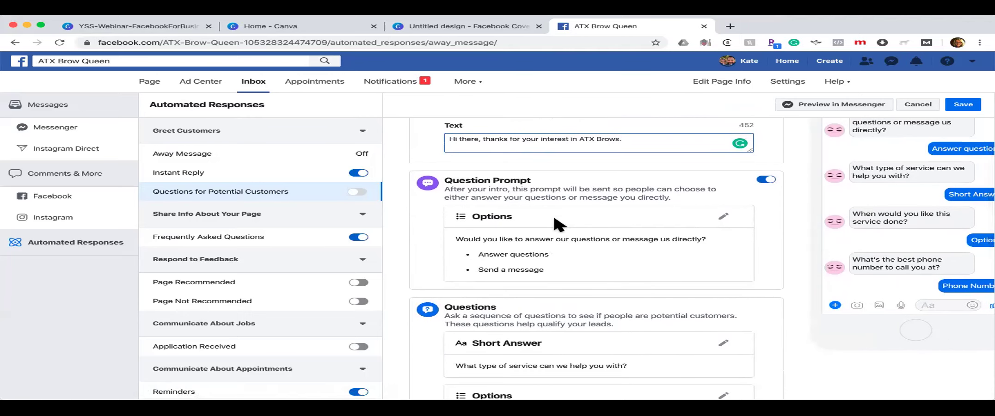
{"action": "scroll", "coordinate": [557, 224], "scroll_direction": "up", "scroll_amount": 2}
{"action": "scroll", "coordinate": [557, 224], "scroll_direction": "down", "scroll_amount": 1}
{"action": "scroll", "coordinate": [557, 225], "scroll_direction": "down", "scroll_amount": 5}
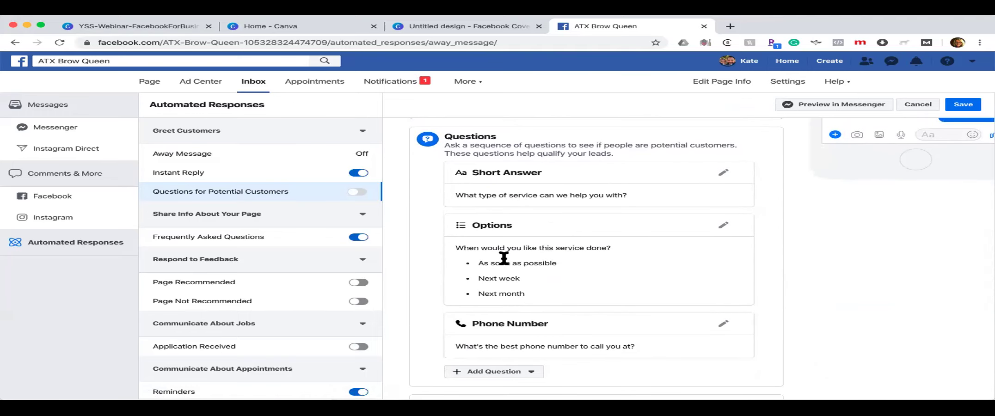
{"action": "scroll", "coordinate": [541, 263], "scroll_direction": "down", "scroll_amount": 3}
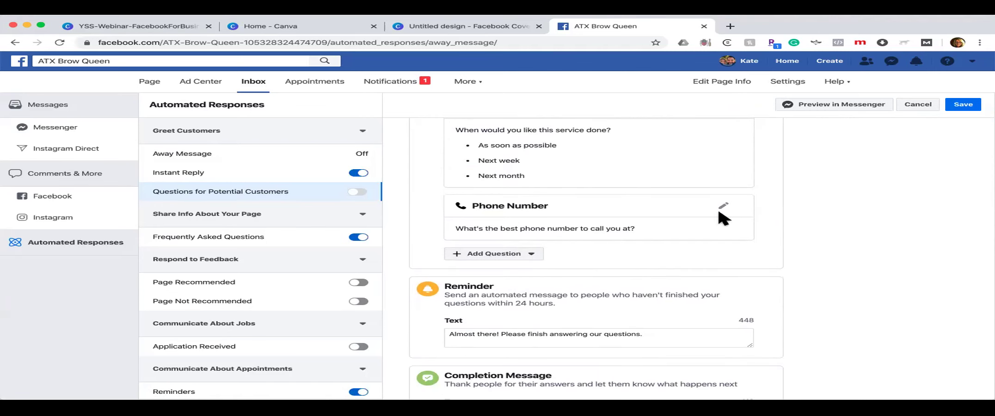
{"action": "scroll", "coordinate": [722, 219], "scroll_direction": "up", "scroll_amount": 2}
{"action": "scroll", "coordinate": [721, 220], "scroll_direction": "up", "scroll_amount": 3}
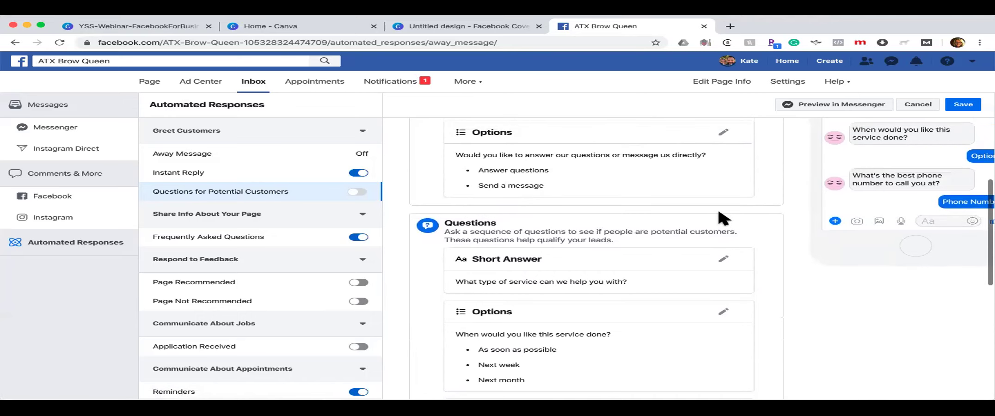
{"action": "scroll", "coordinate": [723, 219], "scroll_direction": "down", "scroll_amount": 1}
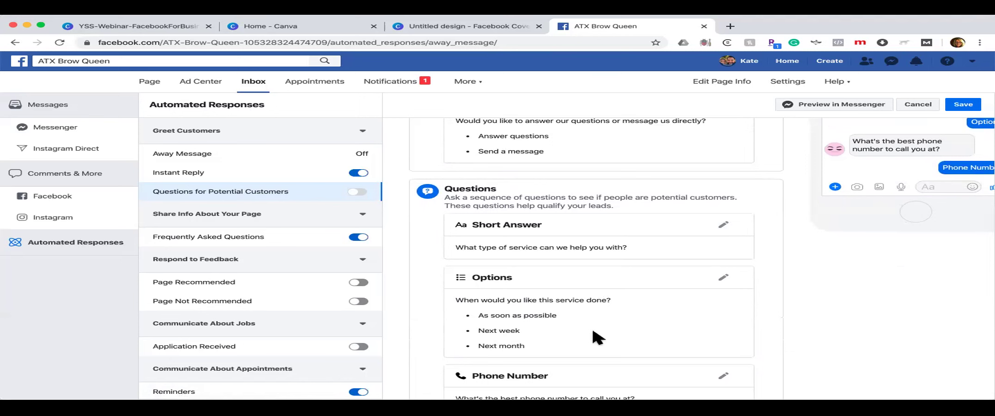
{"action": "scroll", "coordinate": [799, 293], "scroll_direction": "up", "scroll_amount": 3}
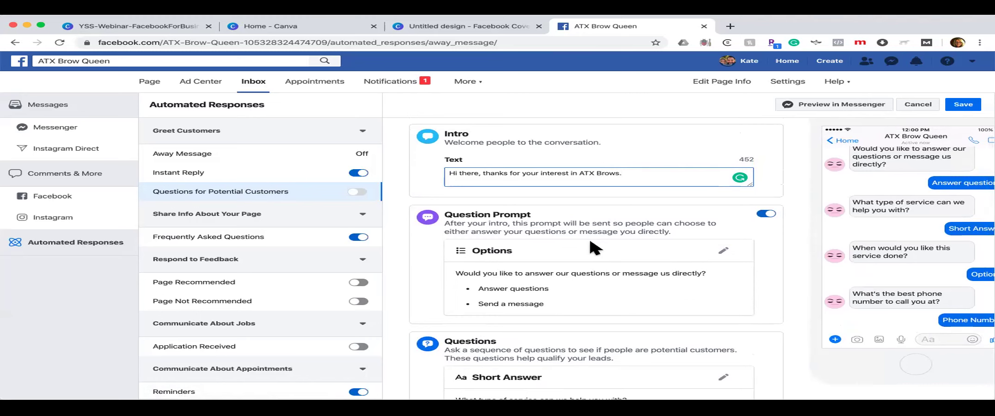
{"action": "scroll", "coordinate": [595, 248], "scroll_direction": "down", "scroll_amount": 3}
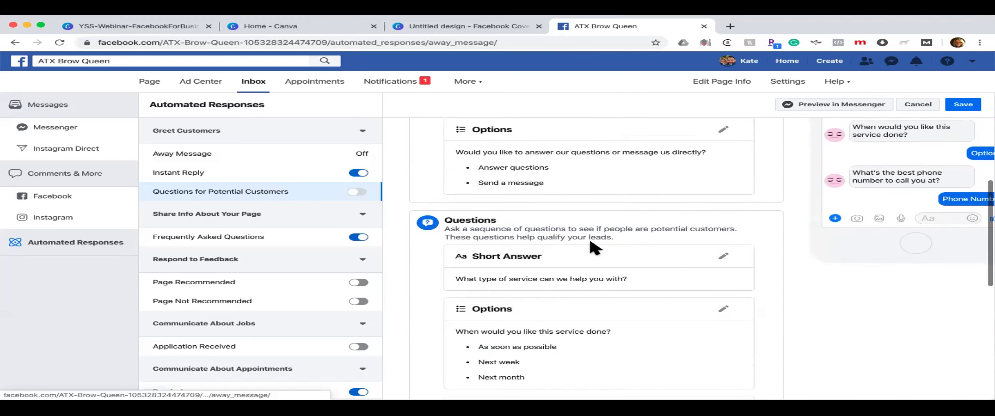
{"action": "scroll", "coordinate": [595, 248], "scroll_direction": "down", "scroll_amount": 3}
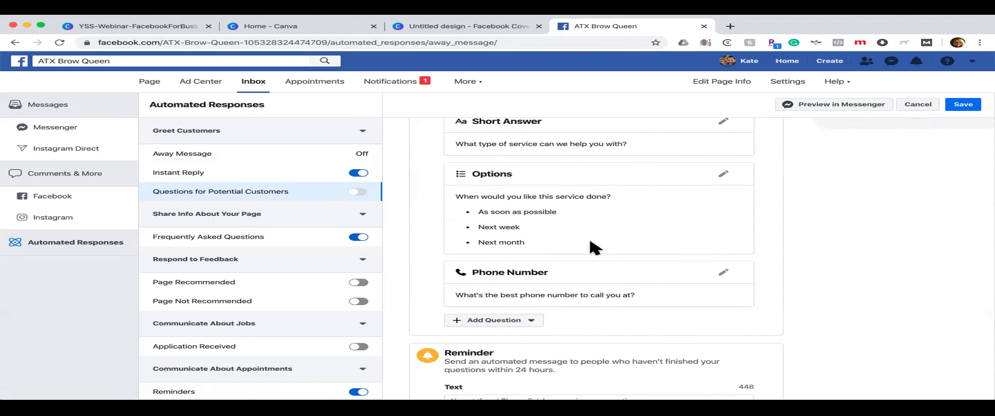
{"action": "scroll", "coordinate": [595, 248], "scroll_direction": "down", "scroll_amount": 2}
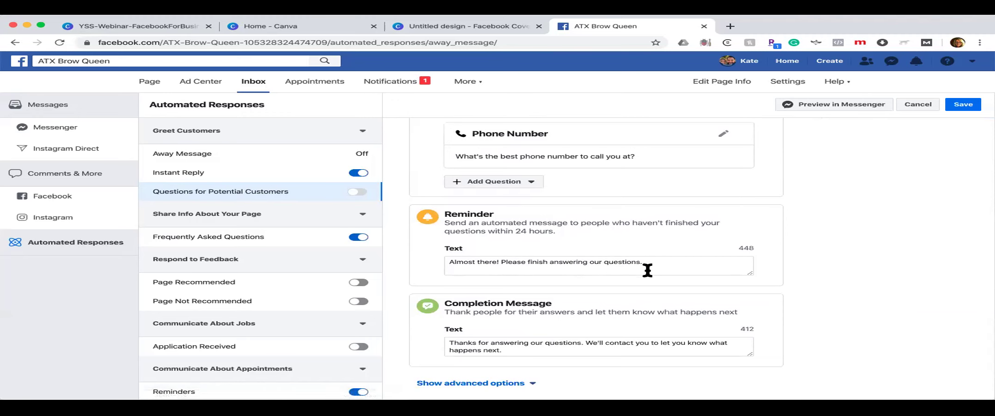
- Replace the reminder with 'Hey there, it looks like we never finished our convo about brows…' and show advanced options
{"action": "left_click", "coordinate": [589, 261]}
{"action": "left_click_drag", "start_coordinate": [589, 261], "coordinate": [442, 266]}
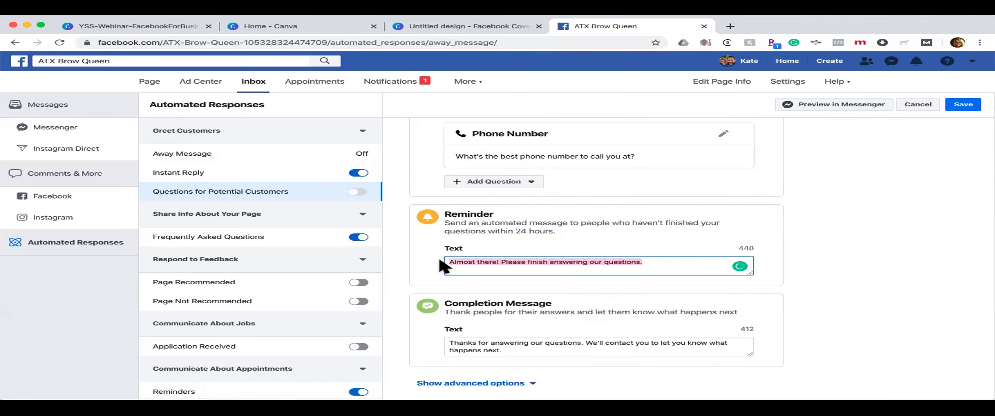
{"action": "type", "text": "H"}
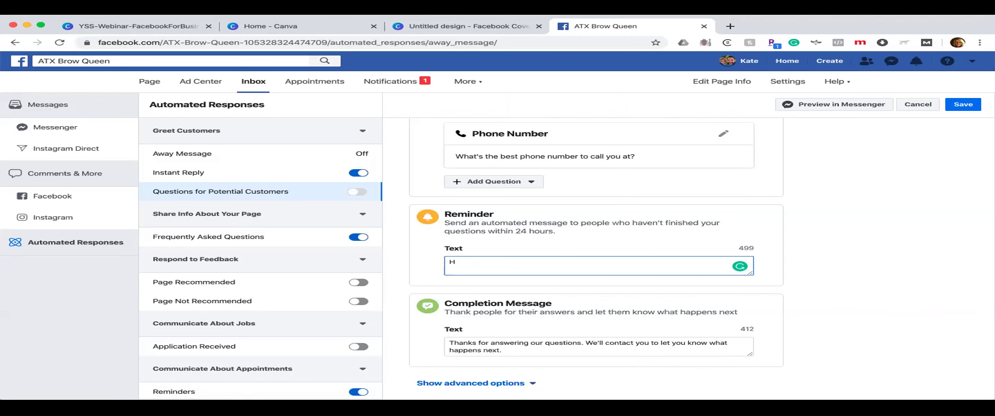
{"action": "type", "text": "ey there, it looks like we never finished our"}
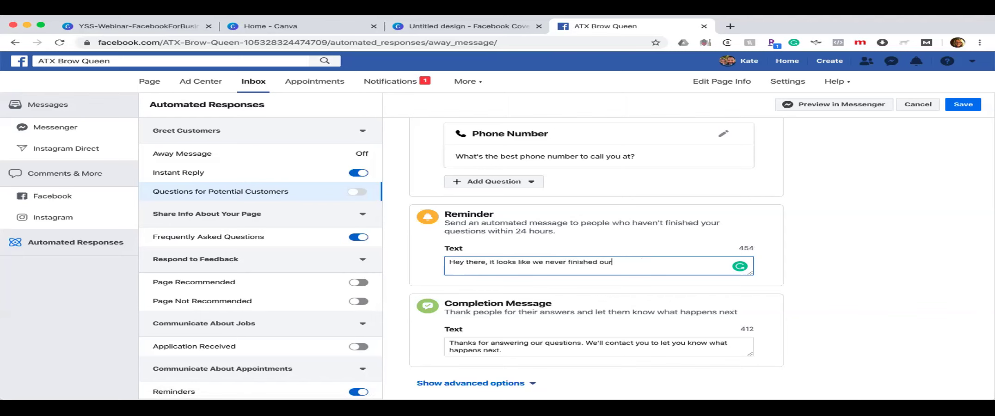
{"action": "type", "text": " convo about brows. We just need a lbit more"}
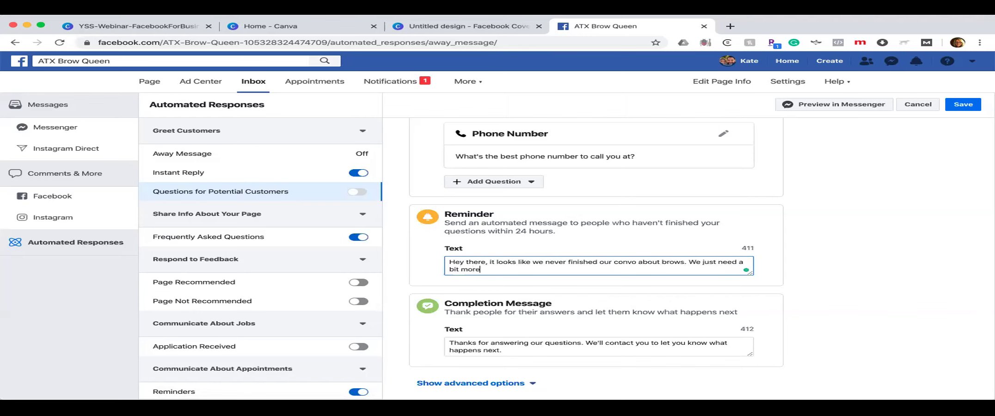
{"action": "type", "text": " info from you to get started."}
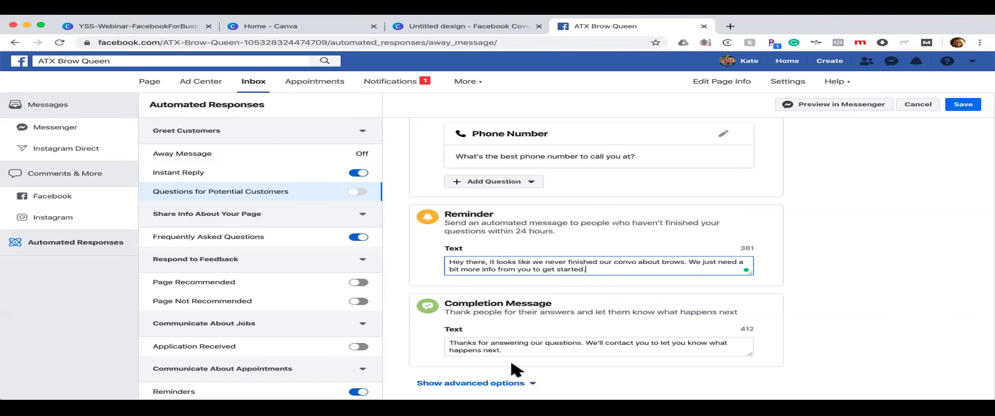
{"action": "left_click", "coordinate": [460, 386]}
{"action": "scroll", "coordinate": [546, 361], "scroll_direction": "up", "scroll_amount": 10}
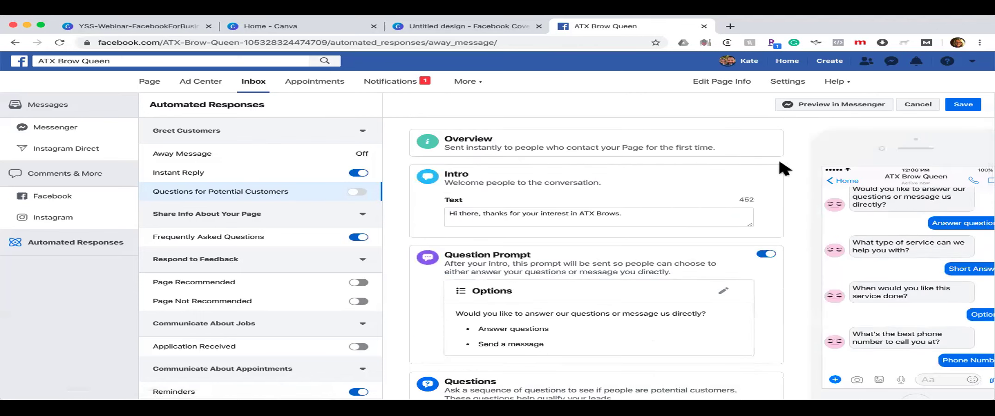
- Save Questions for Potential Customers, confirm FAQ turns off, then view the Away Message schedule
{"action": "left_click", "coordinate": [962, 105]}
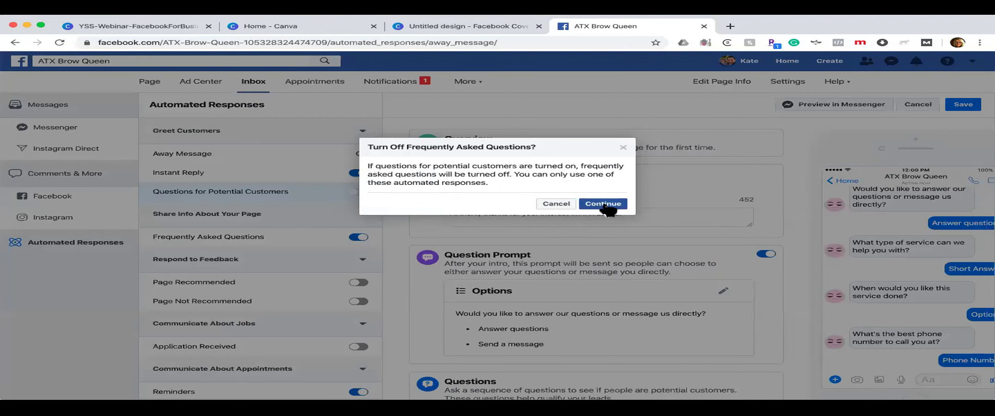
{"action": "left_click", "coordinate": [605, 204]}
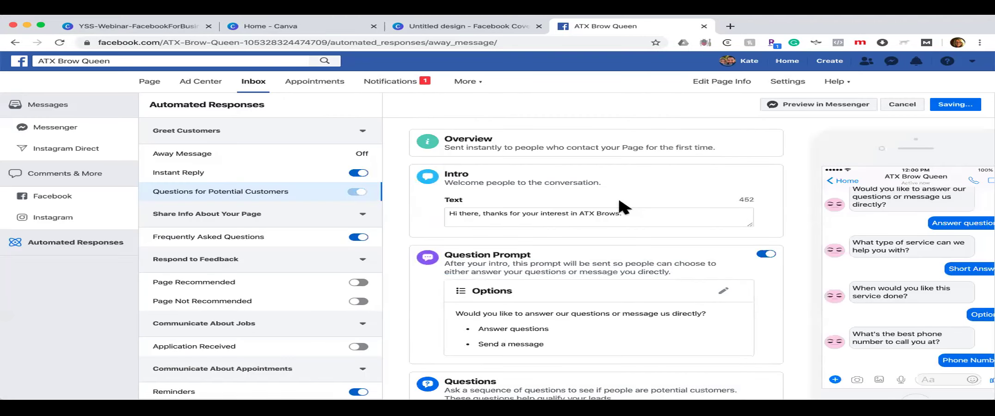
{"action": "left_click", "coordinate": [185, 154]}
{"action": "scroll", "coordinate": [213, 183], "scroll_direction": "down", "scroll_amount": 1}
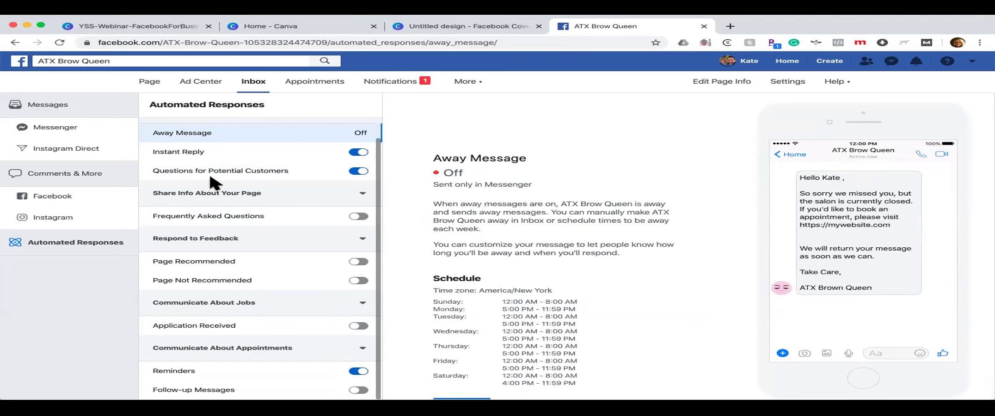
- Leave Frequently Asked Questions On and Questions for Potential Customers Off, then collapse Share Info About Your Page
{"action": "left_click", "coordinate": [216, 217]}
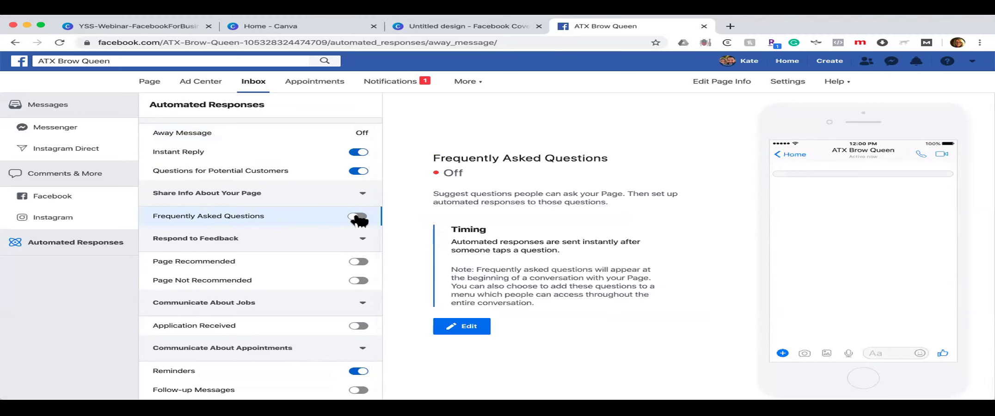
{"action": "left_click", "coordinate": [357, 217]}
{"action": "left_click", "coordinate": [463, 326]}
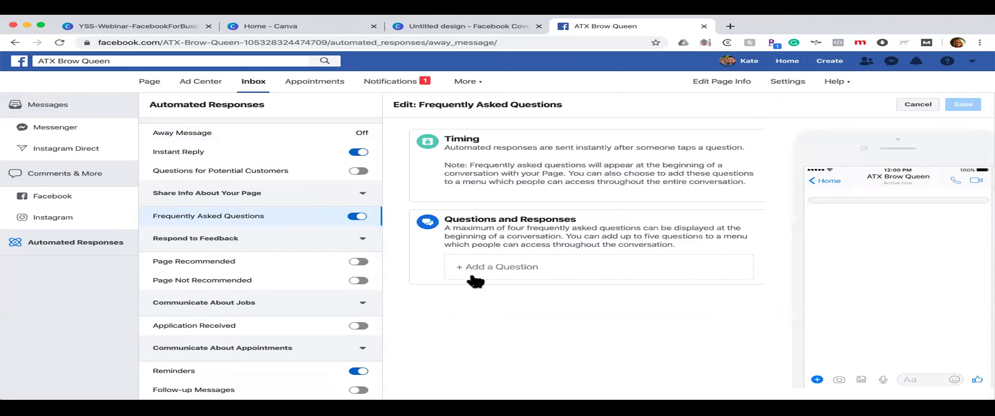
{"action": "left_click", "coordinate": [359, 172]}
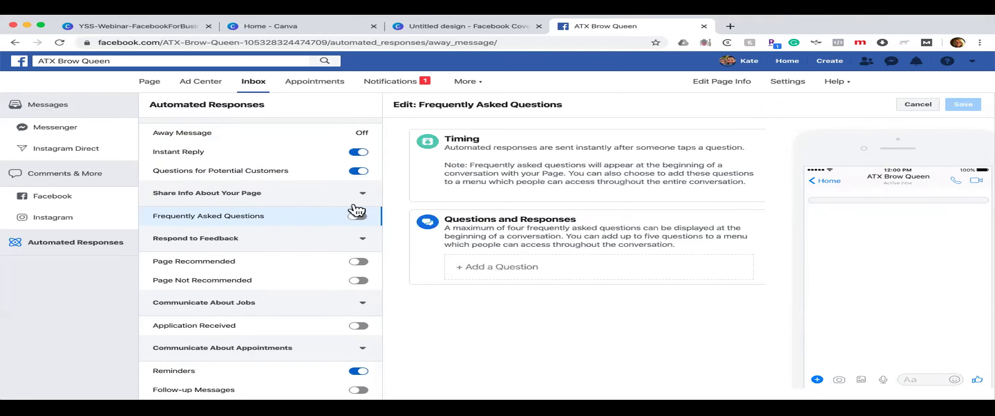
{"action": "left_click", "coordinate": [363, 217]}
{"action": "left_click", "coordinate": [364, 173]}
{"action": "left_click", "coordinate": [360, 217]}
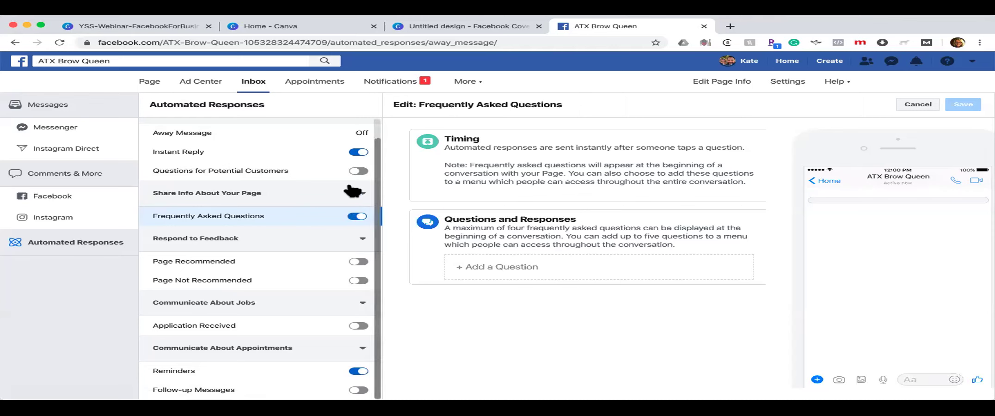
{"action": "left_click", "coordinate": [364, 172]}
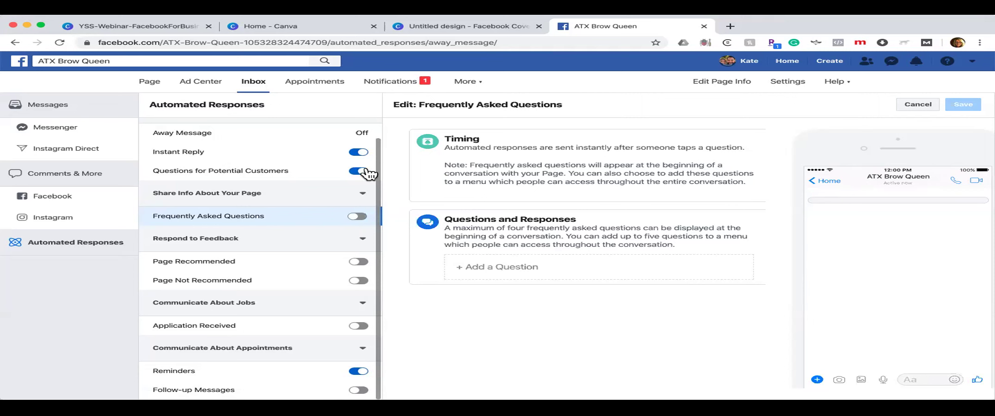
{"action": "left_click", "coordinate": [358, 217]}
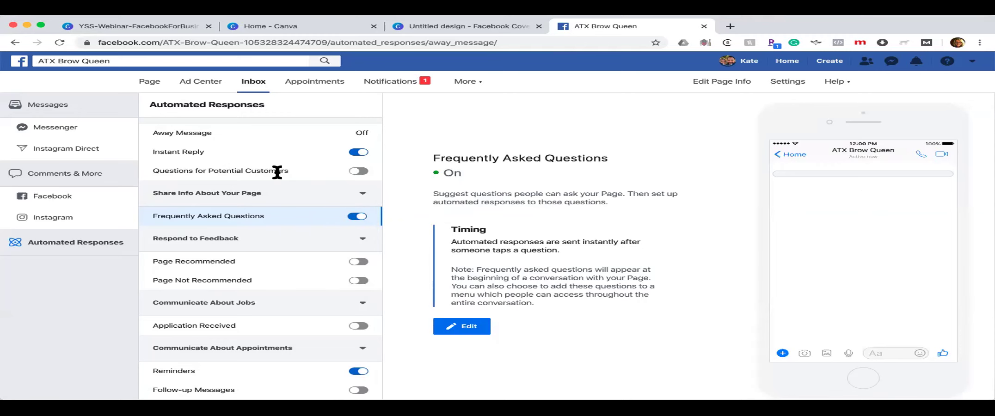
{"action": "left_click", "coordinate": [363, 191]}
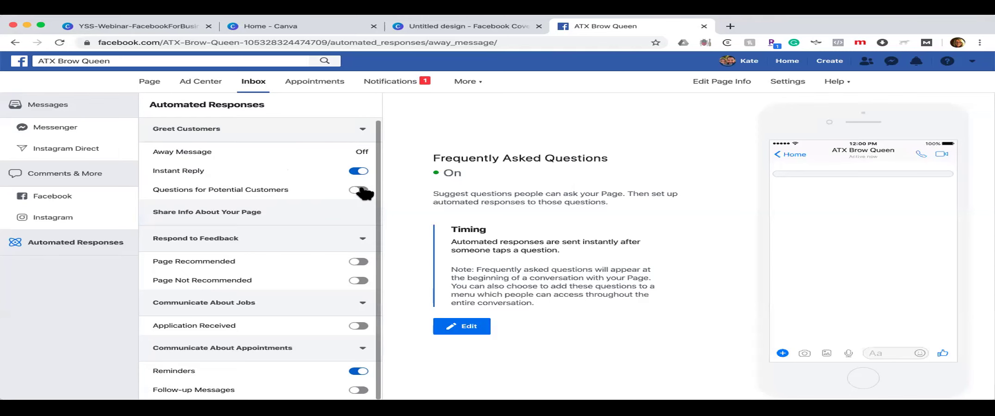
- Collapse Greet Customers, enable the Page Recommended and Page Not Recommended replies, and view Page Recommended details
{"action": "left_click", "coordinate": [365, 131]}
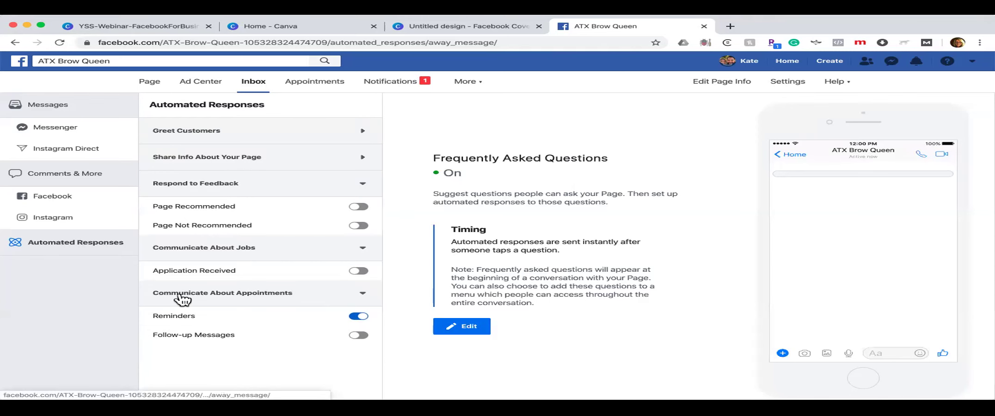
{"action": "left_click", "coordinate": [364, 209]}
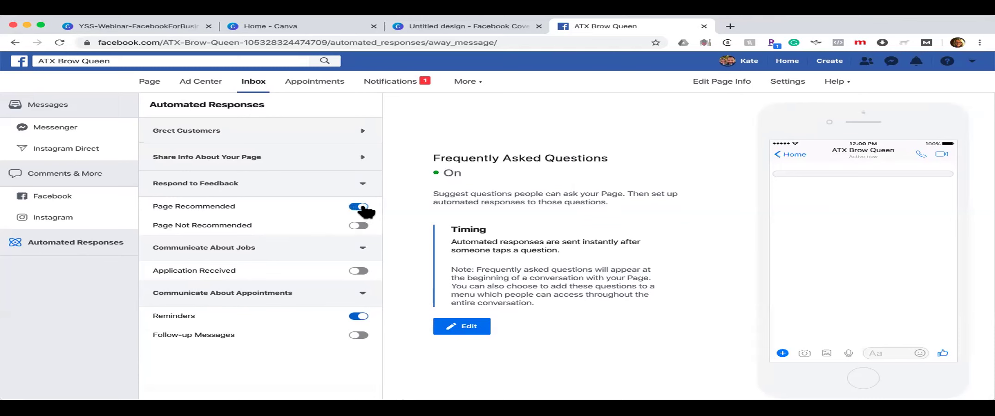
{"action": "left_click", "coordinate": [268, 213]}
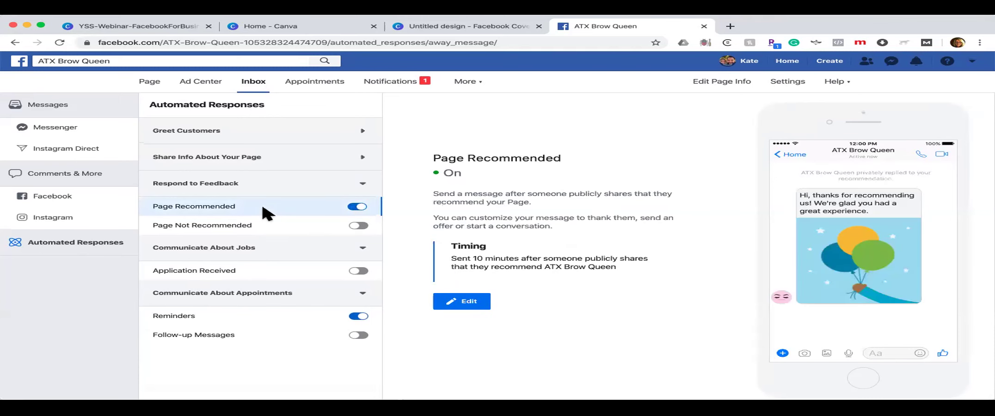
{"action": "left_click", "coordinate": [255, 224]}
{"action": "left_click", "coordinate": [363, 226]}
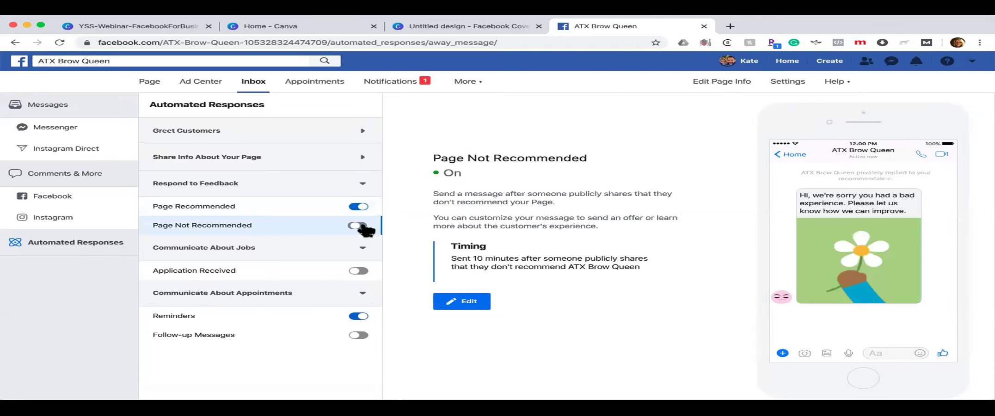
{"action": "left_click", "coordinate": [295, 206]}
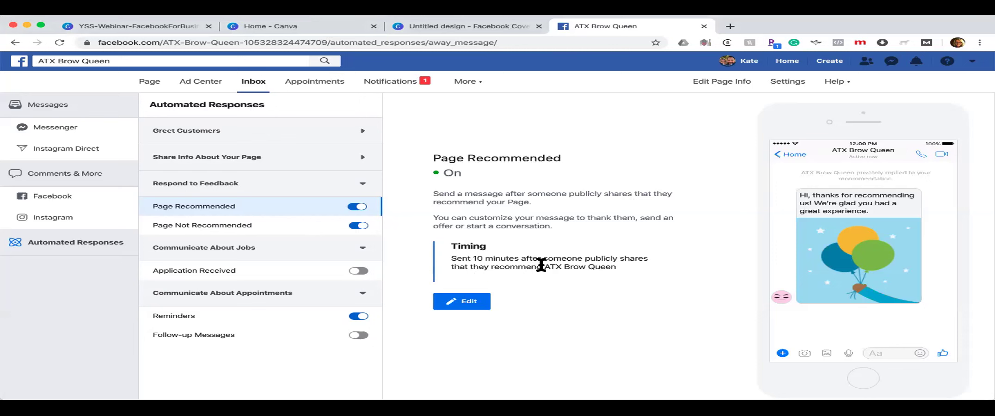
- Edit the Page Recommended message and insert the recipient's first name after 'Hi'
{"action": "left_click", "coordinate": [469, 302]}
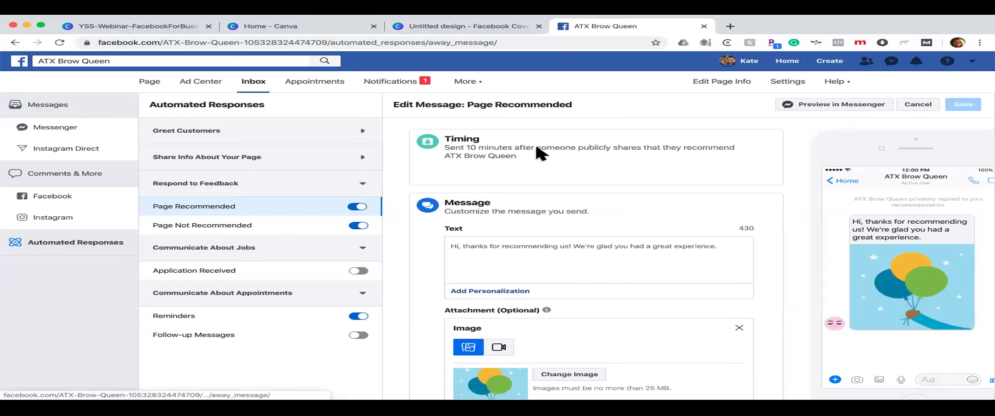
{"action": "scroll", "coordinate": [562, 161], "scroll_direction": "down", "scroll_amount": 3}
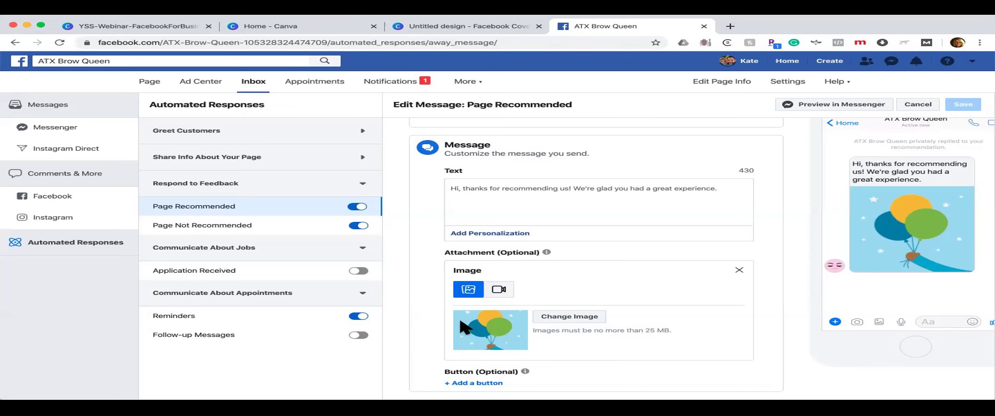
{"action": "left_click", "coordinate": [498, 291]}
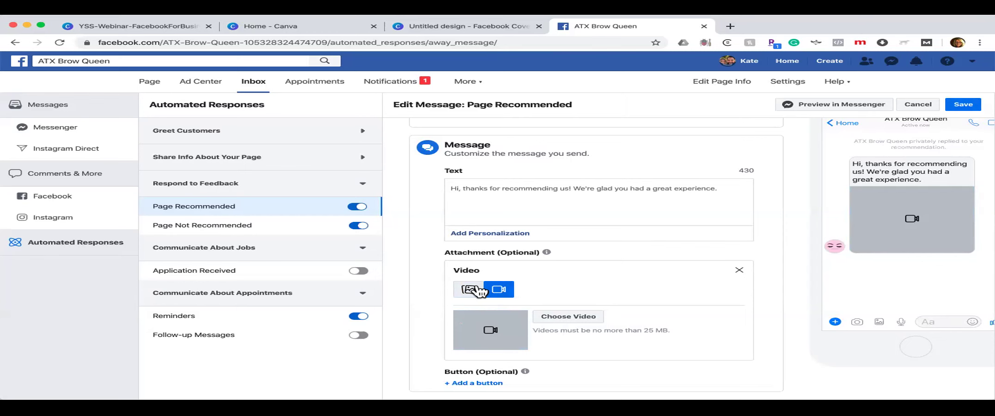
{"action": "left_click", "coordinate": [459, 191]}
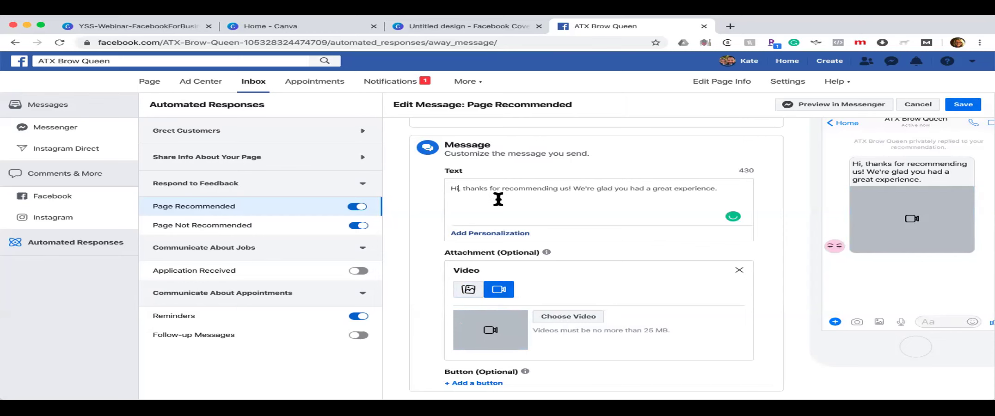
{"action": "left_click", "coordinate": [516, 234]}
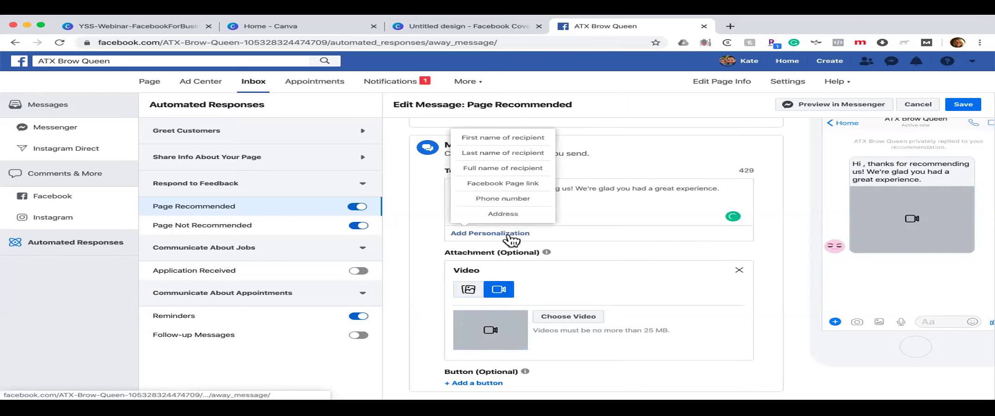
{"action": "left_click", "coordinate": [484, 139]}
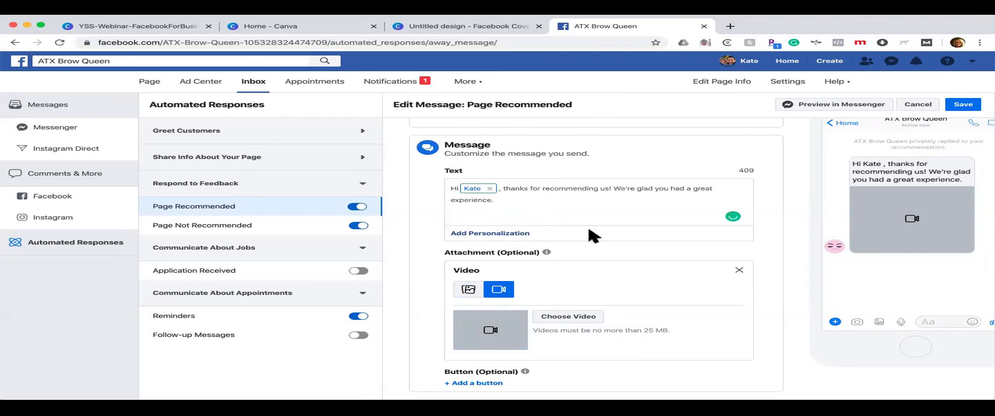
- Change 'thanks' to 'thank you so much', keep the balloon image, and add a button
{"action": "left_click", "coordinate": [527, 188]}
{"action": "key", "text": "Delete"}
{"action": "type", "text": "you so much"}
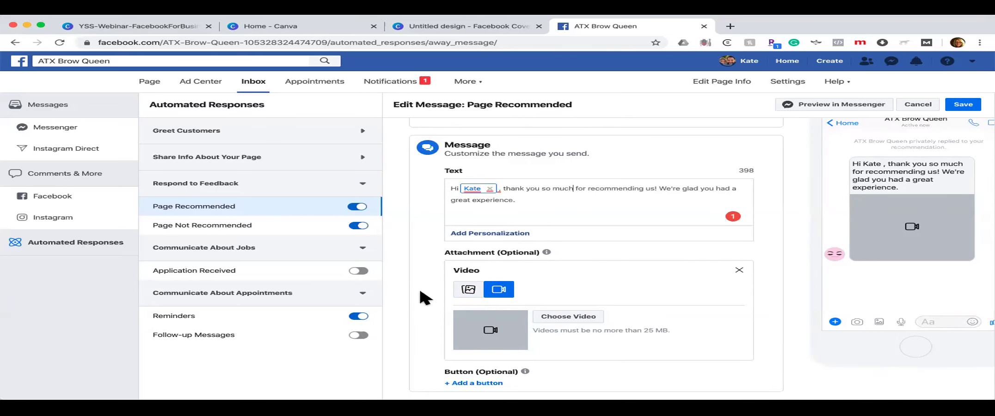
{"action": "left_click", "coordinate": [468, 289]}
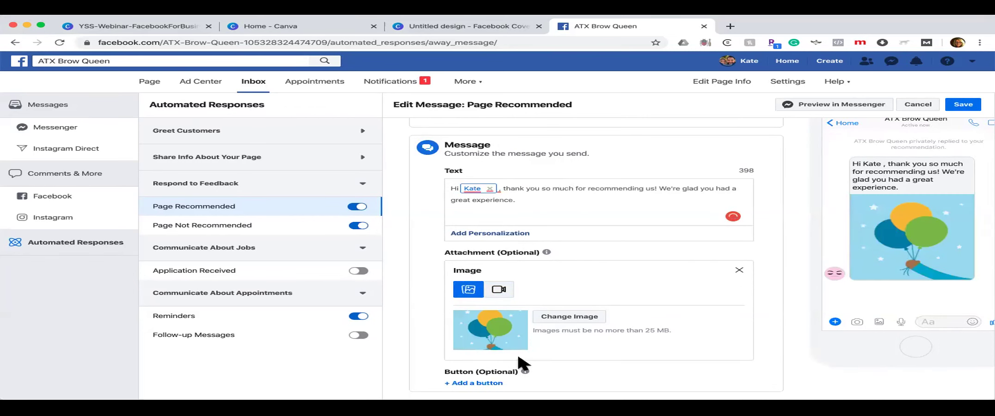
{"action": "left_click", "coordinate": [468, 383]}
- Label the Page Recommended button 'Here's $10 On Us!'
{"action": "scroll", "coordinate": [481, 388], "scroll_direction": "down", "scroll_amount": 2}
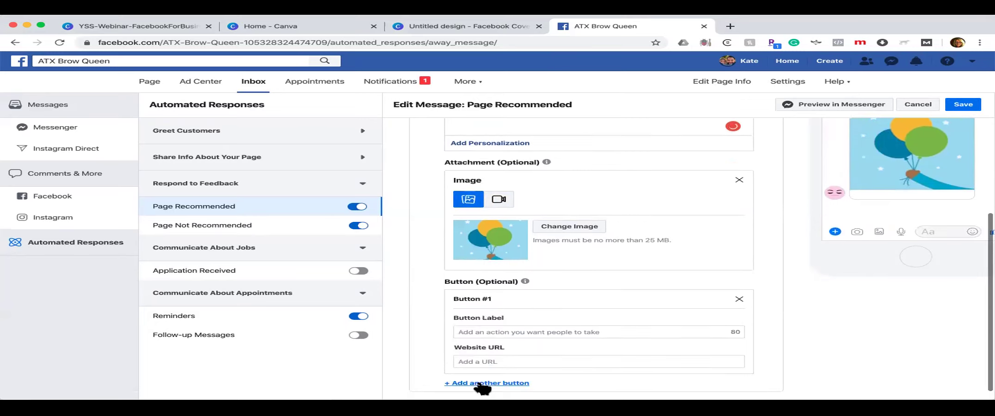
{"action": "left_click", "coordinate": [481, 332]}
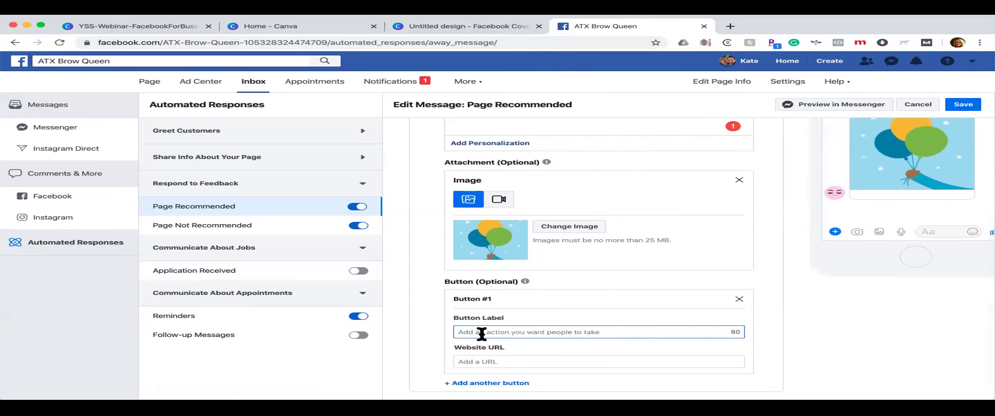
{"action": "type", "text": "Here's"}
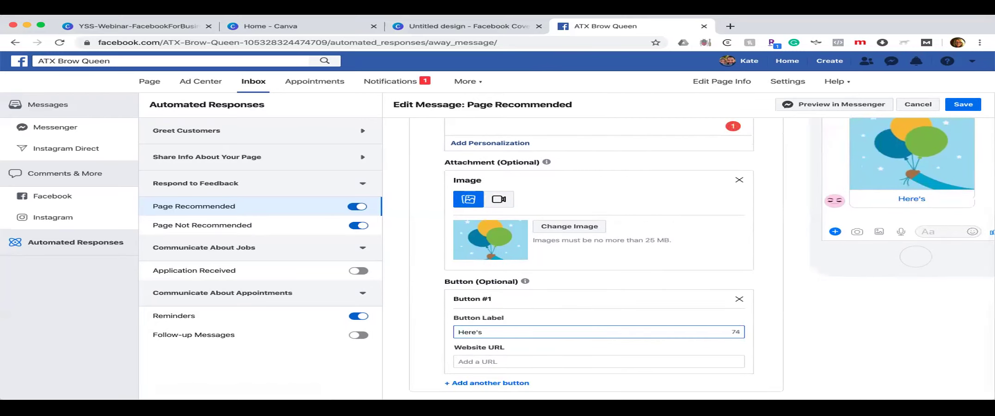
{"action": "type", "text": " $10 On us"}
{"action": "key", "text": "BackSpace"}
{"action": "key", "text": "BackSpace"}
{"action": "type", "text": "Us!"}
{"action": "left_click", "coordinate": [478, 360]}
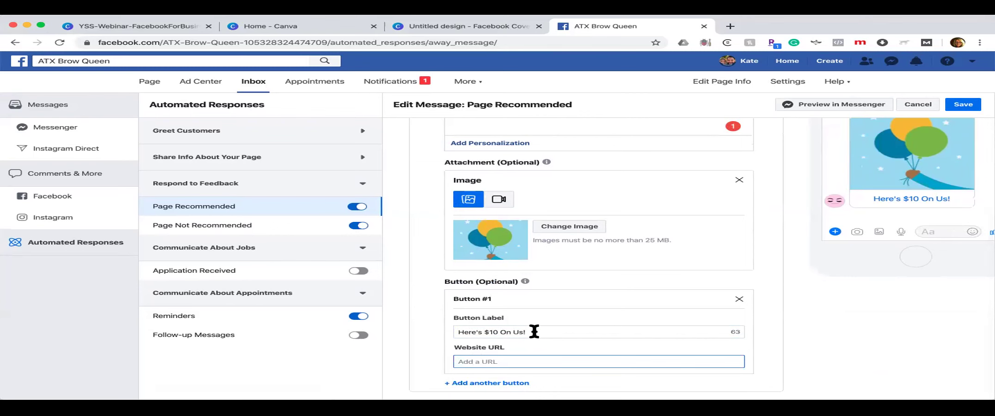
{"action": "left_click_drag", "start_coordinate": [532, 332], "coordinate": [396, 333]}
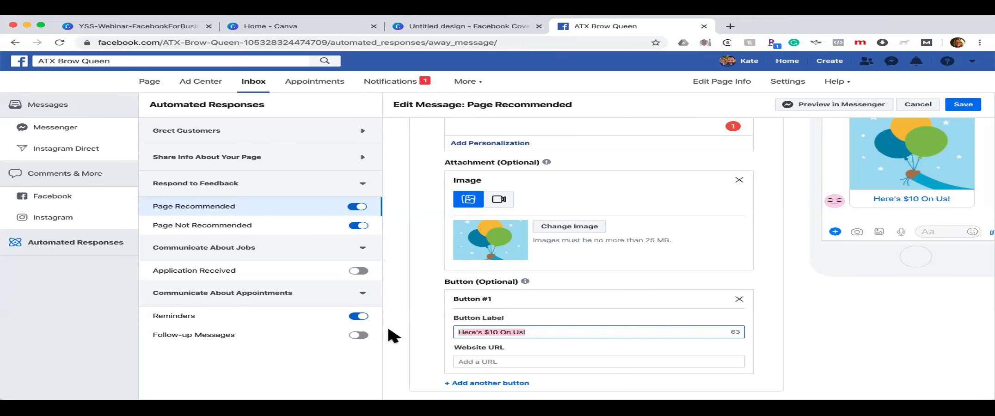
- Switch to the Page Not Recommended reply
{"action": "scroll", "coordinate": [638, 298], "scroll_direction": "up", "scroll_amount": 3}
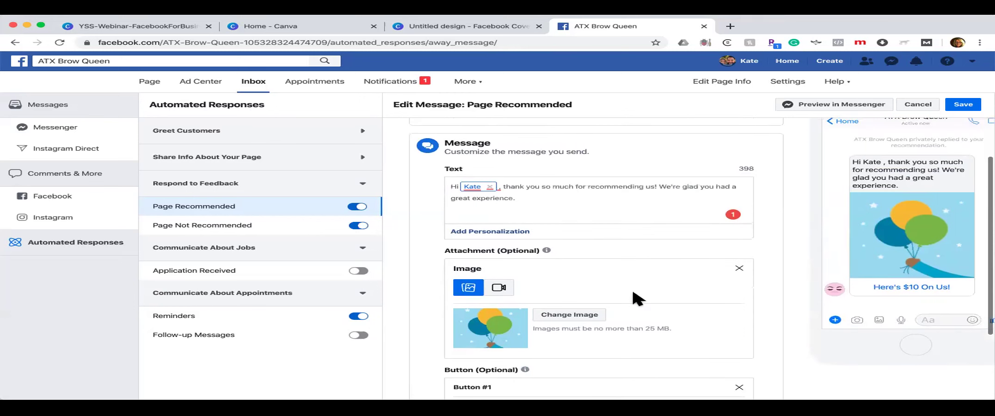
{"action": "scroll", "coordinate": [637, 295], "scroll_direction": "down", "scroll_amount": 1}
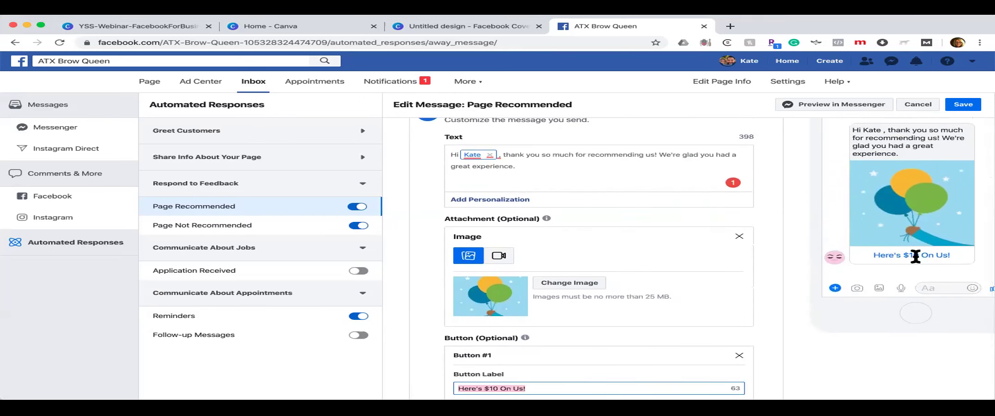
{"action": "scroll", "coordinate": [911, 247], "scroll_direction": "up", "scroll_amount": 2}
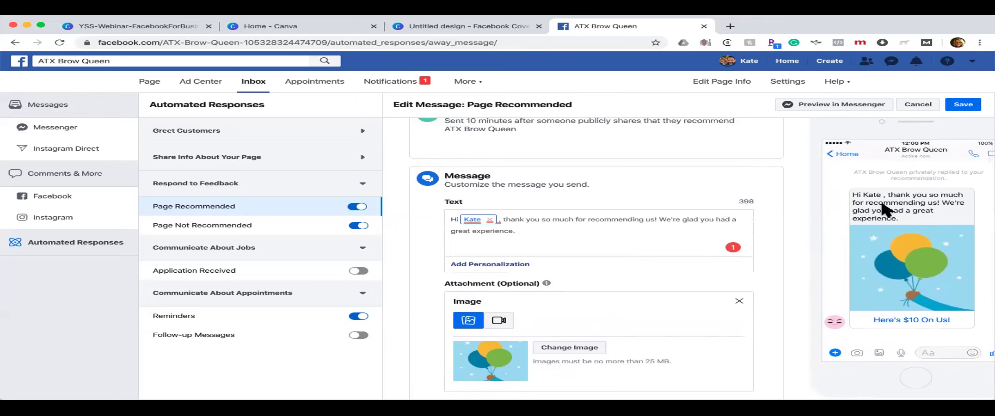
{"action": "left_click", "coordinate": [224, 230]}
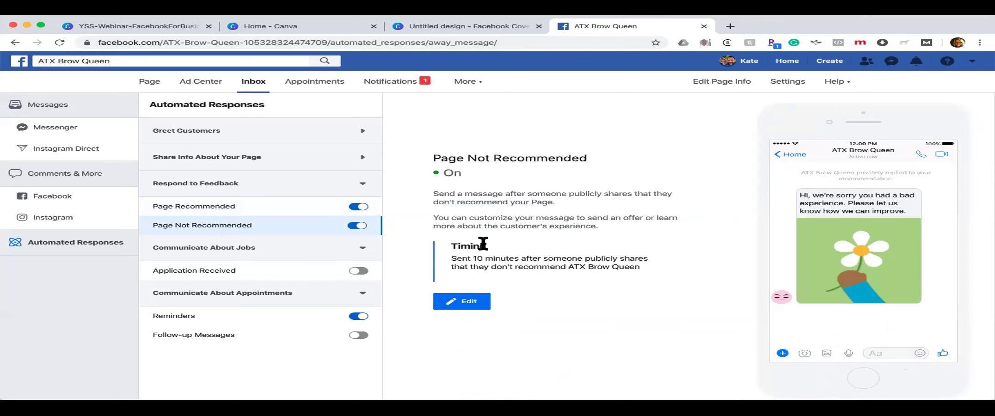
- Add a button labelled 'Speak With A Manager' to the Page Not Recommended message
{"action": "left_click", "coordinate": [476, 305]}
{"action": "scroll", "coordinate": [562, 302], "scroll_direction": "down", "scroll_amount": 3}
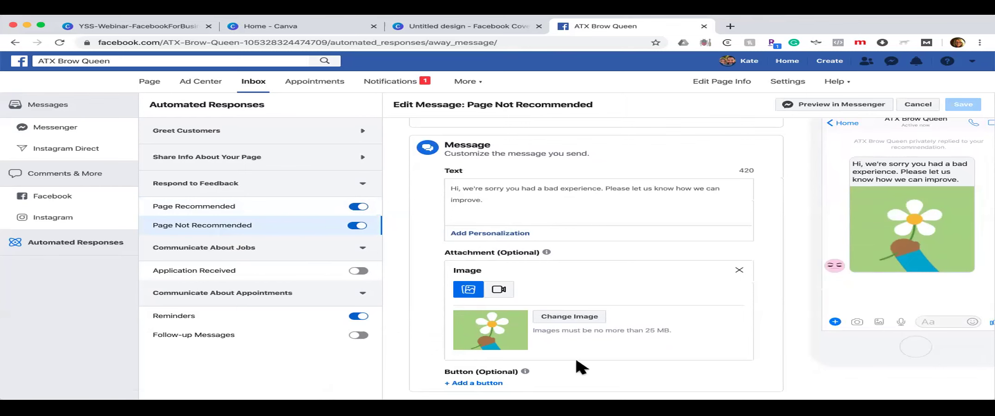
{"action": "left_click", "coordinate": [471, 384]}
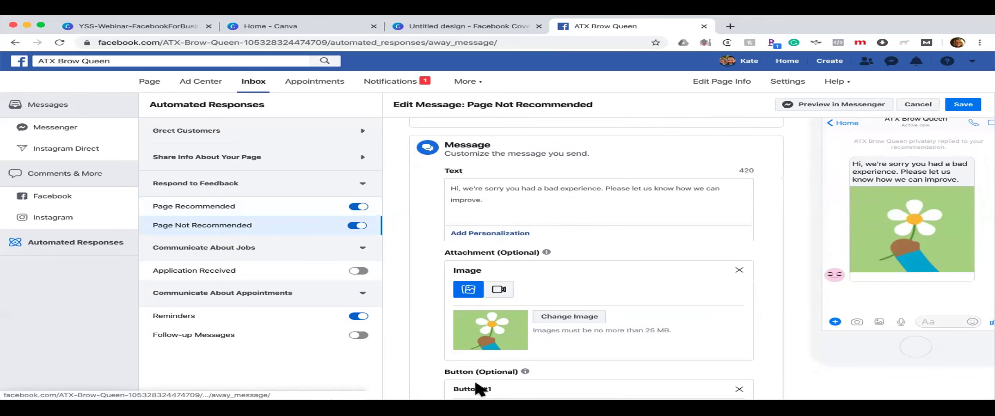
{"action": "scroll", "coordinate": [476, 386], "scroll_direction": "down", "scroll_amount": 5}
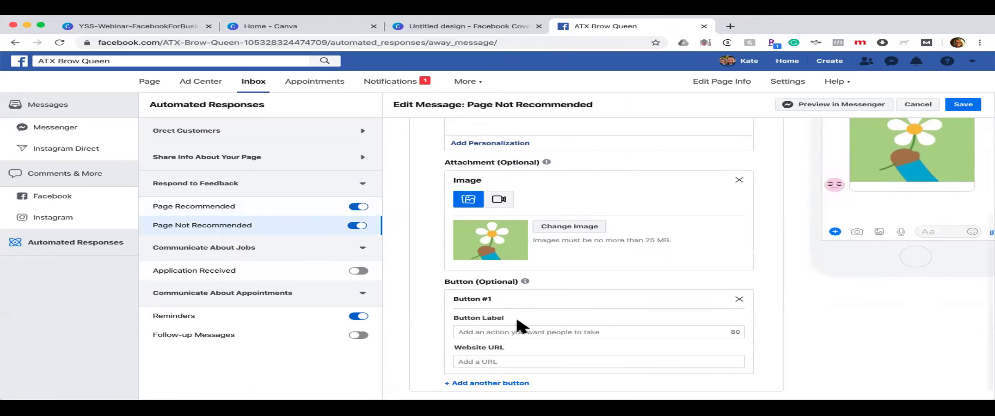
{"action": "left_click", "coordinate": [481, 332]}
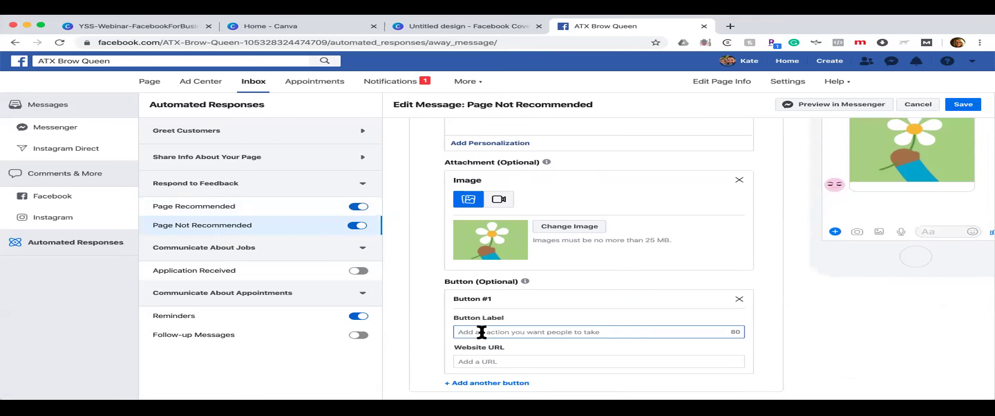
{"action": "type", "text": "Spea"}
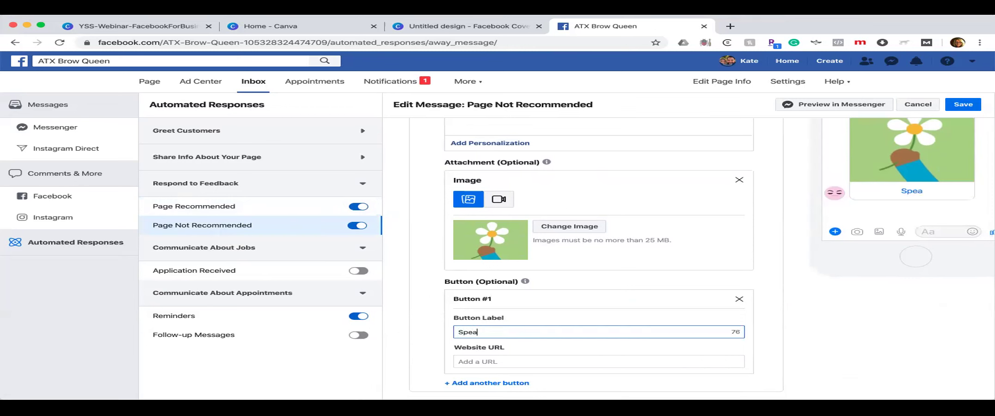
{"action": "type", "text": "k With  A Manager"}
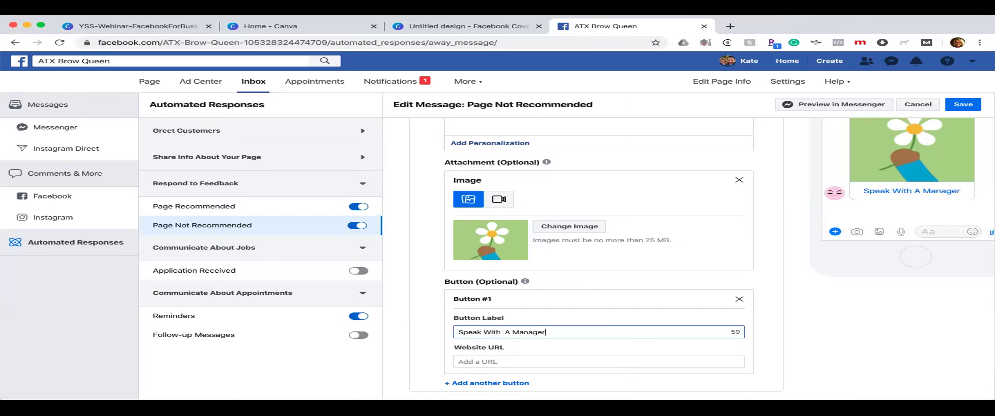
{"action": "left_click", "coordinate": [491, 364]}
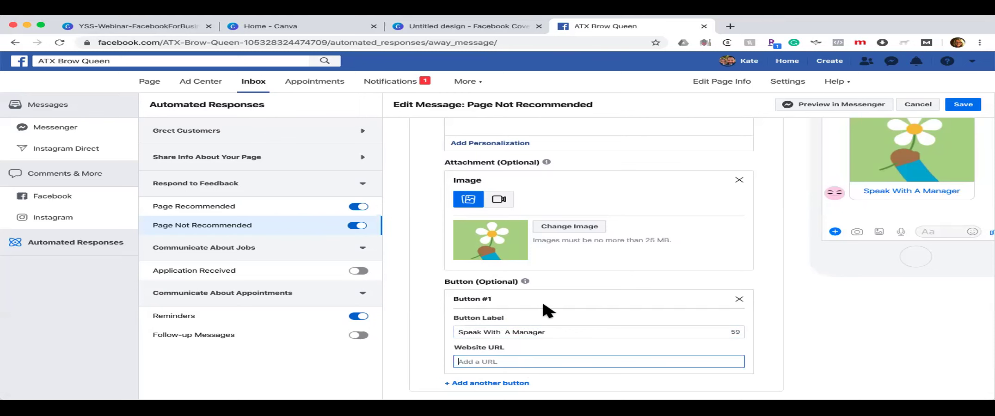
{"action": "scroll", "coordinate": [543, 310], "scroll_direction": "up", "scroll_amount": 3}
{"action": "scroll", "coordinate": [548, 311], "scroll_direction": "up", "scroll_amount": 1}
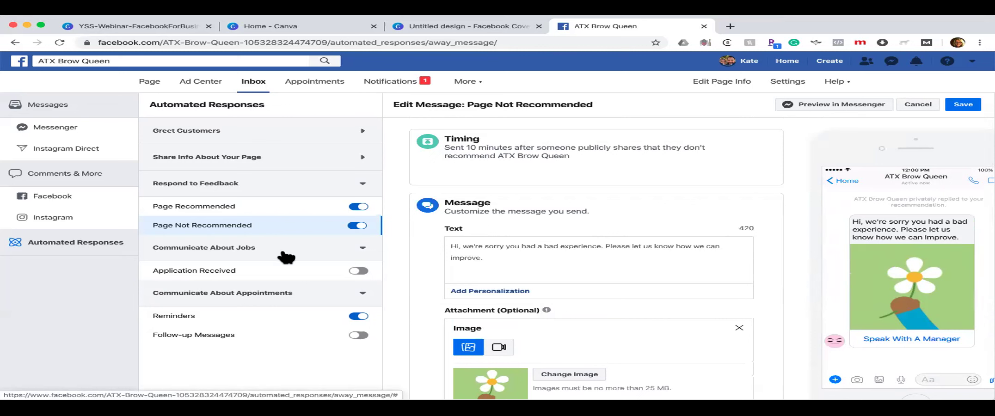
- Look over the Application Received and Reminders replies, then open Follow-up Messages details
{"action": "left_click", "coordinate": [276, 275]}
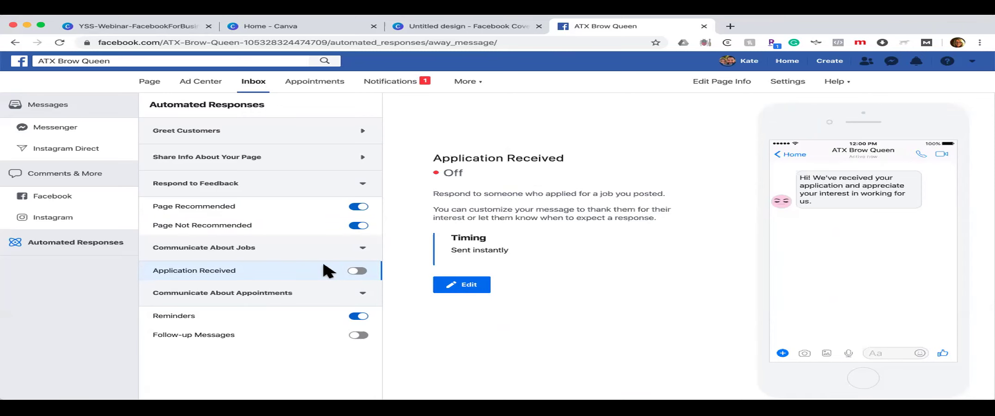
{"action": "left_click", "coordinate": [193, 317]}
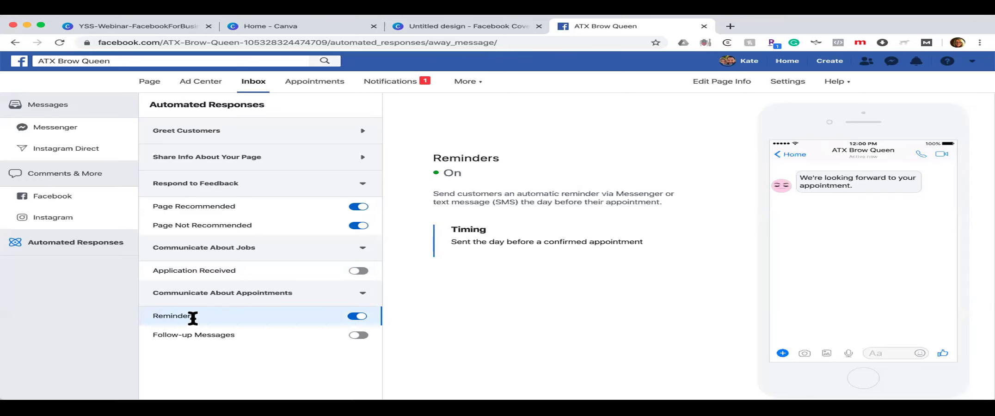
{"action": "left_click", "coordinate": [197, 333]}
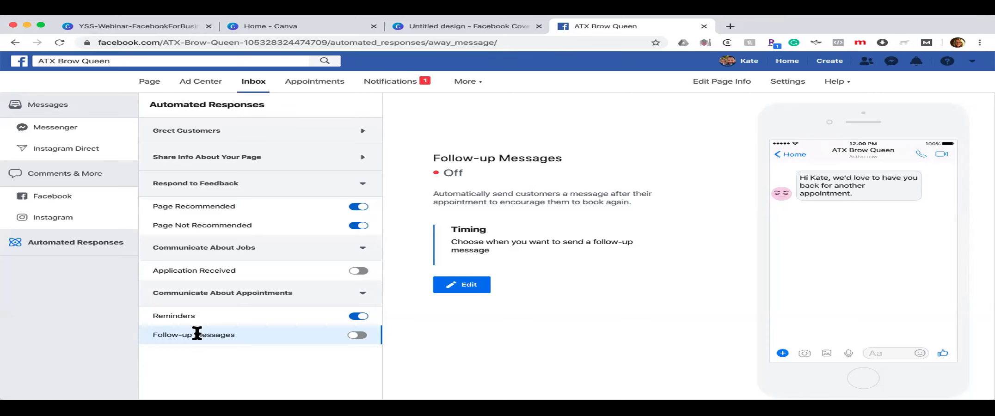
- Change the follow-up message delay from 2 weeks to 2 days
{"action": "left_click", "coordinate": [467, 285]}
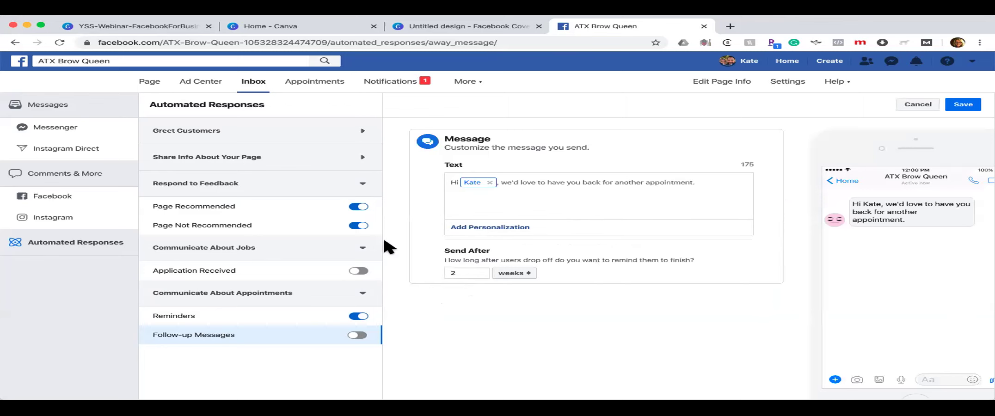
{"action": "left_click", "coordinate": [514, 273]}
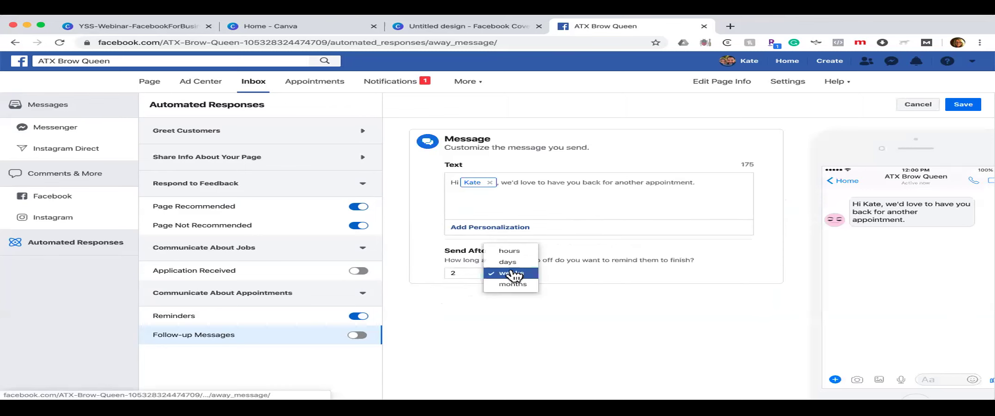
{"action": "left_click", "coordinate": [508, 261]}
{"action": "left_click", "coordinate": [512, 274]}
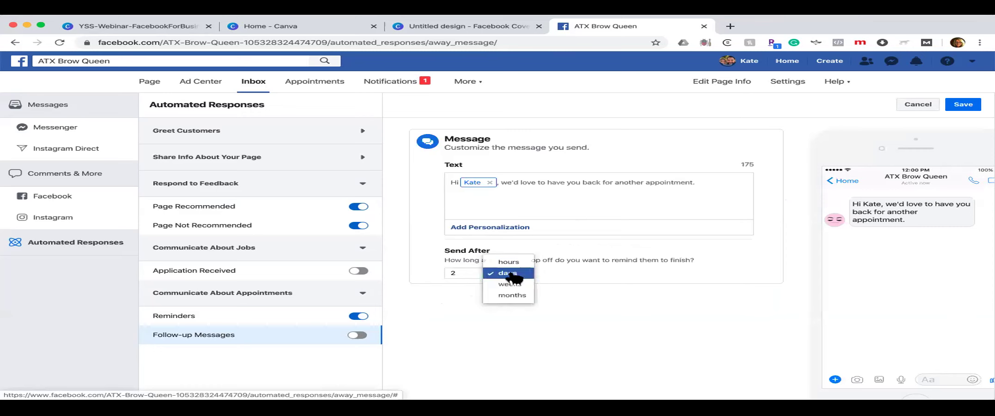
{"action": "left_click", "coordinate": [472, 305]}
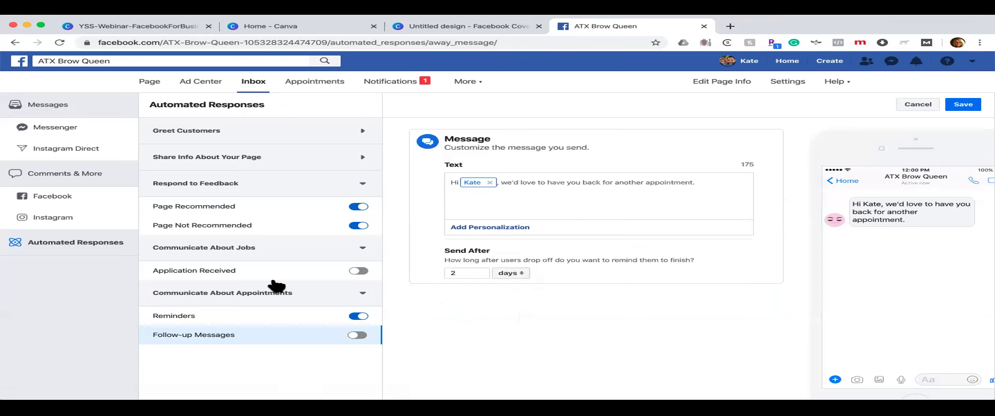
- Collapse the Jobs, Feedback and Appointments sections and switch to the Messenger inbox
{"action": "left_click", "coordinate": [363, 249]}
{"action": "left_click", "coordinate": [363, 185]}
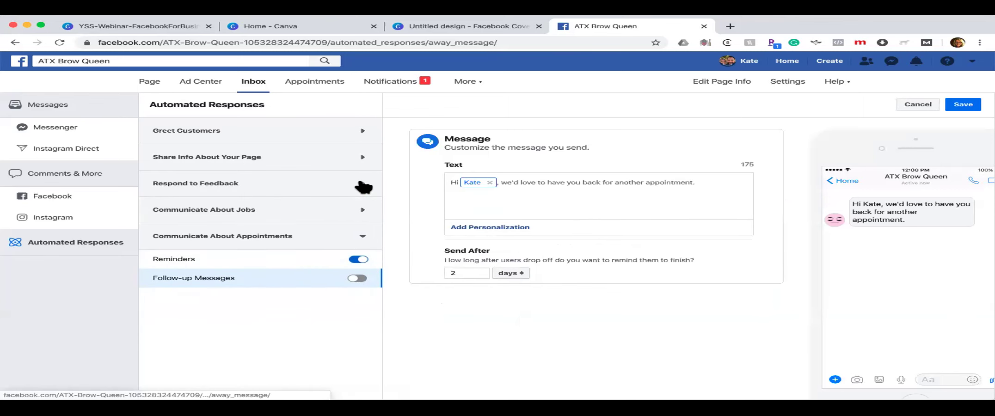
{"action": "left_click", "coordinate": [360, 236]}
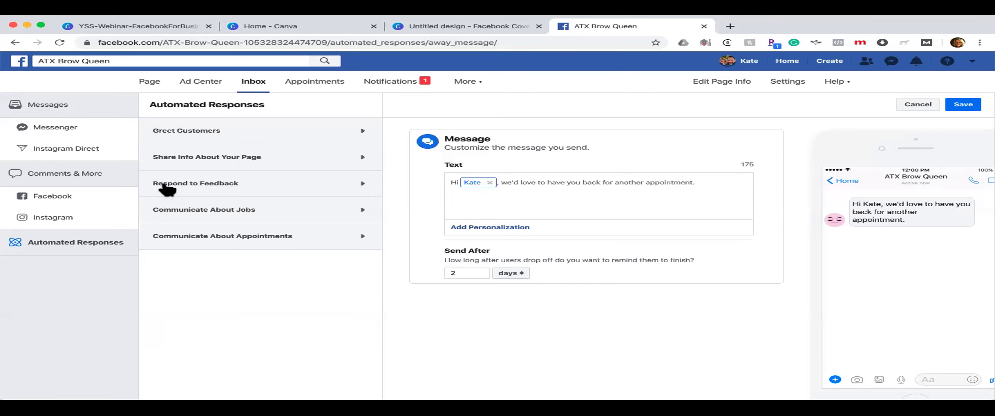
{"action": "left_click", "coordinate": [87, 136]}
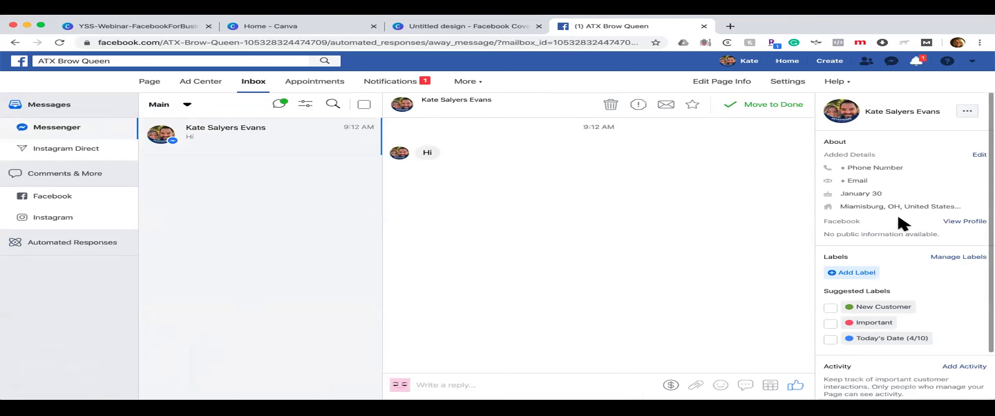
{"action": "left_click", "coordinate": [978, 154]}
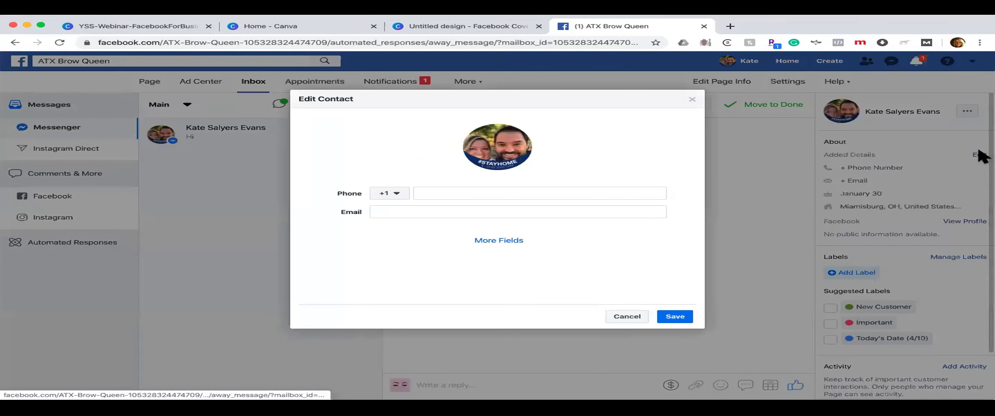
{"action": "left_click", "coordinate": [492, 244]}
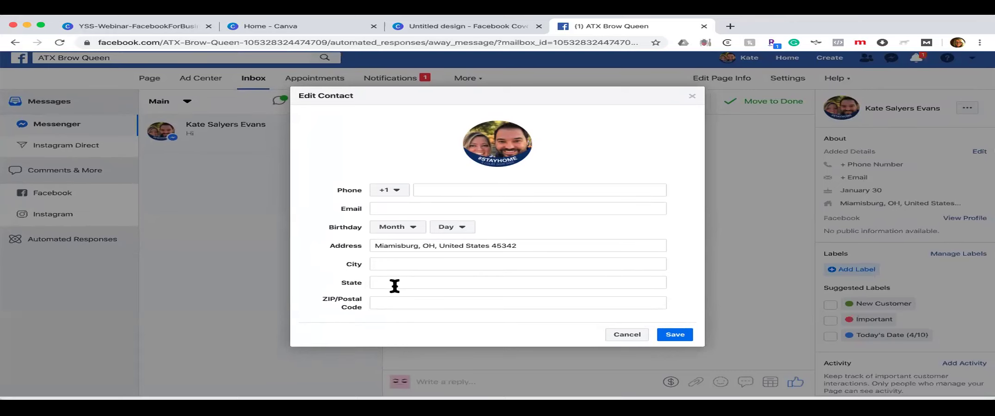
{"action": "left_click", "coordinate": [676, 338]}
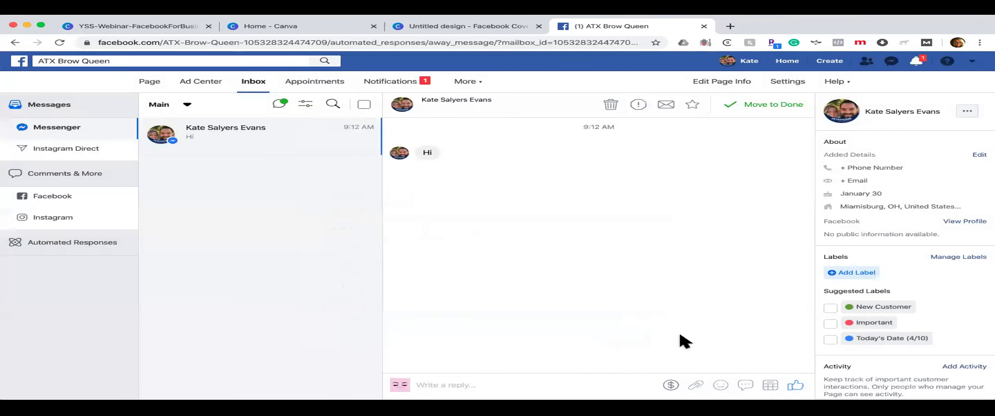
{"action": "scroll", "coordinate": [844, 233], "scroll_direction": "down", "scroll_amount": 3}
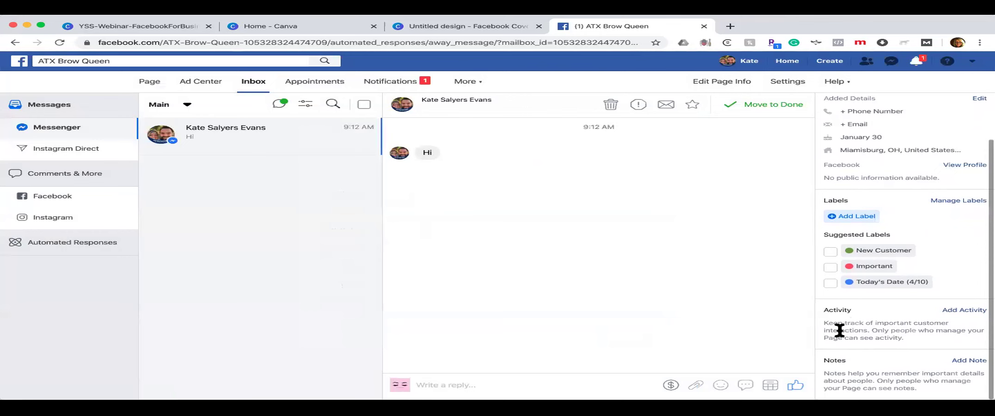
- Add a 'Qualified Lead' label to the contact
{"action": "left_click", "coordinate": [863, 216]}
{"action": "left_click", "coordinate": [862, 238]}
{"action": "type", "text": "Po"}
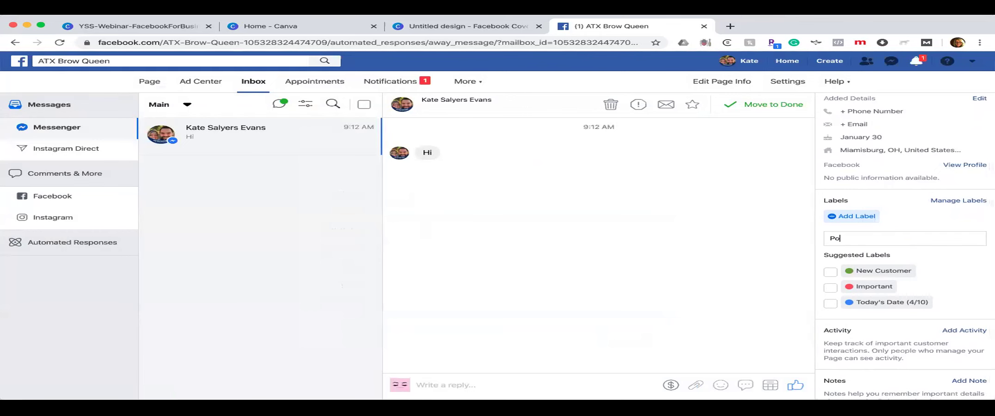
{"action": "type", "text": "tential Lead"}
{"action": "key", "text": "BackSpace"}
{"action": "key", "text": "BackSpace"}
{"action": "key", "text": "BackSpace"}
{"action": "key", "text": "BackSpace"}
{"action": "key", "text": "BackSpace"}
{"action": "key", "text": "BackSpace"}
{"action": "key", "text": "BackSpace"}
{"action": "key", "text": "BackSpace"}
{"action": "key", "text": "BackSpace"}
{"action": "key", "text": "BackSpace"}
{"action": "key", "text": "BackSpace"}
{"action": "key", "text": "BackSpace"}
{"action": "key", "text": "BackSpace"}
{"action": "key", "text": "BackSpace"}
{"action": "type", "text": "Qualified Lead"}
{"action": "key", "text": "Return"}
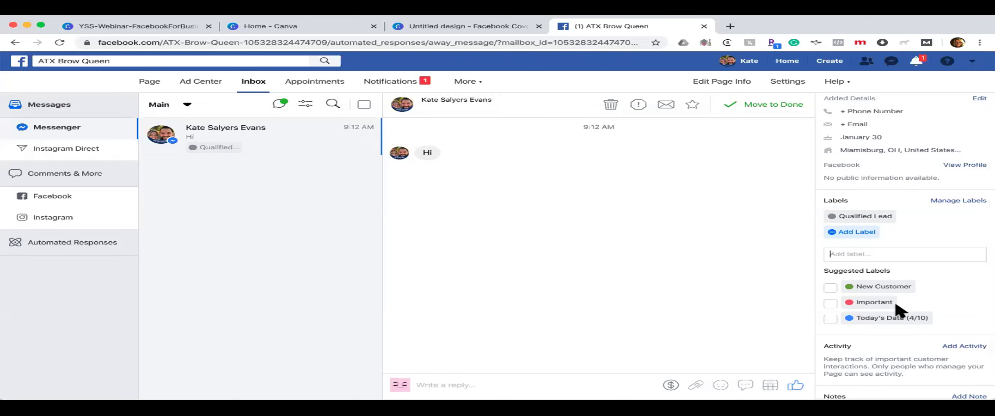
- Add the suggested Apr 10 and New Customer labels, then review the loggable activities
{"action": "left_click", "coordinate": [830, 319]}
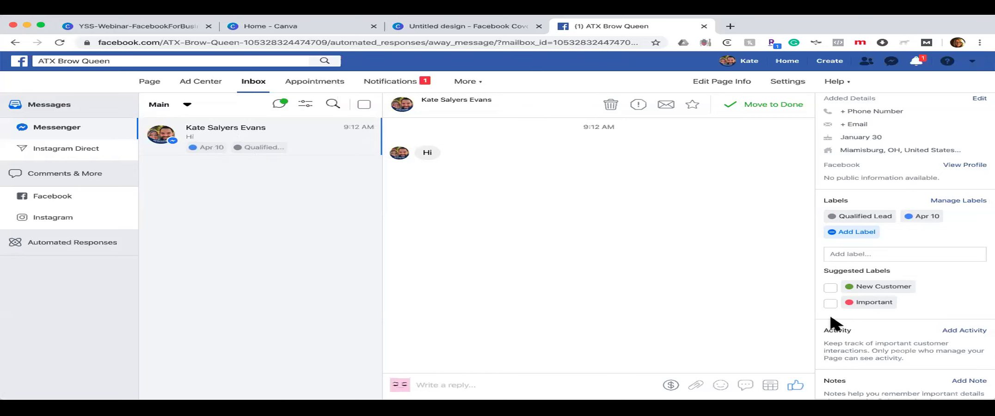
{"action": "left_click", "coordinate": [830, 289]}
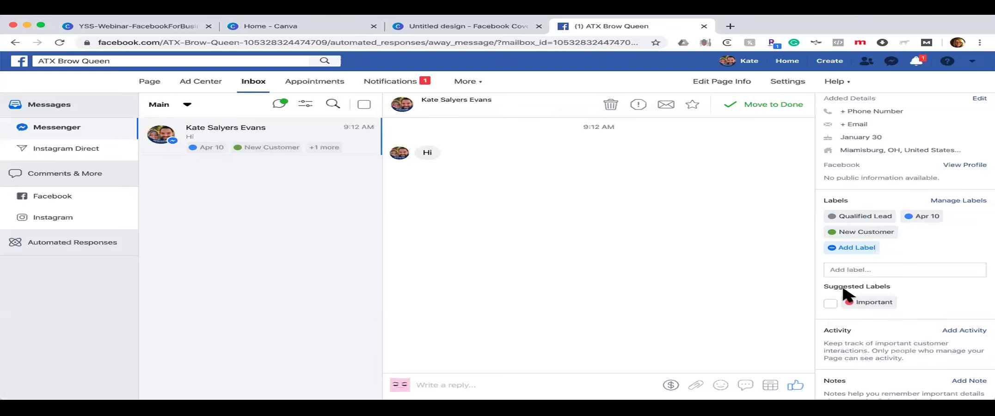
{"action": "left_click", "coordinate": [947, 332]}
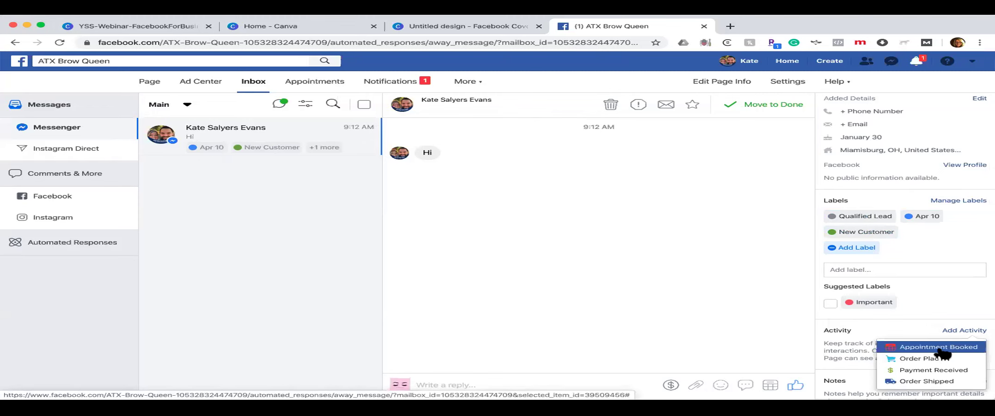
{"action": "scroll", "coordinate": [898, 337], "scroll_direction": "down", "scroll_amount": 1}
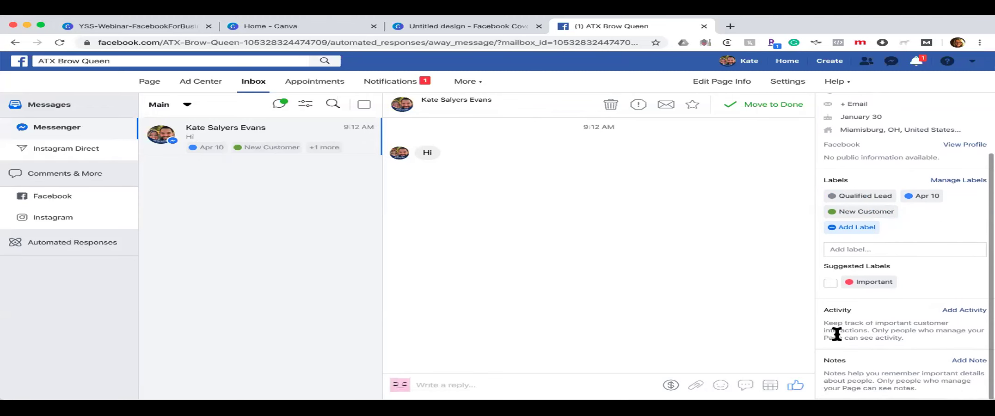
- Save a contact note that the customer wants to work directly with a named staff member
{"action": "left_click", "coordinate": [971, 362]}
{"action": "type", "text": "Kate wants to work direc"}
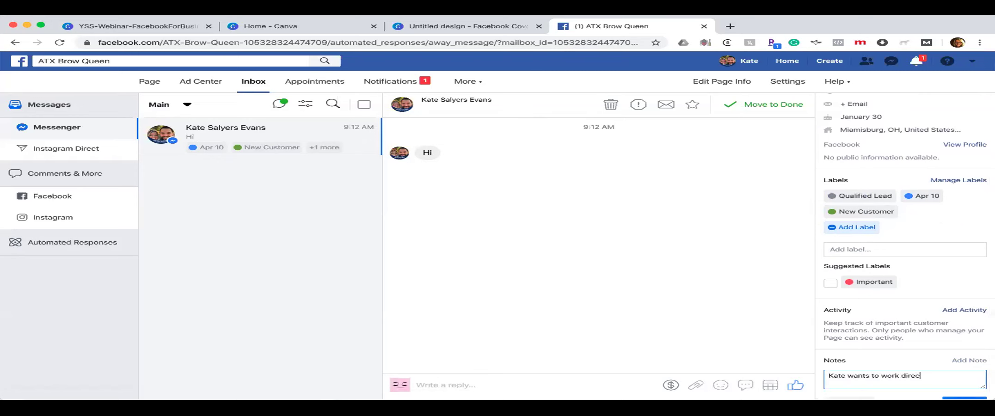
{"action": "scroll", "coordinate": [942, 388], "scroll_direction": "down", "scroll_amount": 2}
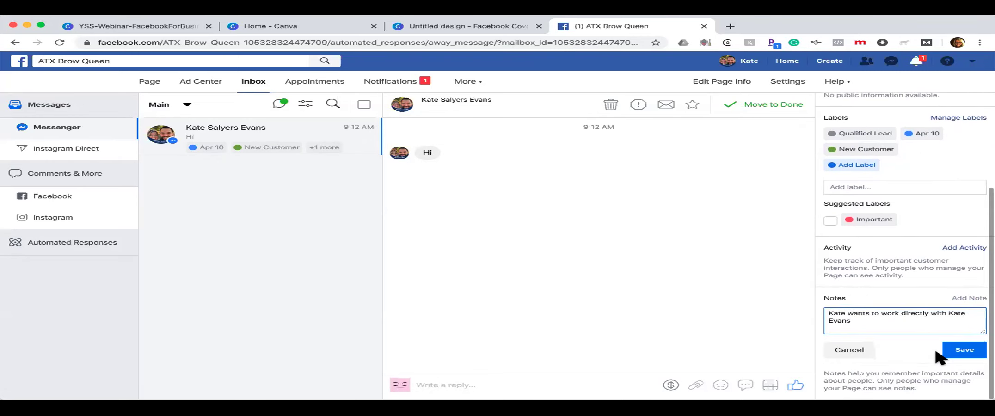
{"action": "scroll", "coordinate": [826, 350], "scroll_direction": "up", "scroll_amount": 1}
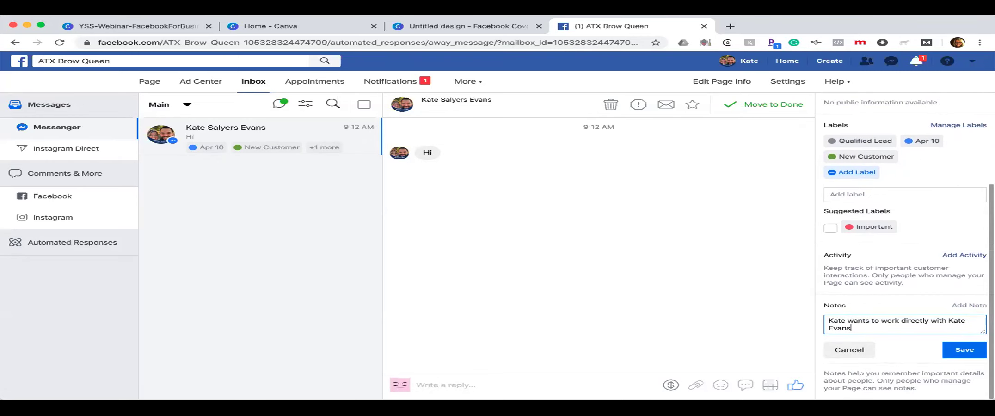
{"action": "left_click", "coordinate": [961, 350]}
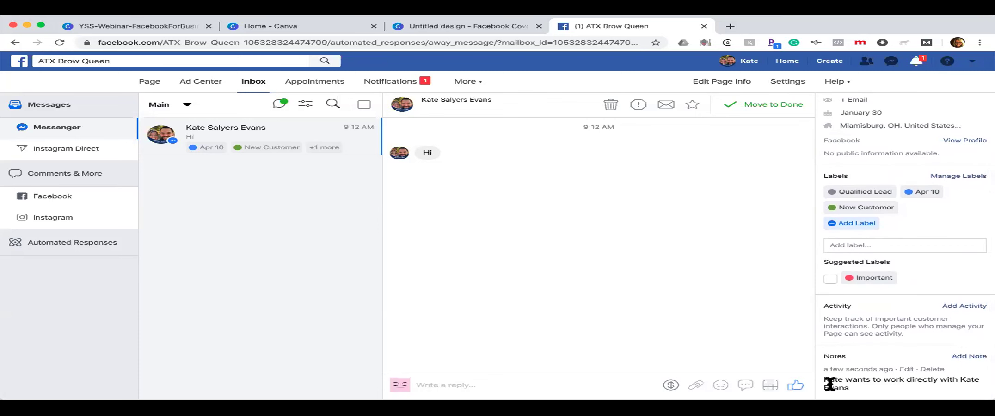
{"action": "scroll", "coordinate": [855, 342], "scroll_direction": "up", "scroll_amount": 3}
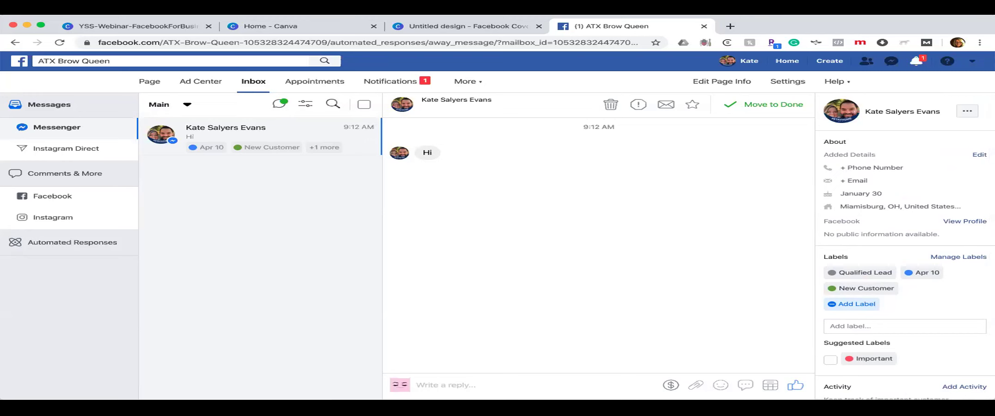
- Send the reply 'Hello, I'm glad that we were able to help.' and mark the conversation done
{"action": "type", "text": "Hello, I'm glad we"}
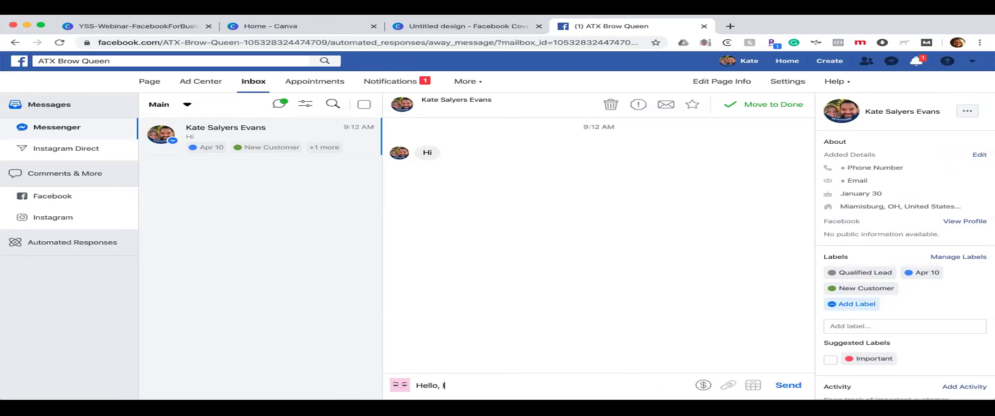
{"action": "key", "text": "BackSpace"}
{"action": "key", "text": "BackSpace"}
{"action": "type", "text": "that"}
{"action": "key", "text": "BackSpace"}
{"action": "key", "text": "BackSpace"}
{"action": "key", "text": "BackSpace"}
{"action": "key", "text": "BackSpace"}
{"action": "type", "text": "that we were able to eh"}
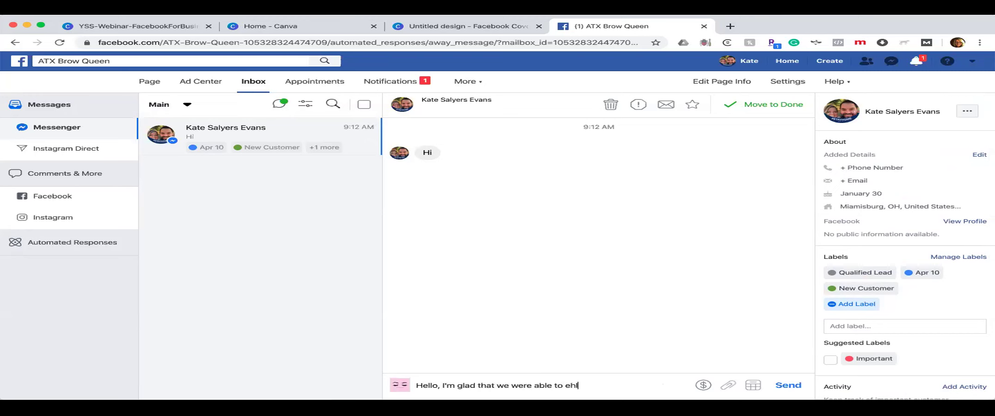
{"action": "type", "text": "help."}
{"action": "key", "text": "Return"}
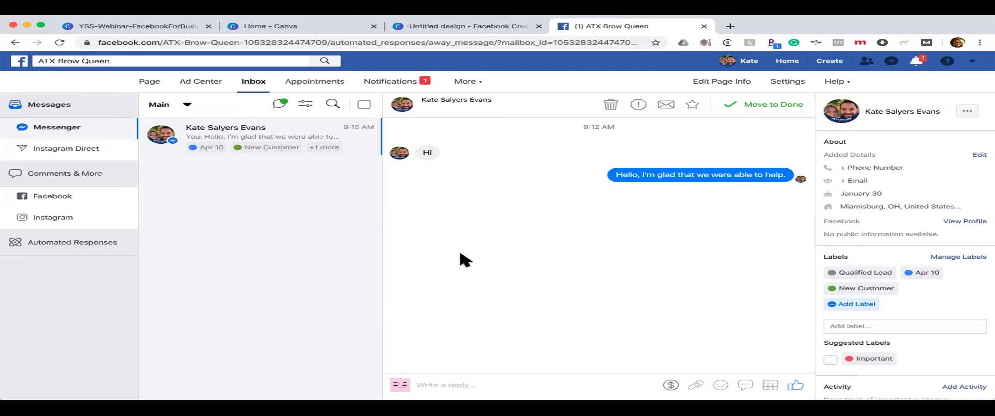
{"action": "left_click", "coordinate": [764, 109]}
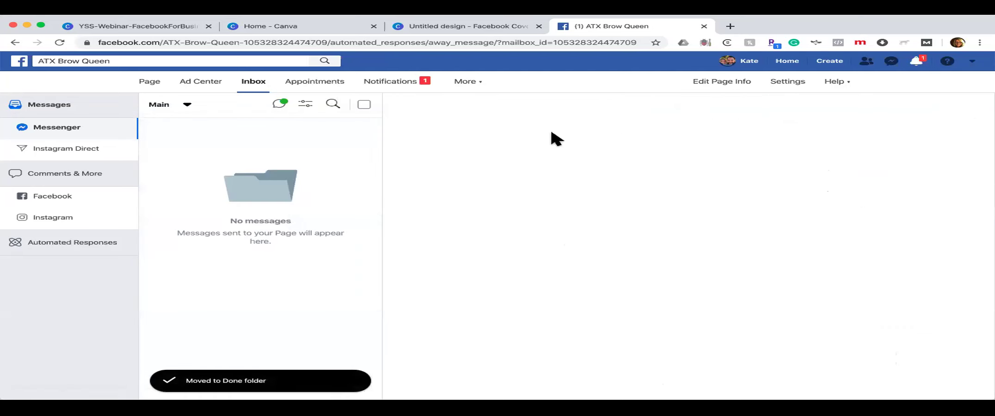
{"action": "left_click", "coordinate": [169, 107]}
{"action": "left_click", "coordinate": [185, 158]}
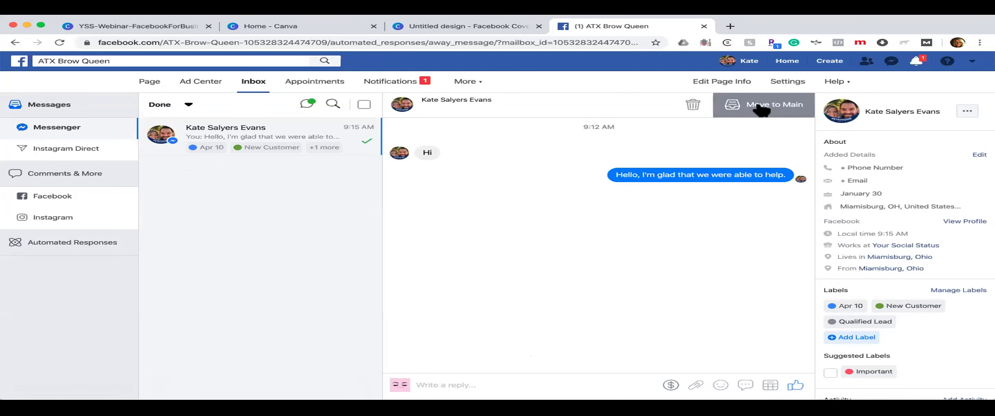
{"action": "left_click", "coordinate": [760, 108]}
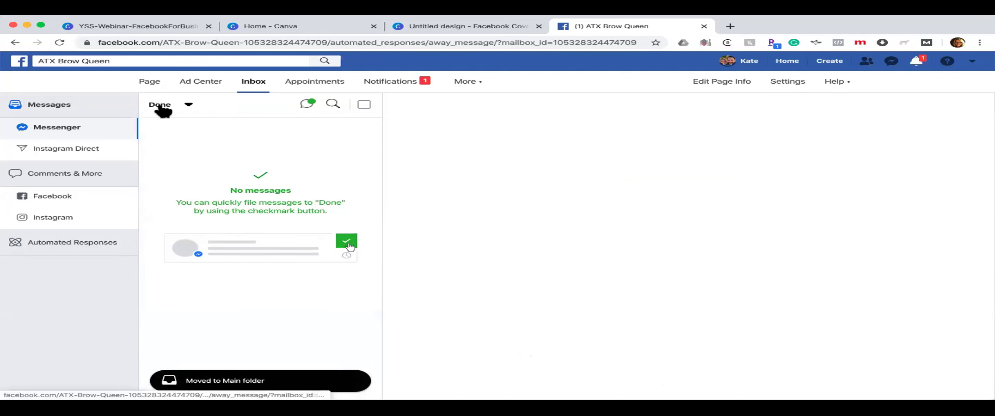
{"action": "left_click", "coordinate": [187, 107]}
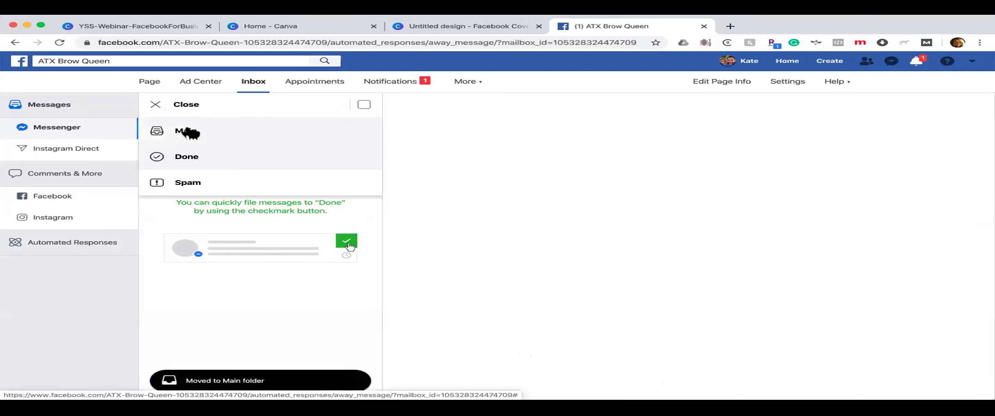
{"action": "left_click", "coordinate": [183, 131]}
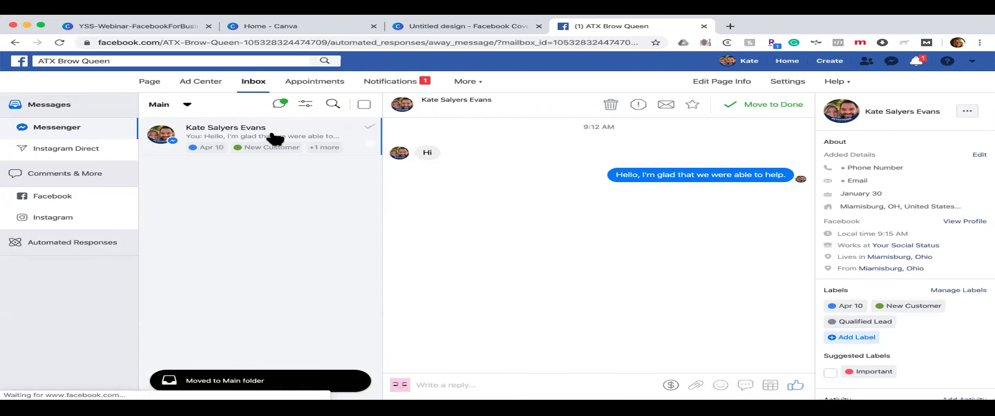
{"action": "left_click", "coordinate": [451, 385]}
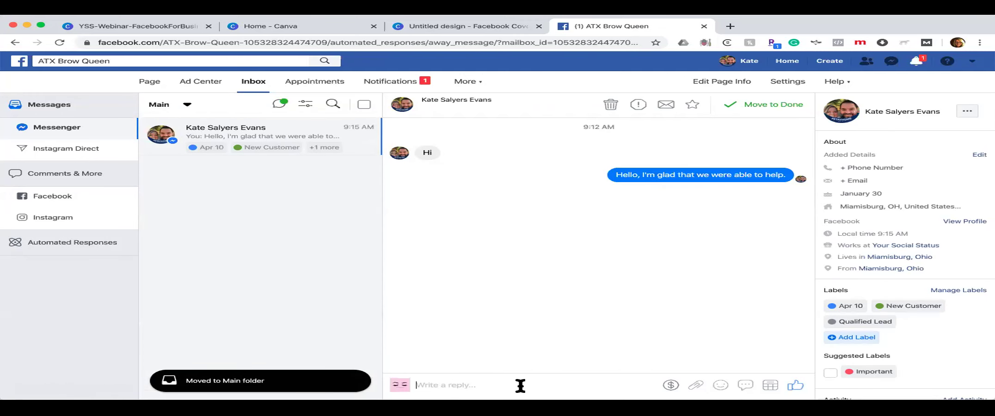
{"action": "left_click", "coordinate": [670, 385]}
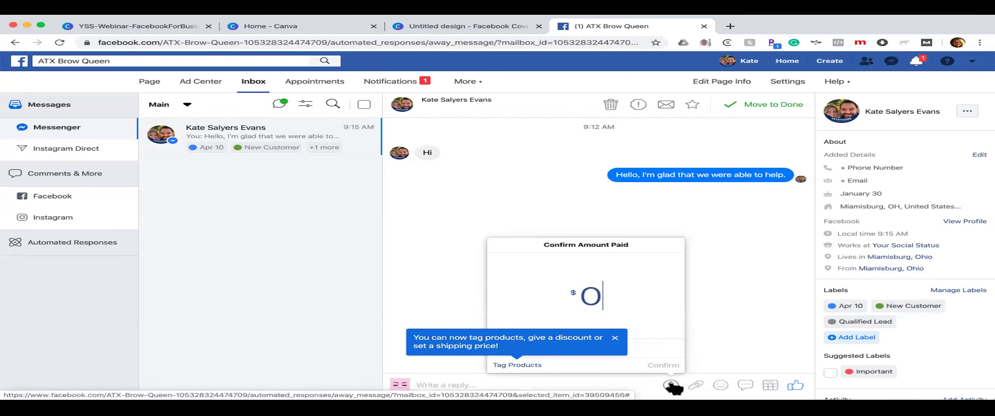
{"action": "type", "text": "50"}
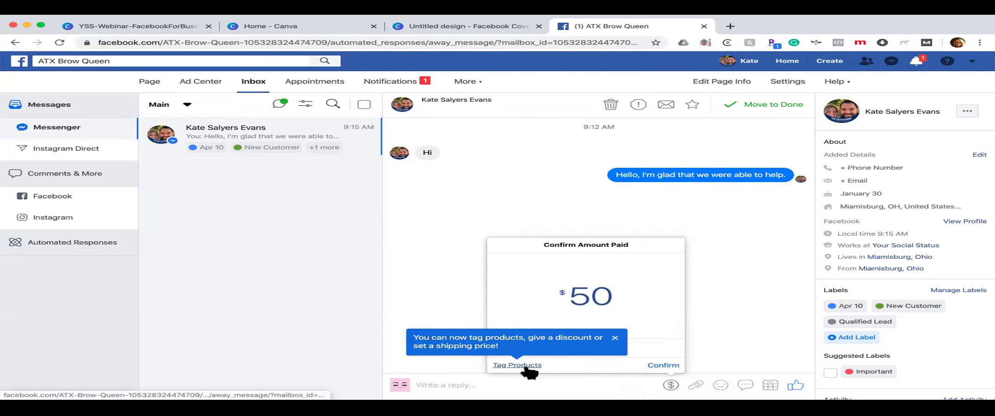
{"action": "left_click", "coordinate": [527, 365]}
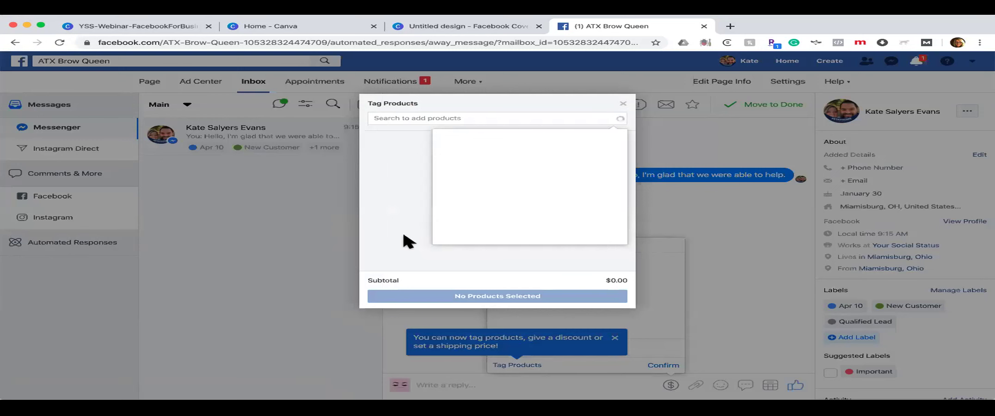
{"action": "left_click", "coordinate": [624, 103]}
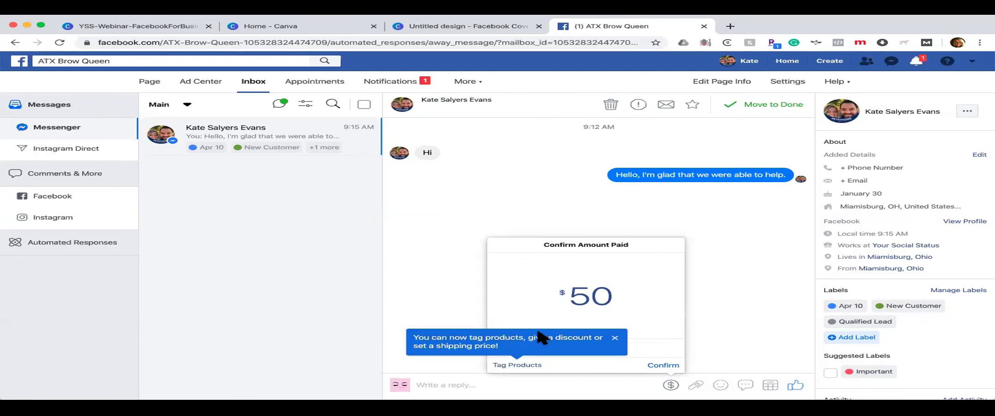
{"action": "left_click", "coordinate": [615, 337]}
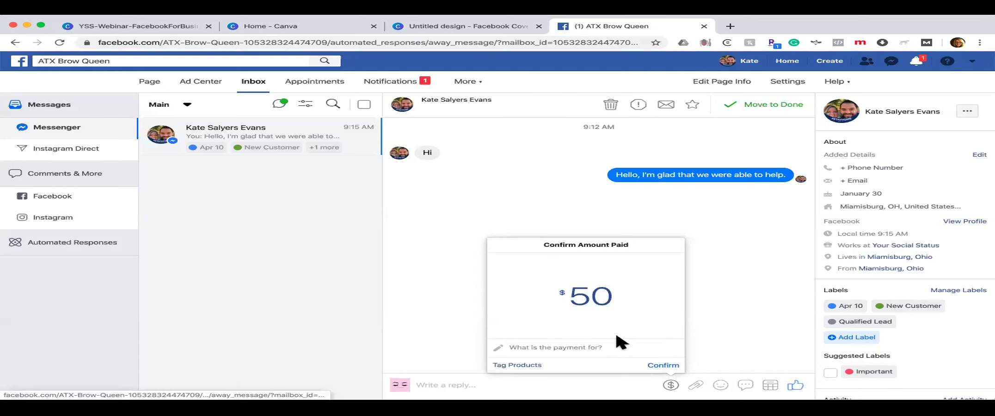
{"action": "left_click", "coordinate": [589, 347]}
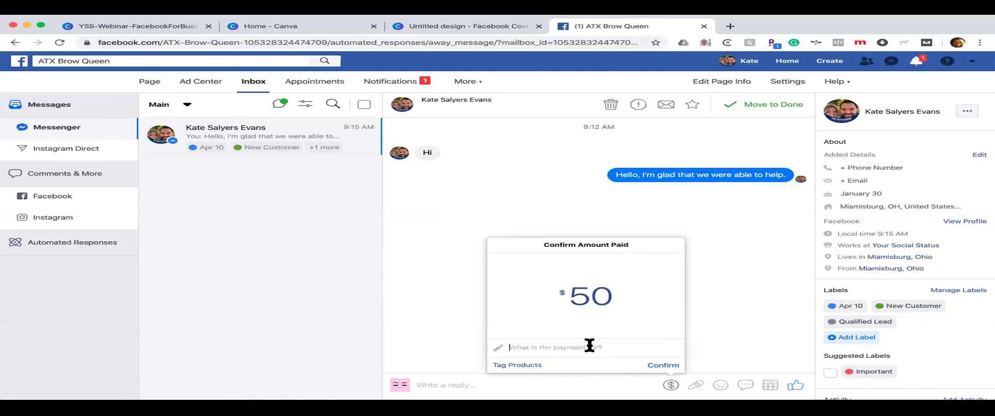
{"action": "type", "text": "Br"}
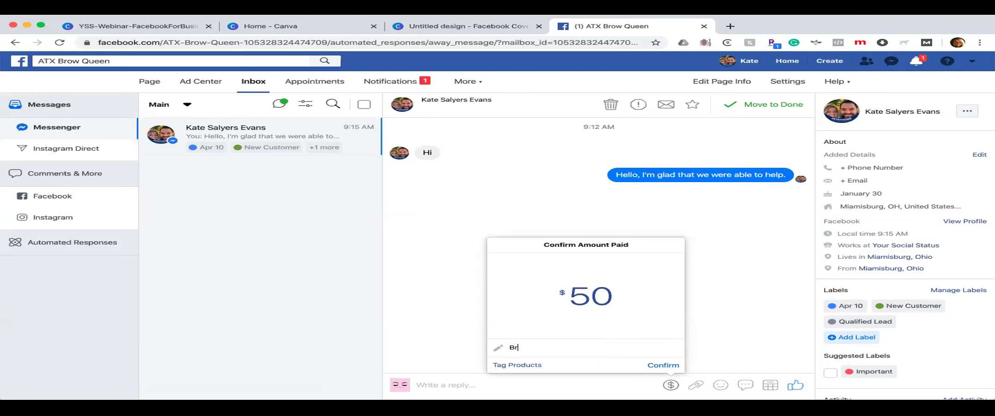
{"action": "type", "text": "ow Threading Package"}
{"action": "left_click", "coordinate": [514, 386]}
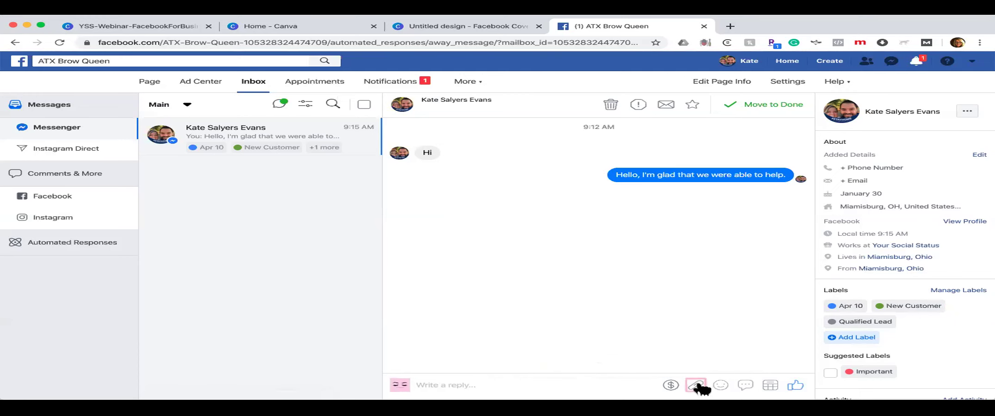
- Cancel a file attachment, then open the empty saved replies and start a new one
{"action": "left_click", "coordinate": [700, 387]}
{"action": "key", "text": "Escape"}
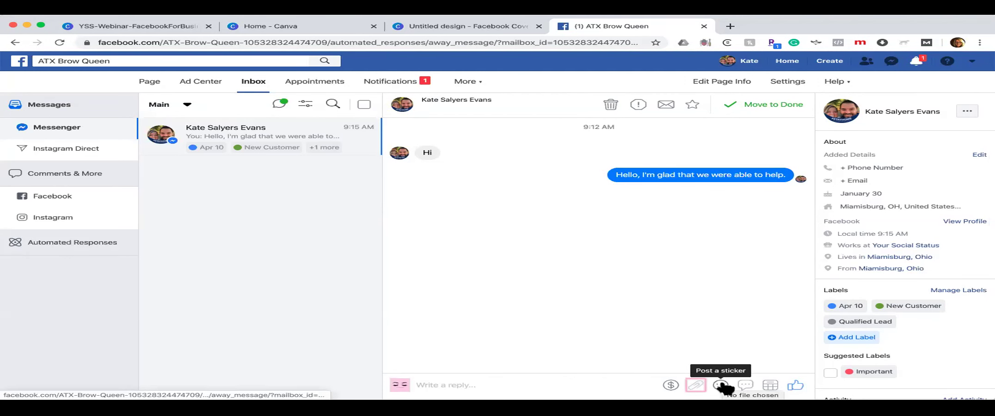
{"action": "left_click", "coordinate": [745, 386]}
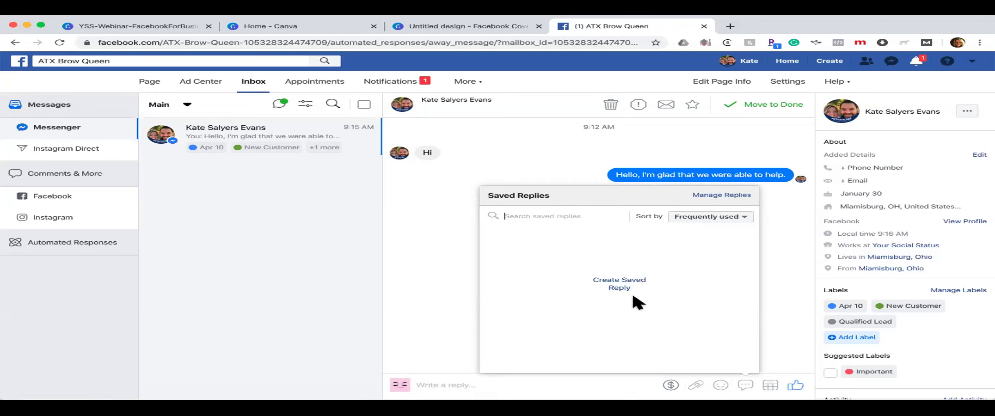
{"action": "left_click", "coordinate": [613, 283]}
- Title the saved reply 'Private Party Info' with a 'Hi {first name}' greeting and thank-you paragraph
{"action": "left_click", "coordinate": [387, 116]}
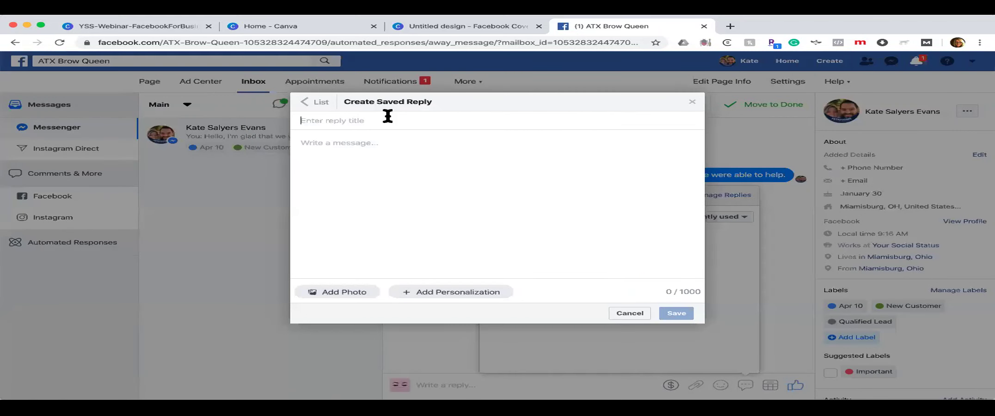
{"action": "type", "text": "Private Party Inv"}
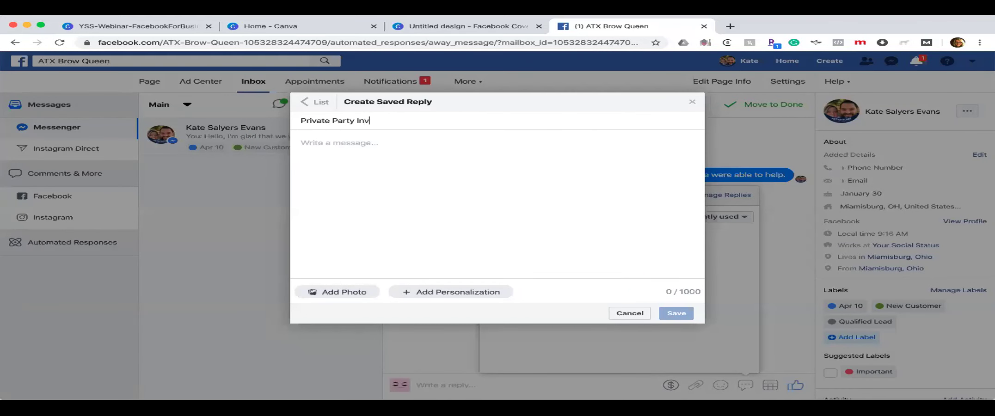
{"action": "key", "text": "BackSpace"}
{"action": "type", "text": "fo"}
{"action": "type", "text": "Hi"}
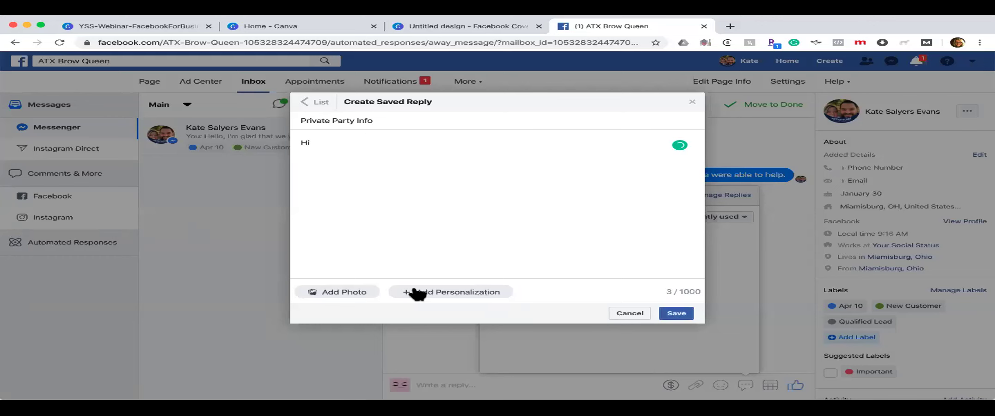
{"action": "left_click", "coordinate": [411, 292]}
{"action": "left_click", "coordinate": [370, 124]}
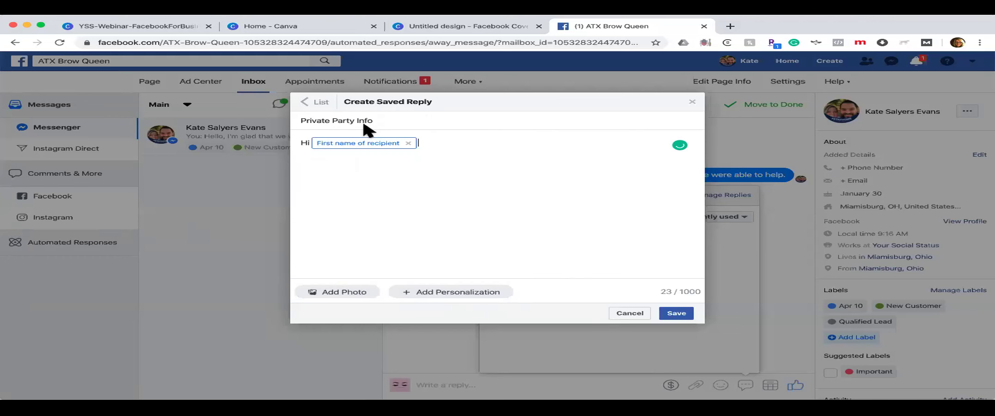
{"action": "key", "text": "Return"}
{"action": "type", "text": "Thank "}
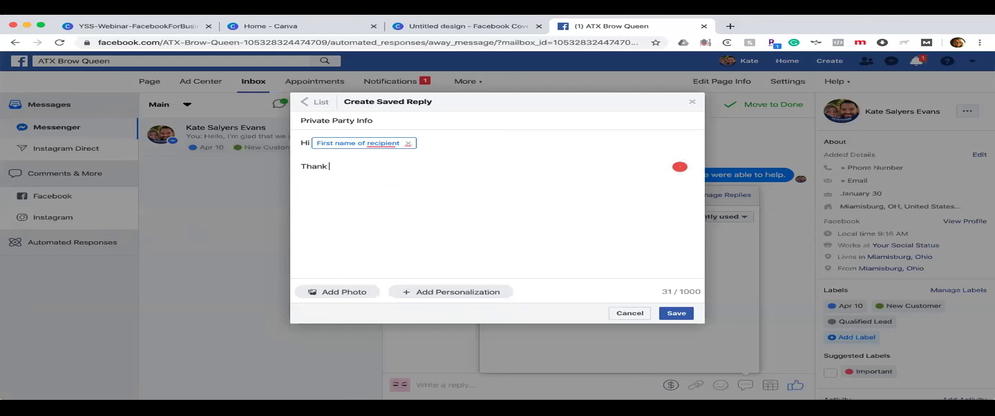
{"action": "type", "text": "you so much for your"}
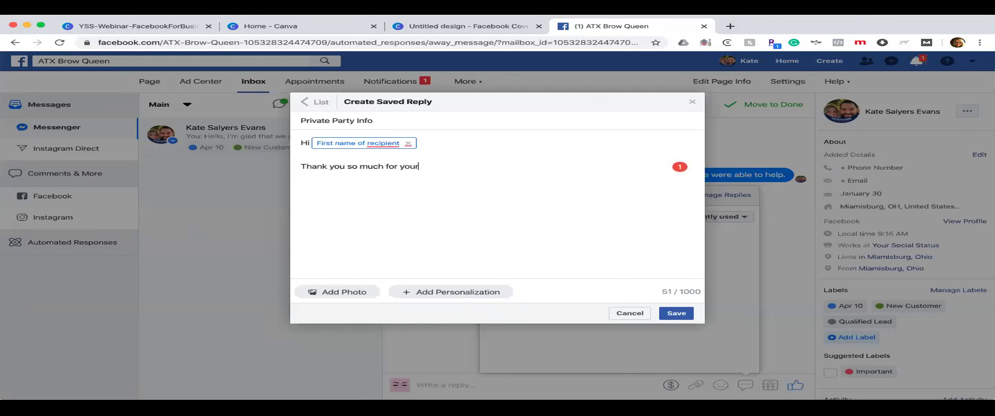
{"action": "type", "text": " request about more information regard"}
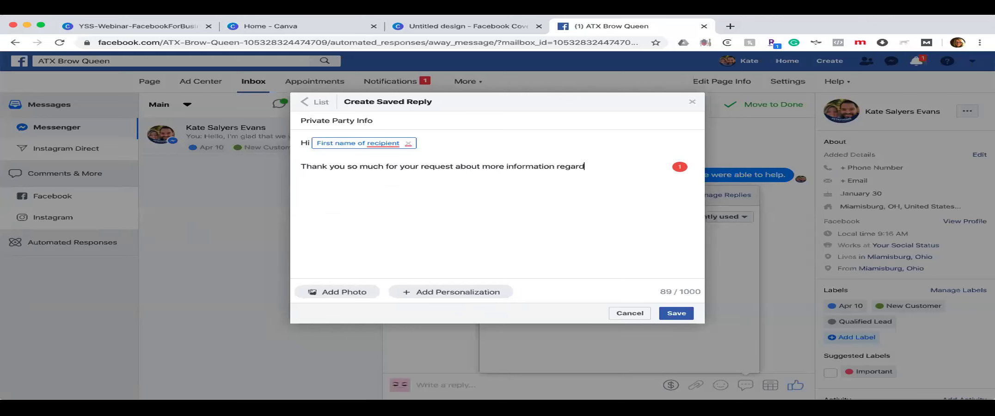
{"action": "type", "text": "ing our private parties."}
{"action": "key", "text": "Return"}
{"action": "key", "text": "Return"}
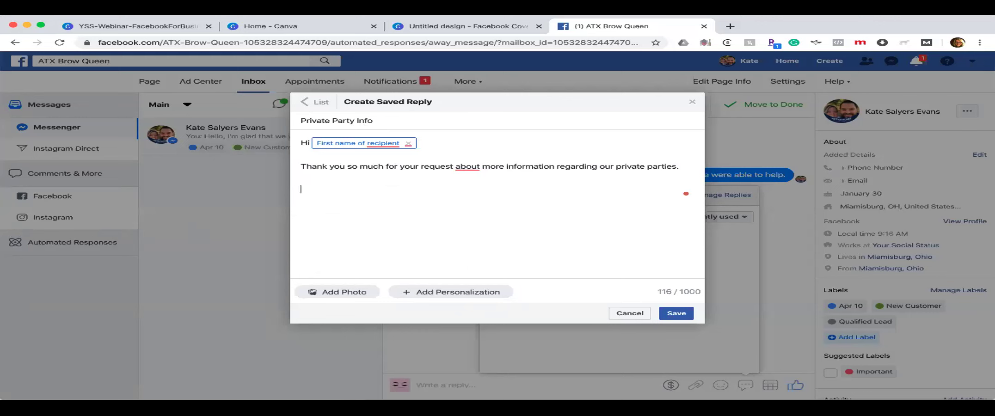
{"action": "type", "text": "a;sdlkjfaslkdj'bafkldjb'"}
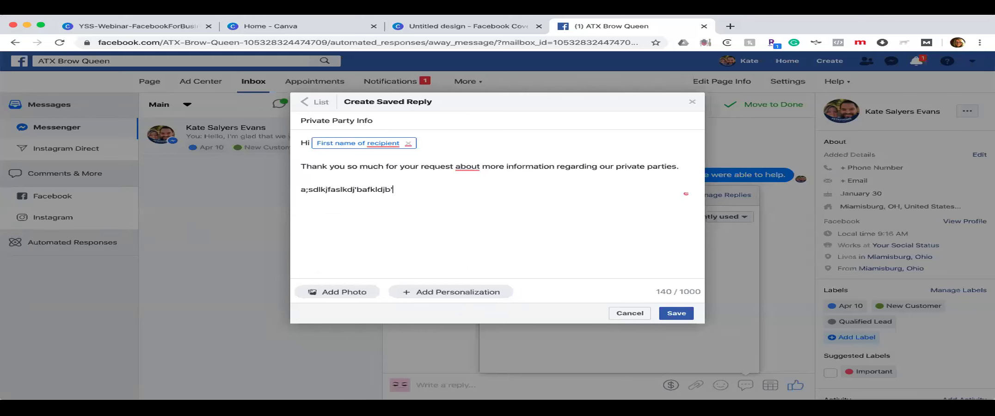
- Add a photo, replace the junk line with the private-parties link sentence, and save the reply
{"action": "left_click", "coordinate": [334, 289]}
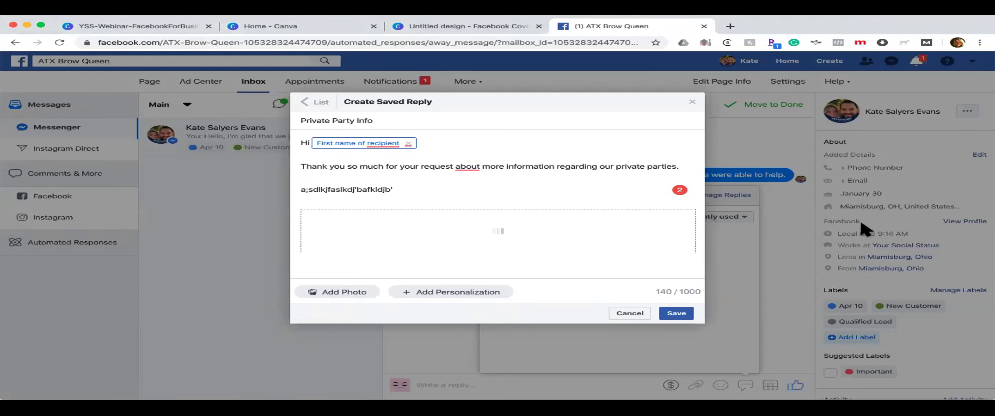
{"action": "left_click_drag", "start_coordinate": [401, 189], "coordinate": [272, 191]}
{"action": "key", "text": "BackSpace"}
{"action": "type", "text": "To get started, visit https://mywebsite.com/private-parties for more information."}
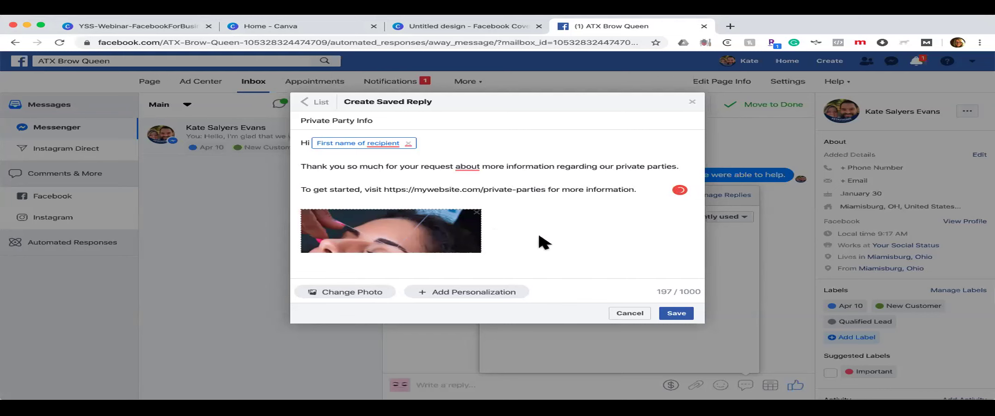
{"action": "scroll", "coordinate": [544, 241], "scroll_direction": "down", "scroll_amount": 3}
{"action": "scroll", "coordinate": [544, 241], "scroll_direction": "up", "scroll_amount": 3}
{"action": "left_click", "coordinate": [677, 313]}
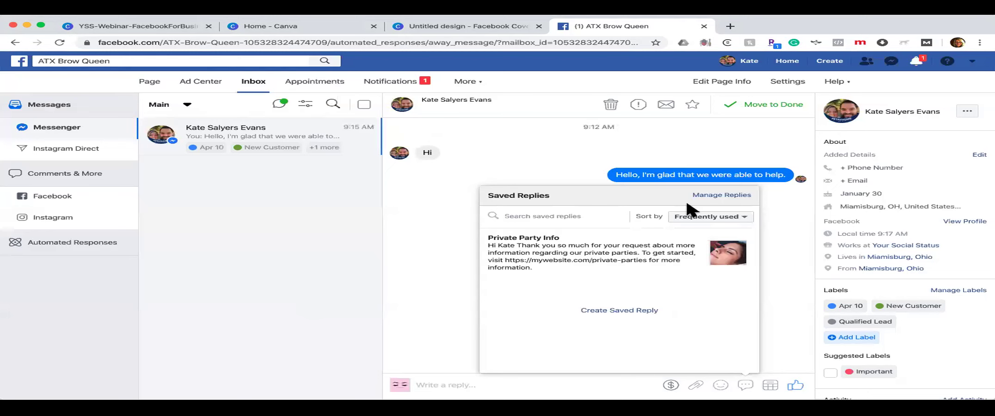
{"action": "left_click", "coordinate": [457, 386]}
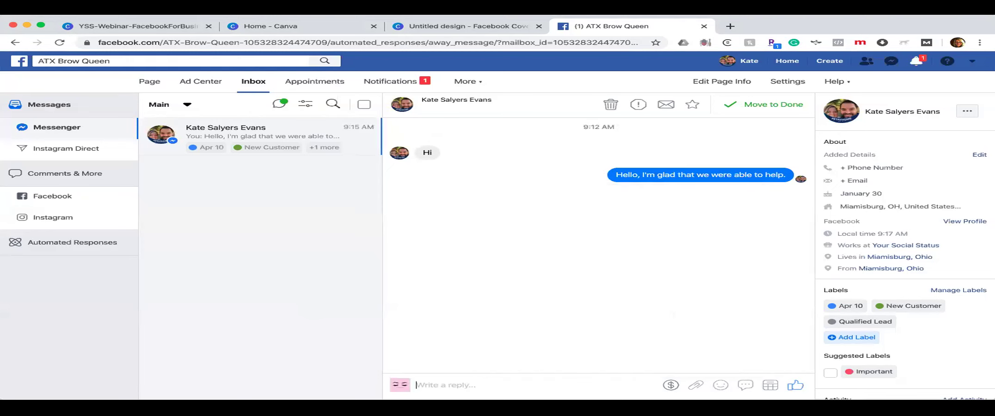
- Insert the Private Party Info saved reply and send it with its photo
{"action": "left_click", "coordinate": [745, 385]}
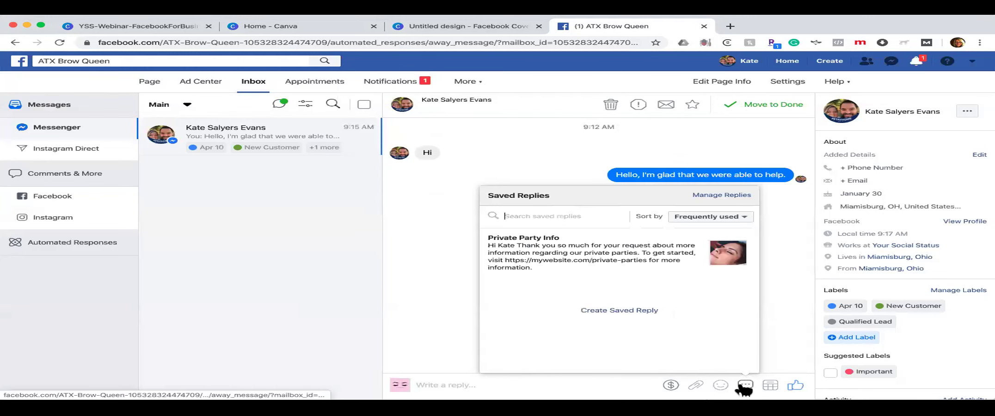
{"action": "left_click", "coordinate": [537, 244]}
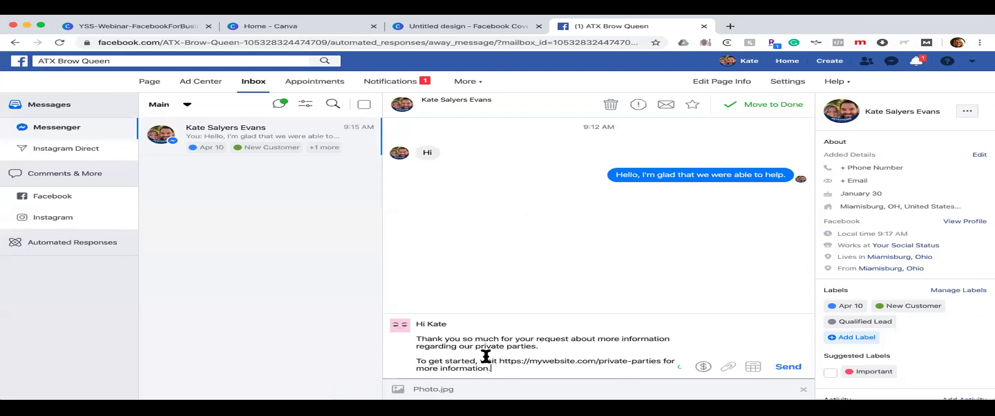
{"action": "key", "text": "Return"}
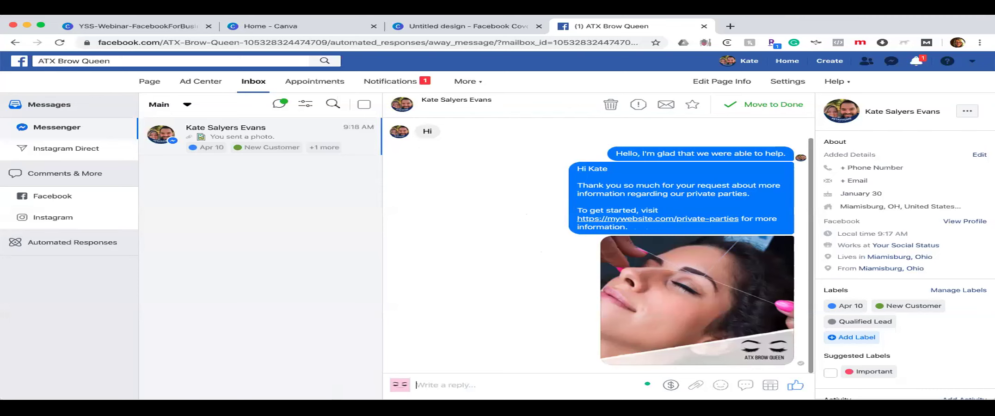
- Book an April 11, 8:45–9:15 AM appointment with a brows-and-tinting staff note, send a like, and mark done
{"action": "left_click", "coordinate": [770, 386]}
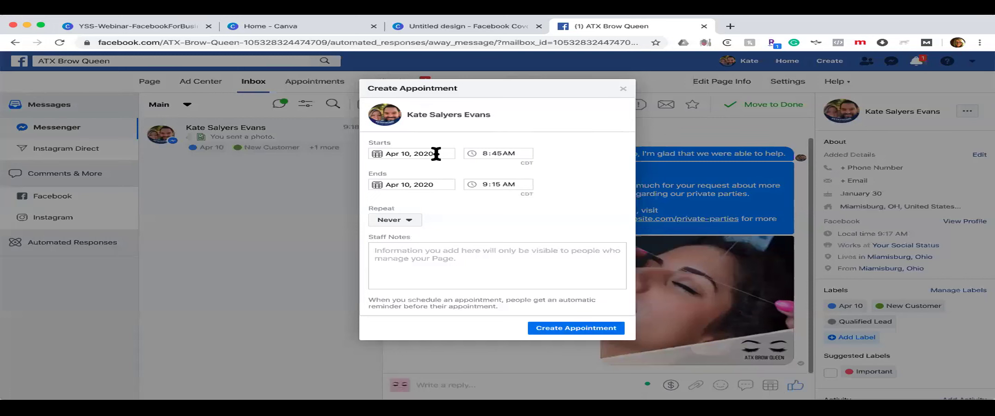
{"action": "left_click", "coordinate": [397, 153]}
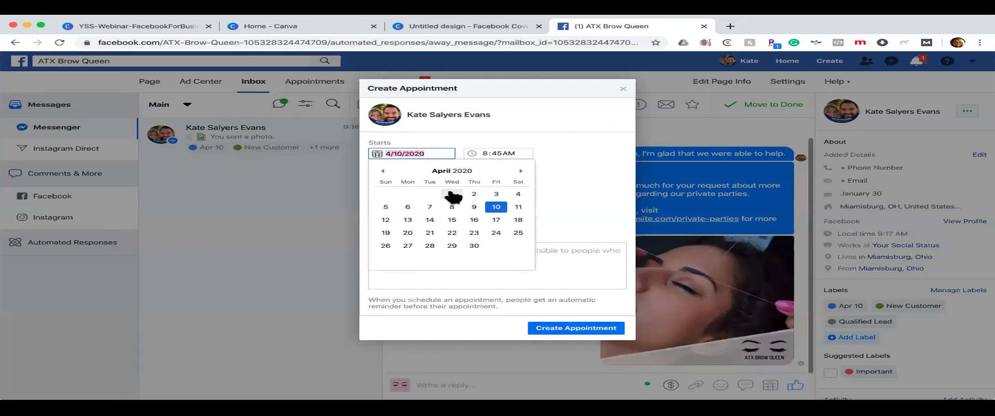
{"action": "left_click", "coordinate": [523, 208]}
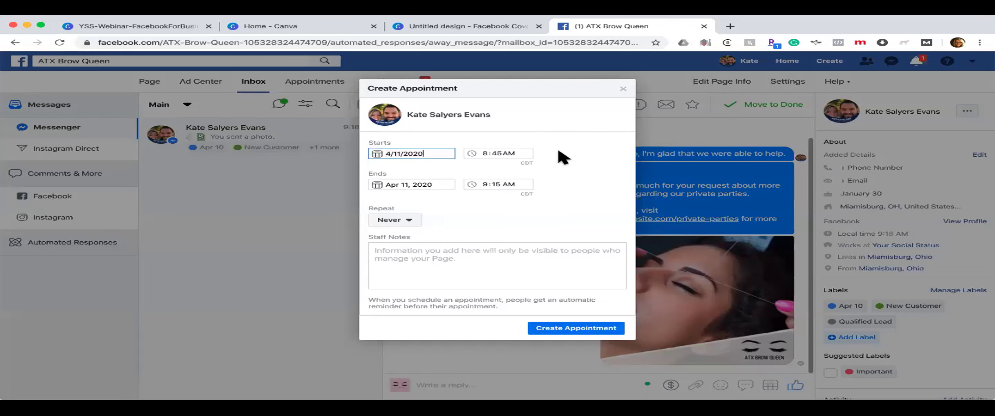
{"action": "left_click", "coordinate": [409, 262]}
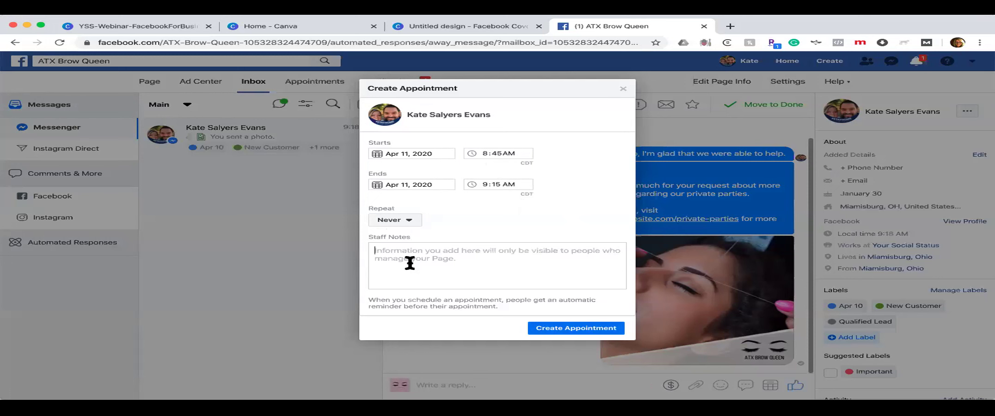
{"action": "type", "text": "Kate will b"}
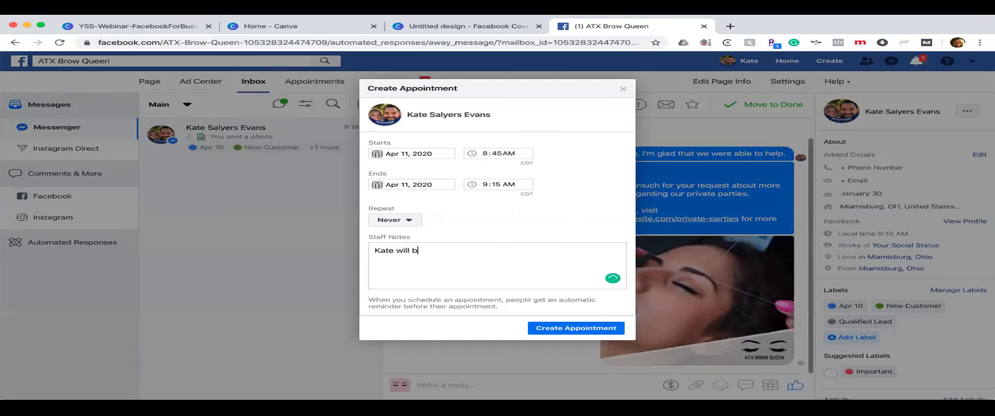
{"action": "type", "text": "e coming Saturday"}
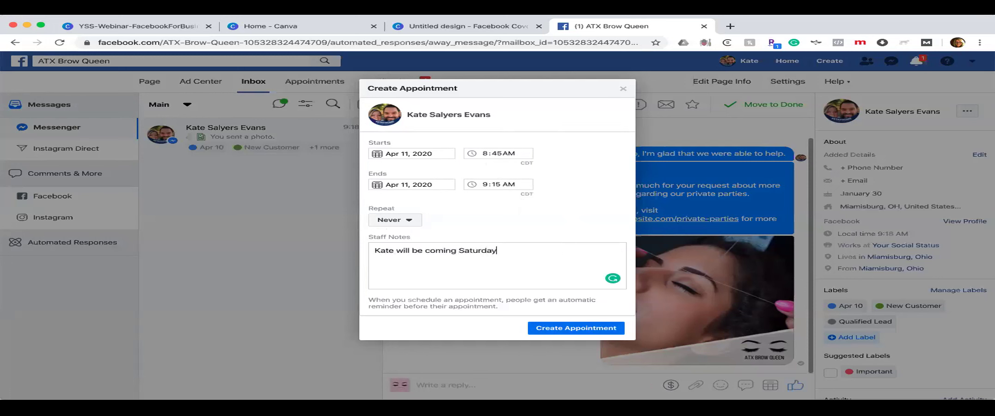
{"action": "type", "text": " for brows and tingting"}
{"action": "key", "text": "BackSpace"}
{"action": "key", "text": "BackSpace"}
{"action": "key", "text": "BackSpace"}
{"action": "key", "text": "BackSpace"}
{"action": "key", "text": "BackSpace"}
{"action": "type", "text": "ting"}
{"action": "left_click", "coordinate": [585, 328]}
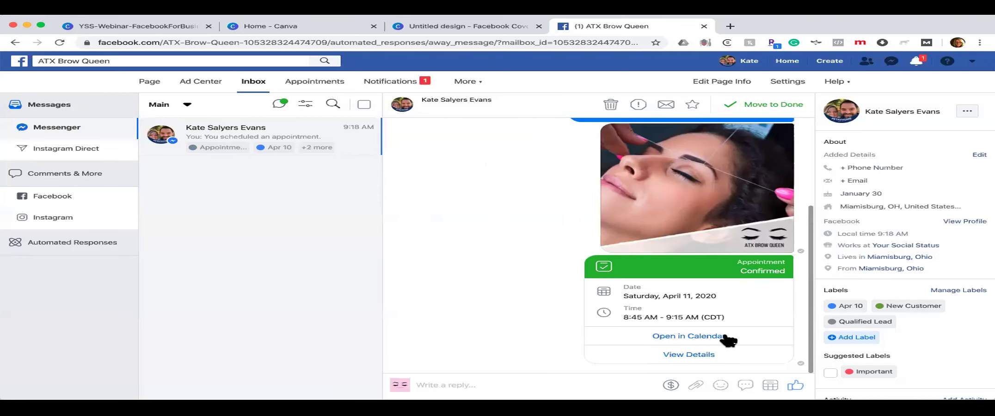
{"action": "left_click", "coordinate": [796, 385]}
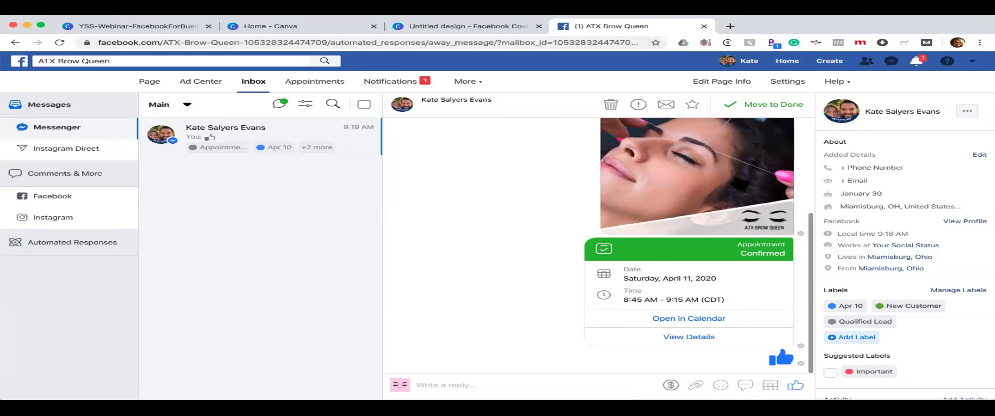
{"action": "left_click", "coordinate": [777, 106]}
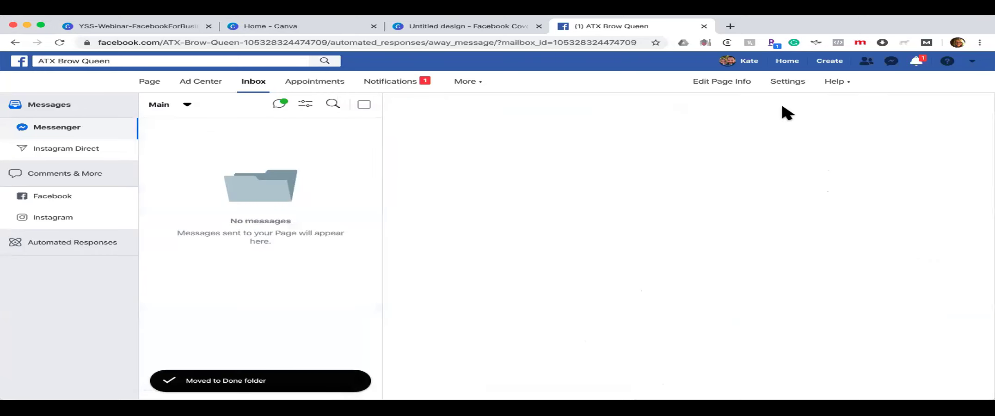
- View the conversation in the Done folder, then switch to Instagram Direct
{"action": "left_click", "coordinate": [184, 104]}
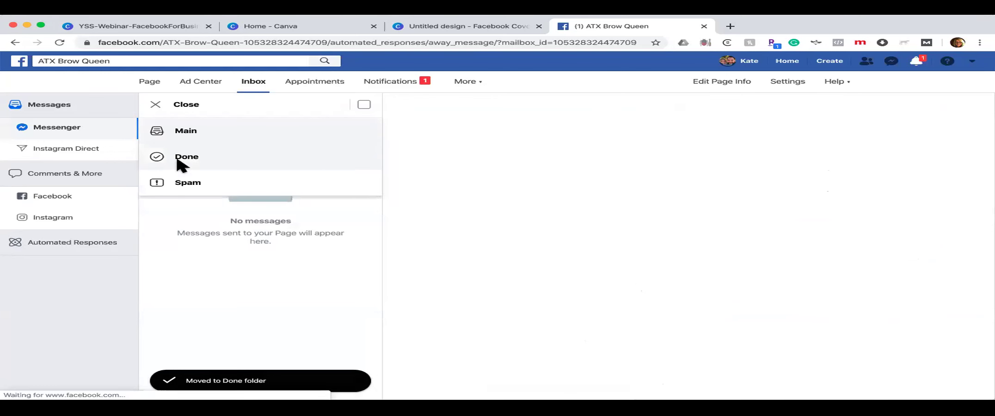
{"action": "left_click", "coordinate": [183, 158]}
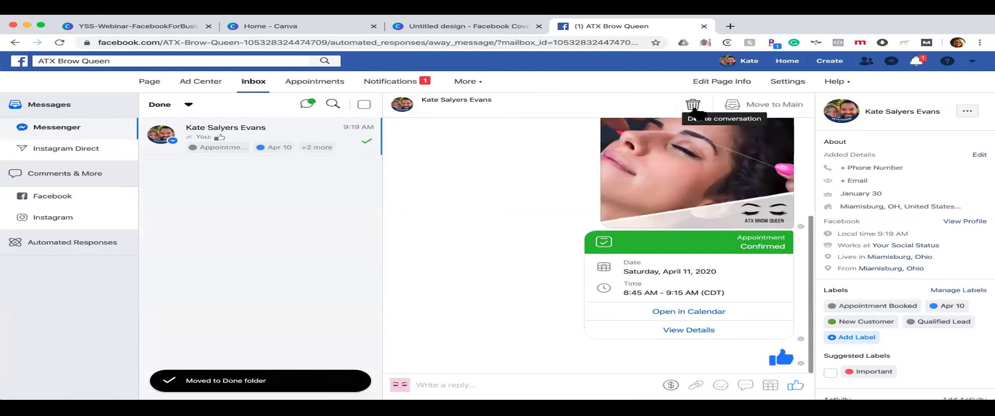
{"action": "mouse_move", "coordinate": [319, 148]}
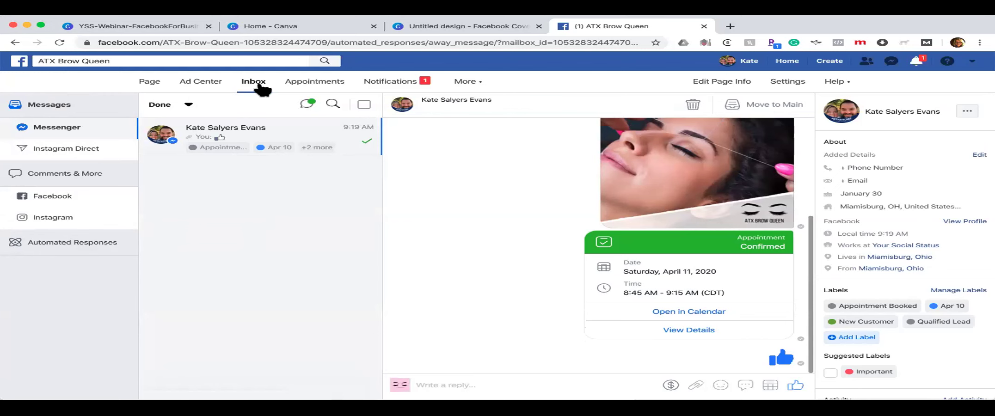
{"action": "left_click", "coordinate": [21, 158]}
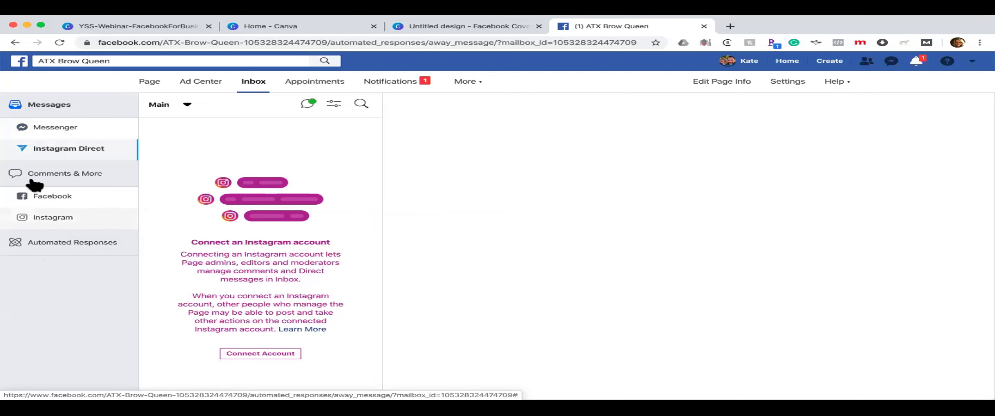
- Browse the Facebook and Instagram comments, then open the Page's notifications
{"action": "left_click", "coordinate": [50, 196]}
{"action": "left_click", "coordinate": [55, 216]}
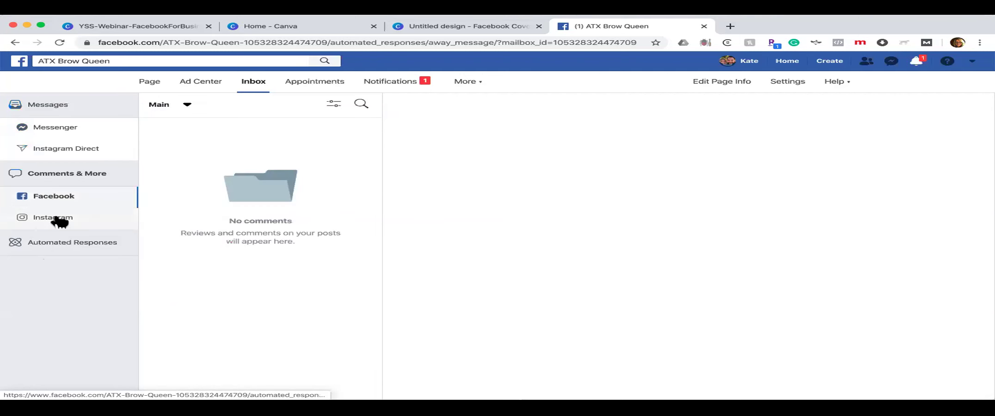
{"action": "left_click", "coordinate": [51, 200]}
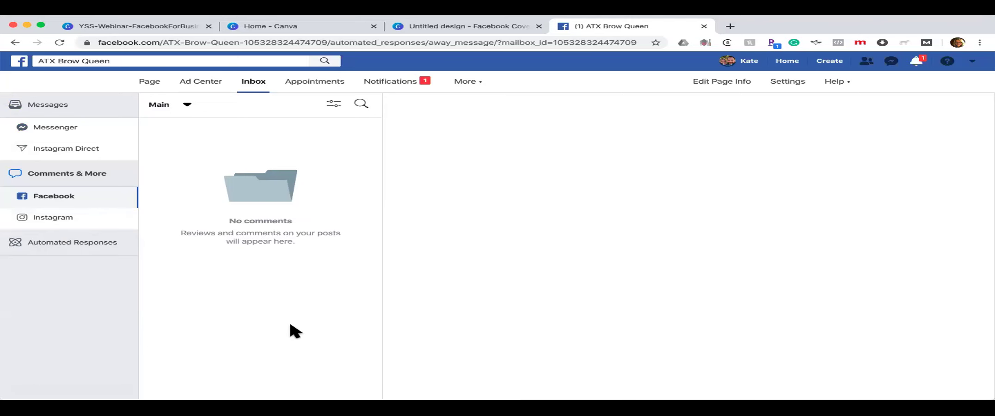
{"action": "left_click", "coordinate": [390, 80]}
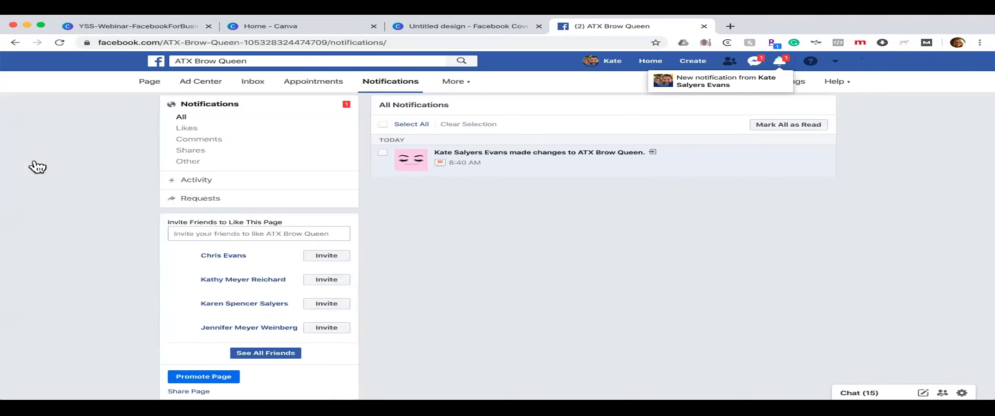
- Open the page change history in a new tab, then return to the Page inbox
{"action": "left_click", "coordinate": [502, 162]}
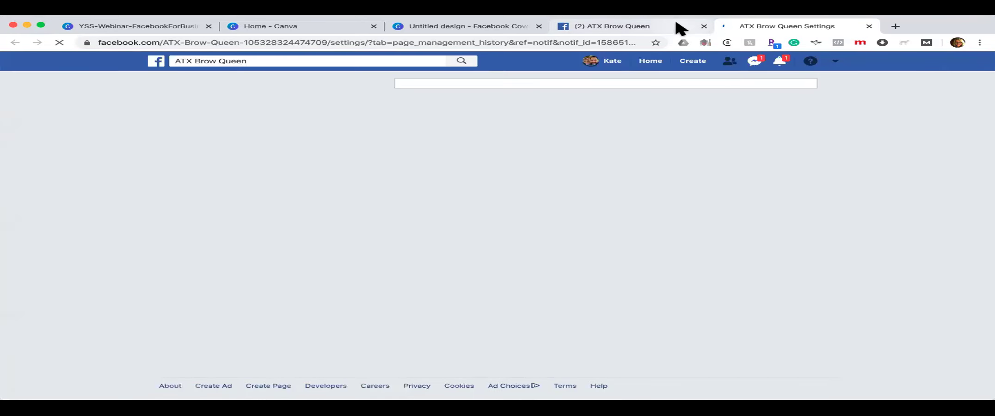
{"action": "left_click", "coordinate": [677, 27]}
{"action": "left_click", "coordinate": [253, 82]}
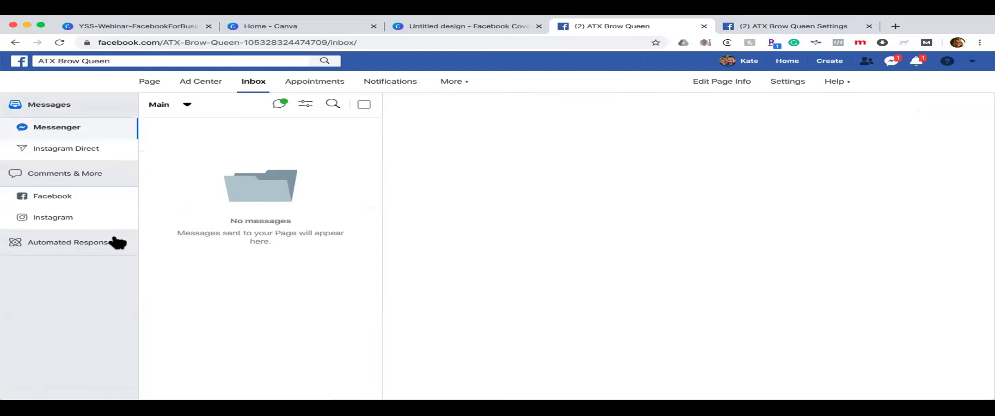
{"action": "left_click", "coordinate": [79, 217]}
- Collapse Greet Customers in Automated Responses, then open the ATX Brow Queen Page settings
{"action": "left_click", "coordinate": [79, 244]}
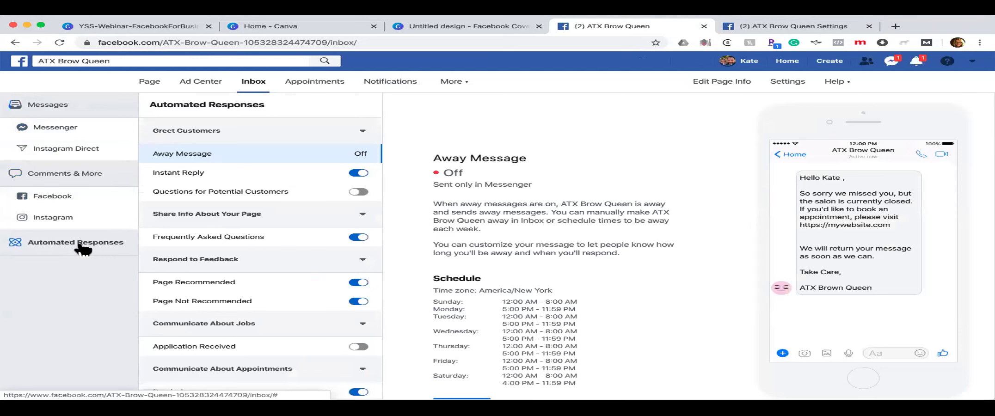
{"action": "scroll", "coordinate": [296, 197], "scroll_direction": "down", "scroll_amount": 1}
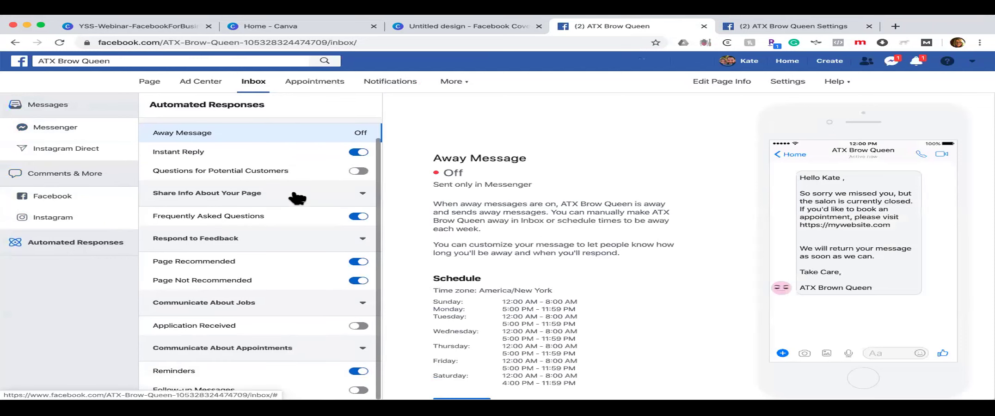
{"action": "scroll", "coordinate": [296, 198], "scroll_direction": "up", "scroll_amount": 1}
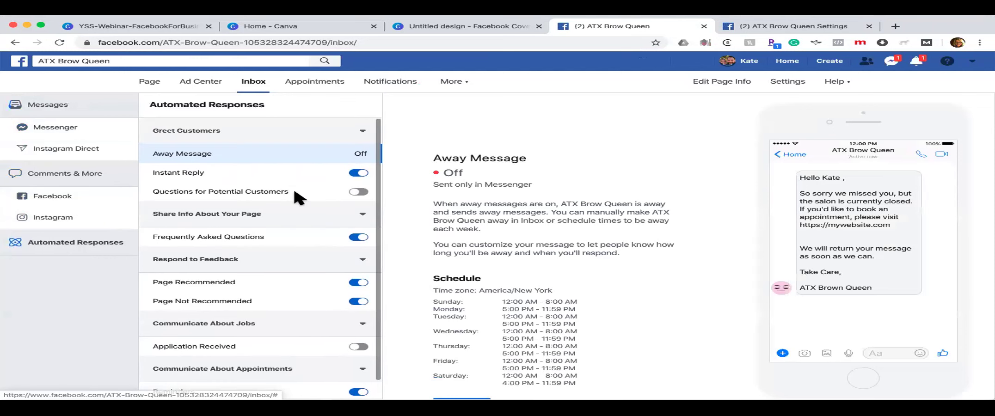
{"action": "left_click", "coordinate": [363, 132]}
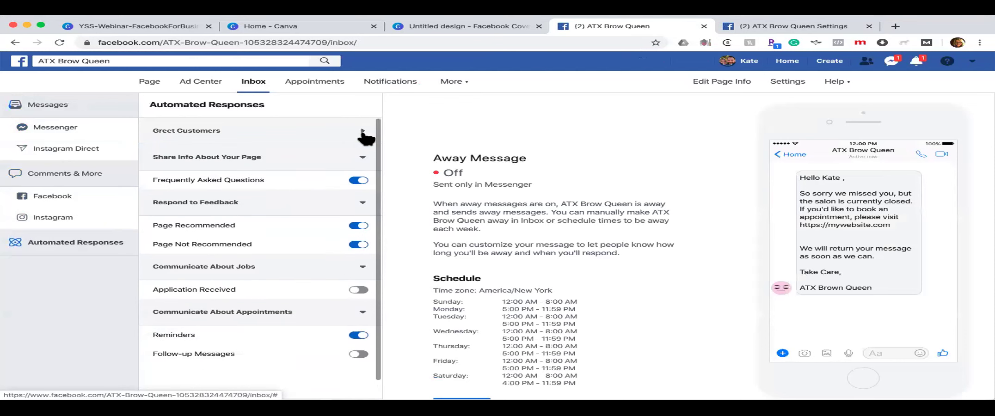
{"action": "left_click", "coordinate": [156, 84]}
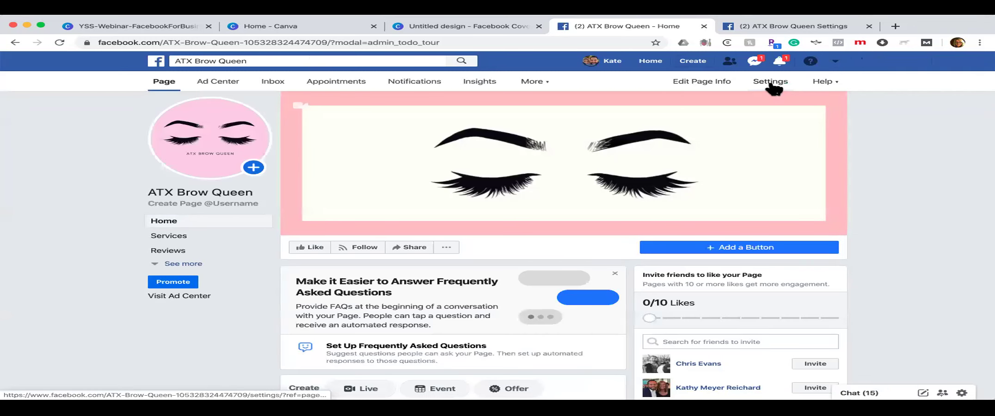
{"action": "left_click", "coordinate": [770, 83]}
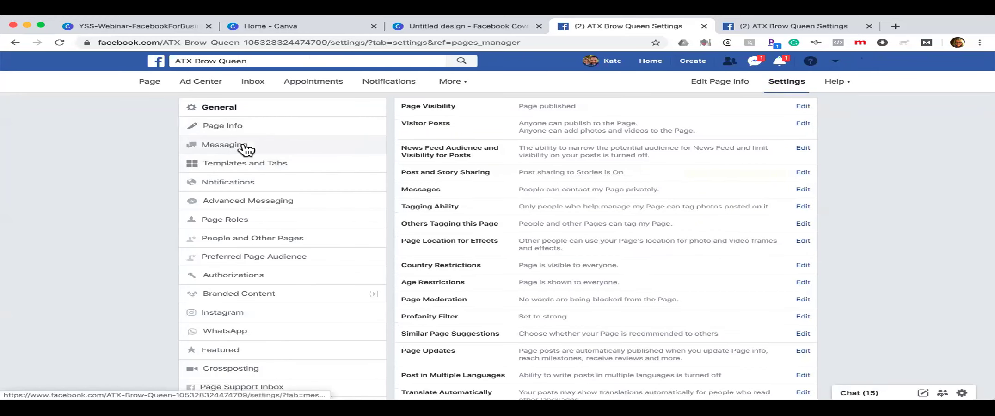
- Open Templates and Tabs and bring up the page template choices
{"action": "left_click", "coordinate": [247, 165]}
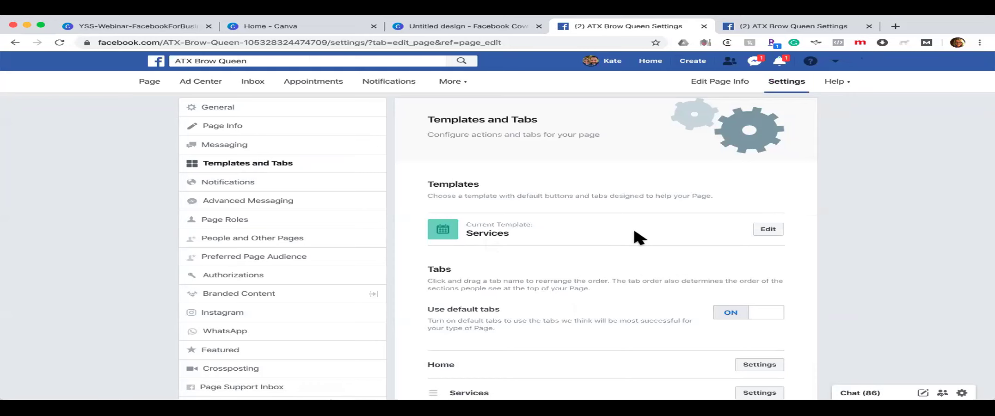
{"action": "left_click", "coordinate": [758, 229]}
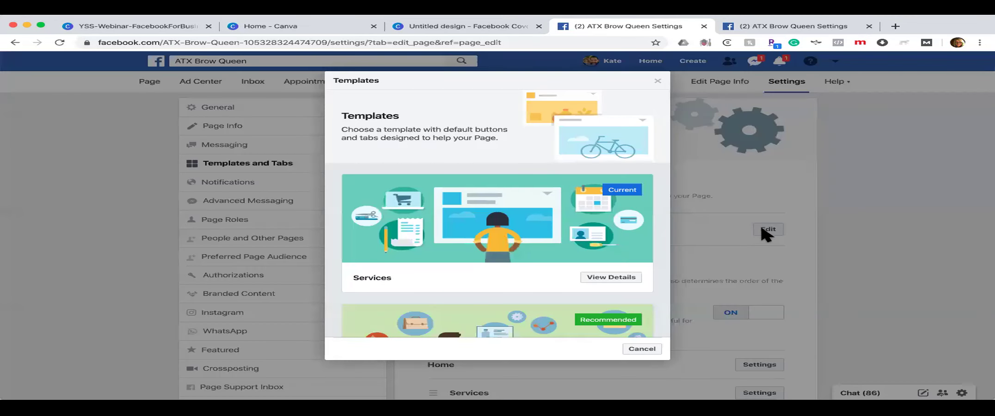
- Browse the Services, Business, Venues and Nonprofit templates, then close without changing template
{"action": "scroll", "coordinate": [520, 256], "scroll_direction": "down", "scroll_amount": 1}
{"action": "scroll", "coordinate": [520, 257], "scroll_direction": "down", "scroll_amount": 5}
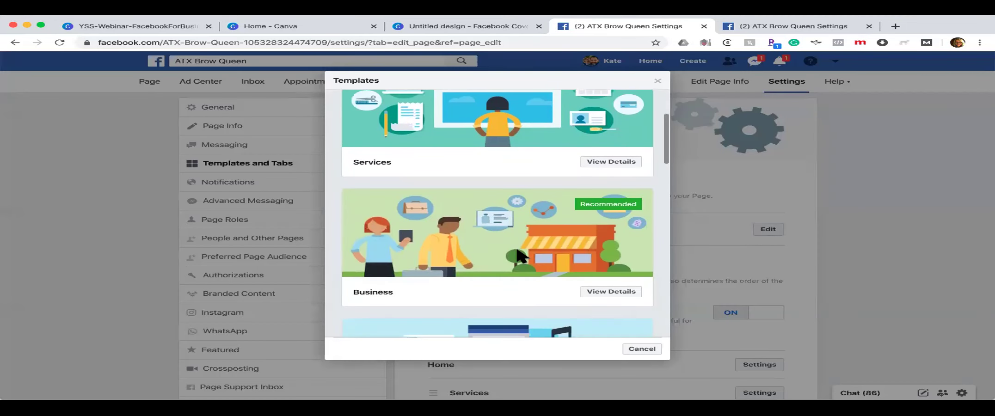
{"action": "scroll", "coordinate": [537, 197], "scroll_direction": "down", "scroll_amount": 5}
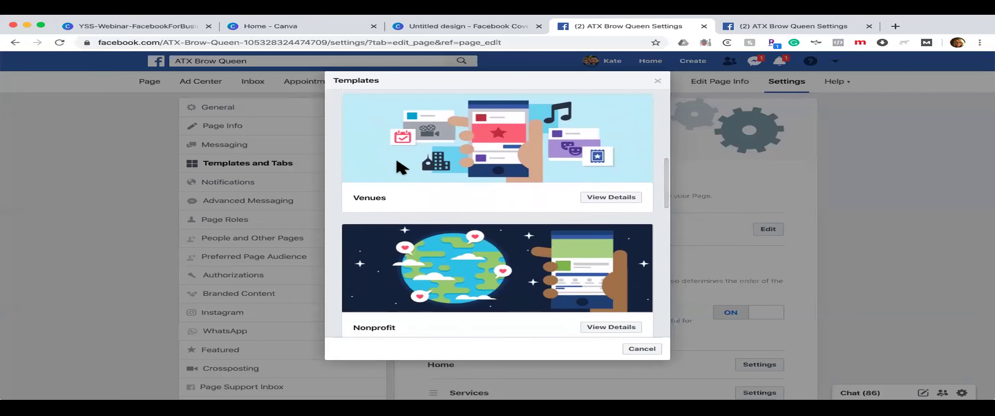
{"action": "scroll", "coordinate": [402, 166], "scroll_direction": "down", "scroll_amount": 3}
{"action": "scroll", "coordinate": [403, 167], "scroll_direction": "down", "scroll_amount": 8}
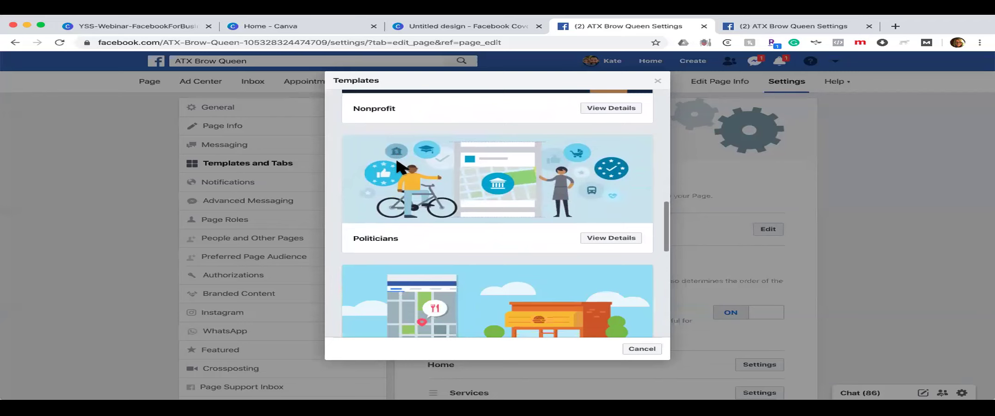
{"action": "scroll", "coordinate": [403, 167], "scroll_direction": "down", "scroll_amount": 5}
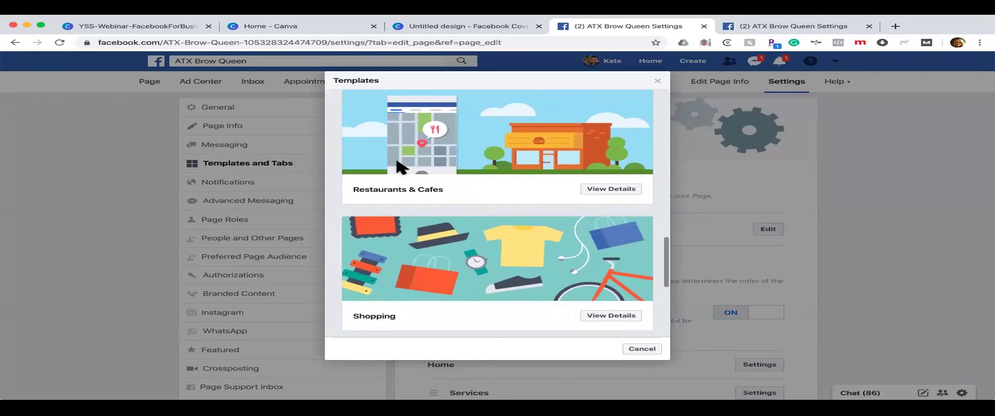
{"action": "scroll", "coordinate": [402, 166], "scroll_direction": "down", "scroll_amount": 2}
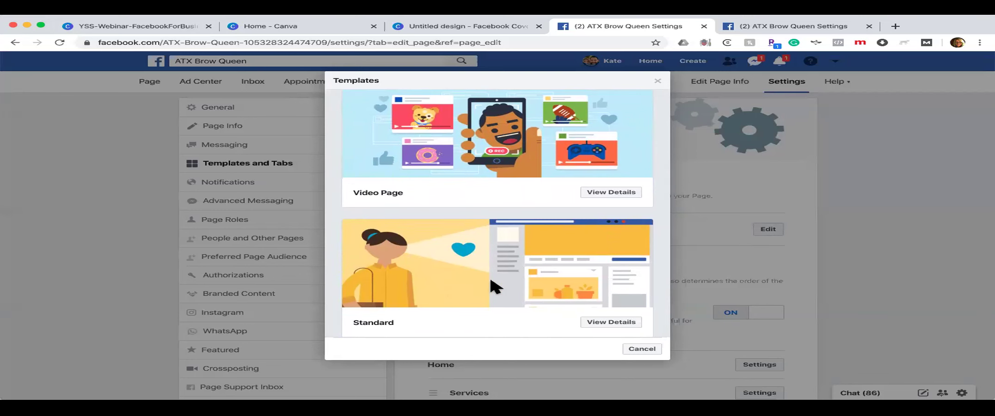
{"action": "scroll", "coordinate": [494, 287], "scroll_direction": "up", "scroll_amount": 15}
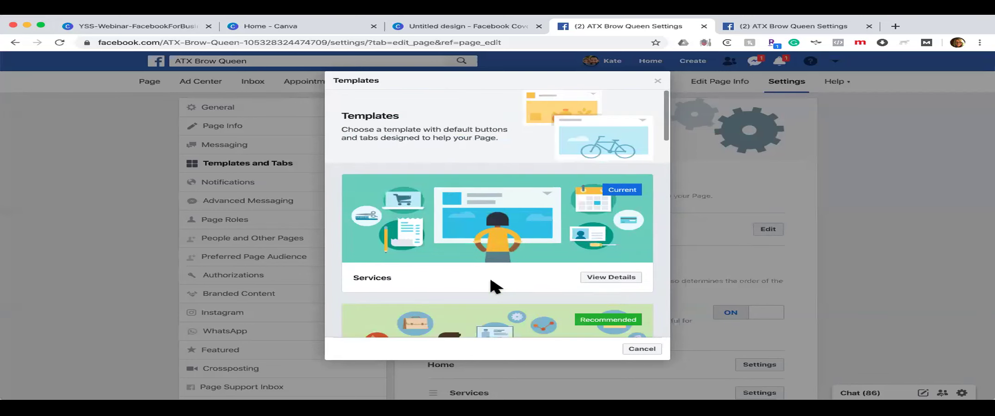
{"action": "scroll", "coordinate": [494, 287], "scroll_direction": "down", "scroll_amount": 3}
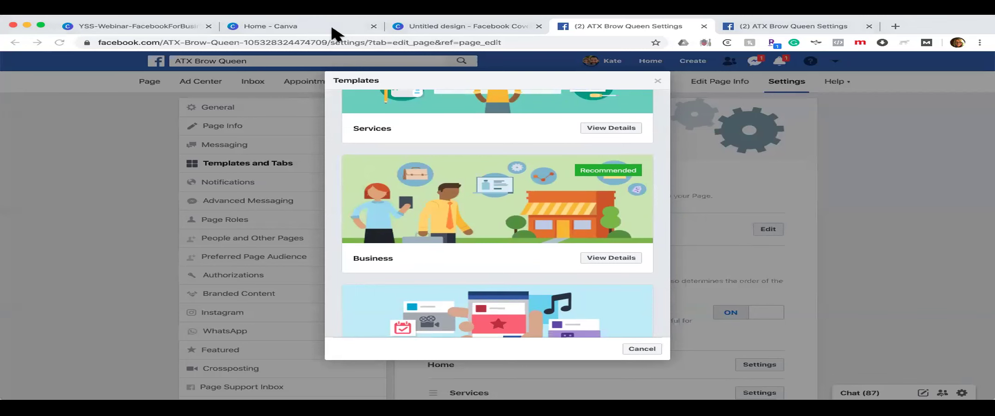
{"action": "scroll", "coordinate": [583, 150], "scroll_direction": "up", "scroll_amount": 3}
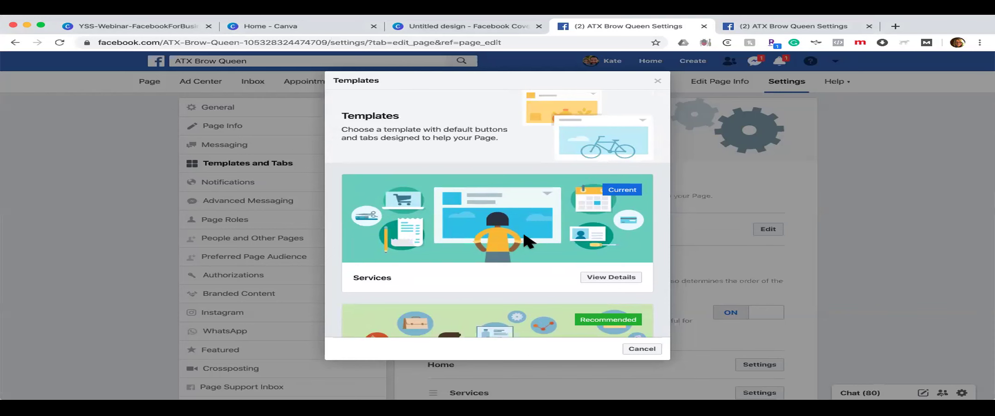
{"action": "scroll", "coordinate": [527, 240], "scroll_direction": "down", "scroll_amount": 3}
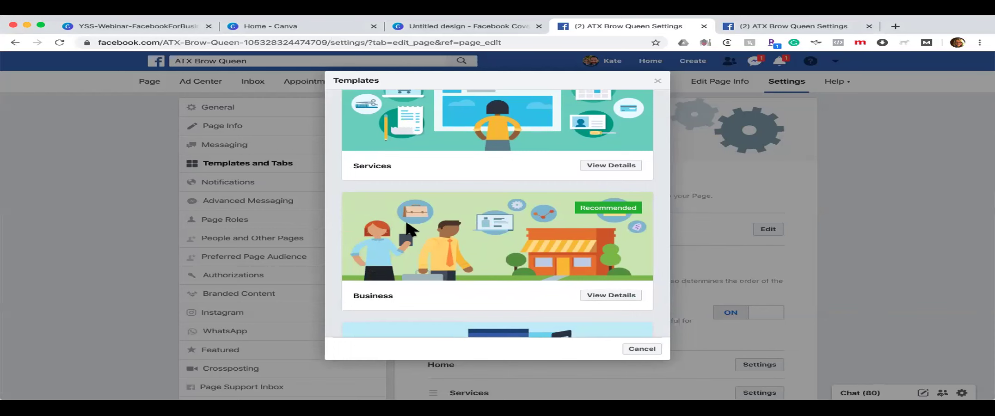
{"action": "left_click", "coordinate": [657, 80]}
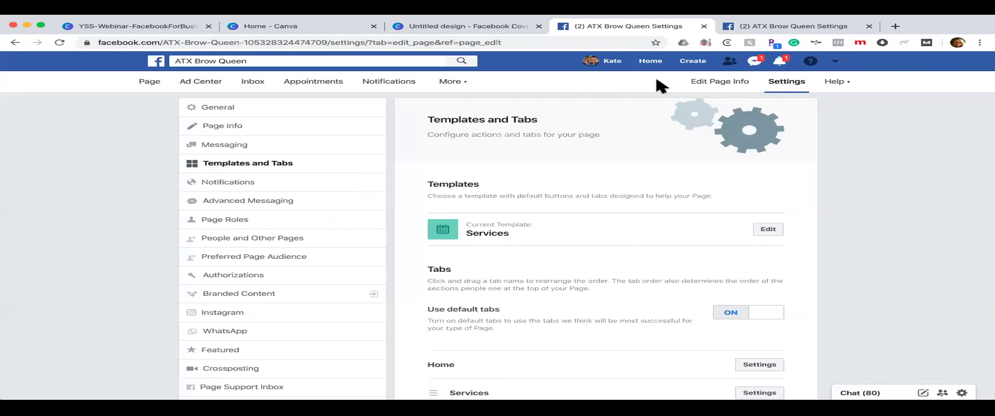
- View the ATX Brow Queen page in the second tab, then return to Templates and Tabs
{"action": "left_click", "coordinate": [749, 29]}
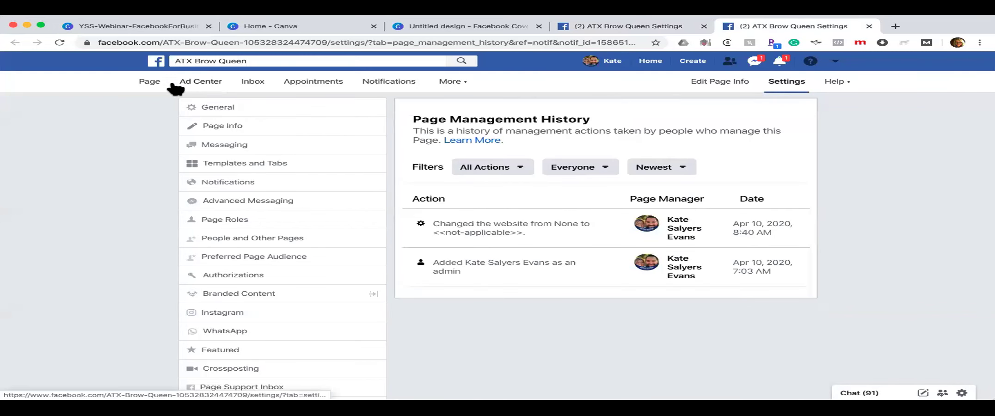
{"action": "left_click", "coordinate": [153, 83]}
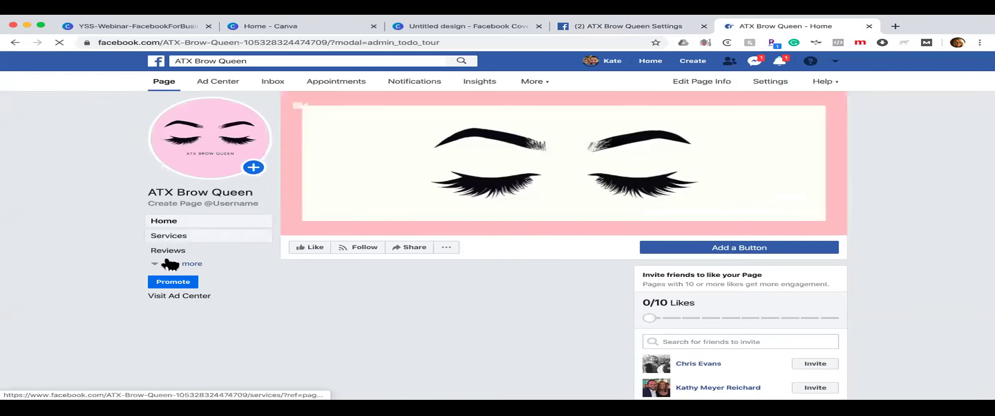
{"action": "scroll", "coordinate": [169, 266], "scroll_direction": "down", "scroll_amount": 1}
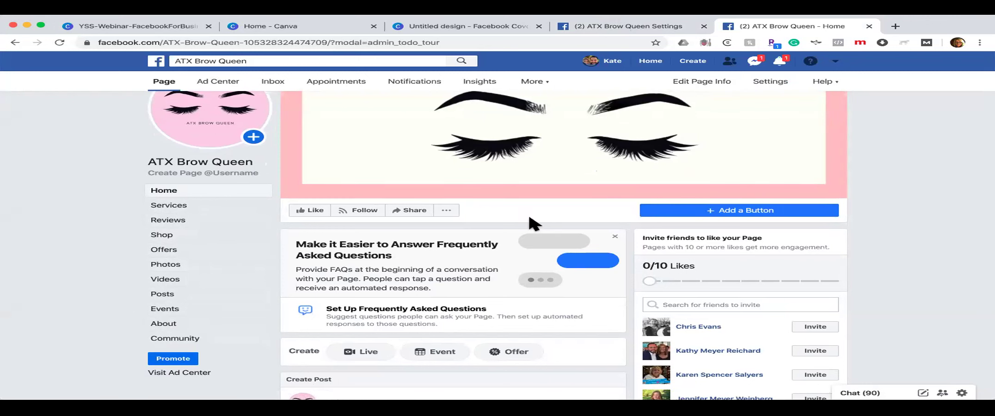
{"action": "left_click", "coordinate": [683, 26]}
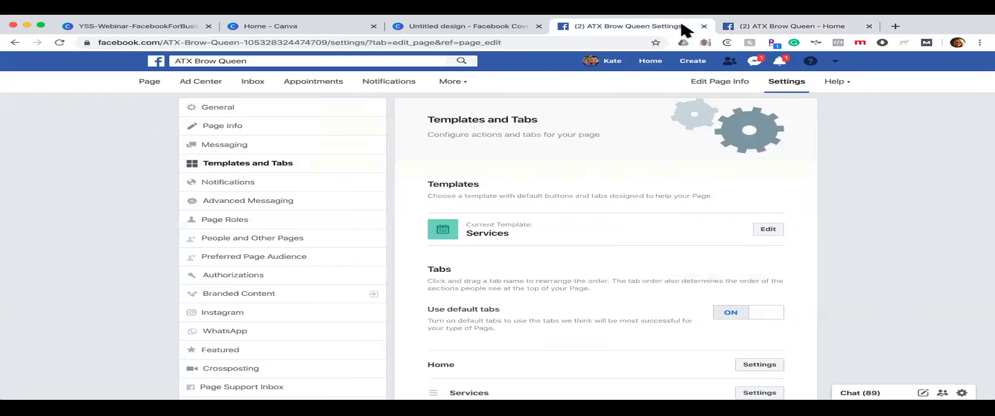
- Reorder the tabs: Events up under Services, Reviews to the end, Posts above Shop
{"action": "scroll", "coordinate": [527, 269], "scroll_direction": "down", "scroll_amount": 3}
{"action": "scroll", "coordinate": [525, 267], "scroll_direction": "down", "scroll_amount": 3}
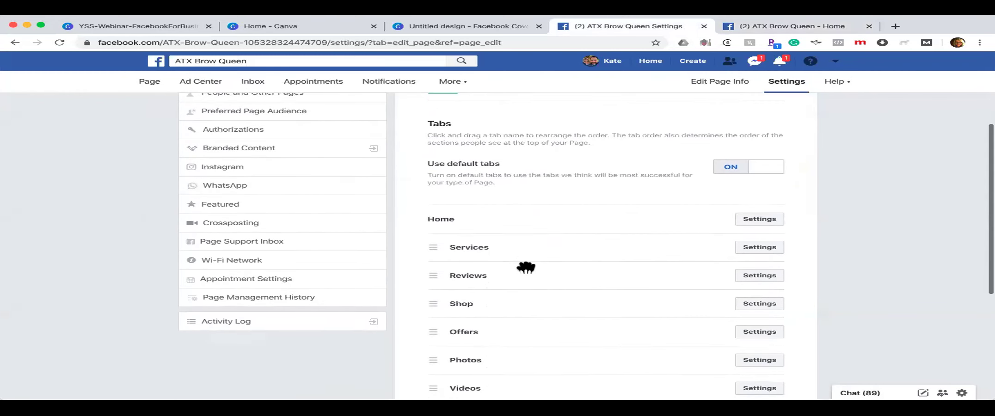
{"action": "scroll", "coordinate": [740, 167], "scroll_direction": "up", "scroll_amount": 2}
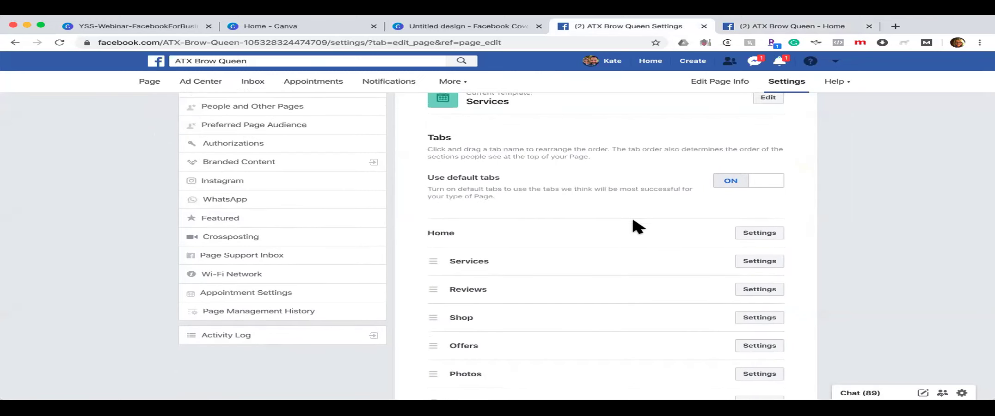
{"action": "scroll", "coordinate": [637, 222], "scroll_direction": "down", "scroll_amount": 5}
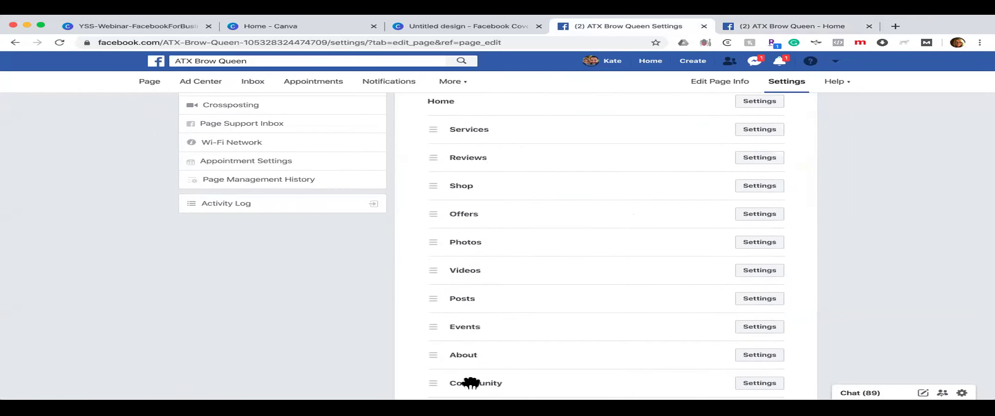
{"action": "scroll", "coordinate": [471, 383], "scroll_direction": "up", "scroll_amount": 2}
{"action": "left_click_drag", "start_coordinate": [430, 378], "coordinate": [424, 205]}
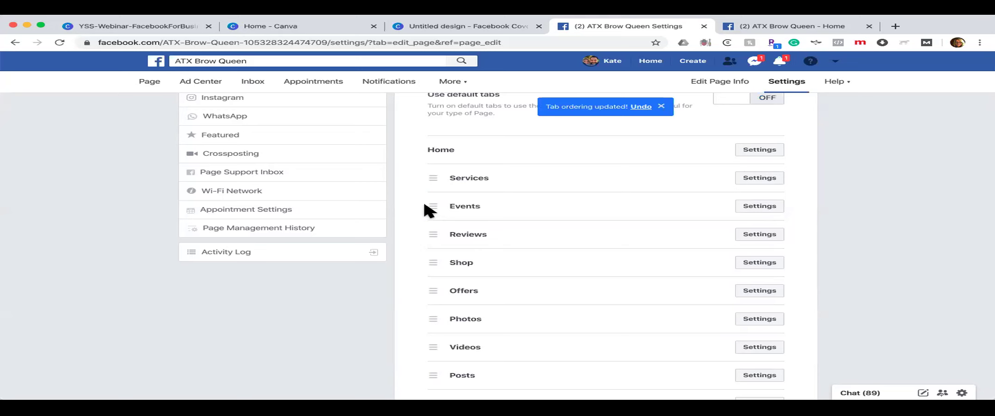
{"action": "left_click_drag", "start_coordinate": [429, 233], "coordinate": [424, 382]}
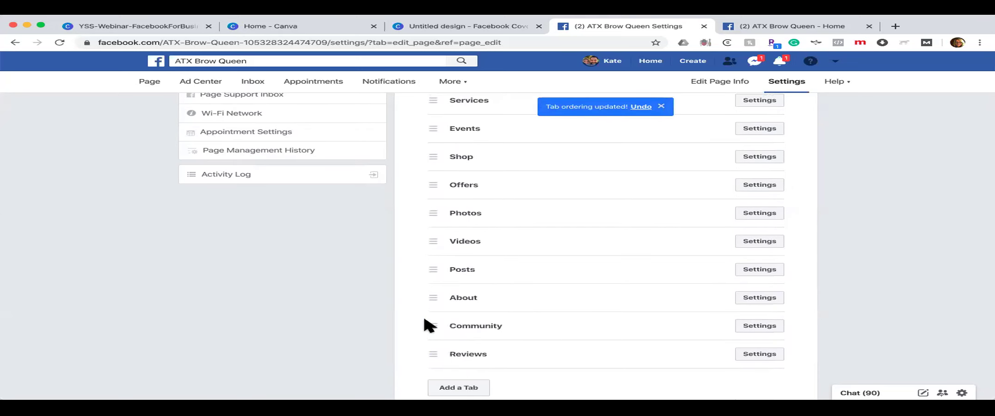
{"action": "left_click_drag", "start_coordinate": [433, 269], "coordinate": [424, 161]}
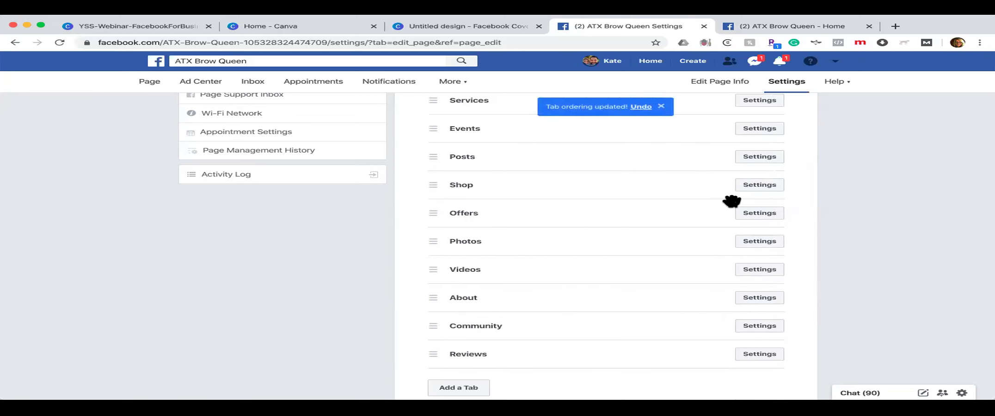
- Turn Show Shop tab off in the Shop tab's settings and save
{"action": "left_click", "coordinate": [761, 185]}
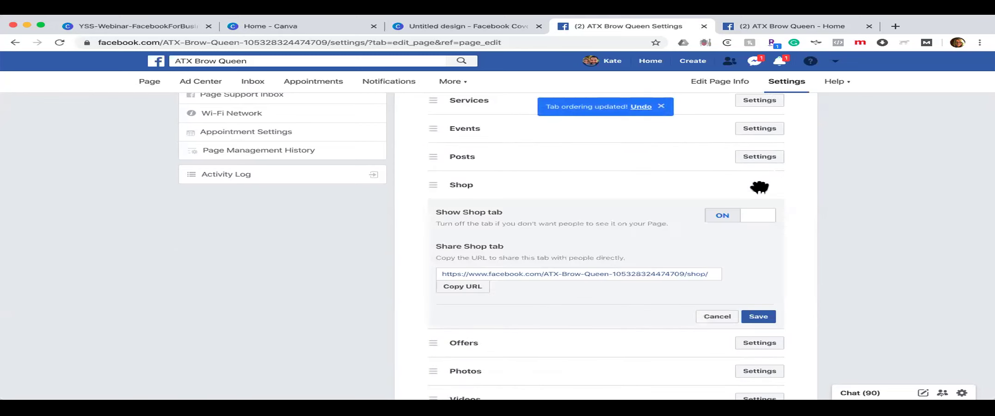
{"action": "left_click", "coordinate": [732, 224]}
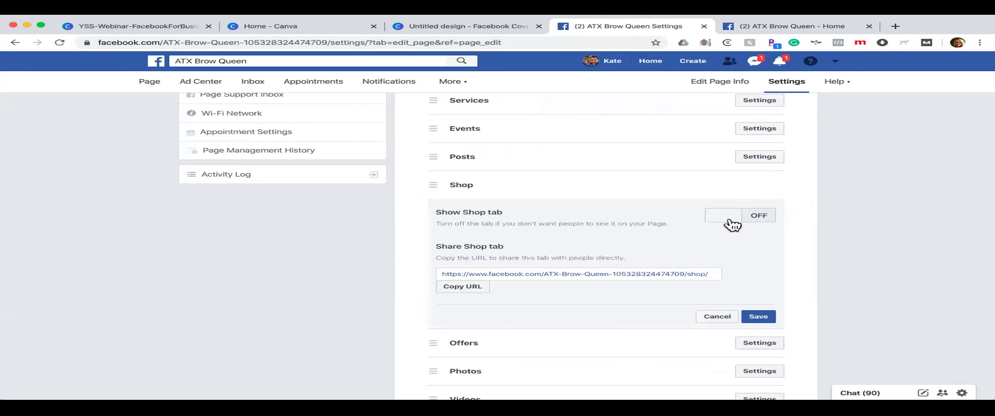
{"action": "left_click", "coordinate": [758, 317]}
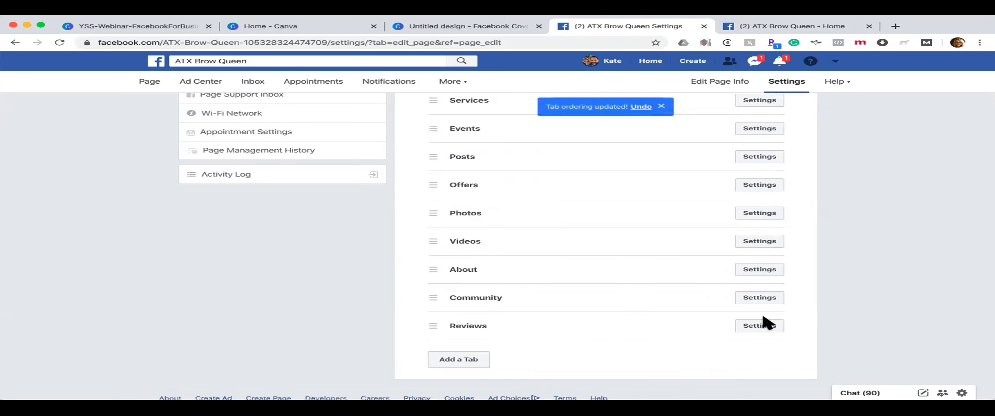
{"action": "scroll", "coordinate": [606, 256], "scroll_direction": "up", "scroll_amount": 5}
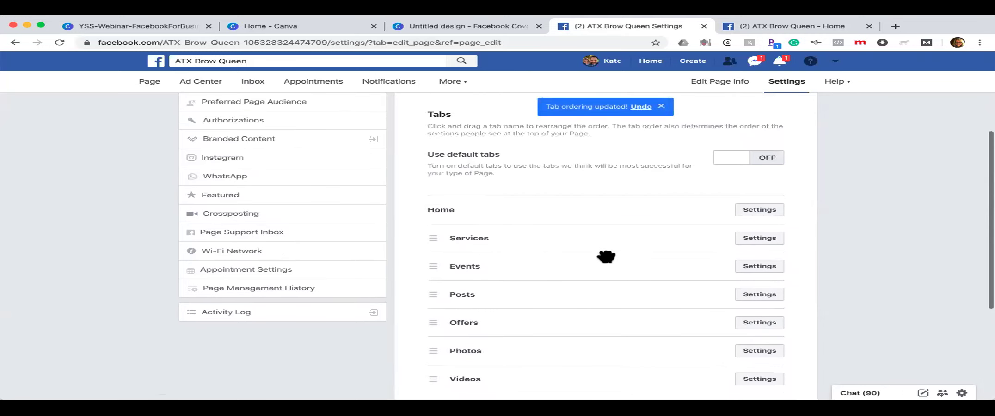
{"action": "scroll", "coordinate": [606, 257], "scroll_direction": "up", "scroll_amount": 4}
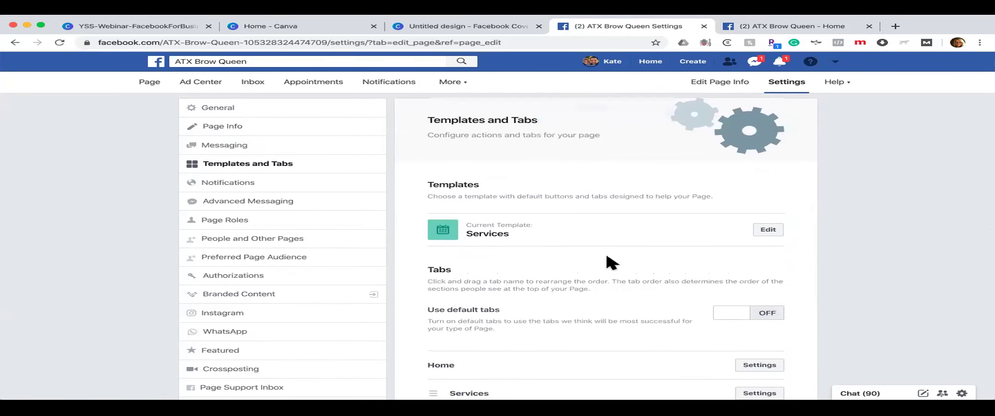
- Look over the page's notification settings
{"action": "left_click", "coordinate": [294, 189]}
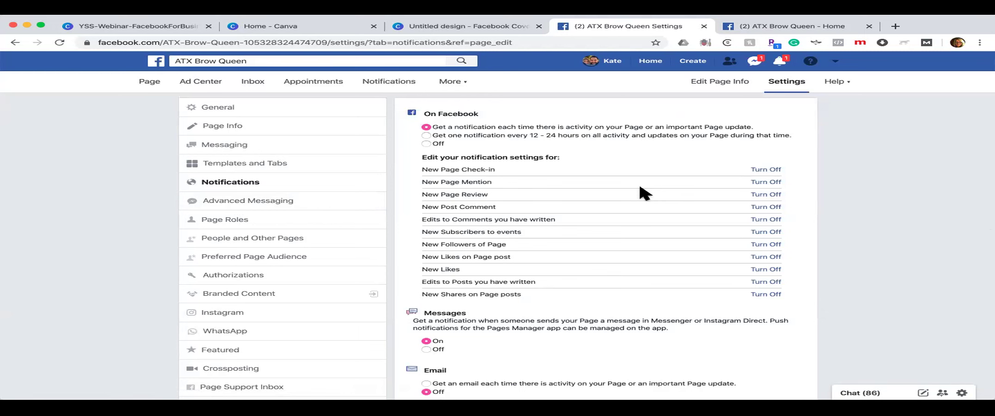
{"action": "scroll", "coordinate": [643, 284], "scroll_direction": "down", "scroll_amount": 3}
{"action": "scroll", "coordinate": [643, 286], "scroll_direction": "up", "scroll_amount": 3}
- Review the Advanced Messaging settings, then open Page Roles
{"action": "left_click", "coordinate": [252, 205]}
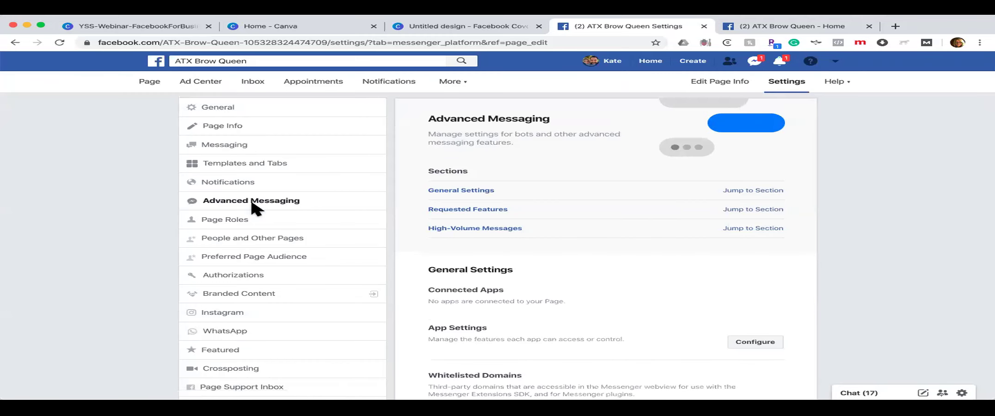
{"action": "scroll", "coordinate": [527, 286], "scroll_direction": "down", "scroll_amount": 5}
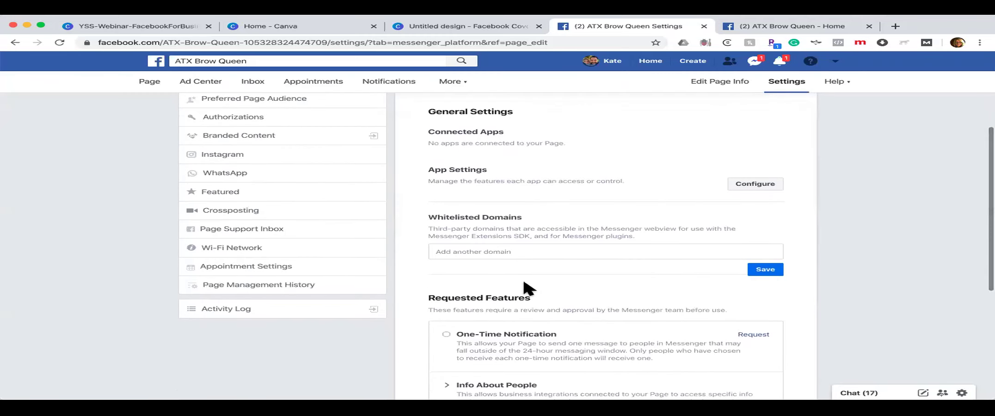
{"action": "scroll", "coordinate": [527, 287], "scroll_direction": "down", "scroll_amount": 6}
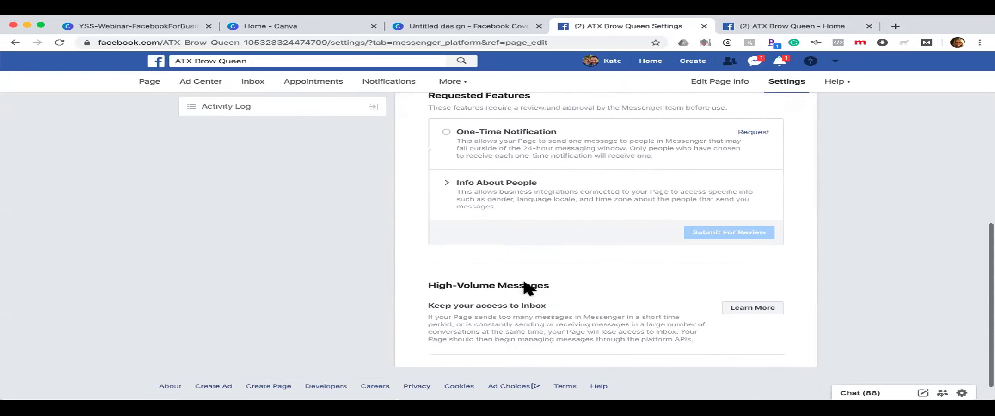
{"action": "scroll", "coordinate": [527, 288], "scroll_direction": "up", "scroll_amount": 8}
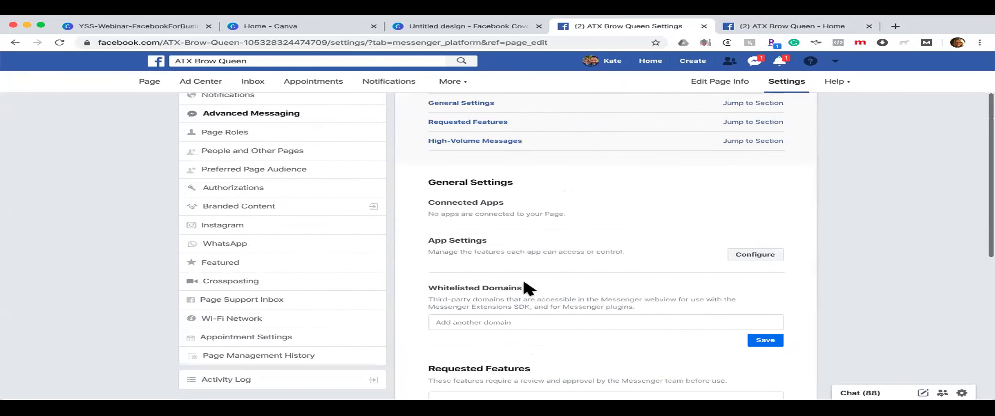
{"action": "scroll", "coordinate": [527, 287], "scroll_direction": "up", "scroll_amount": 3}
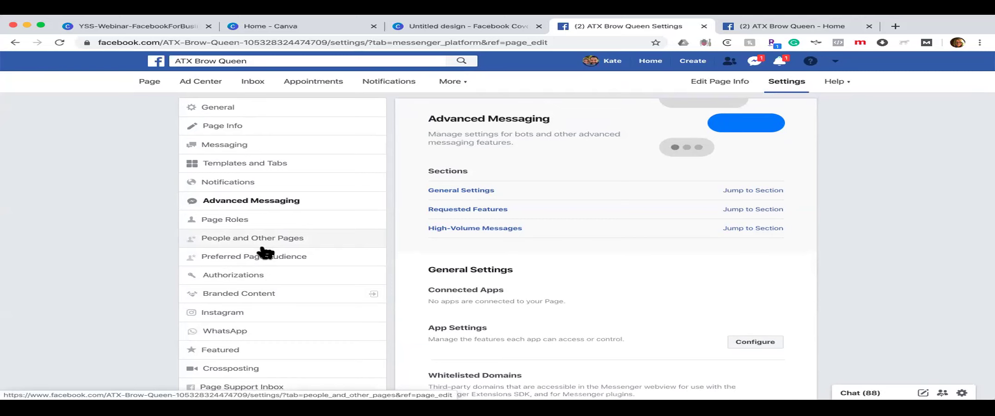
{"action": "left_click", "coordinate": [234, 223]}
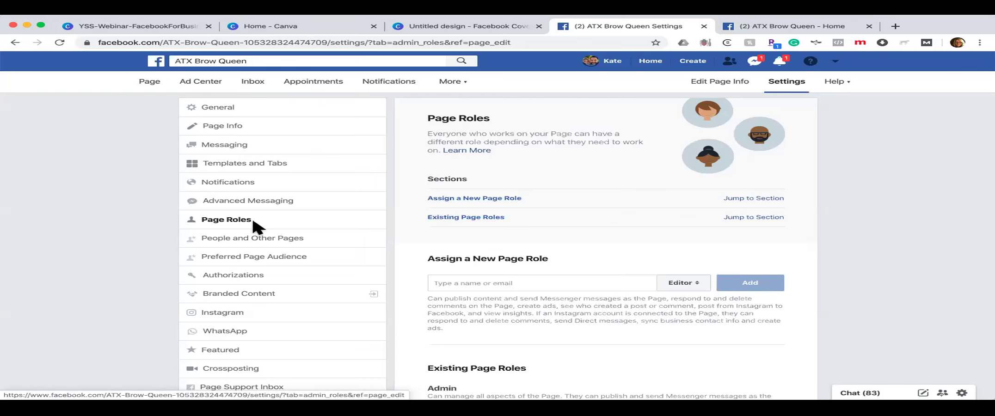
- Change the new member's role from Editor to Admin, bringing up the full-permissions notice
{"action": "scroll", "coordinate": [495, 238], "scroll_direction": "down", "scroll_amount": 5}
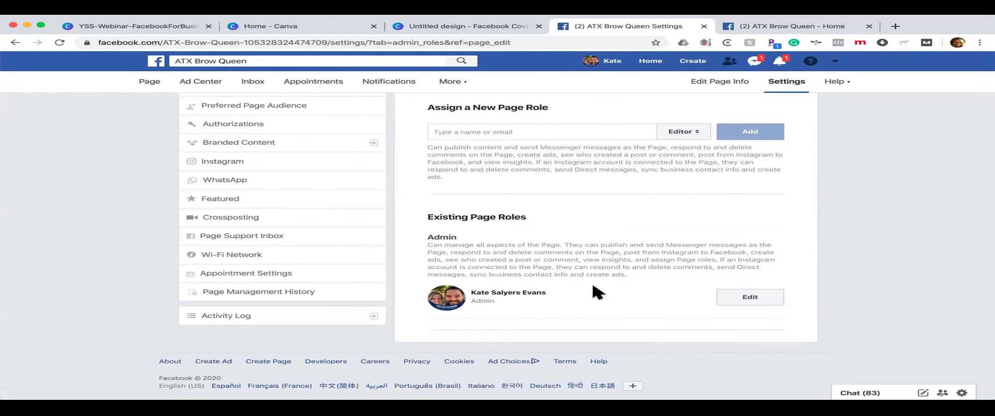
{"action": "scroll", "coordinate": [581, 250], "scroll_direction": "up", "scroll_amount": 4}
{"action": "left_click", "coordinate": [548, 262]}
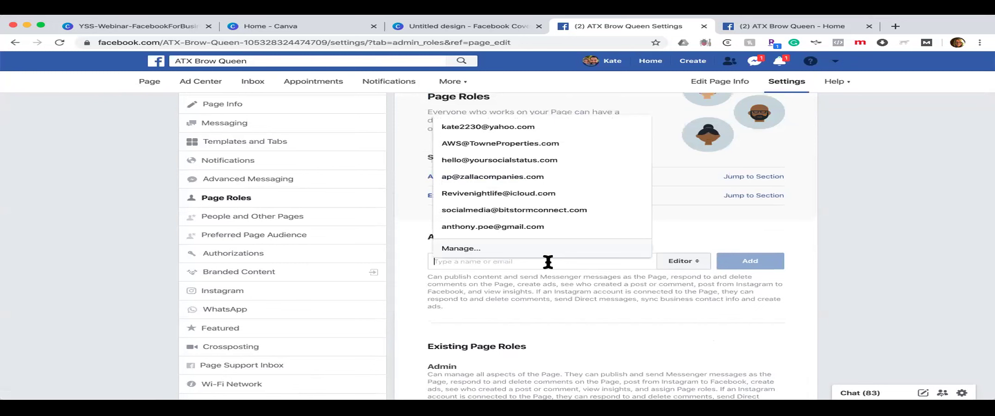
{"action": "left_click", "coordinate": [568, 284]}
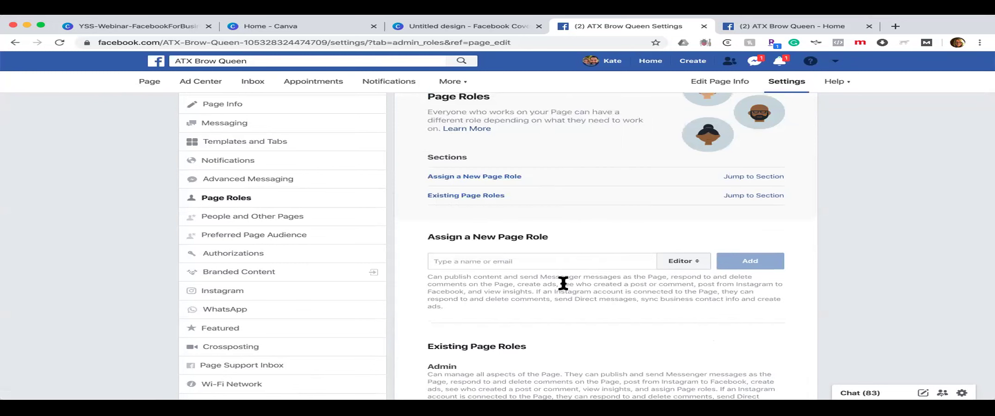
{"action": "left_click", "coordinate": [691, 265]}
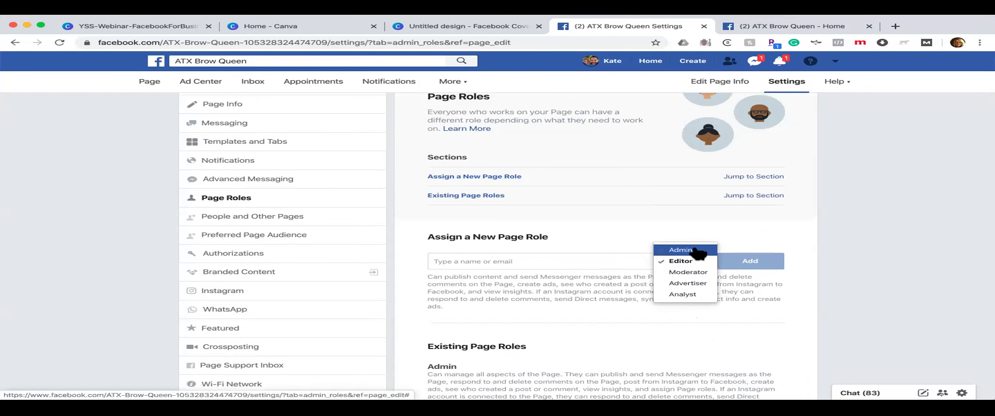
{"action": "left_click", "coordinate": [681, 251]}
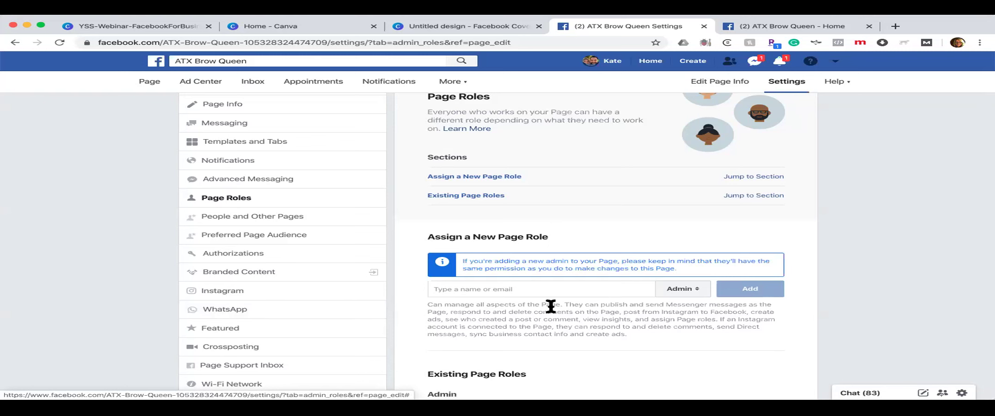
- Switch the role to Editor, then Moderator, reading the Moderator description
{"action": "left_click", "coordinate": [674, 293]}
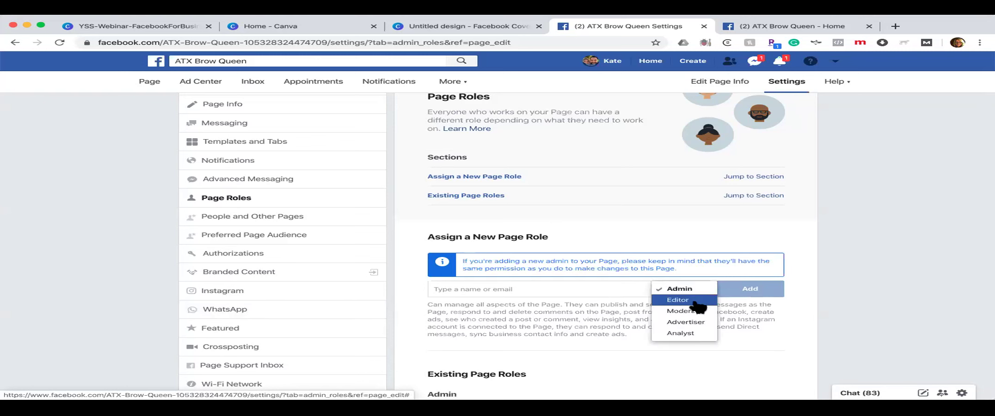
{"action": "left_click", "coordinate": [684, 300]}
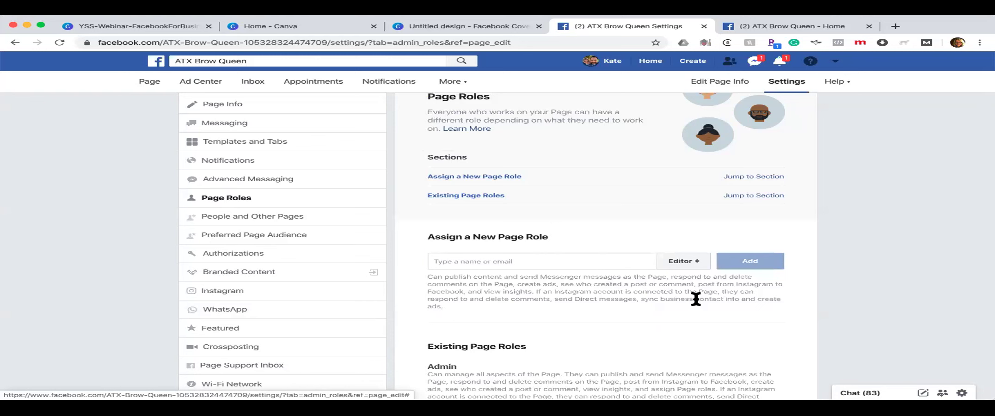
{"action": "left_click", "coordinate": [694, 267]}
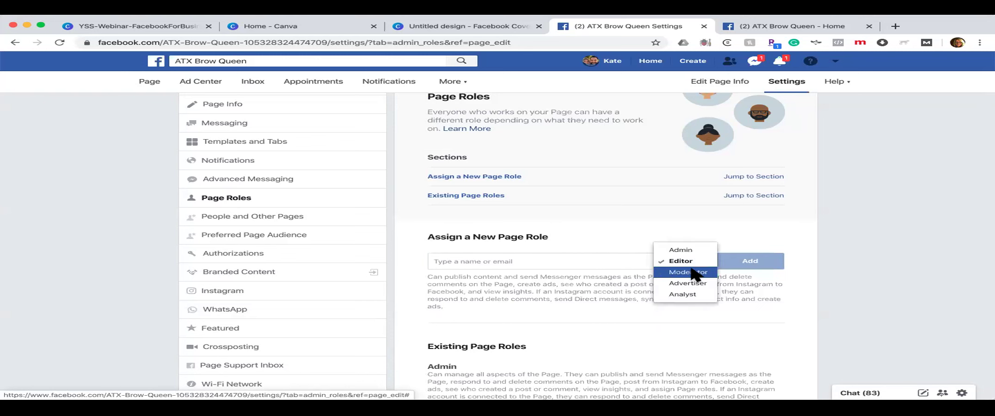
{"action": "left_click", "coordinate": [696, 277]}
{"action": "left_click_drag", "start_coordinate": [502, 301], "coordinate": [423, 278]}
{"action": "left_click", "coordinate": [483, 302]}
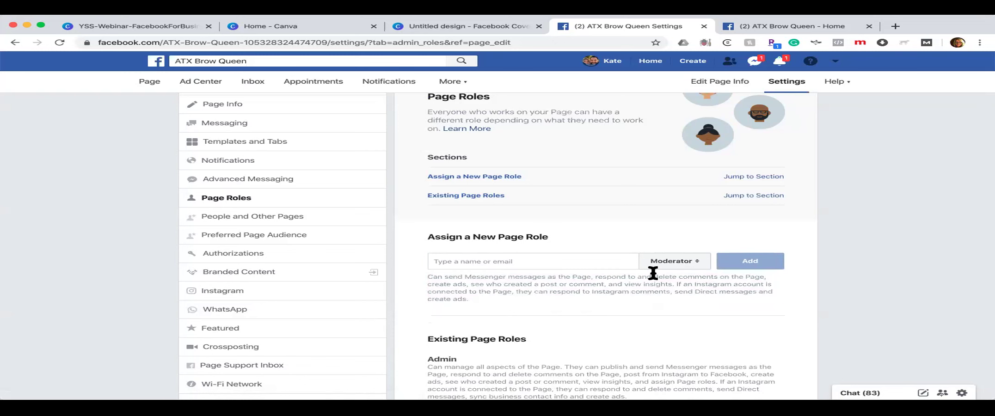
- Read the Advertiser description, then set the role back to Editor
{"action": "left_click", "coordinate": [669, 269]}
{"action": "left_click", "coordinate": [669, 272]}
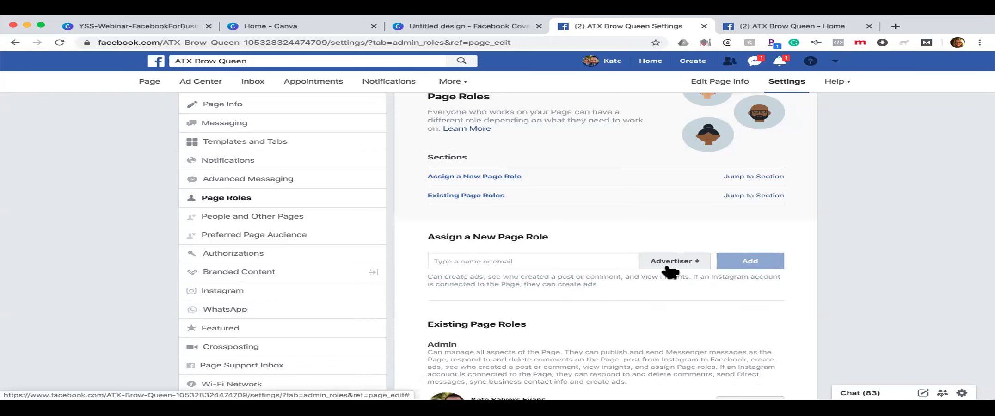
{"action": "left_click_drag", "start_coordinate": [600, 284], "coordinate": [422, 278]}
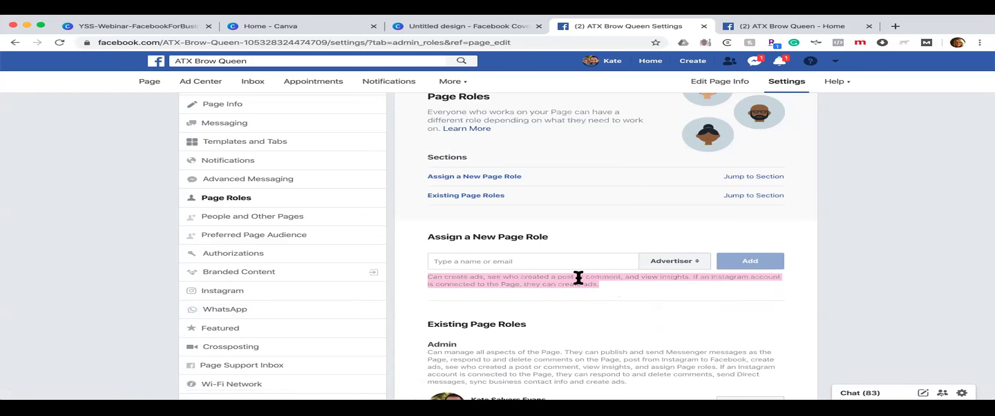
{"action": "left_click", "coordinate": [623, 283]}
{"action": "left_click", "coordinate": [661, 267]}
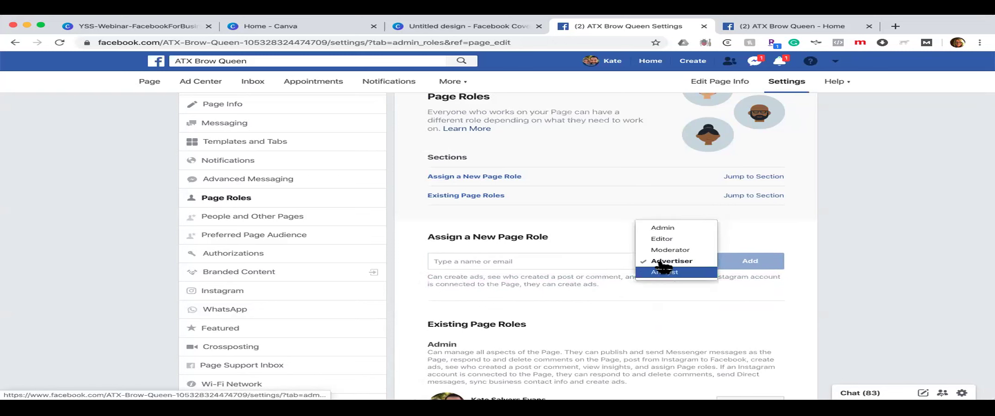
{"action": "left_click", "coordinate": [661, 241]}
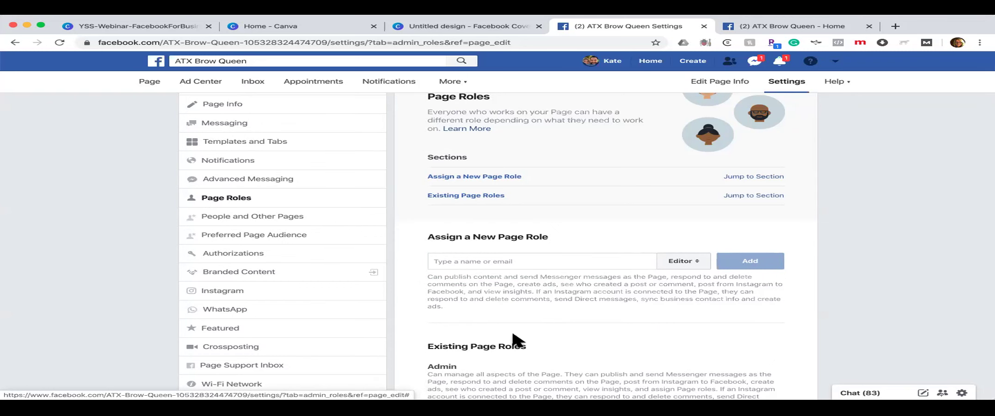
{"action": "scroll", "coordinate": [514, 339], "scroll_direction": "down", "scroll_amount": 1}
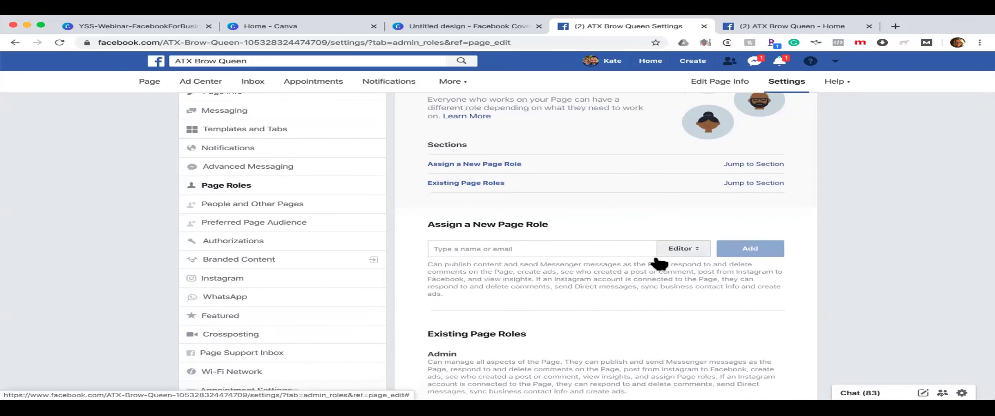
{"action": "scroll", "coordinate": [635, 302], "scroll_direction": "down", "scroll_amount": 3}
{"action": "scroll", "coordinate": [634, 302], "scroll_direction": "down", "scroll_amount": 3}
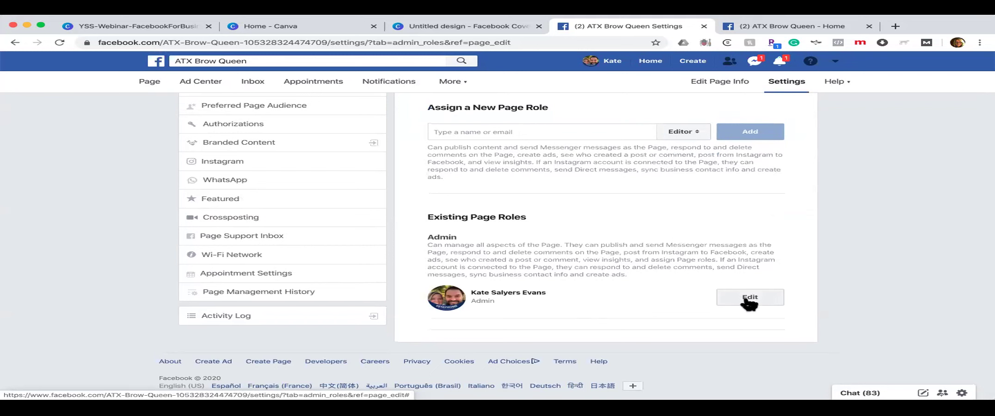
{"action": "scroll", "coordinate": [619, 260], "scroll_direction": "up", "scroll_amount": 5}
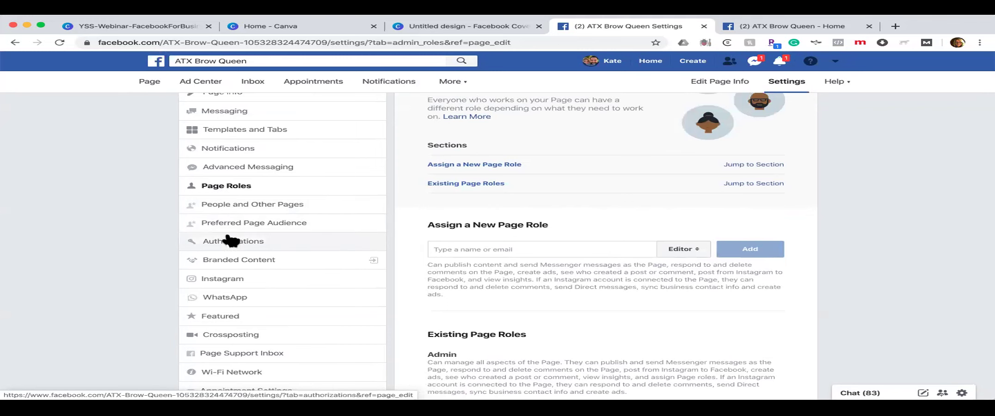
- Look through the Instagram and WhatsApp settings, then open Appointment Settings
{"action": "left_click", "coordinate": [226, 280]}
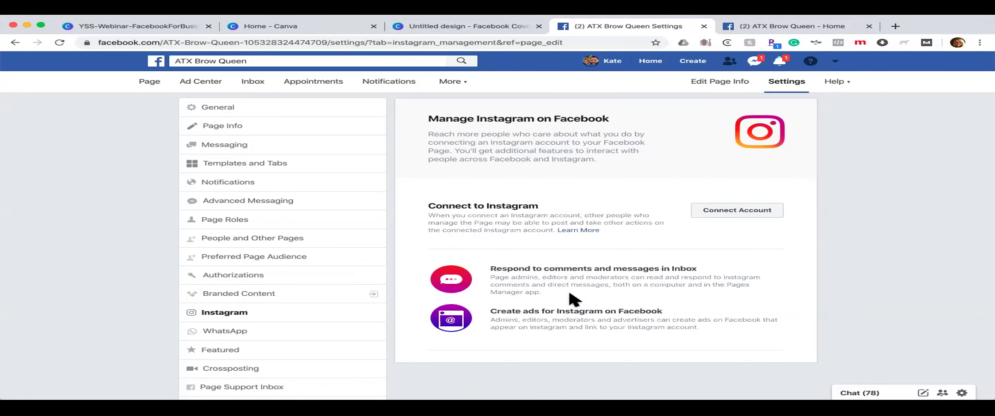
{"action": "scroll", "coordinate": [575, 301], "scroll_direction": "down", "scroll_amount": 3}
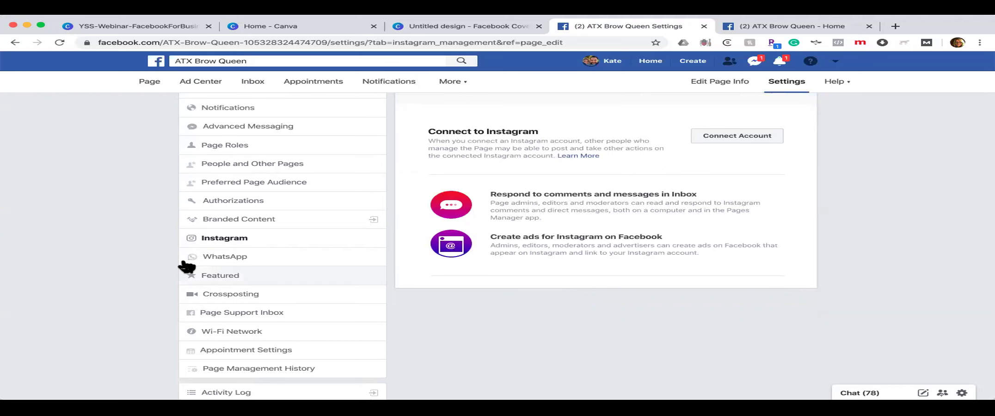
{"action": "left_click", "coordinate": [238, 258]}
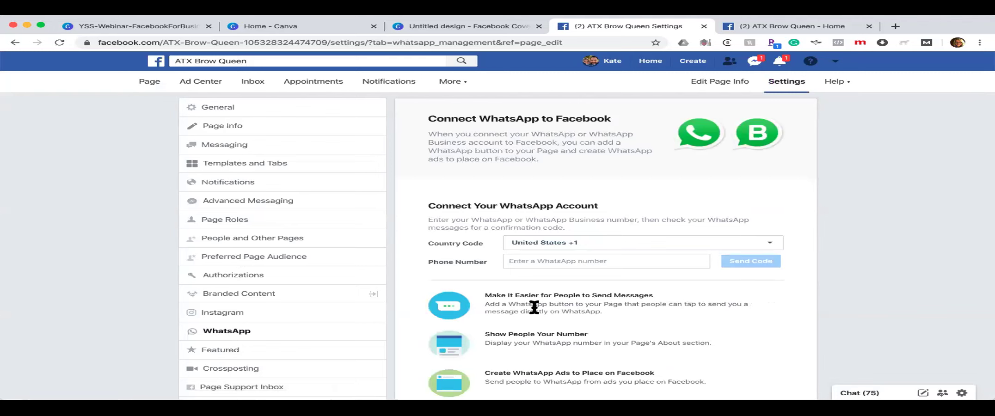
{"action": "scroll", "coordinate": [534, 307], "scroll_direction": "down", "scroll_amount": 3}
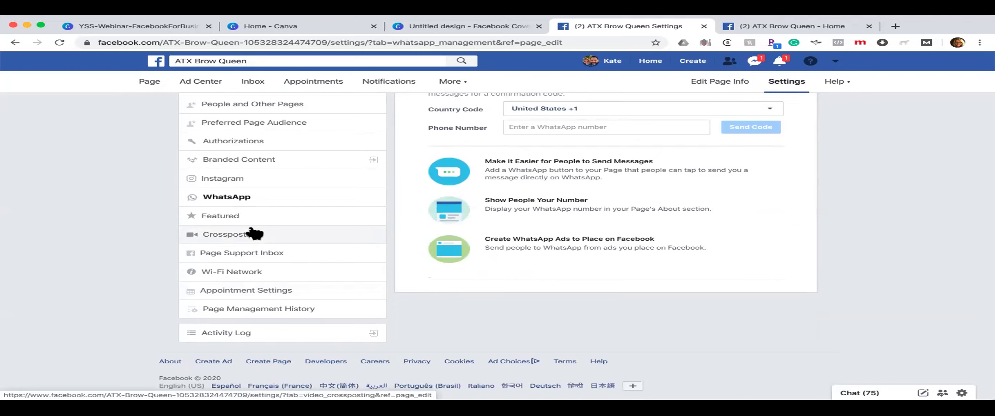
{"action": "left_click", "coordinate": [250, 290]}
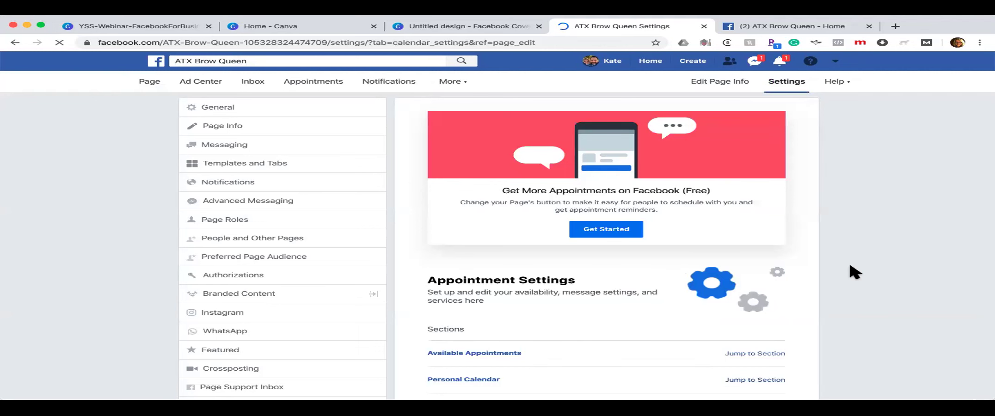
- Turn on online booking for appointments
{"action": "scroll", "coordinate": [855, 272], "scroll_direction": "down", "scroll_amount": 2}
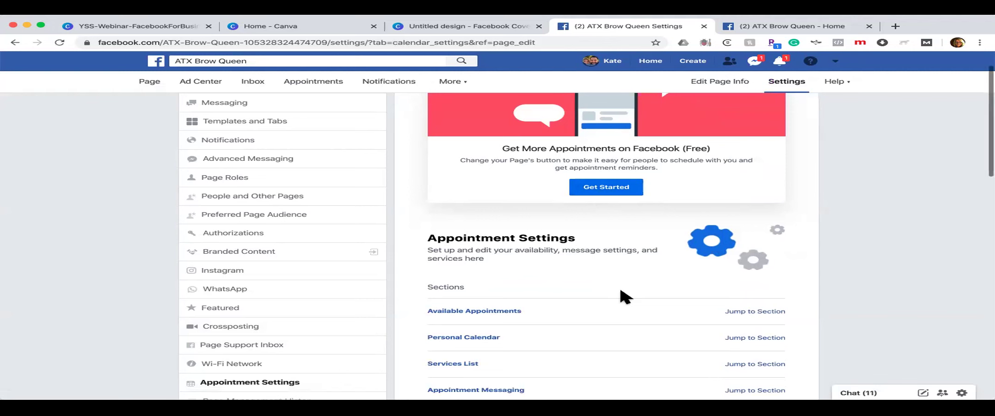
{"action": "scroll", "coordinate": [625, 295], "scroll_direction": "up", "scroll_amount": 2}
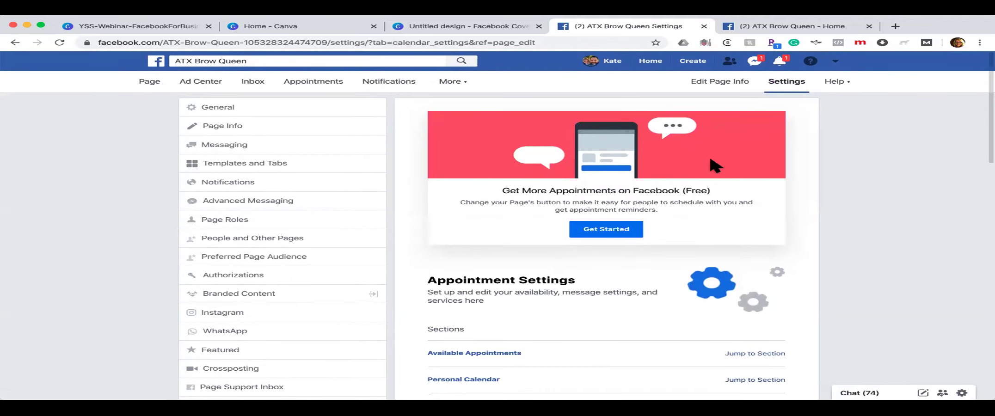
{"action": "scroll", "coordinate": [331, 330], "scroll_direction": "down", "scroll_amount": 4}
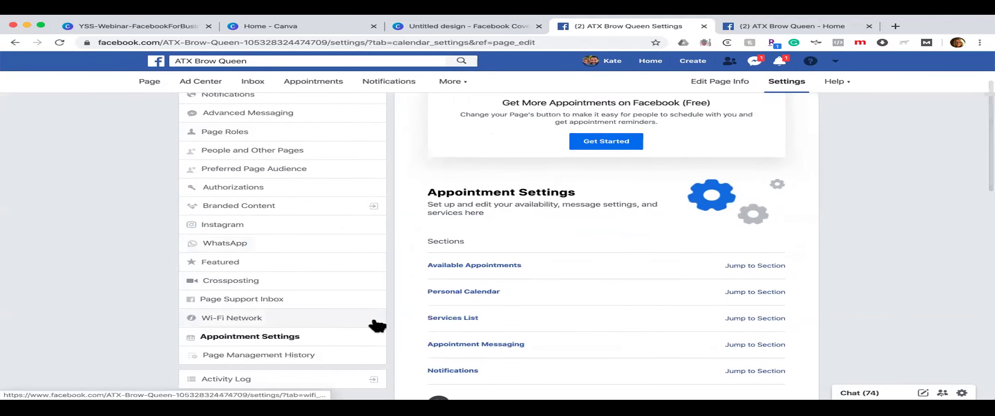
{"action": "scroll", "coordinate": [543, 308], "scroll_direction": "down", "scroll_amount": 10}
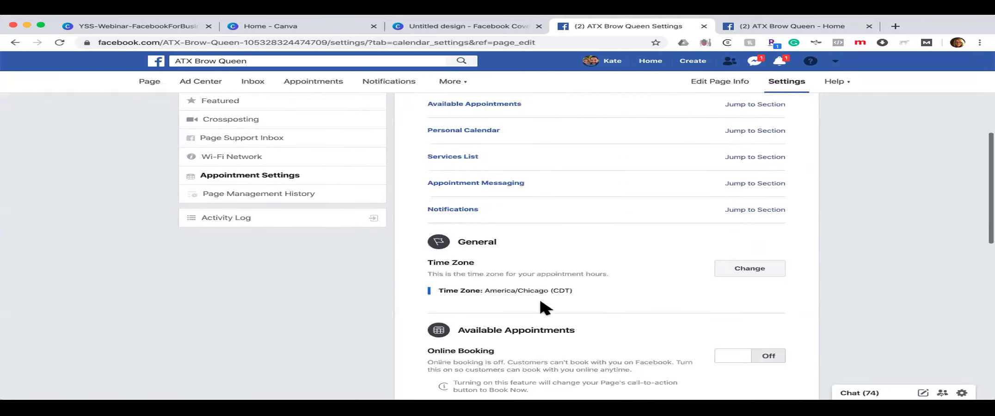
{"action": "scroll", "coordinate": [543, 307], "scroll_direction": "down", "scroll_amount": 3}
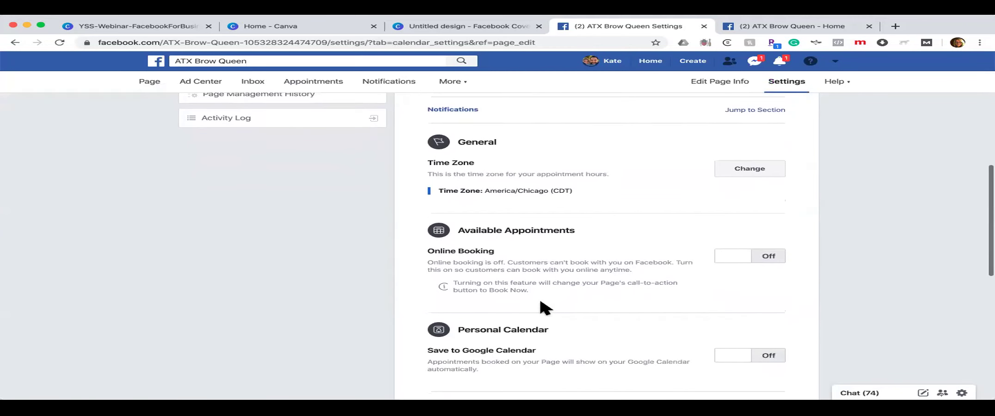
{"action": "left_click", "coordinate": [773, 257]}
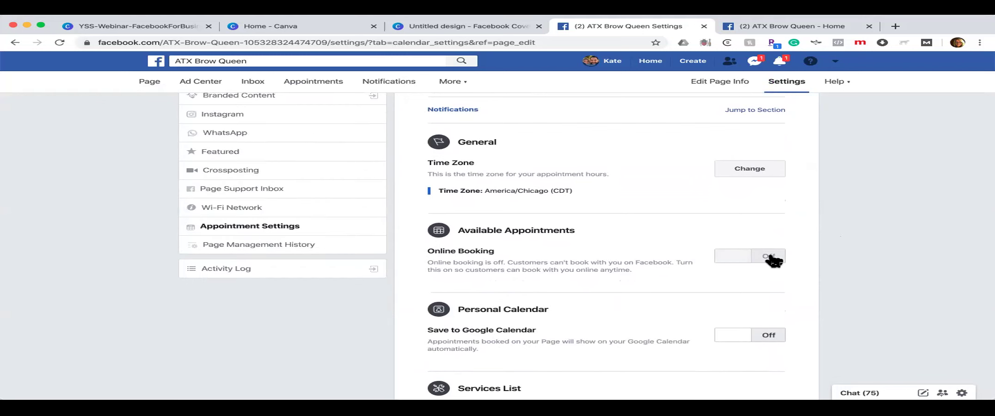
- Set the appointment start time display to every 60 minutes
{"action": "scroll", "coordinate": [774, 259], "scroll_direction": "down", "scroll_amount": 3}
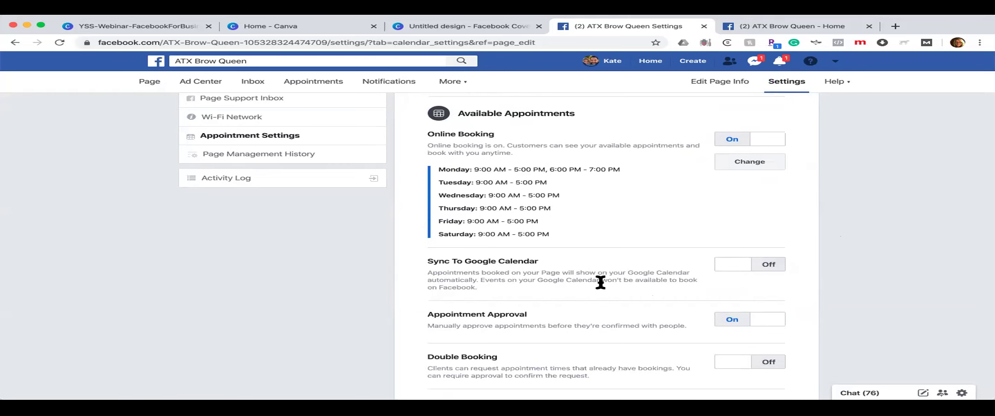
{"action": "scroll", "coordinate": [600, 282], "scroll_direction": "up", "scroll_amount": 3}
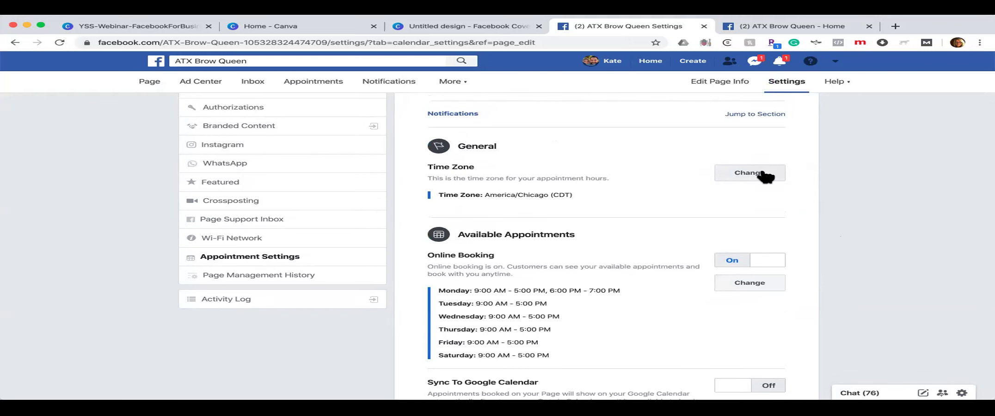
{"action": "scroll", "coordinate": [763, 194], "scroll_direction": "down", "scroll_amount": 7}
{"action": "scroll", "coordinate": [763, 199], "scroll_direction": "down", "scroll_amount": 4}
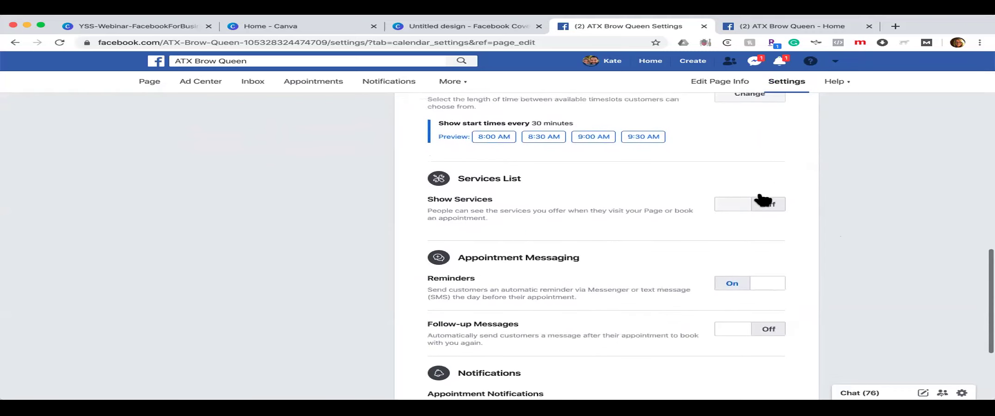
{"action": "scroll", "coordinate": [762, 199], "scroll_direction": "up", "scroll_amount": 1}
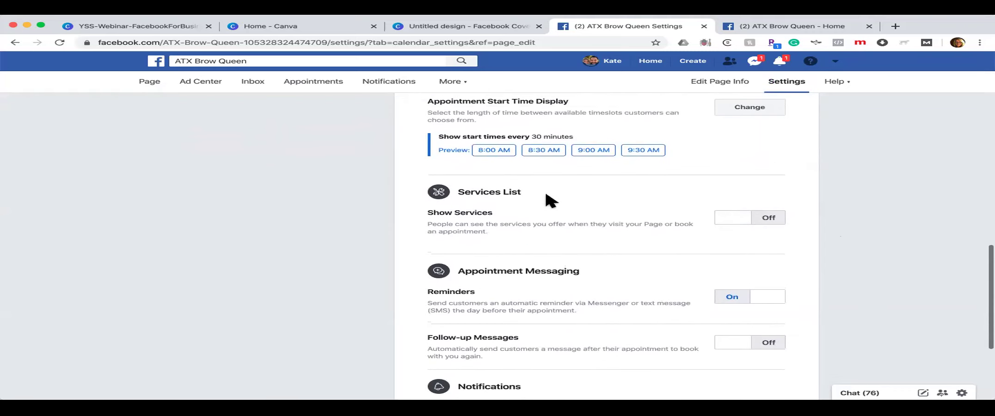
{"action": "left_click", "coordinate": [743, 110]}
{"action": "left_click", "coordinate": [585, 140]}
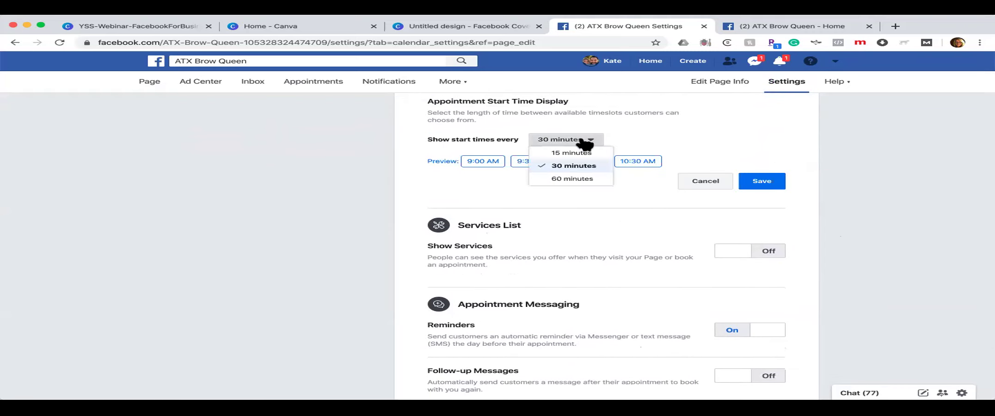
{"action": "left_click", "coordinate": [584, 178]}
- Switch Show Services on, then go back to the ATX Brow Queen page
{"action": "scroll", "coordinate": [642, 229], "scroll_direction": "down", "scroll_amount": 1}
{"action": "scroll", "coordinate": [643, 228], "scroll_direction": "down", "scroll_amount": 3}
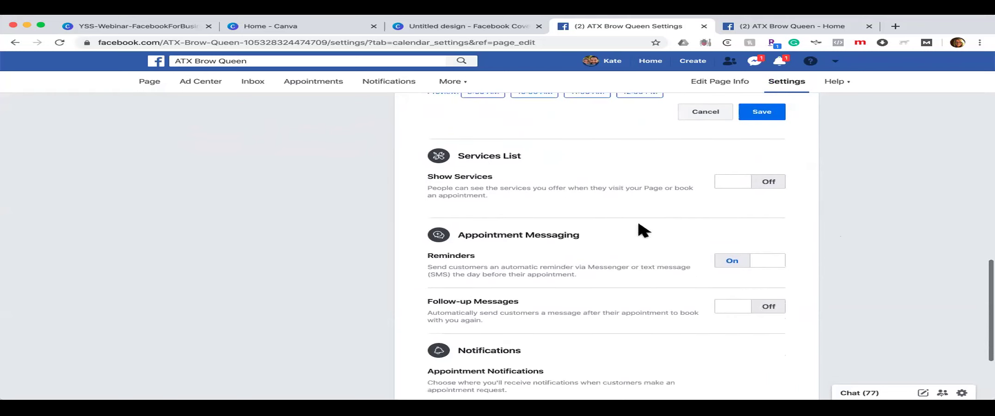
{"action": "left_click", "coordinate": [781, 153]}
{"action": "scroll", "coordinate": [615, 267], "scroll_direction": "down", "scroll_amount": 1}
{"action": "scroll", "coordinate": [615, 267], "scroll_direction": "down", "scroll_amount": 3}
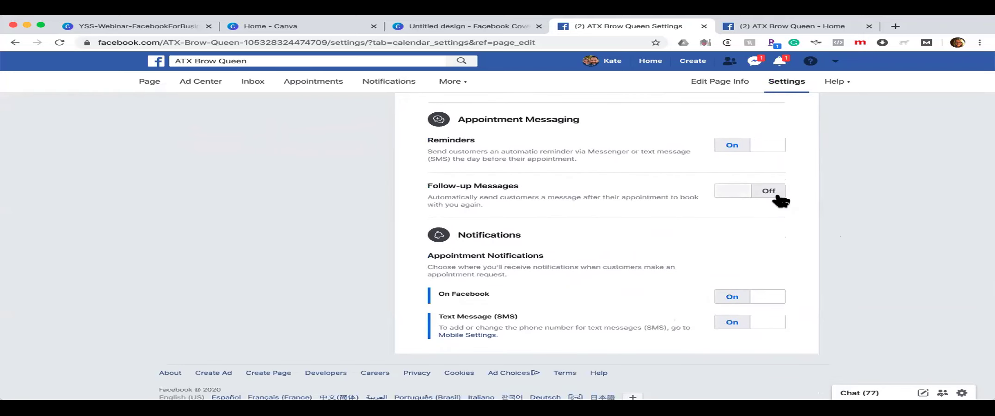
{"action": "scroll", "coordinate": [781, 200], "scroll_direction": "up", "scroll_amount": 15}
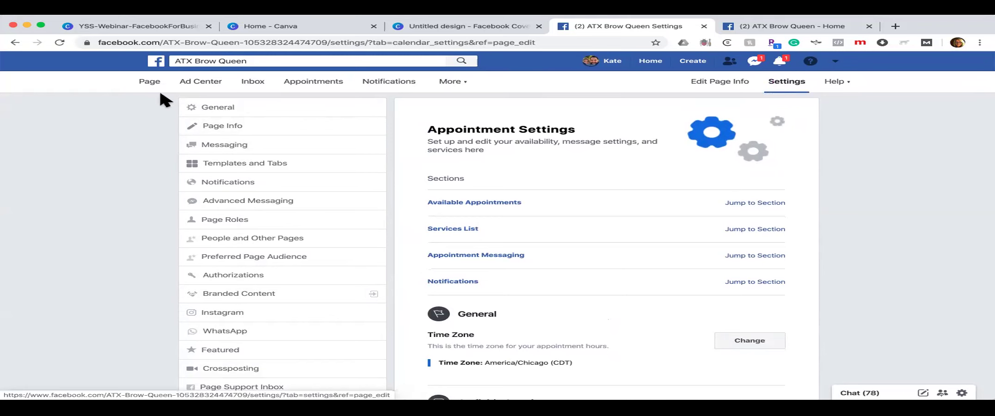
{"action": "left_click", "coordinate": [149, 82]}
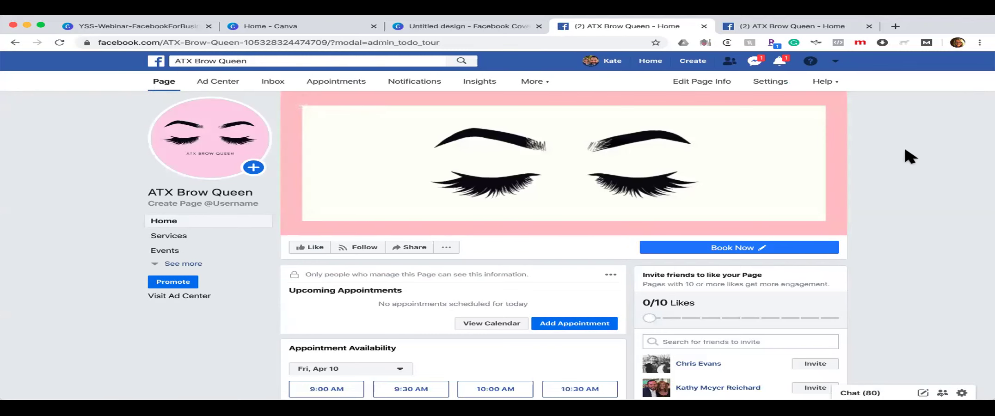
- Close the Messenger chat and choose Edit Button from the Book Now button's options
{"action": "scroll", "coordinate": [888, 160], "scroll_direction": "down", "scroll_amount": 4}
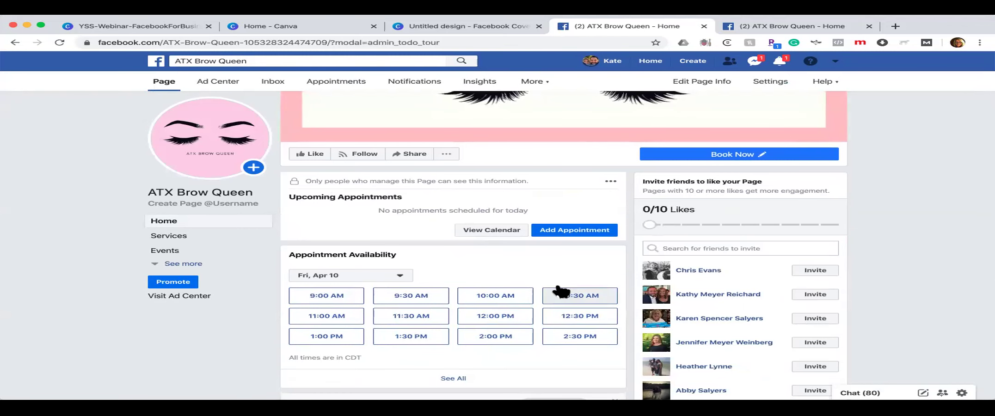
{"action": "scroll", "coordinate": [541, 263], "scroll_direction": "down", "scroll_amount": 10}
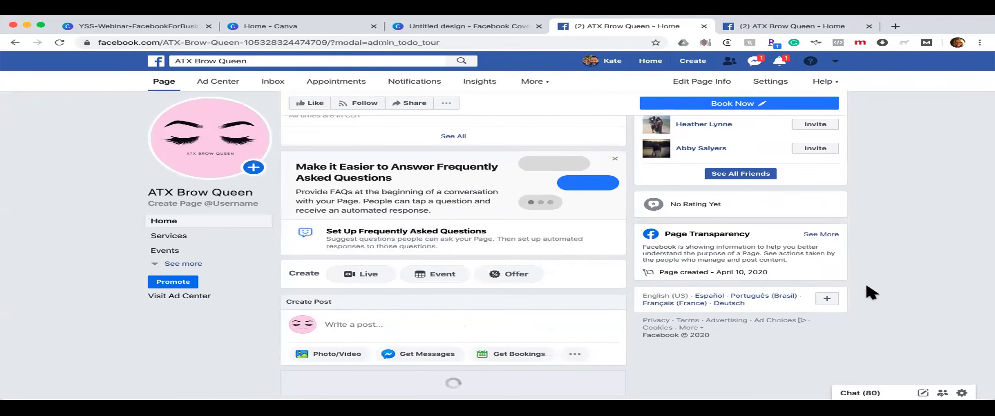
{"action": "scroll", "coordinate": [870, 290], "scroll_direction": "up", "scroll_amount": 14}
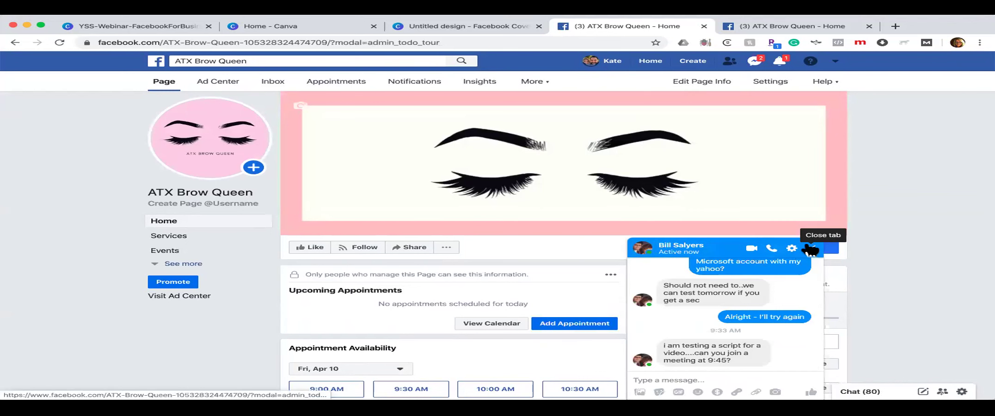
{"action": "left_click", "coordinate": [812, 247]}
{"action": "left_click", "coordinate": [763, 246]}
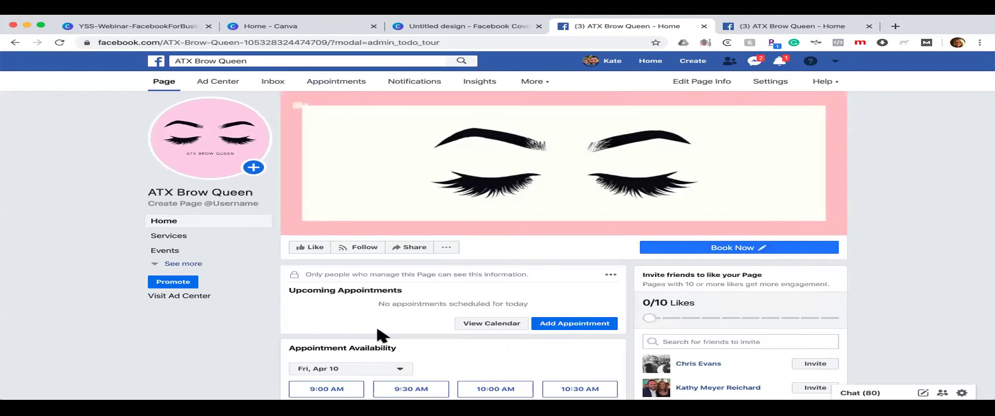
{"action": "left_click_drag", "start_coordinate": [305, 276], "coordinate": [279, 279]}
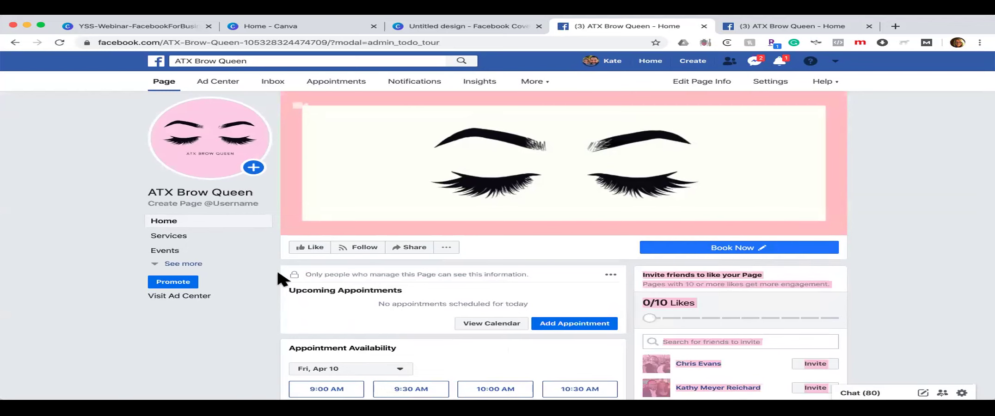
{"action": "left_click", "coordinate": [306, 303]}
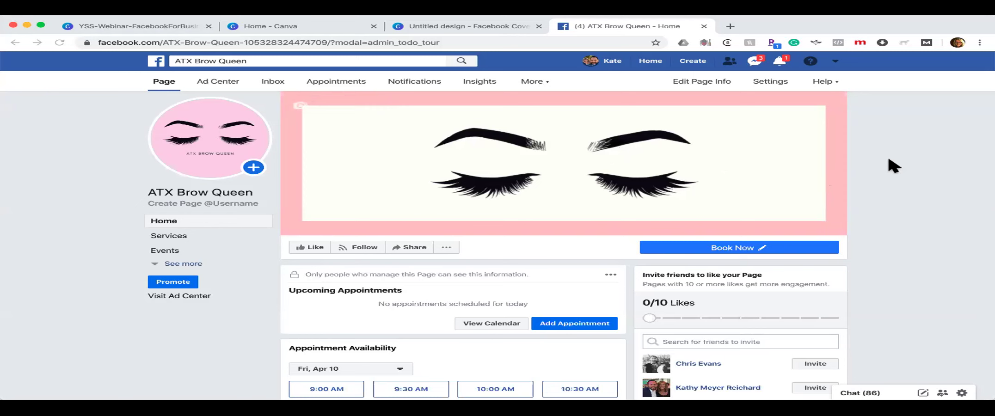
{"action": "left_click", "coordinate": [764, 249]}
{"action": "left_click", "coordinate": [764, 249]}
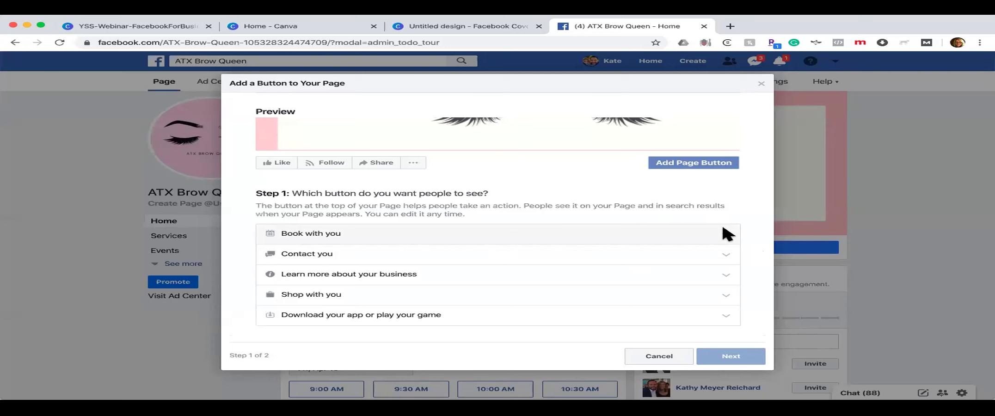
- Expand the booking, contact, learn-more and shopping categories to compare button types
{"action": "left_click", "coordinate": [724, 234]}
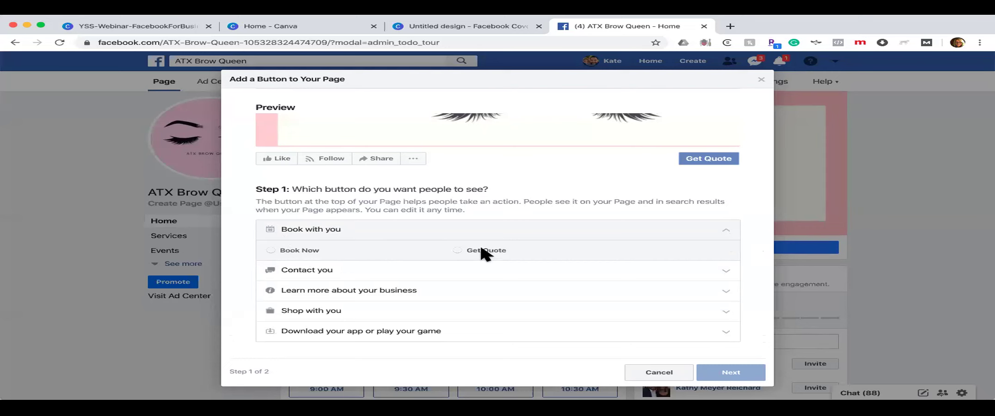
{"action": "left_click", "coordinate": [385, 270]}
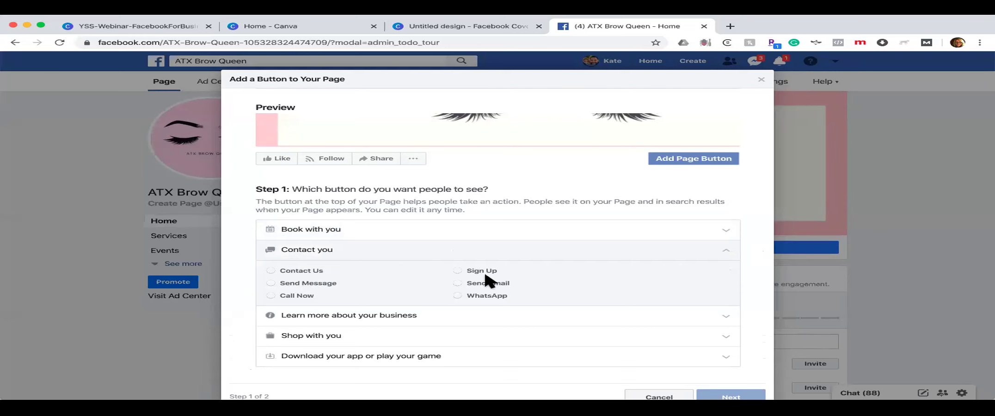
{"action": "left_click", "coordinate": [492, 318]}
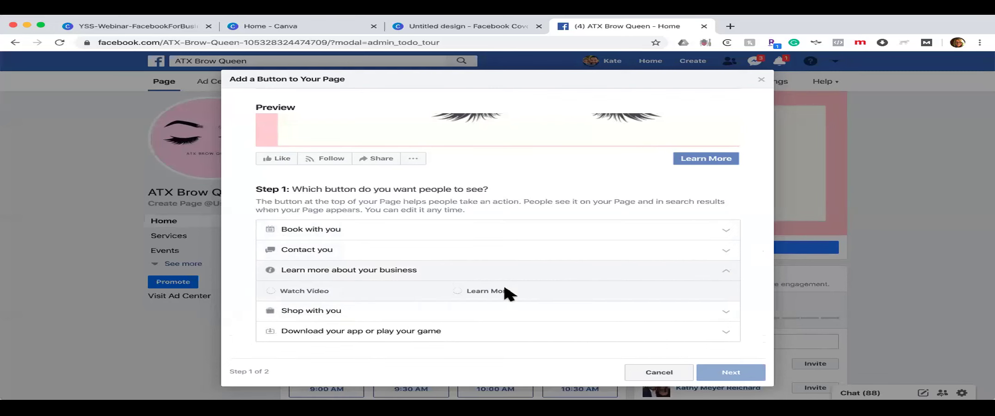
{"action": "left_click", "coordinate": [319, 312]}
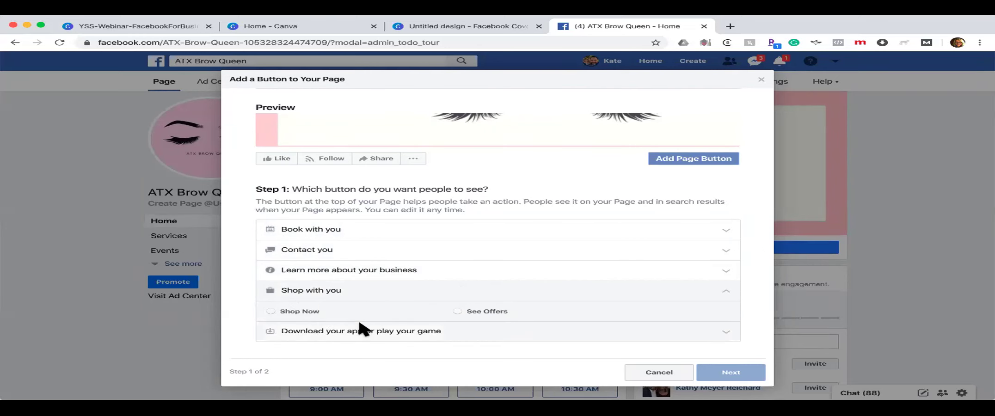
- Pick Send Message under Contact you and continue to the next step
{"action": "left_click", "coordinate": [324, 252]}
{"action": "left_click", "coordinate": [309, 271]}
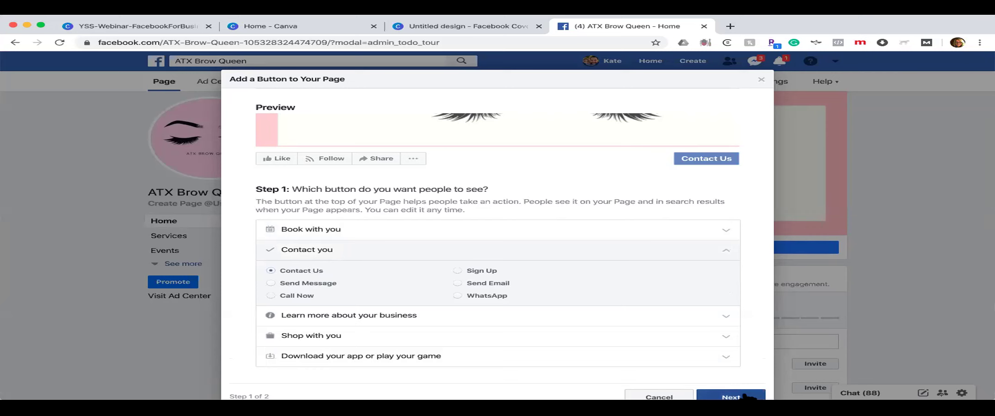
{"action": "left_click", "coordinate": [309, 283]}
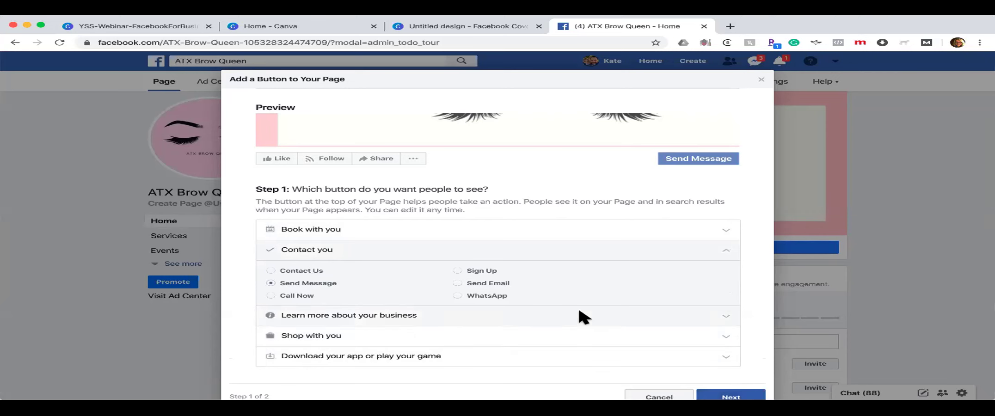
{"action": "left_click", "coordinate": [732, 397]}
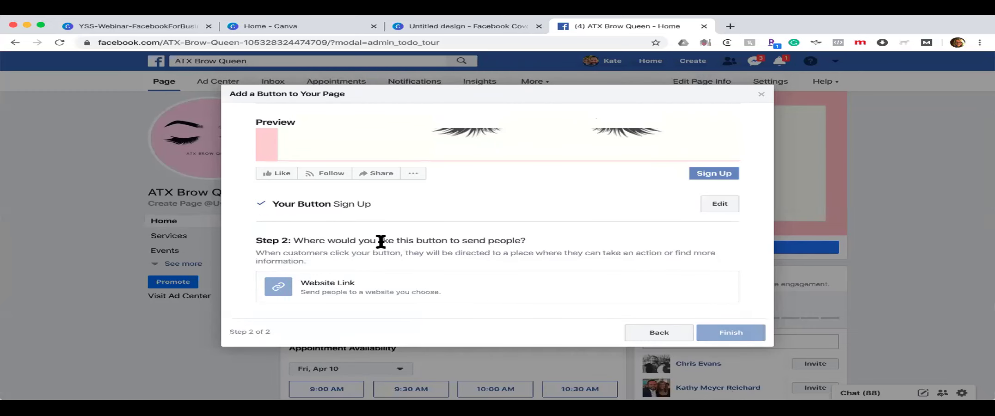
- Try the website-link destination, then dismiss it and return to button selection
{"action": "left_click", "coordinate": [363, 286]}
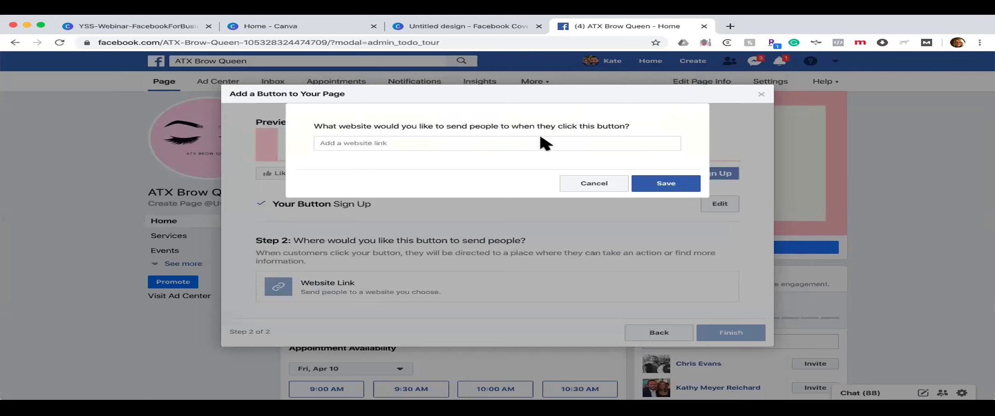
{"action": "left_click", "coordinate": [591, 189]}
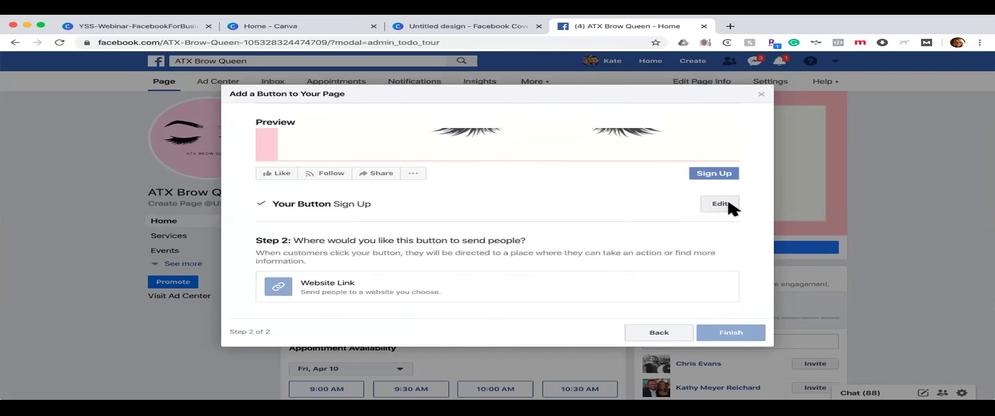
{"action": "left_click", "coordinate": [720, 204]}
- Choose Book Now under Book with you, review its destinations, then go back to Edit
{"action": "left_click", "coordinate": [298, 228]}
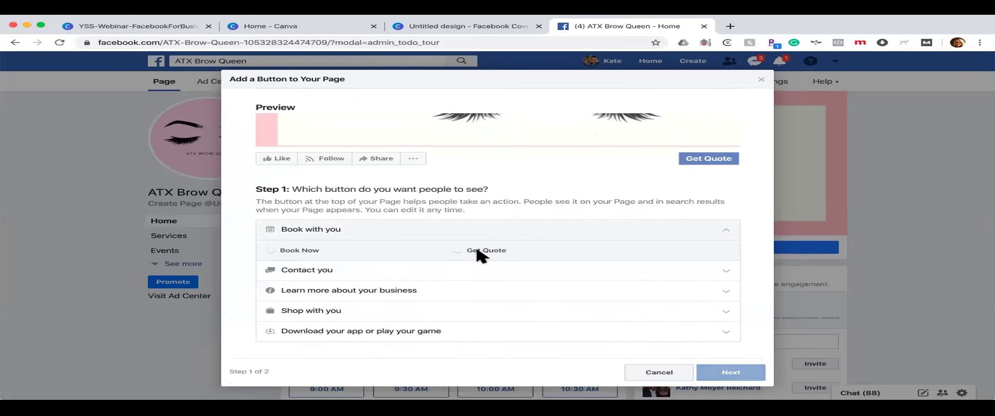
{"action": "left_click", "coordinate": [296, 251]}
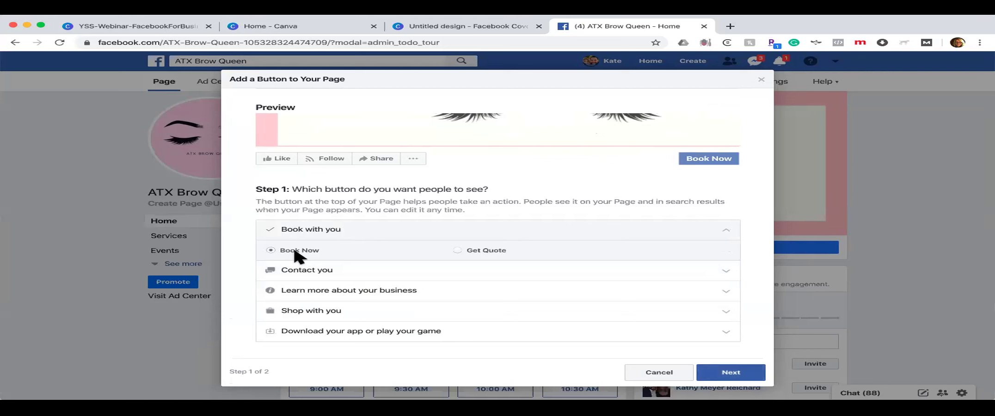
{"action": "left_click", "coordinate": [742, 372]}
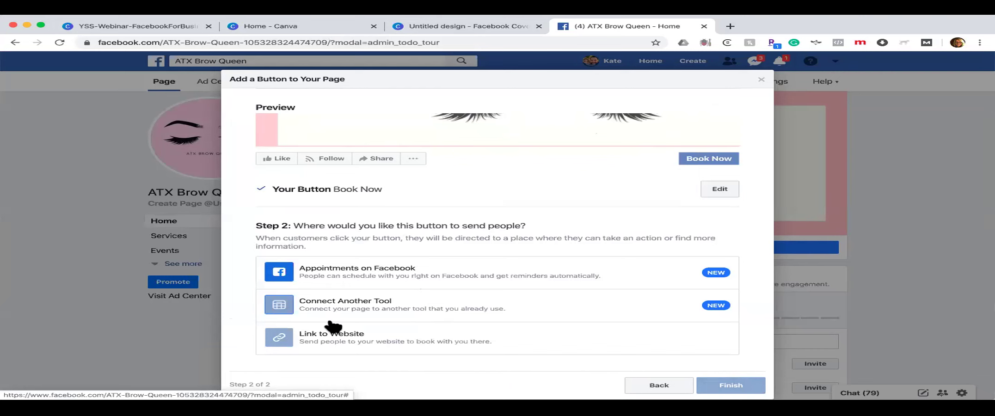
{"action": "left_click", "coordinate": [346, 320]}
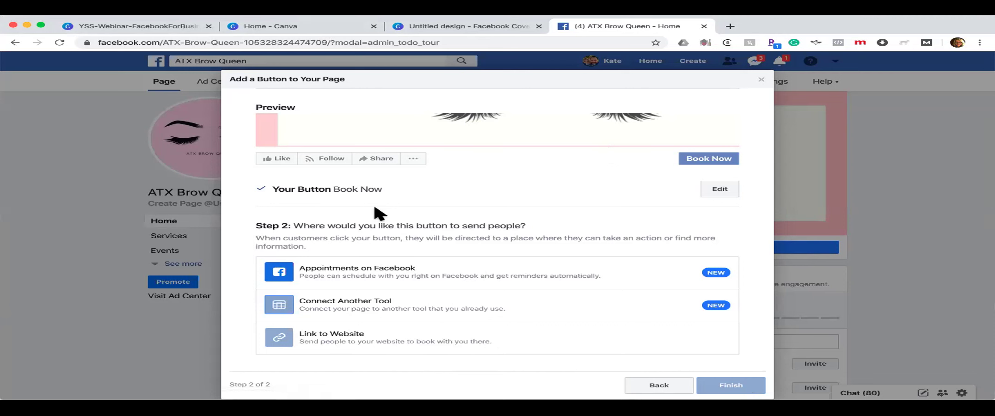
{"action": "left_click", "coordinate": [719, 190]}
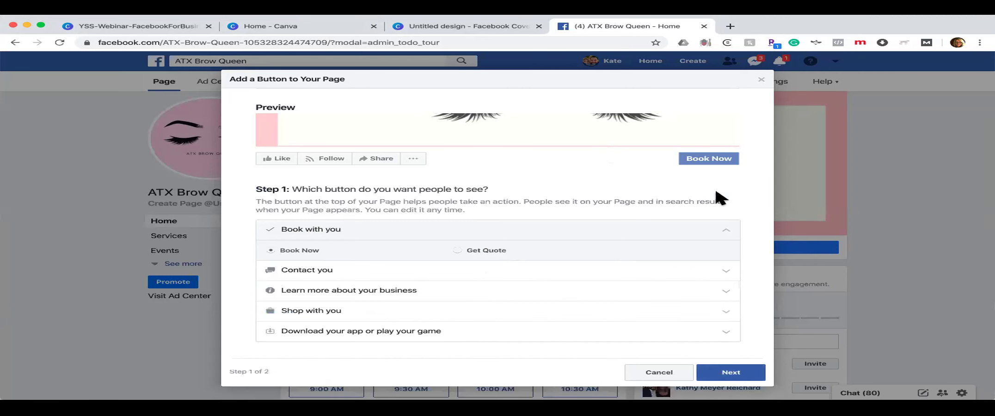
- Add Send Message as the button, linked to the Page's Messenger inbox, and finish
{"action": "left_click", "coordinate": [431, 267]}
{"action": "left_click", "coordinate": [306, 283]}
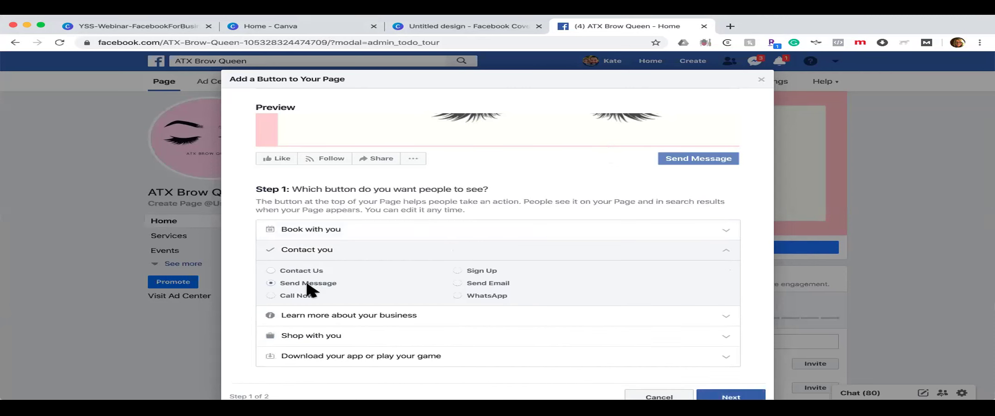
{"action": "left_click", "coordinate": [730, 396]}
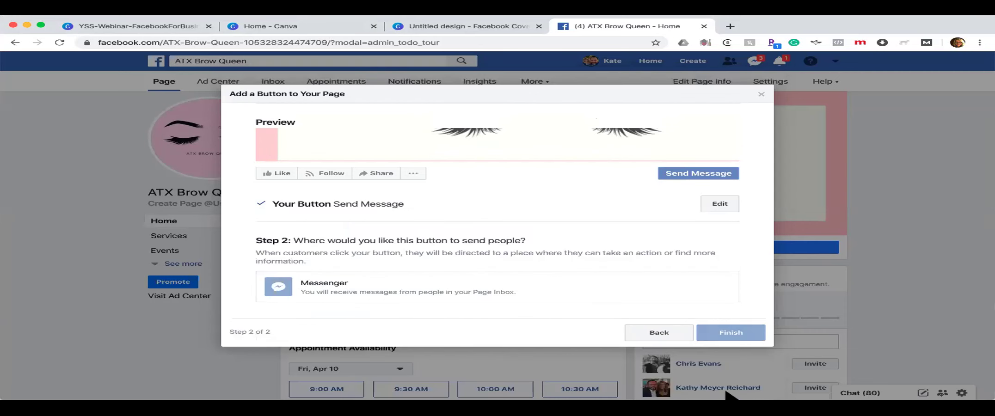
{"action": "left_click", "coordinate": [569, 289]}
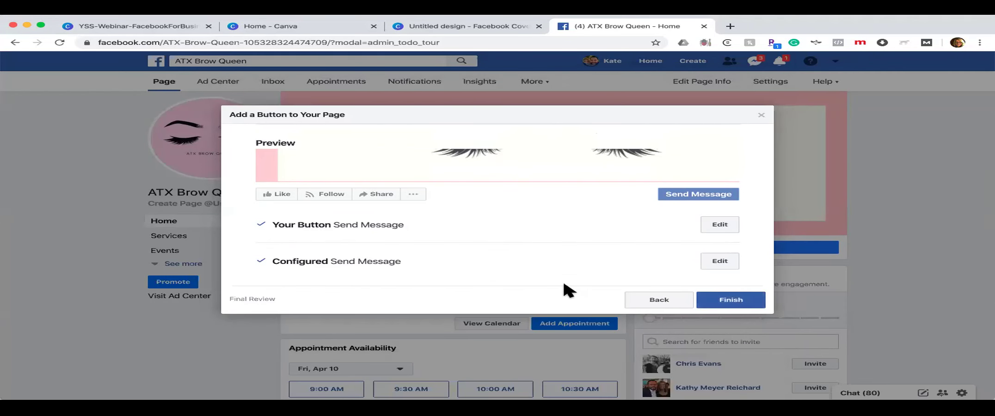
{"action": "left_click", "coordinate": [729, 303]}
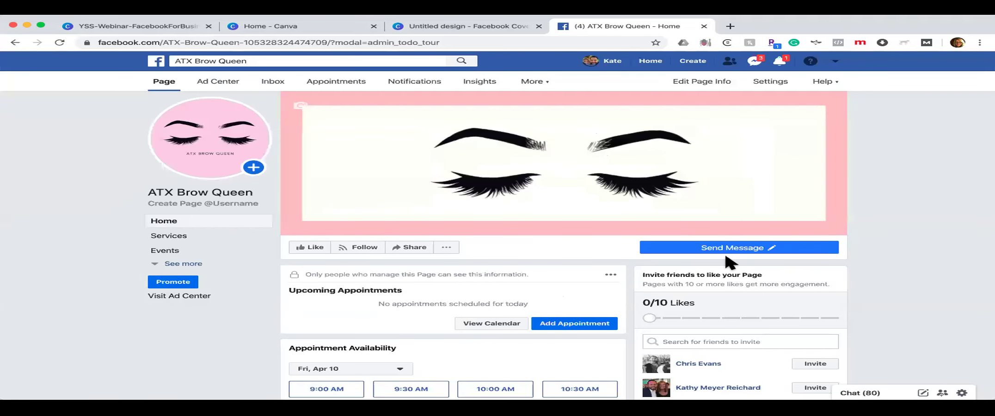
- Test the new Send Message button, then close the test Messenger chat
{"action": "left_click", "coordinate": [753, 249]}
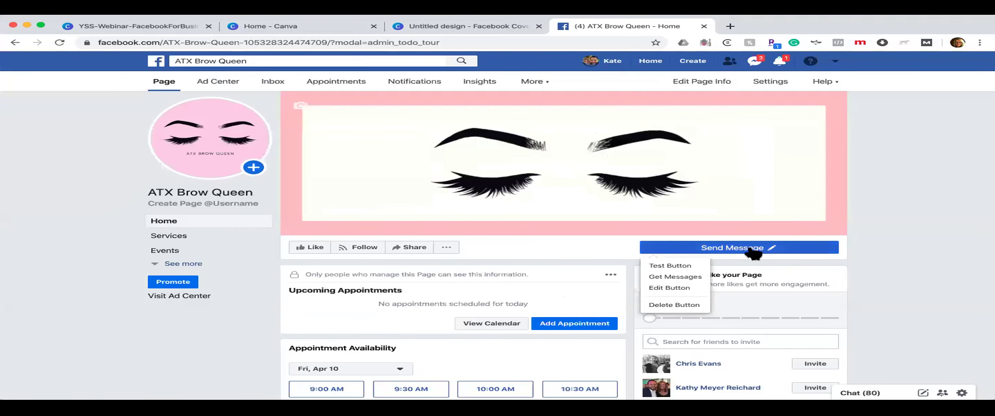
{"action": "left_click", "coordinate": [671, 266]}
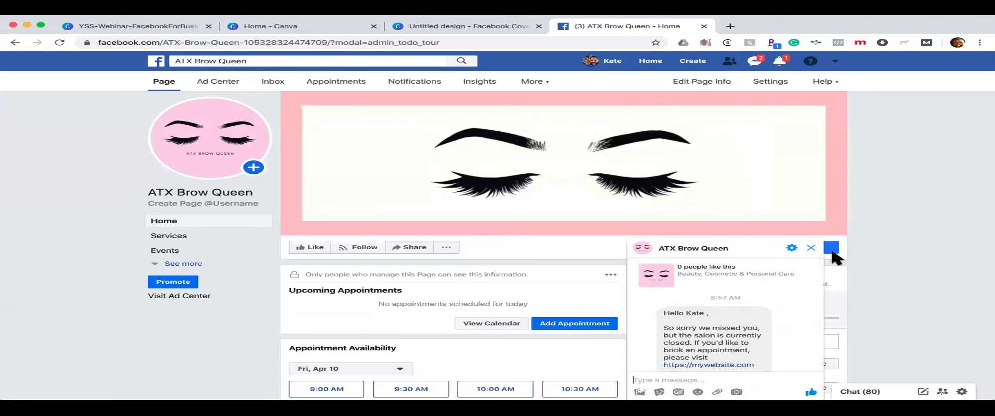
{"action": "left_click", "coordinate": [811, 247]}
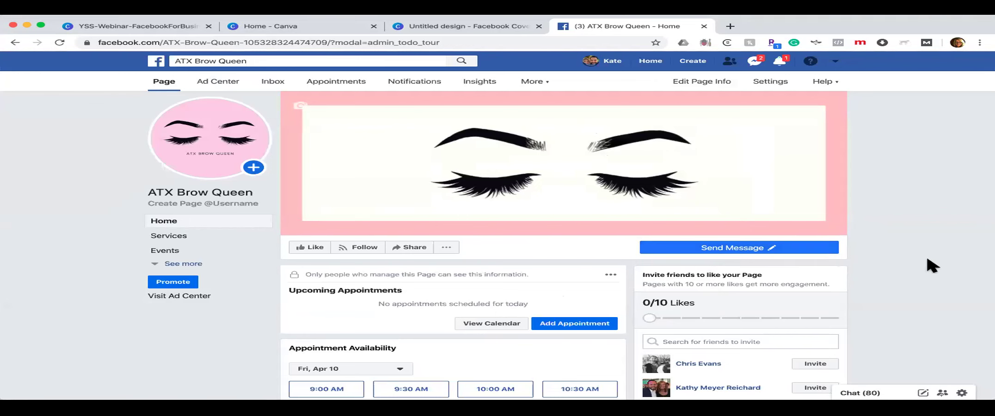
{"action": "mouse_move", "coordinate": [761, 251]}
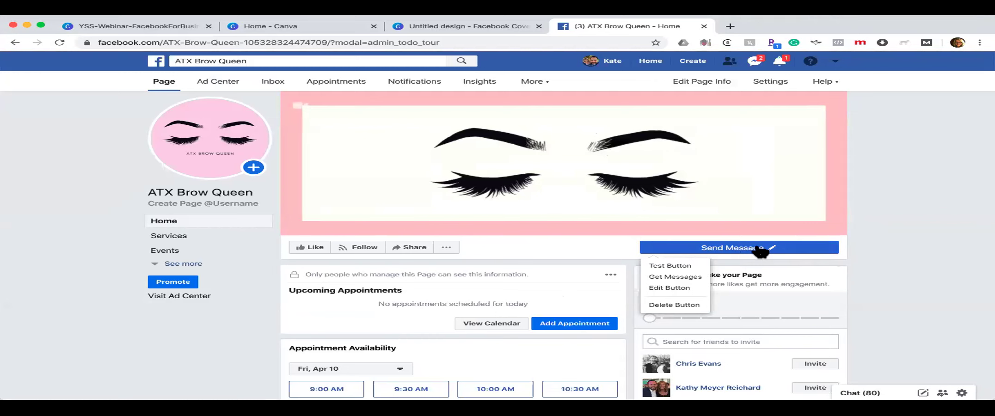
- Expand the left nav, check that username 'atxbrowqueen' is available, then cancel
{"action": "left_click", "coordinate": [182, 265]}
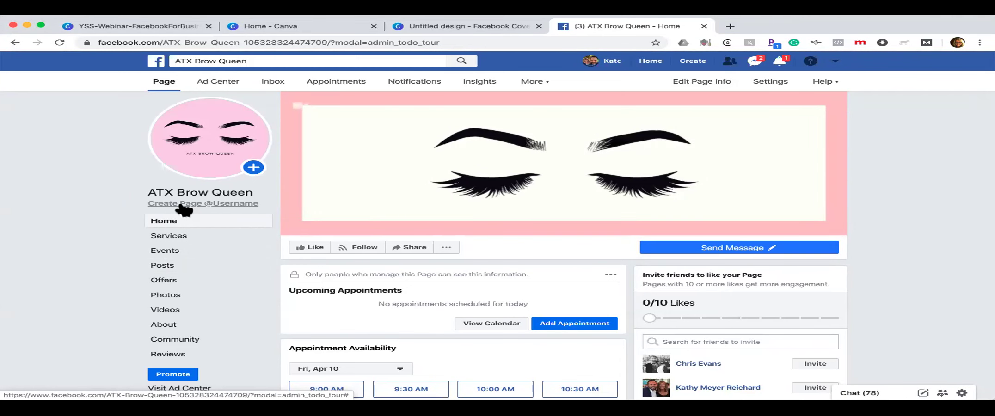
{"action": "left_click", "coordinate": [184, 204]}
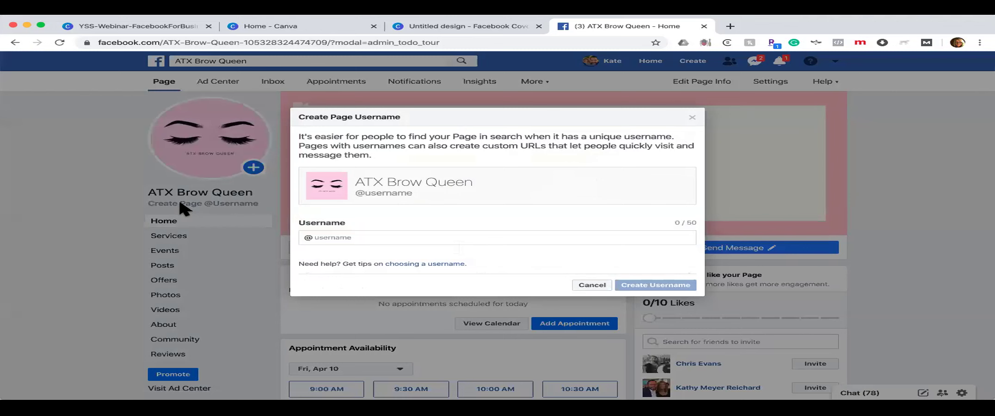
{"action": "left_click", "coordinate": [359, 239]}
{"action": "type", "text": "atxbro"}
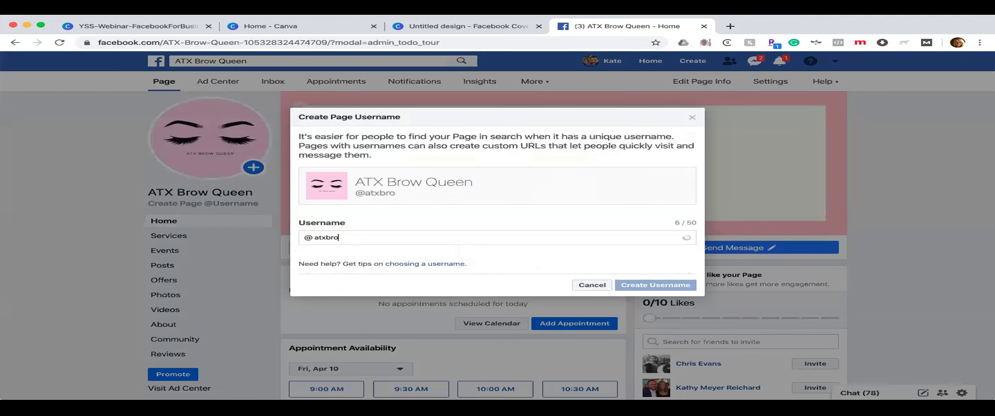
{"action": "type", "text": "wqueen"}
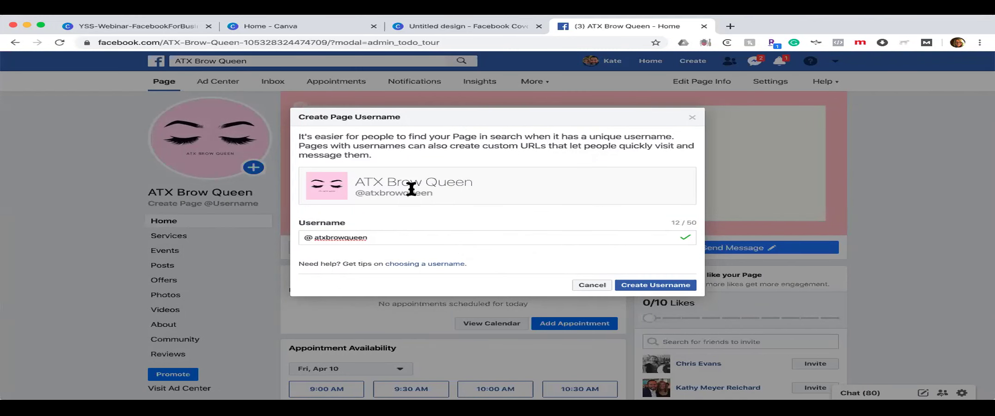
{"action": "left_click", "coordinate": [591, 286]}
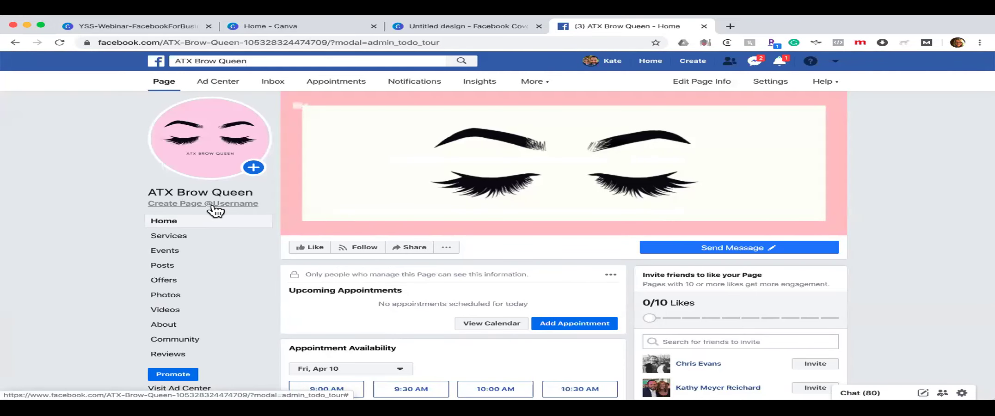
- Scroll through the page's posts and back up, then switch to the YSS-Webinar-FacebookForBusiness tab
{"action": "scroll", "coordinate": [517, 239], "scroll_direction": "down", "scroll_amount": 10}
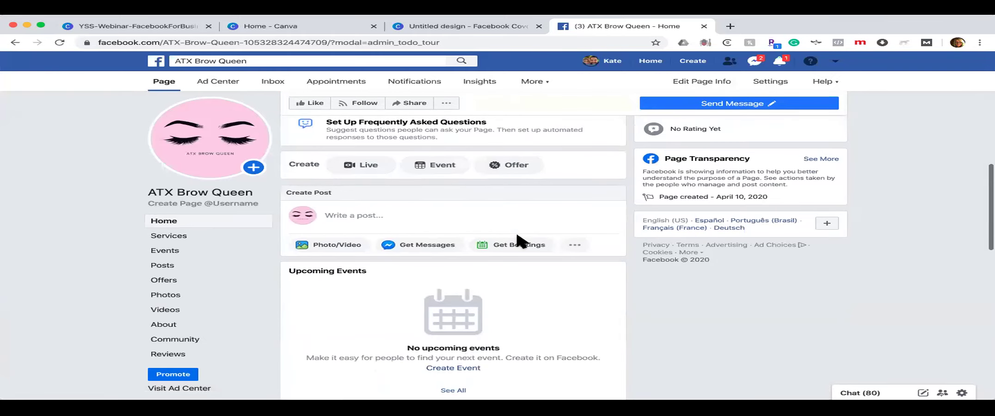
{"action": "scroll", "coordinate": [521, 241], "scroll_direction": "down", "scroll_amount": 5}
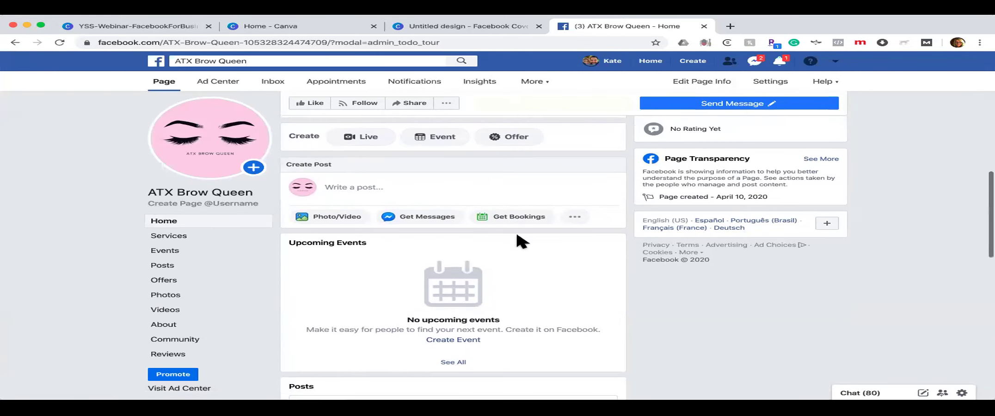
{"action": "scroll", "coordinate": [521, 241], "scroll_direction": "down", "scroll_amount": 8}
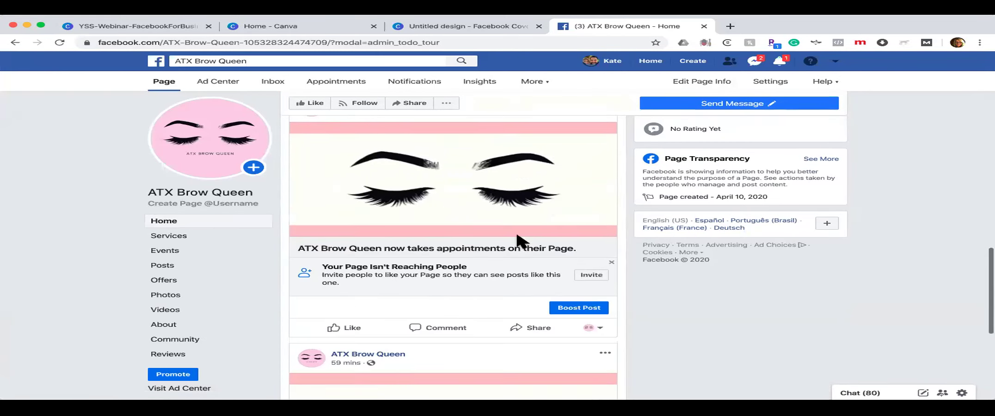
{"action": "scroll", "coordinate": [520, 241], "scroll_direction": "up", "scroll_amount": 12}
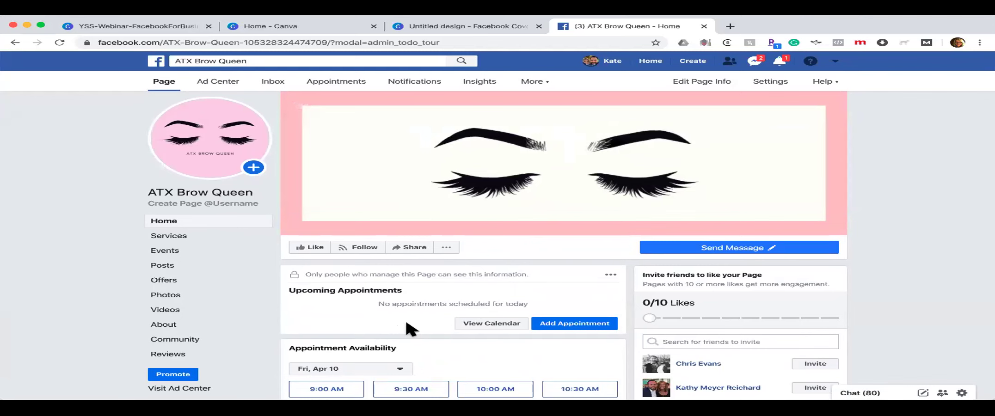
{"action": "mouse_move", "coordinate": [556, 136]}
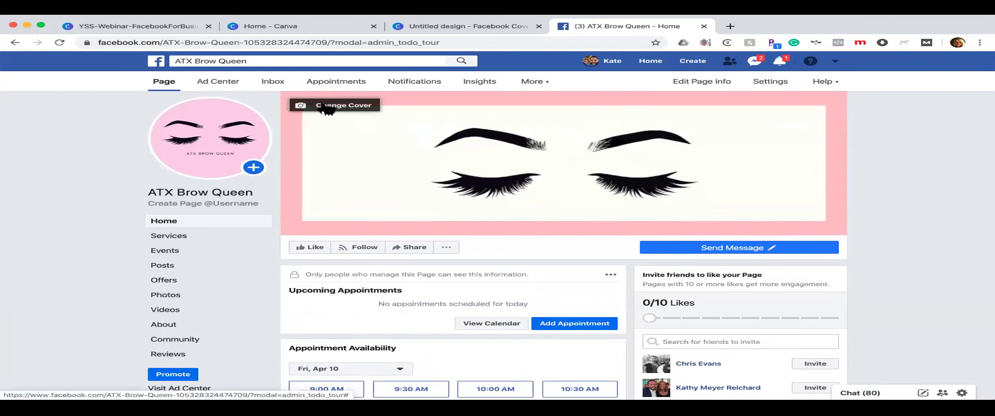
{"action": "left_click", "coordinate": [162, 28]}
- Scroll up to the slide on Page 4, then return to the ATX Brow Queen - Home tab
{"action": "scroll", "coordinate": [619, 231], "scroll_direction": "up", "scroll_amount": 15}
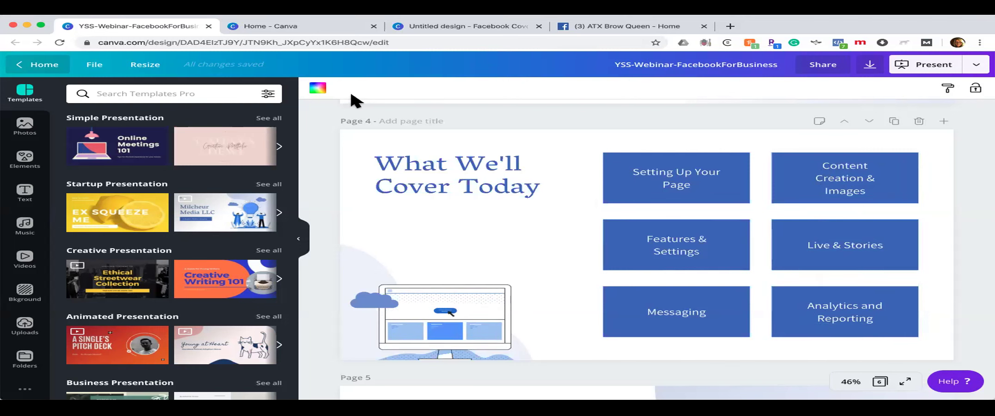
{"action": "left_click", "coordinate": [654, 26]}
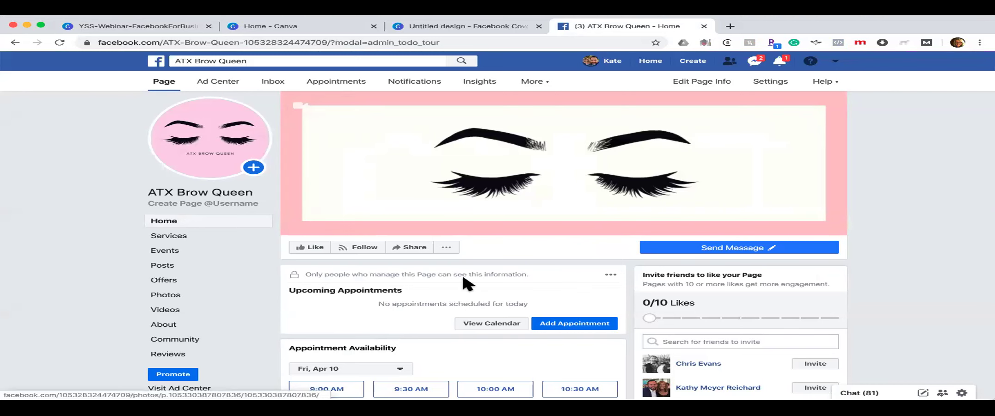
- Scroll down to Create Post and start a new post in the Write a post box
{"action": "scroll", "coordinate": [423, 300], "scroll_direction": "down", "scroll_amount": 10}
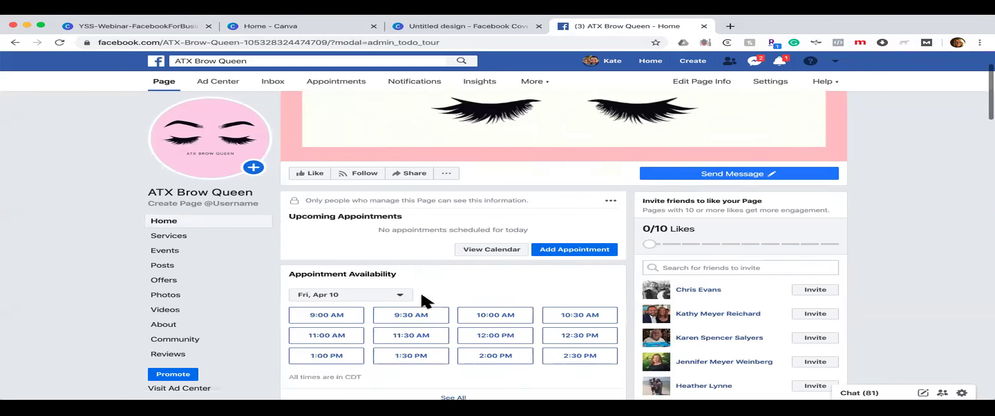
{"action": "scroll", "coordinate": [423, 300], "scroll_direction": "down", "scroll_amount": 3}
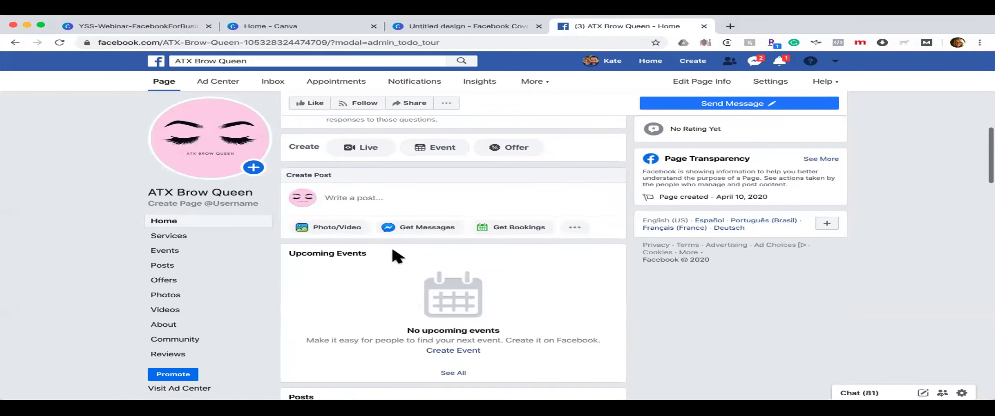
{"action": "left_click", "coordinate": [360, 198]}
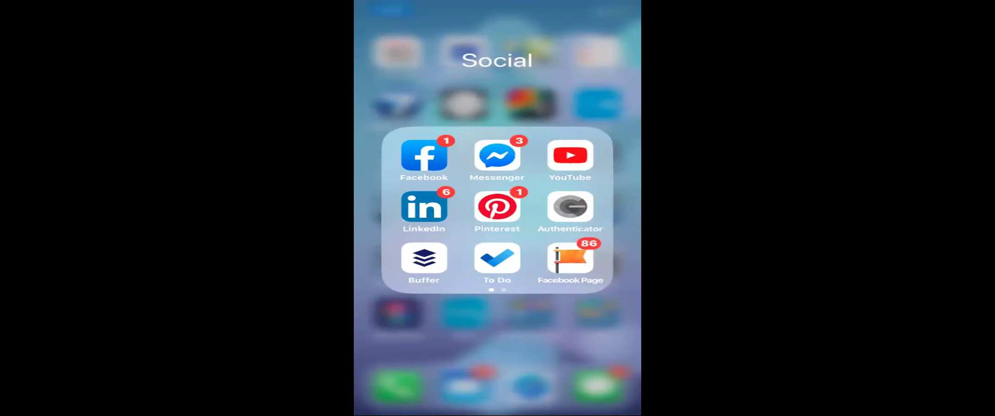
- Swipe to the Social folder's other page, launch the Facebook Page app, and scroll its Page view
{"action": "mouse_move", "coordinate": [554, 208]}
{"action": "left_mouse_down"}
{"action": "mouse_move", "coordinate": [439, 208]}
{"action": "mouse_move", "coordinate": [555, 209]}
{"action": "left_mouse_up"}
{"action": "left_click", "coordinate": [584, 254]}
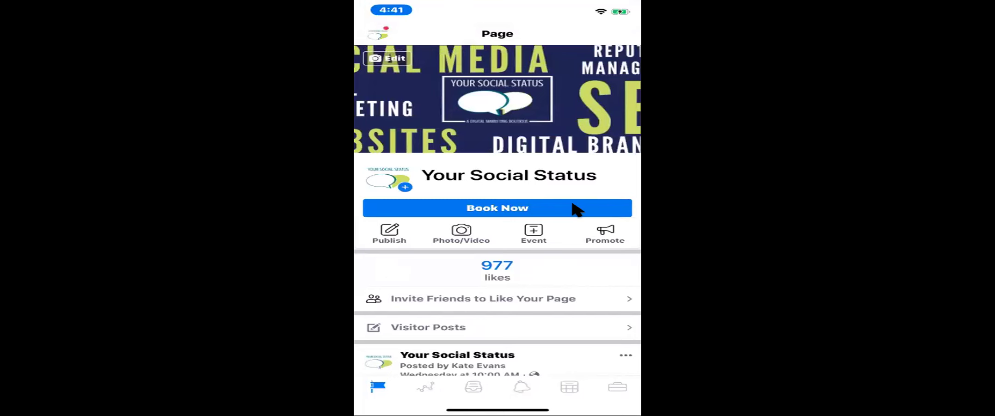
{"action": "scroll", "coordinate": [576, 211], "scroll_direction": "down", "scroll_amount": 3}
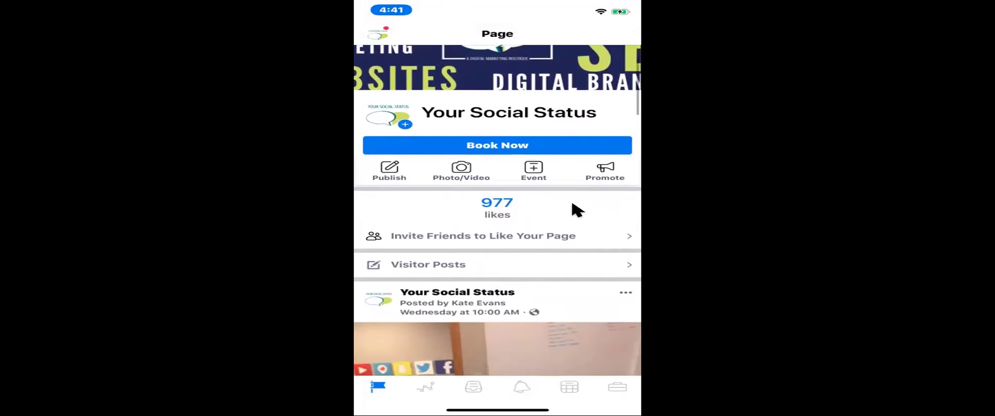
{"action": "scroll", "coordinate": [576, 210], "scroll_direction": "up", "scroll_amount": 3}
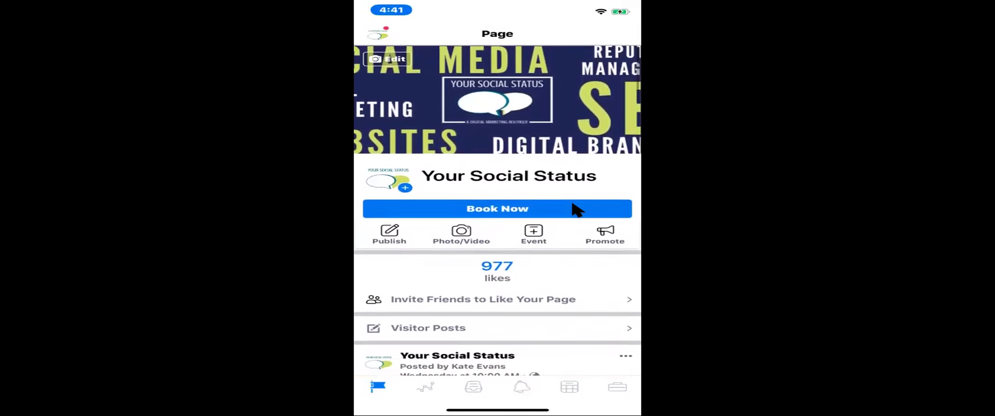
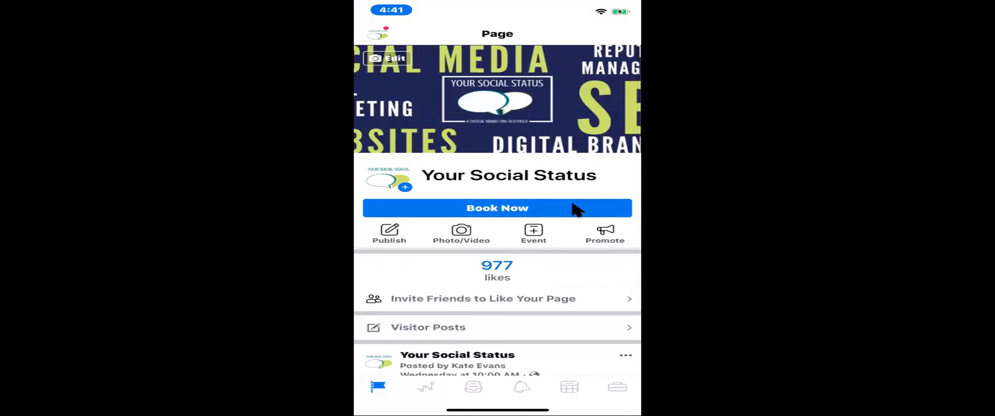
- Pull down to refresh the Your Social Status Page view
{"action": "scroll", "coordinate": [577, 210], "scroll_direction": "up", "scroll_amount": 3}
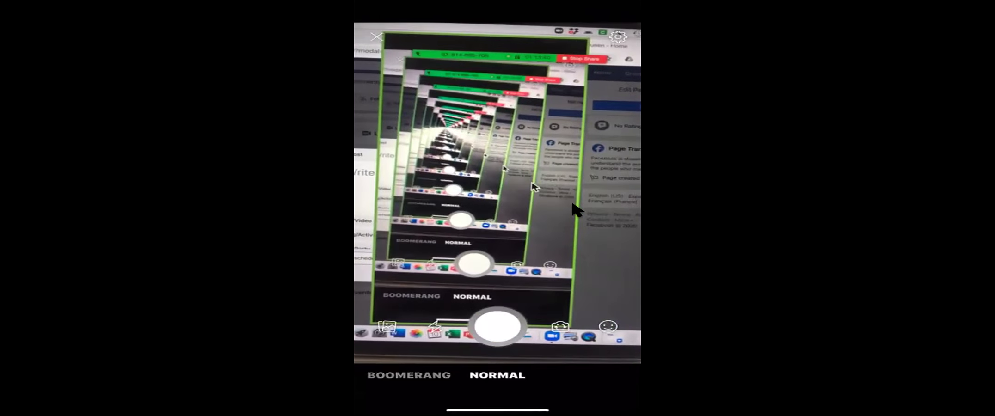
- Capture the story photo and add a 'Your Social Status' location sticker, found by searching Yoursocial
{"action": "left_click", "coordinate": [497, 327]}
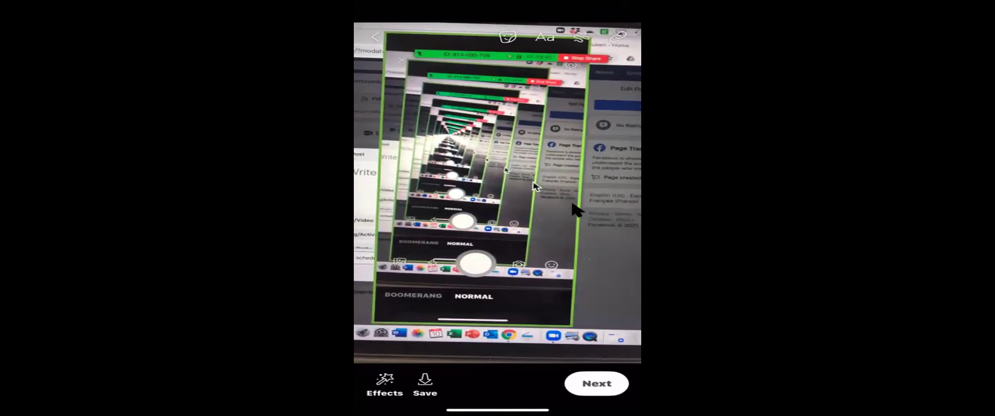
{"action": "left_click", "coordinate": [508, 37]}
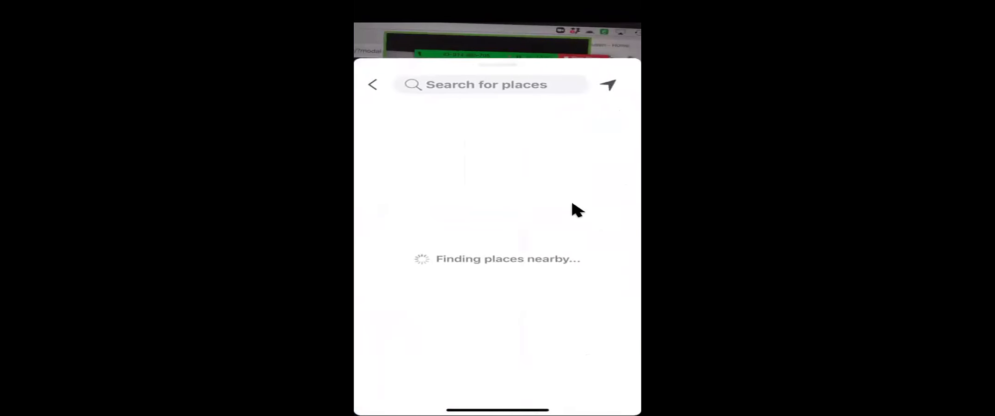
{"action": "type", "text": "Yoursocial"}
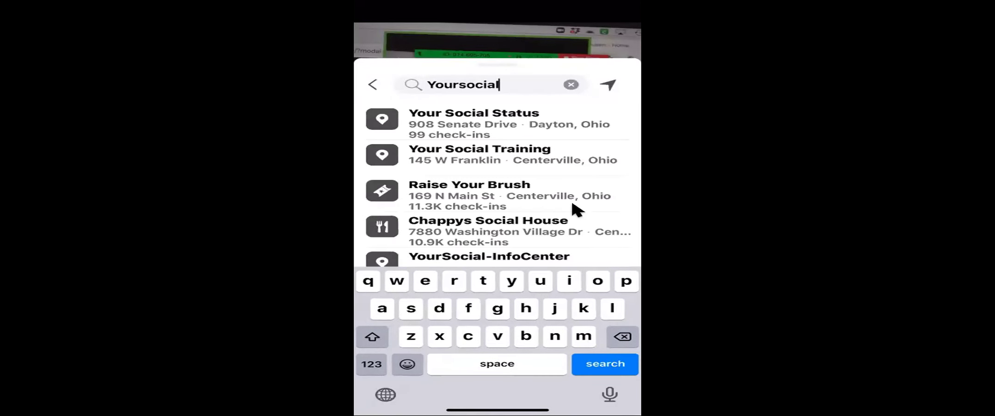
{"action": "left_click", "coordinate": [474, 119]}
- Move the location sticker lower, tilt it, and switch it to the blue style
{"action": "left_click_drag", "start_coordinate": [497, 193], "coordinate": [506, 276]}
{"action": "left_click", "coordinate": [507, 277]}
{"action": "left_click", "coordinate": [506, 277]}
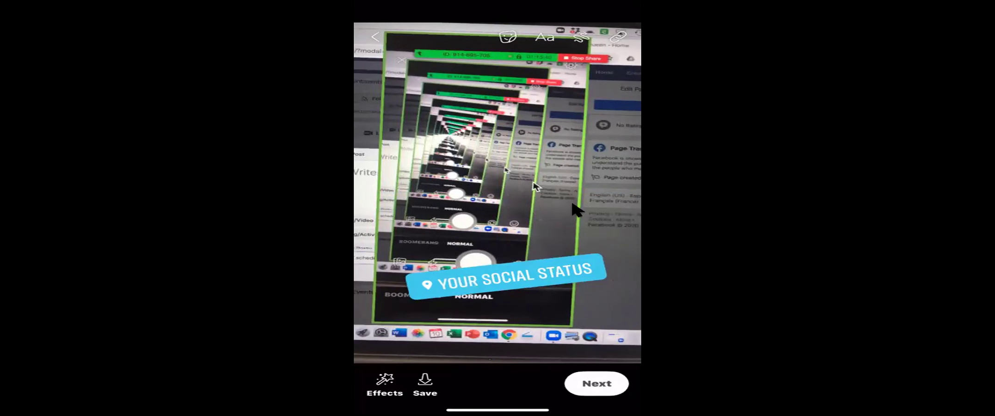
{"action": "left_click", "coordinate": [545, 37]}
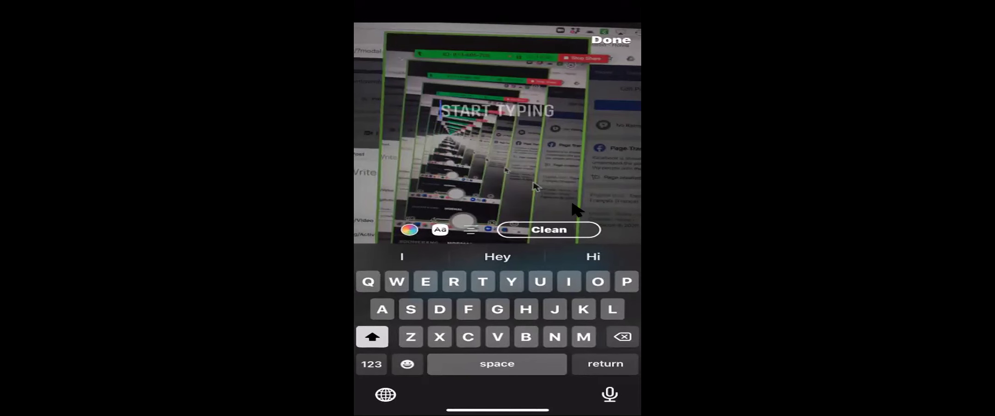
- Type the caption 'Facebook for Business Webinar!' and try the Headline font and background box
{"action": "type", "text": "Facebook"}
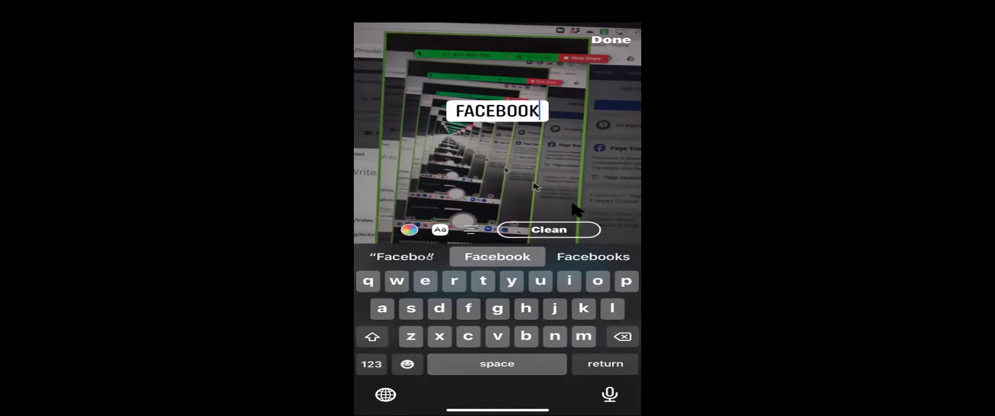
{"action": "type", "text": " for Business Webinar!"}
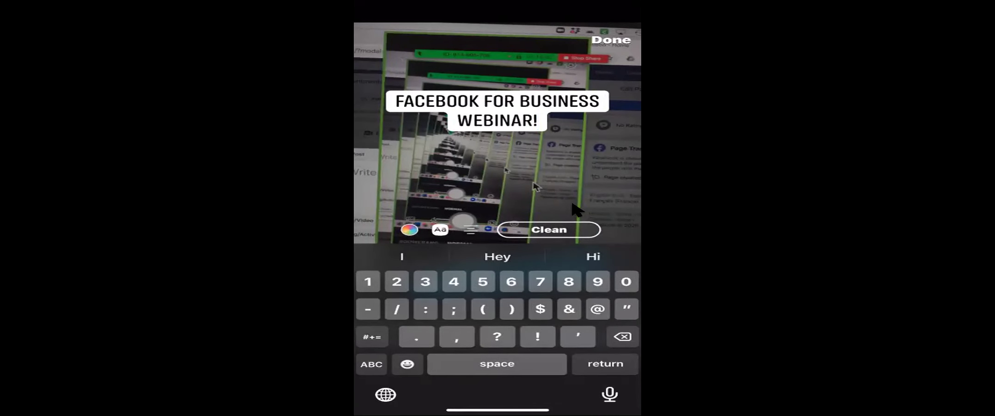
{"action": "left_click", "coordinate": [549, 230]}
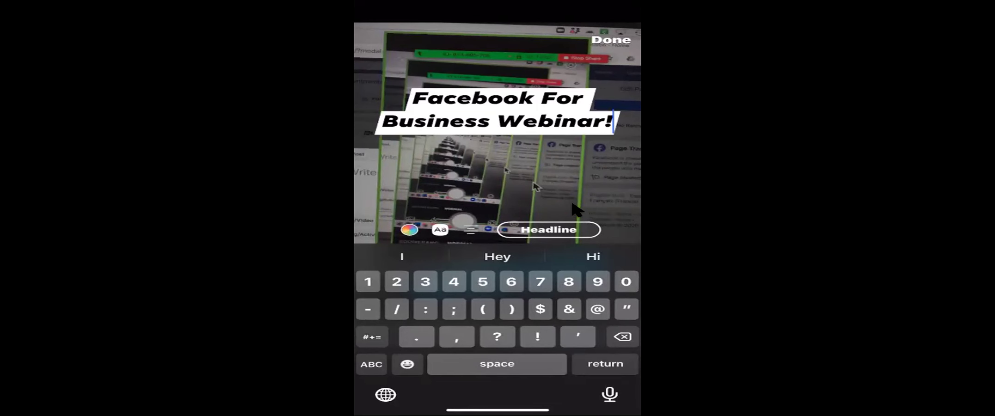
{"action": "left_click", "coordinate": [440, 230]}
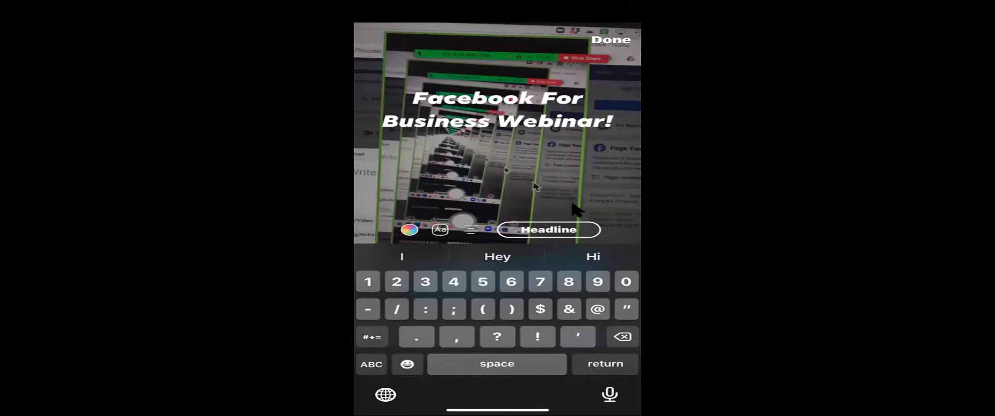
{"action": "left_click", "coordinate": [440, 229]}
- Make the caption teal, set it to the Clean font, and finish editing
{"action": "left_click", "coordinate": [409, 230]}
{"action": "left_click_drag", "start_coordinate": [578, 222], "coordinate": [442, 221]}
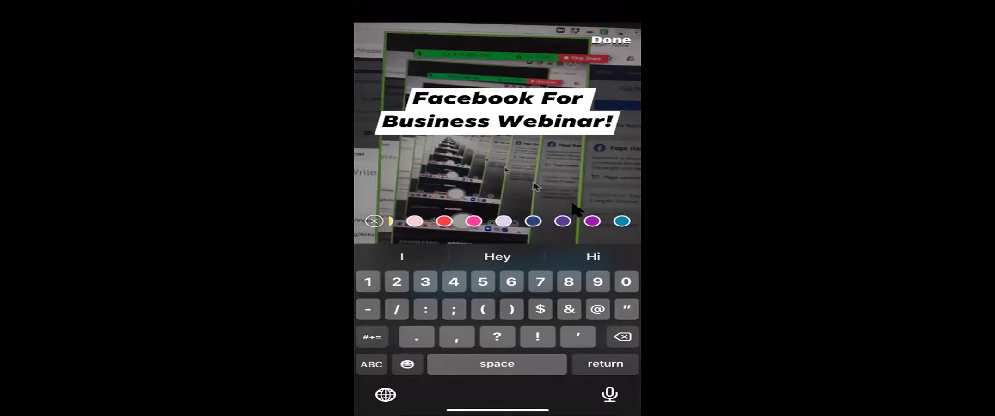
{"action": "left_click", "coordinate": [608, 221]}
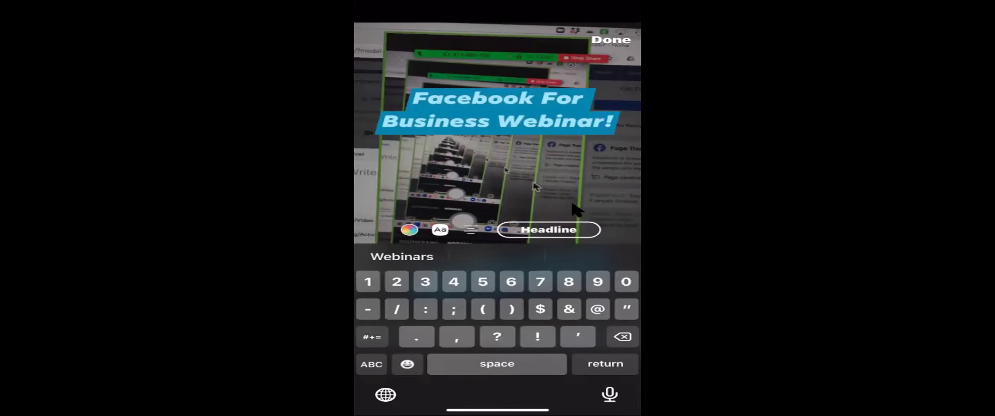
{"action": "left_click", "coordinate": [439, 229]}
{"action": "left_click", "coordinate": [548, 229]}
{"action": "left_click", "coordinate": [549, 229]}
{"action": "left_click", "coordinate": [549, 229]}
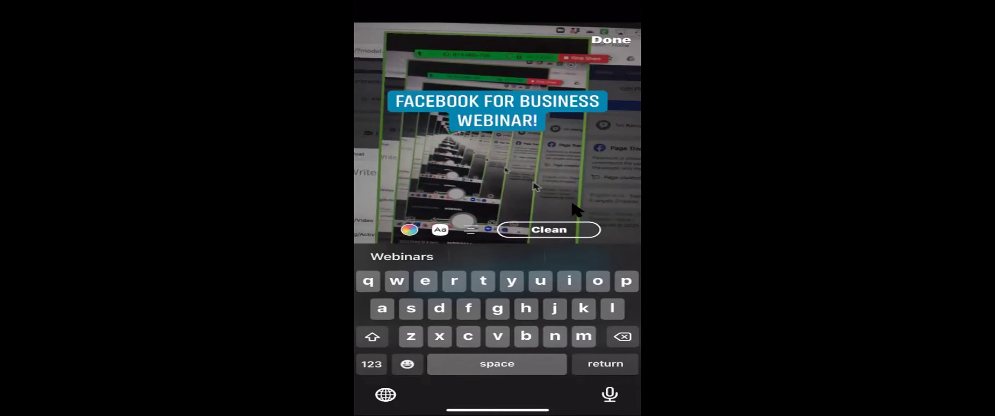
{"action": "left_click", "coordinate": [611, 40]}
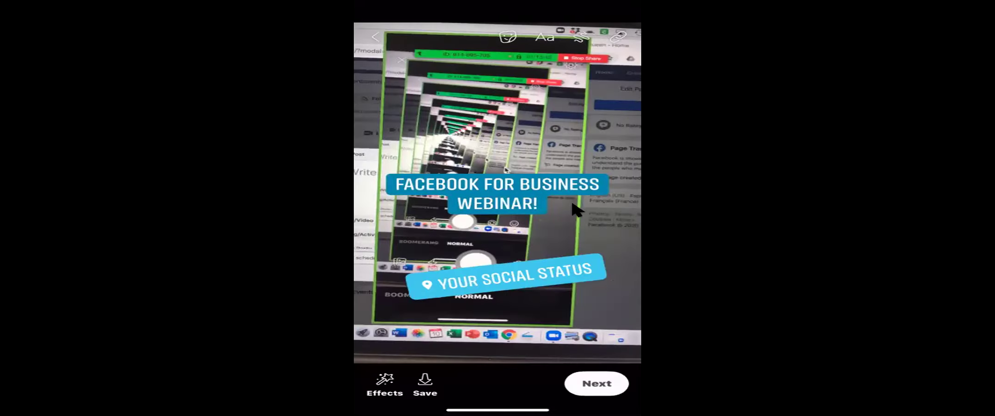
- Enlarge the webinar caption and move it to the top, then add the FRIYAY sticker
{"action": "left_click_drag", "start_coordinate": [497, 193], "coordinate": [498, 49]}
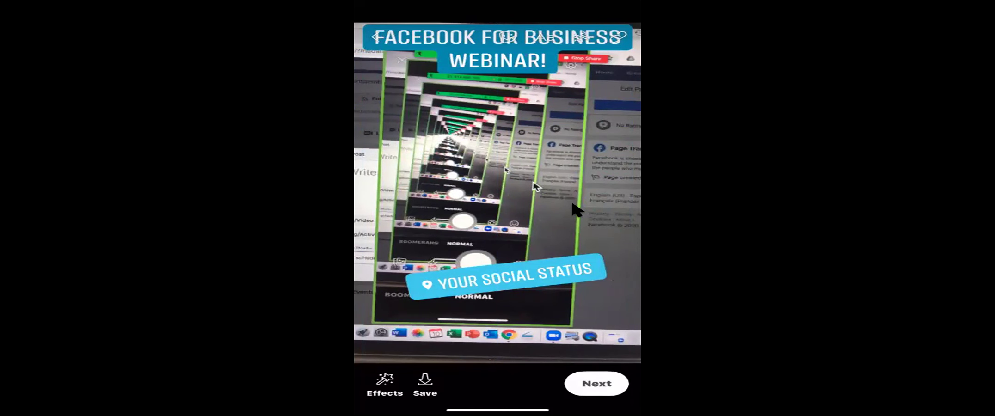
{"action": "left_click_drag", "start_coordinate": [497, 301], "coordinate": [497, 138]}
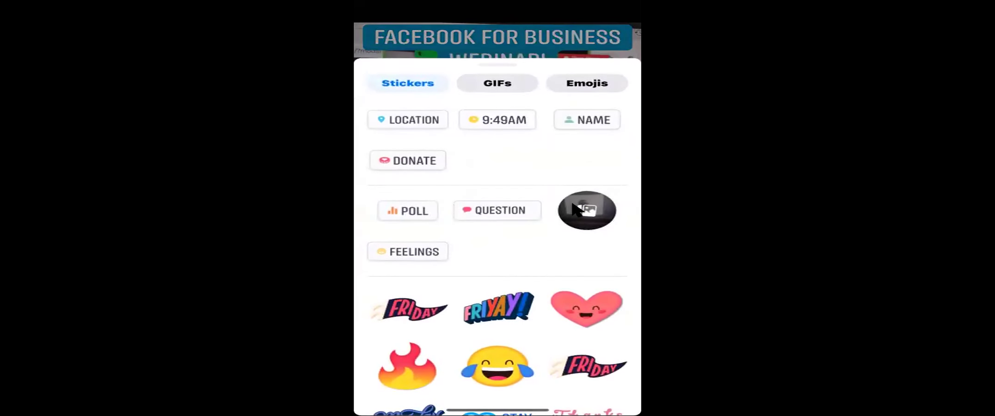
{"action": "scroll", "coordinate": [577, 210], "scroll_direction": "down", "scroll_amount": 5}
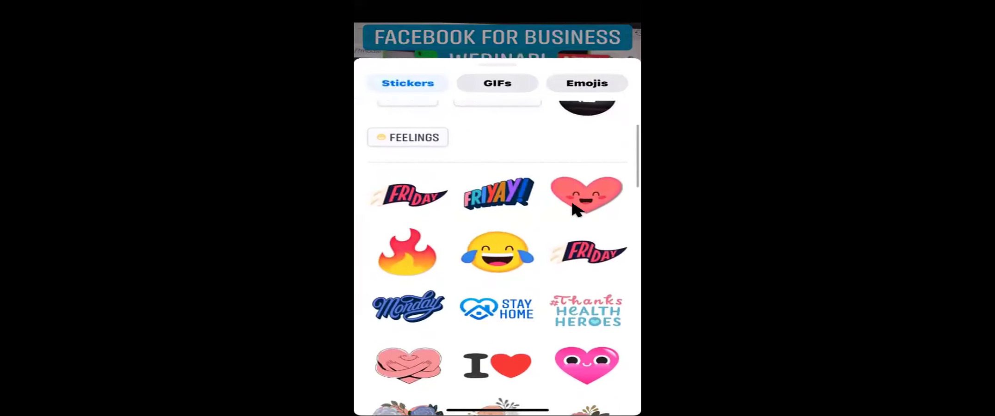
{"action": "left_click", "coordinate": [498, 193]}
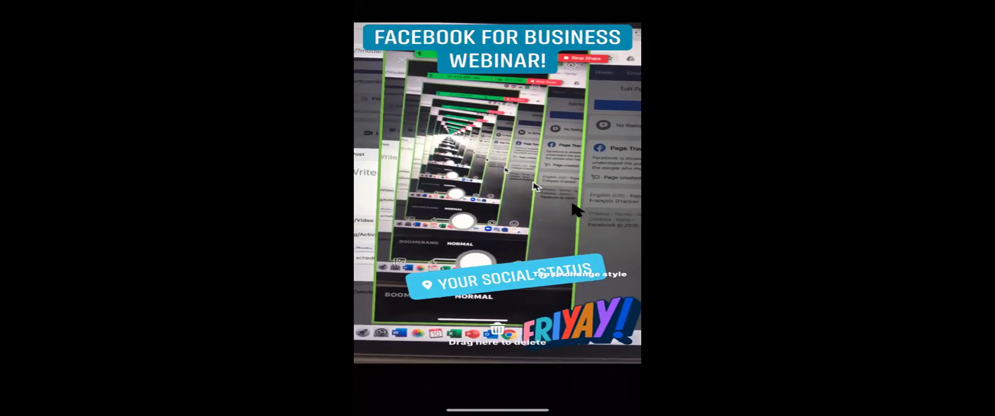
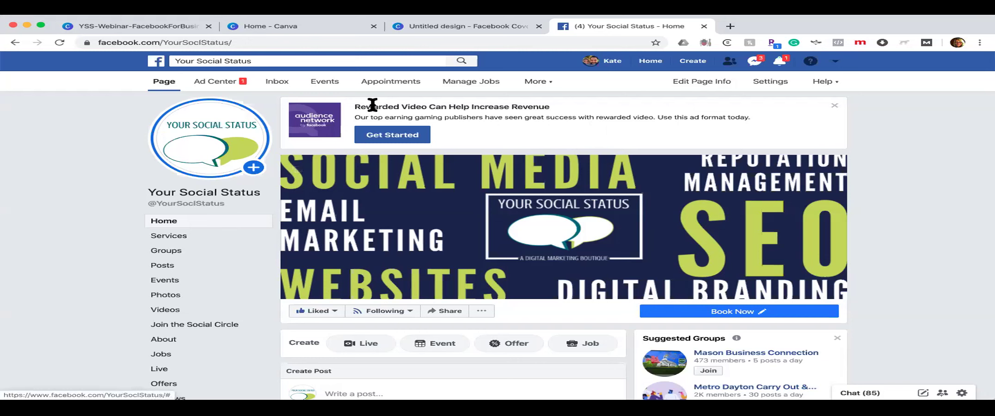
- Open the page's Insights and set the Page Summary range to Last 28 days
{"action": "left_click", "coordinate": [535, 87]}
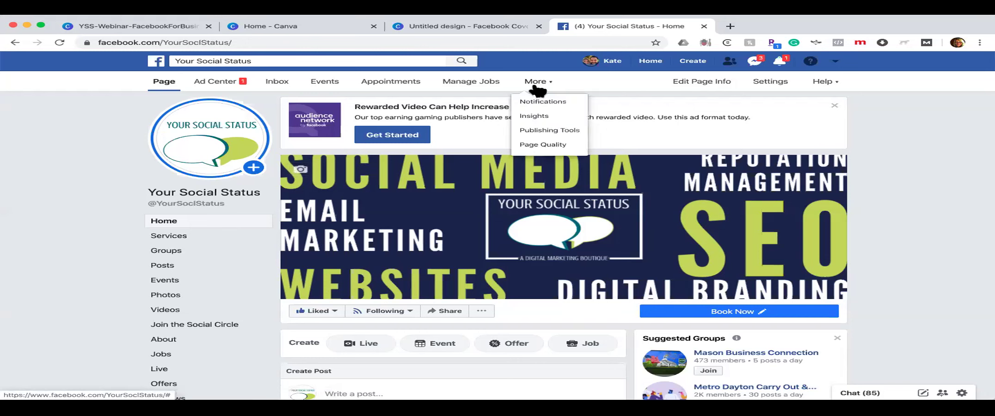
{"action": "left_click", "coordinate": [535, 120]}
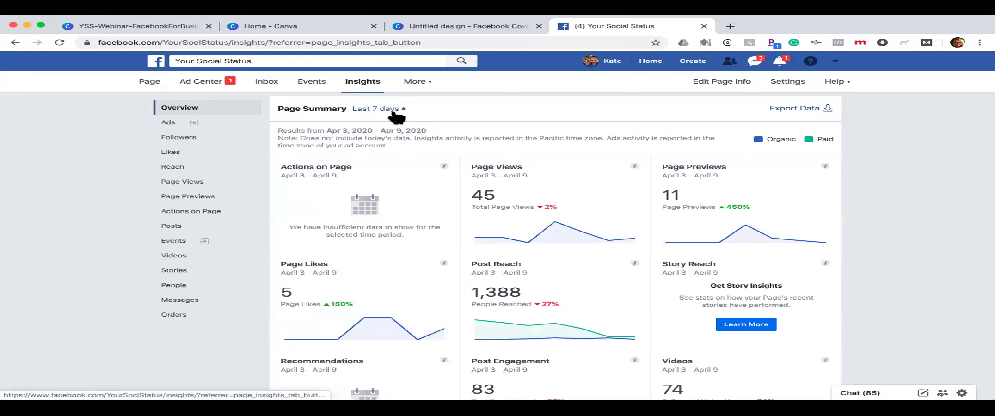
{"action": "left_click", "coordinate": [393, 111]}
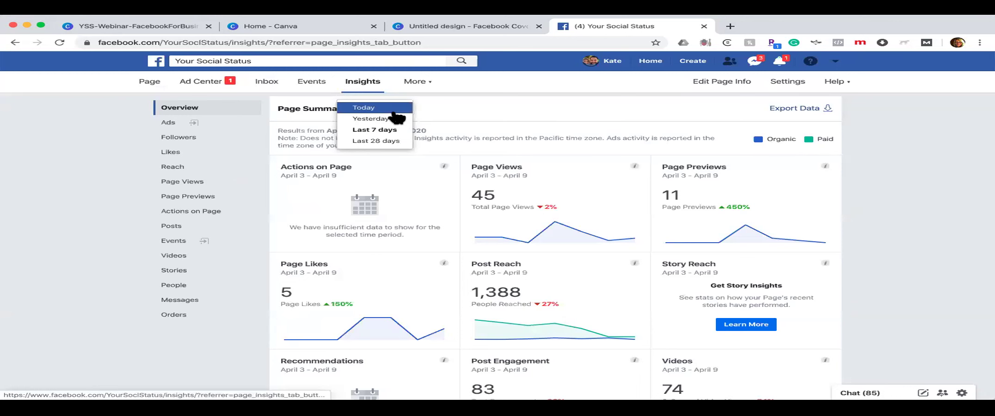
{"action": "left_click", "coordinate": [397, 144]}
- Scroll through the 28-day summary cards for views, likes, reach and engagement
{"action": "scroll", "coordinate": [395, 140], "scroll_direction": "down", "scroll_amount": 7}
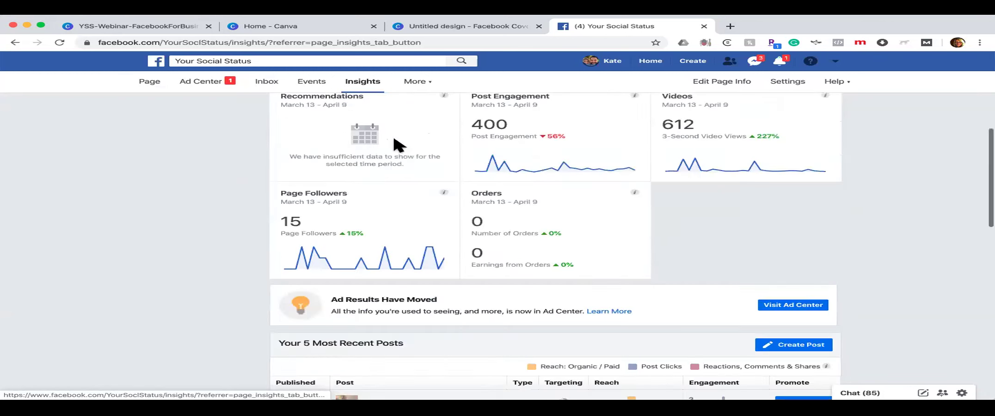
{"action": "scroll", "coordinate": [397, 145], "scroll_direction": "up", "scroll_amount": 8}
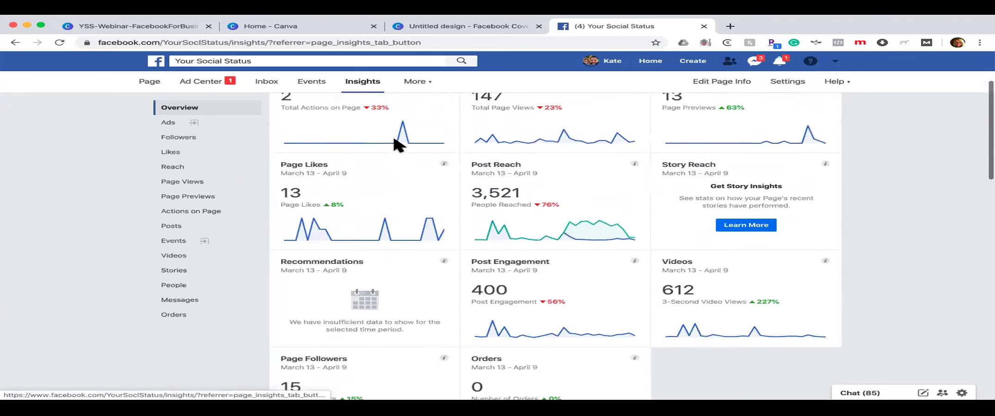
{"action": "scroll", "coordinate": [397, 144], "scroll_direction": "down", "scroll_amount": 8}
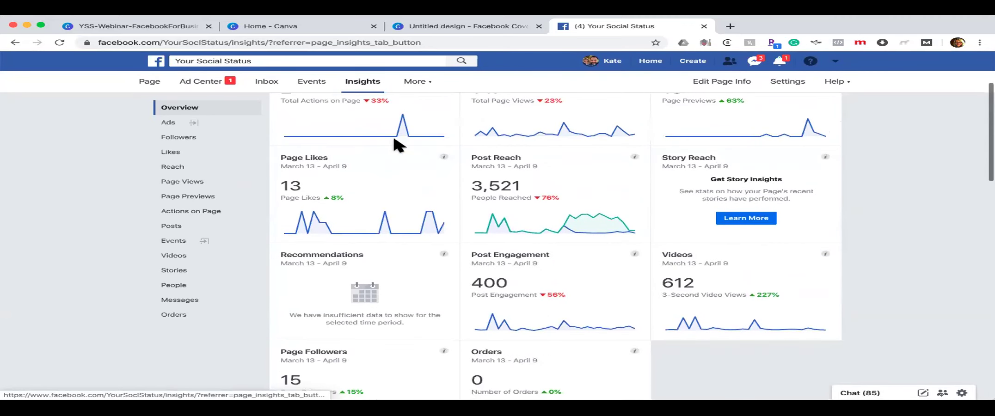
{"action": "scroll", "coordinate": [396, 144], "scroll_direction": "down", "scroll_amount": 1}
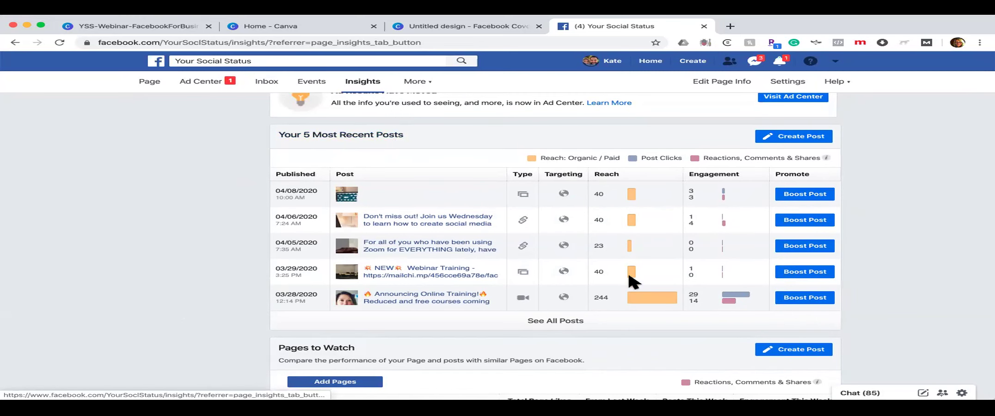
{"action": "mouse_move", "coordinate": [645, 303]}
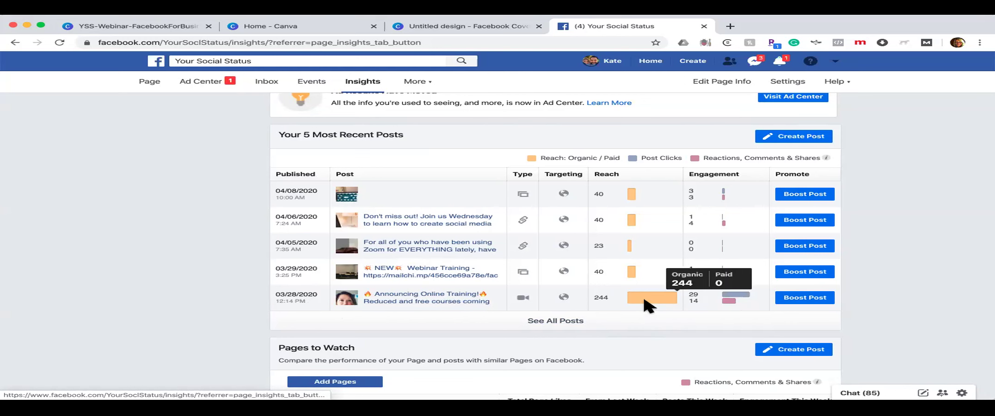
{"action": "scroll", "coordinate": [650, 305], "scroll_direction": "down", "scroll_amount": 5}
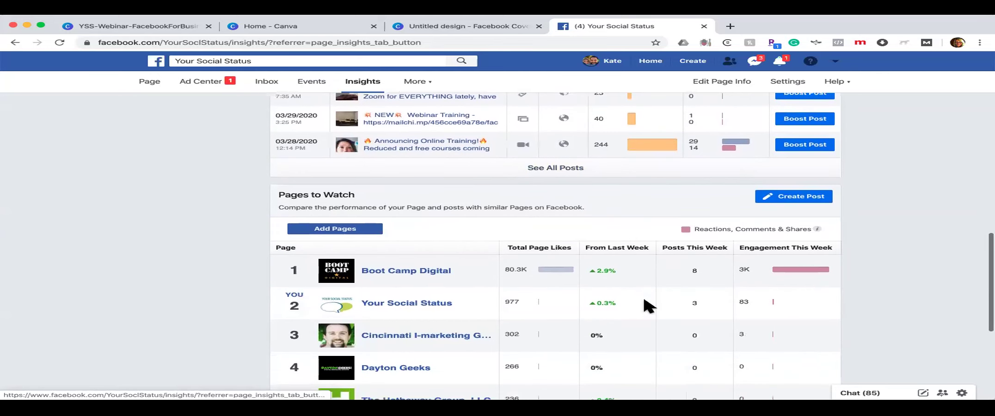
{"action": "scroll", "coordinate": [650, 305], "scroll_direction": "up", "scroll_amount": 15}
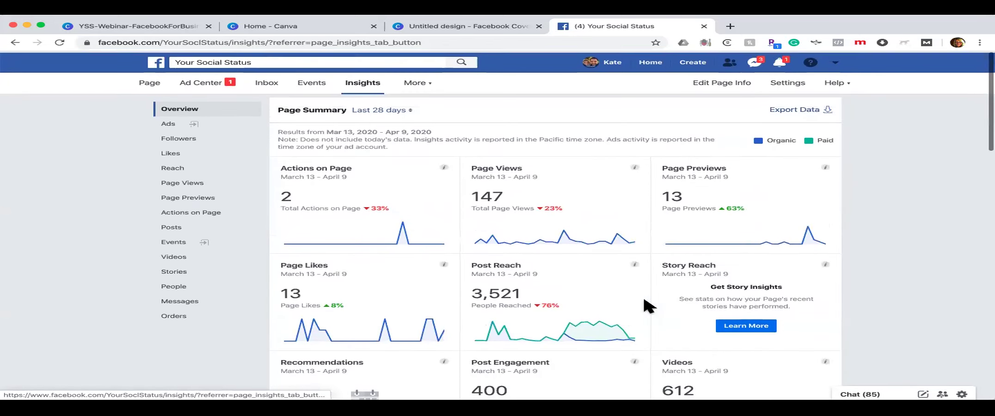
- Review the Followers insights charts
{"action": "left_click", "coordinate": [173, 140]}
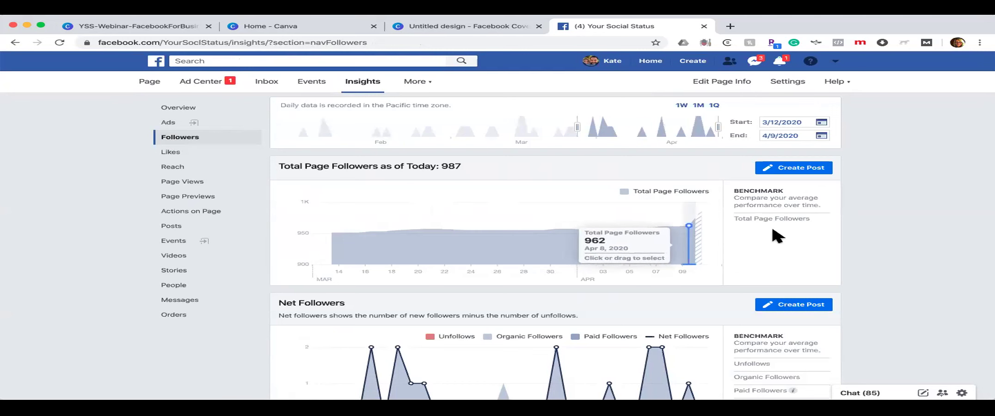
{"action": "mouse_move", "coordinate": [507, 261]}
{"action": "scroll", "coordinate": [507, 260], "scroll_direction": "down", "scroll_amount": 10}
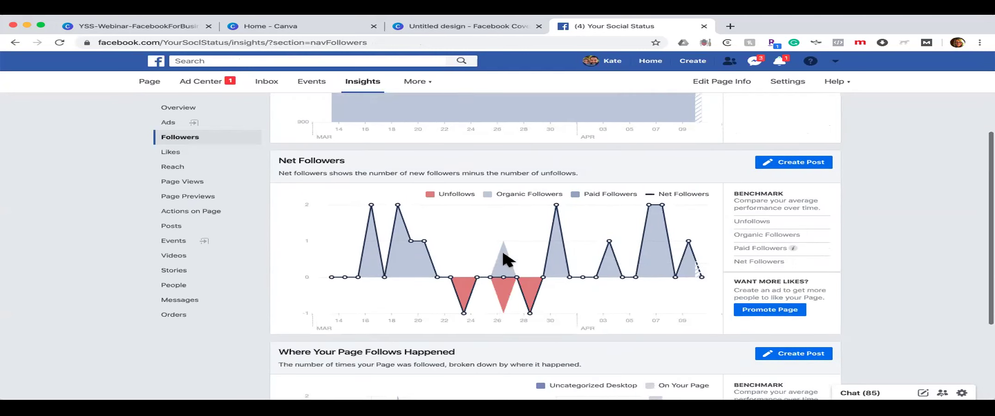
{"action": "mouse_move", "coordinate": [517, 175]}
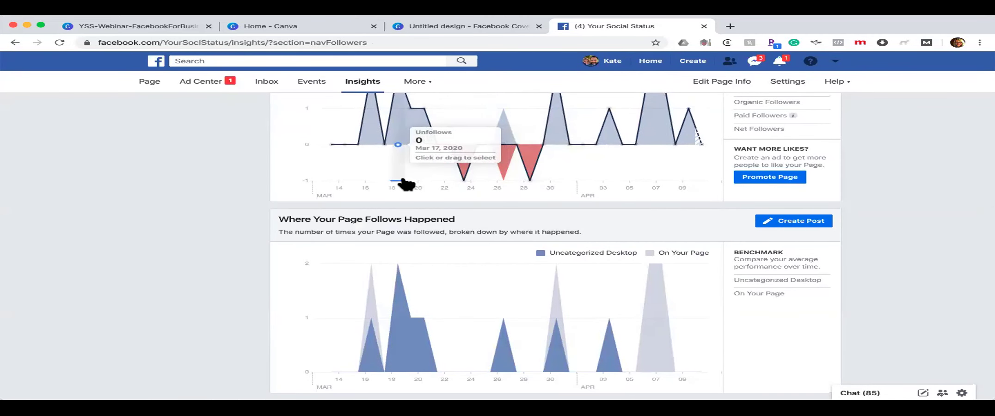
{"action": "scroll", "coordinate": [405, 183], "scroll_direction": "up", "scroll_amount": 5}
- Review the page Likes insights, then the post Reach charts
{"action": "left_click", "coordinate": [160, 151]}
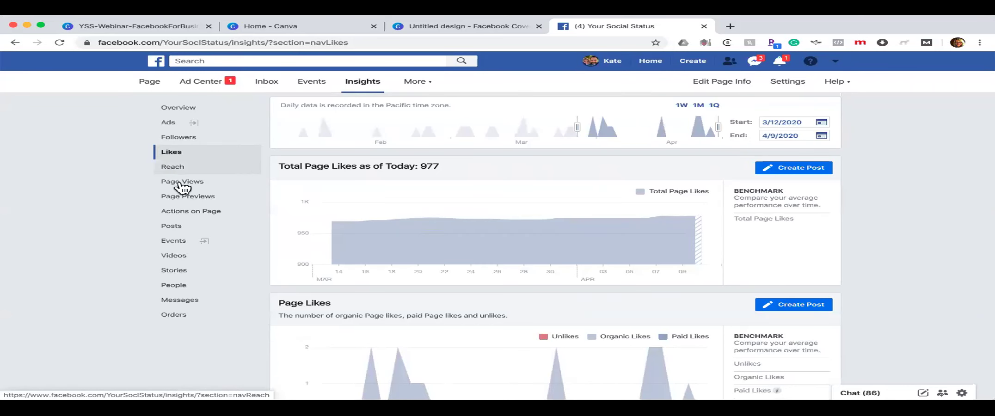
{"action": "left_click", "coordinate": [173, 167]}
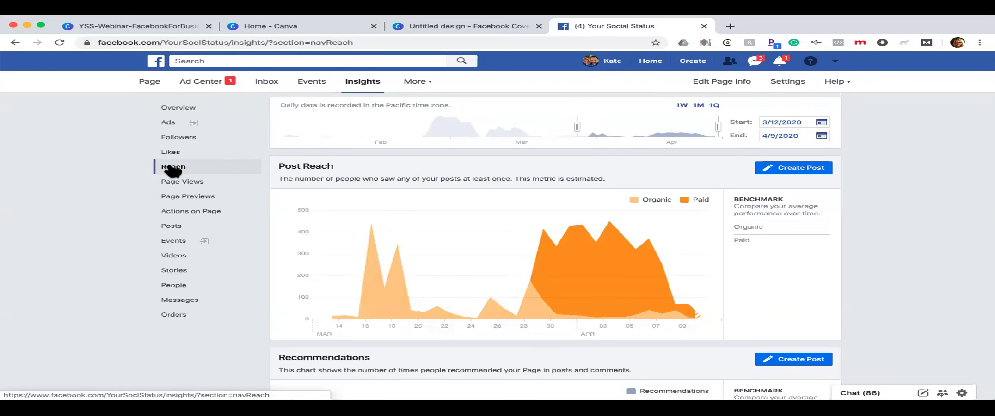
{"action": "scroll", "coordinate": [370, 213], "scroll_direction": "down", "scroll_amount": 4}
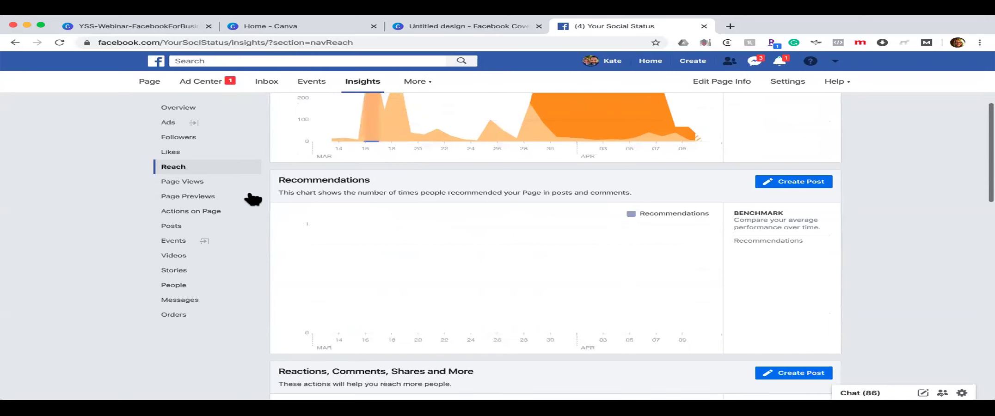
{"action": "scroll", "coordinate": [440, 193], "scroll_direction": "up", "scroll_amount": 4}
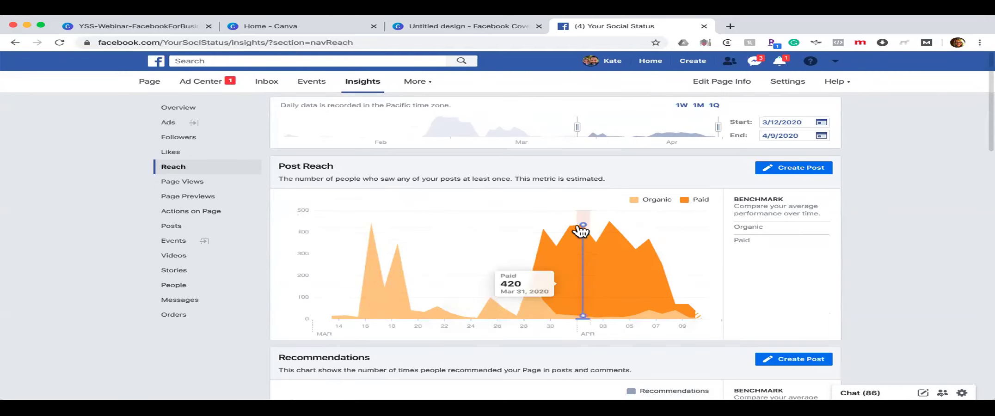
- Review the Page Views and Page Previews charts, then bring up Actions on Page
{"action": "left_click", "coordinate": [175, 183]}
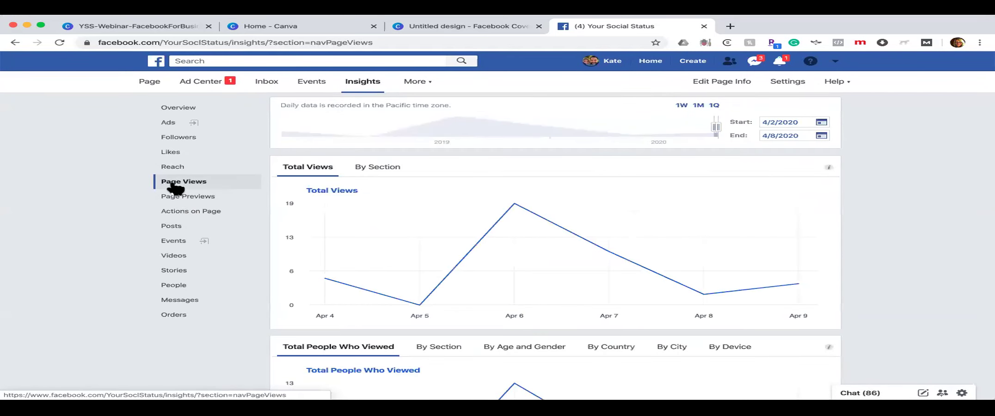
{"action": "scroll", "coordinate": [531, 216], "scroll_direction": "down", "scroll_amount": 7}
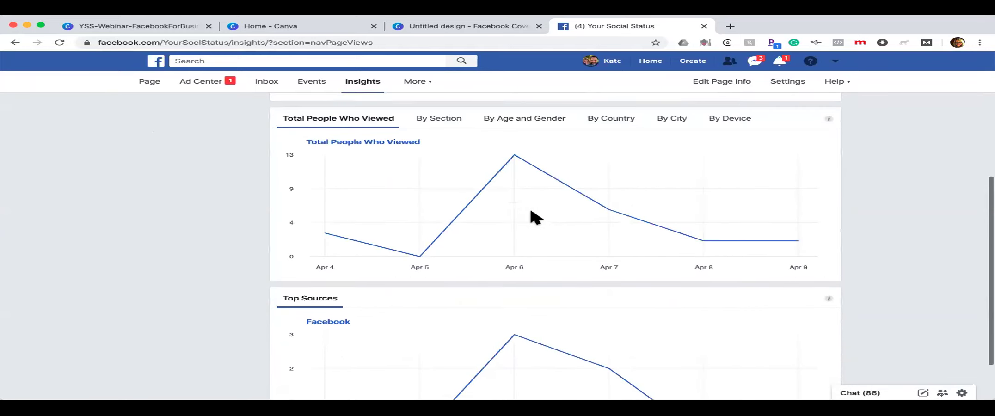
{"action": "scroll", "coordinate": [531, 217], "scroll_direction": "up", "scroll_amount": 7}
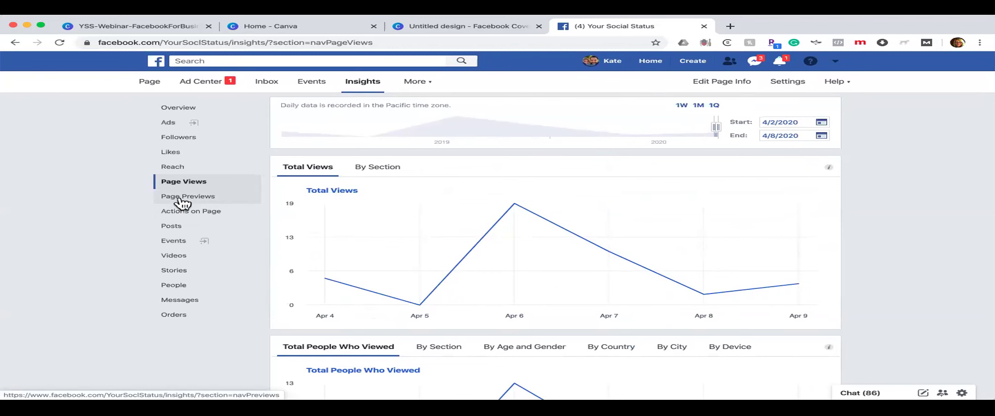
{"action": "left_click", "coordinate": [182, 197]}
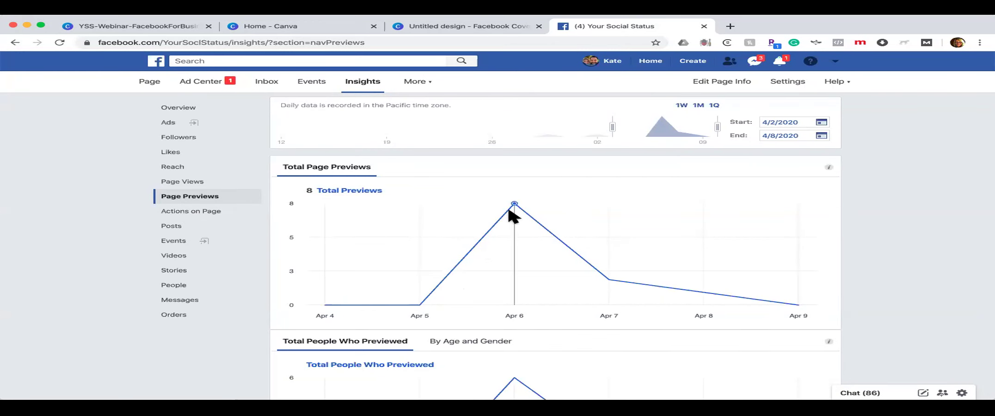
{"action": "scroll", "coordinate": [451, 322], "scroll_direction": "down", "scroll_amount": 3}
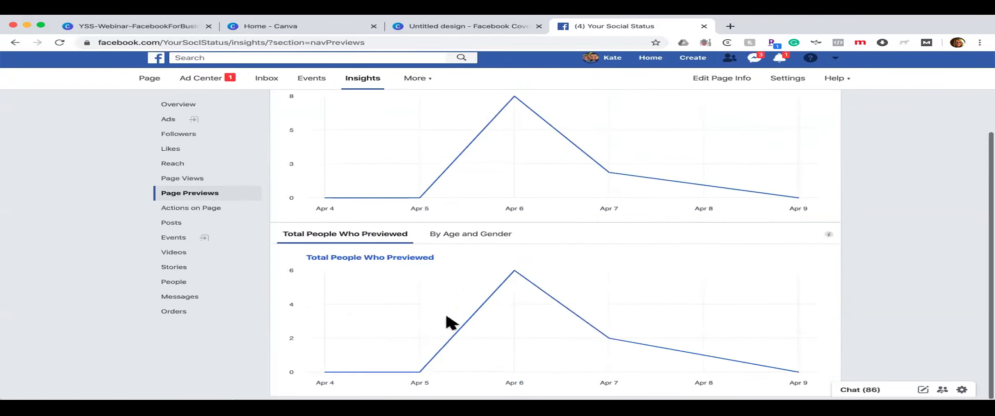
{"action": "left_click", "coordinate": [183, 212]}
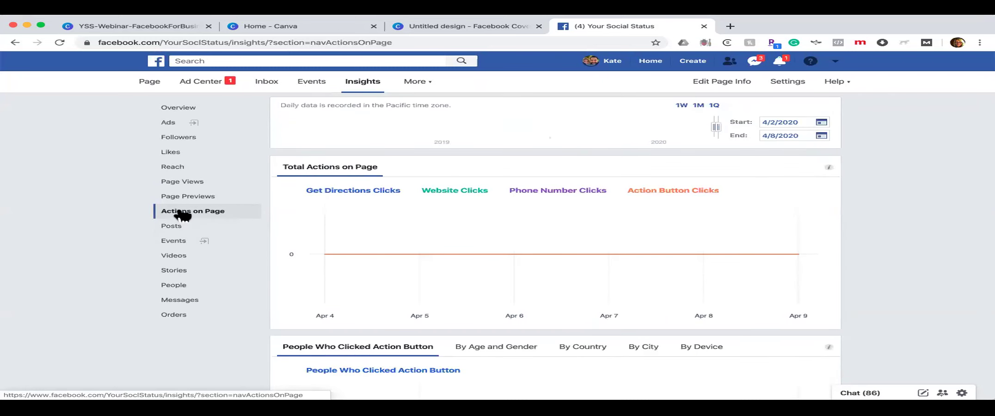
- Scroll through the Actions on Page charts, all at 0 clicks for Apr 4–9
{"action": "scroll", "coordinate": [531, 239], "scroll_direction": "down", "scroll_amount": 5}
{"action": "scroll", "coordinate": [536, 242], "scroll_direction": "down", "scroll_amount": 12}
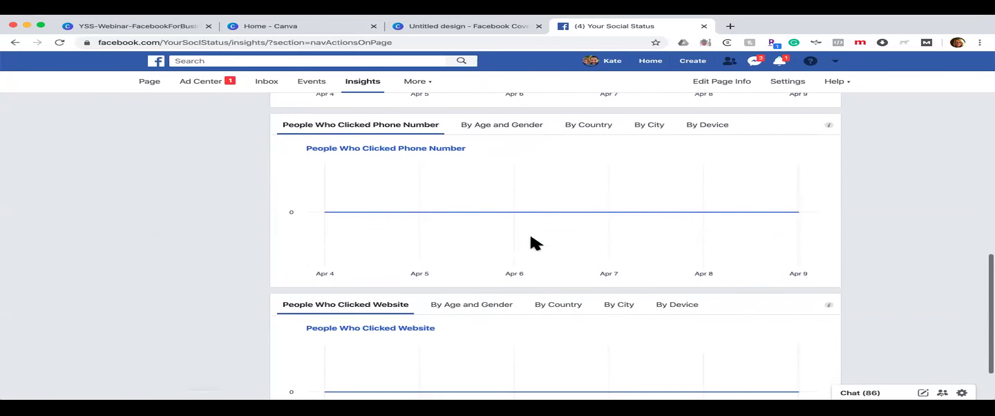
{"action": "scroll", "coordinate": [351, 201], "scroll_direction": "up", "scroll_amount": 5}
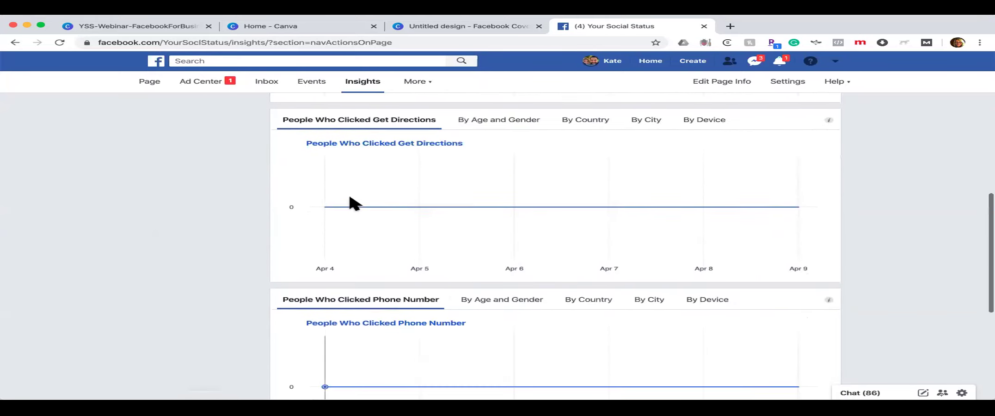
{"action": "scroll", "coordinate": [351, 202], "scroll_direction": "up", "scroll_amount": 9}
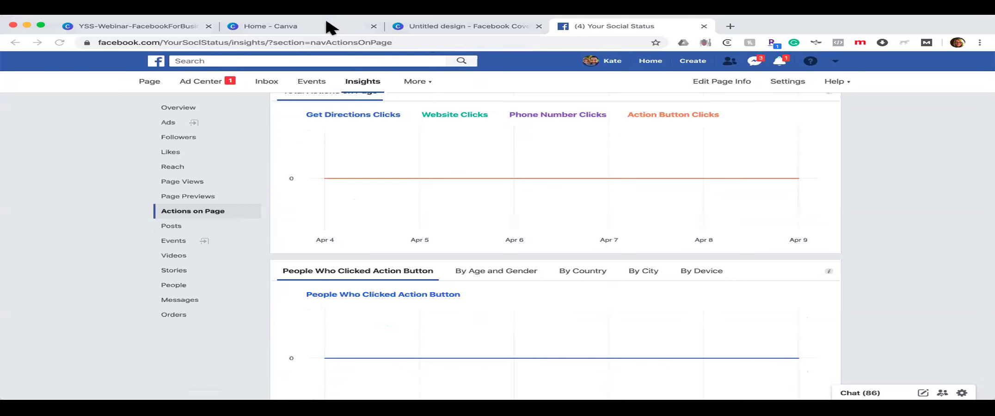
- Open the Posts insights and inspect when fans are online by day and time
{"action": "left_click", "coordinate": [172, 227]}
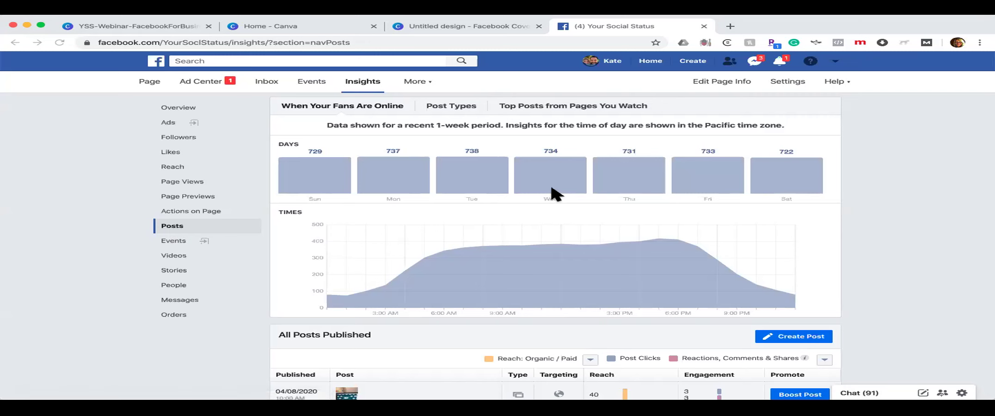
{"action": "scroll", "coordinate": [784, 228], "scroll_direction": "down", "scroll_amount": 1}
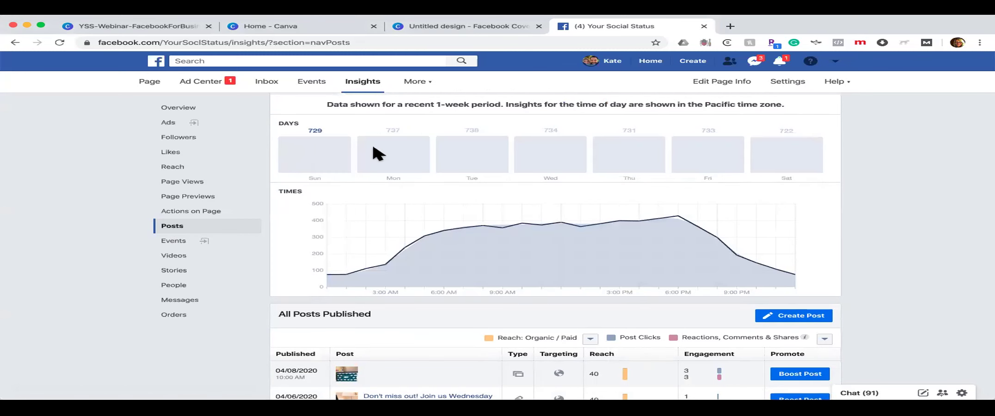
{"action": "mouse_move", "coordinate": [389, 154]}
{"action": "mouse_move", "coordinate": [316, 171]}
{"action": "mouse_move", "coordinate": [458, 160]}
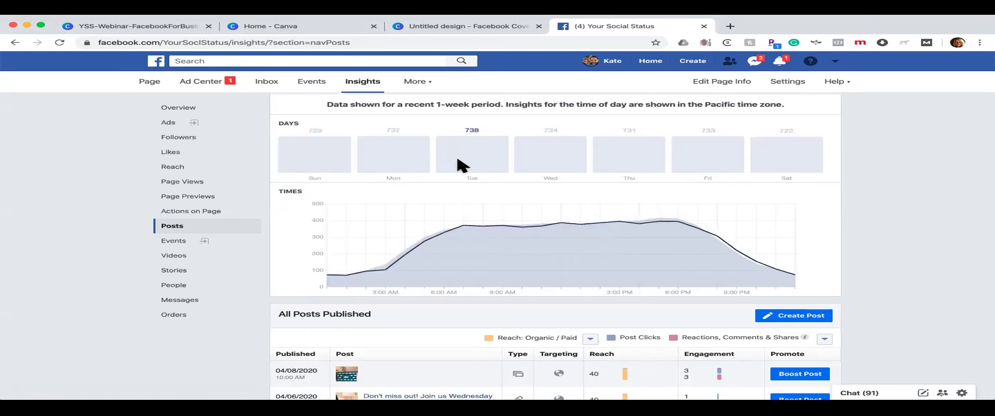
{"action": "mouse_move", "coordinate": [623, 165]}
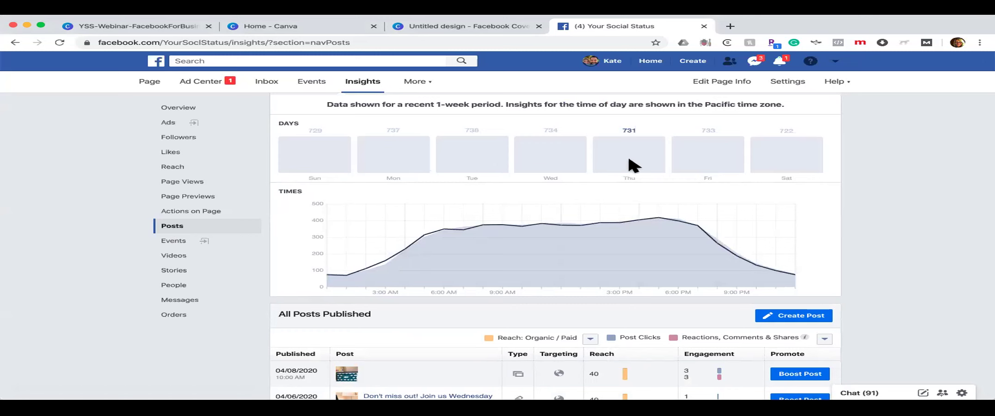
{"action": "mouse_move", "coordinate": [718, 168]}
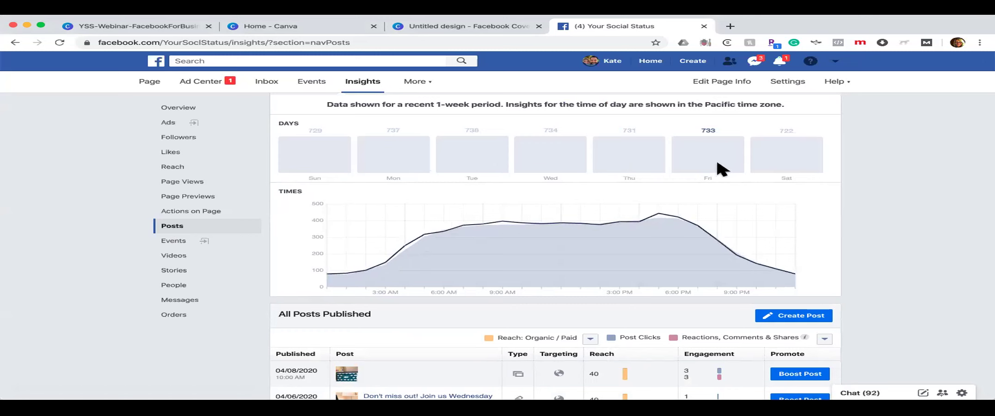
{"action": "mouse_move", "coordinate": [650, 243]}
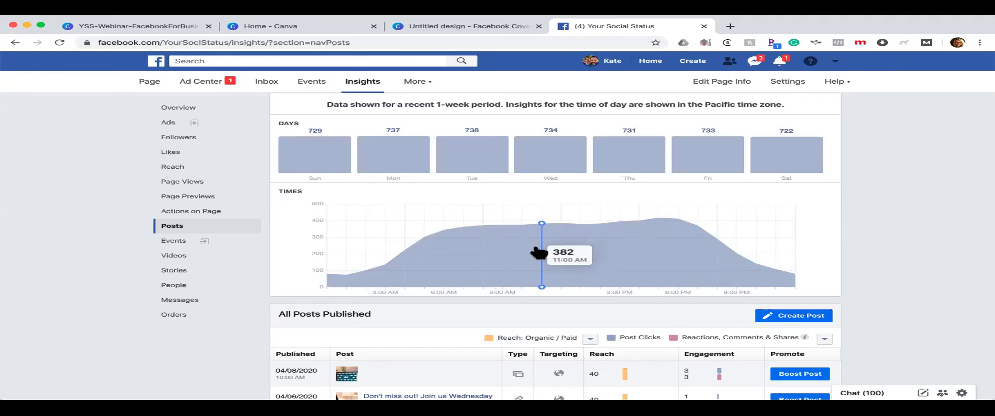
- Browse the All Posts Published table, loading more posts with See More
{"action": "scroll", "coordinate": [537, 252], "scroll_direction": "down", "scroll_amount": 1}
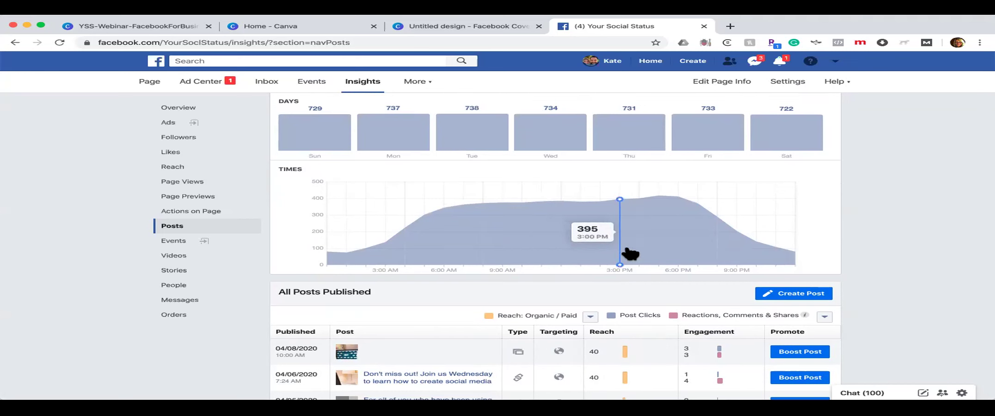
{"action": "mouse_move", "coordinate": [537, 135]}
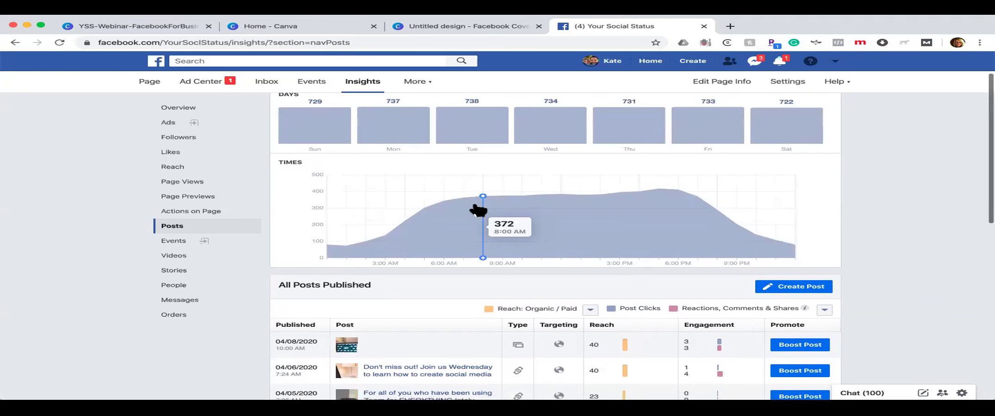
{"action": "scroll", "coordinate": [478, 211], "scroll_direction": "down", "scroll_amount": 4}
{"action": "scroll", "coordinate": [478, 211], "scroll_direction": "down", "scroll_amount": 5}
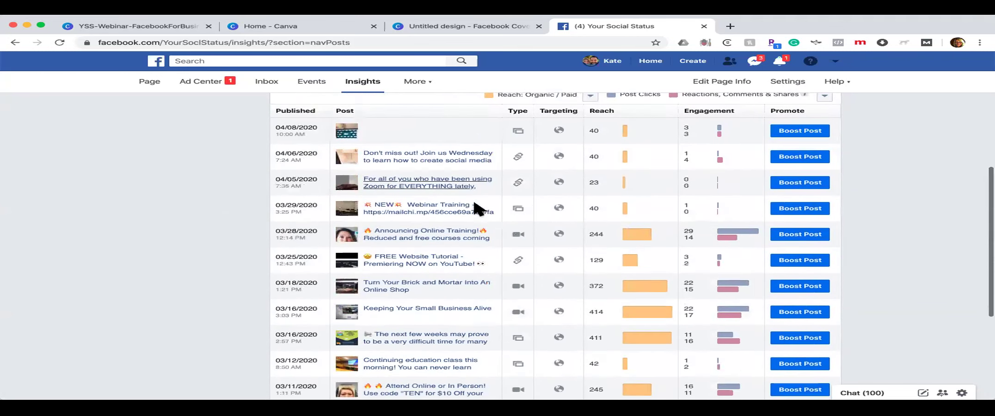
{"action": "left_click", "coordinate": [557, 330]}
{"action": "scroll", "coordinate": [559, 333], "scroll_direction": "down", "scroll_amount": 7}
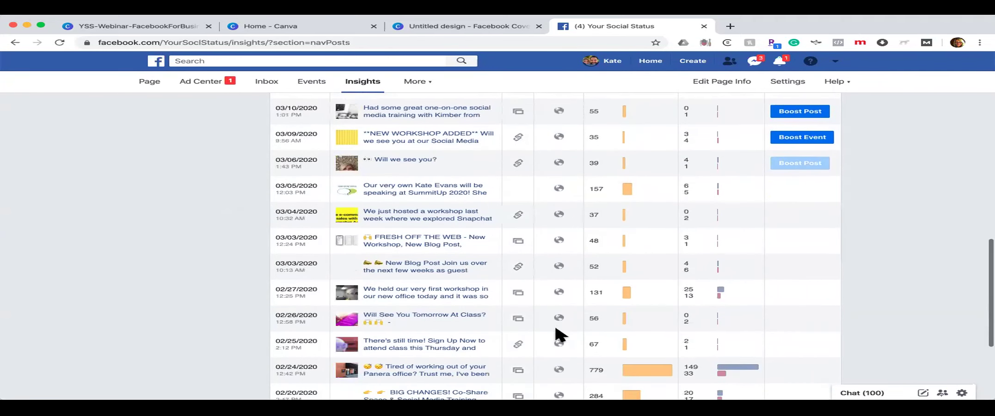
{"action": "scroll", "coordinate": [560, 334], "scroll_direction": "up", "scroll_amount": 15}
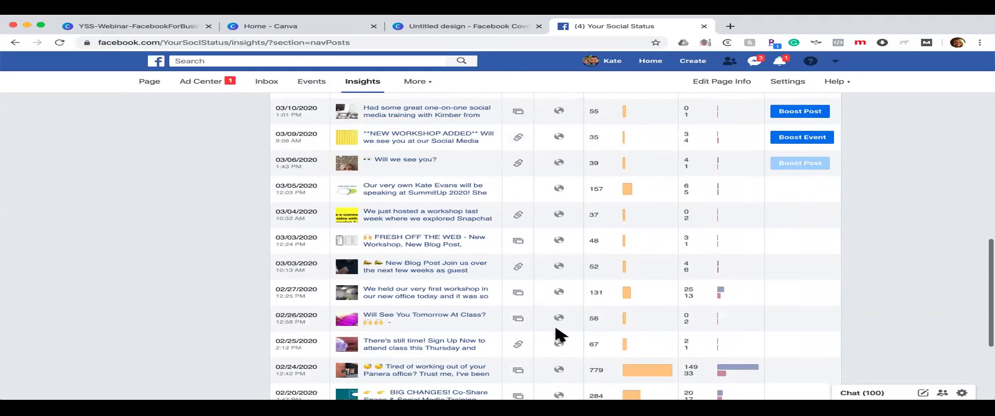
{"action": "scroll", "coordinate": [560, 334], "scroll_direction": "up", "scroll_amount": 1}
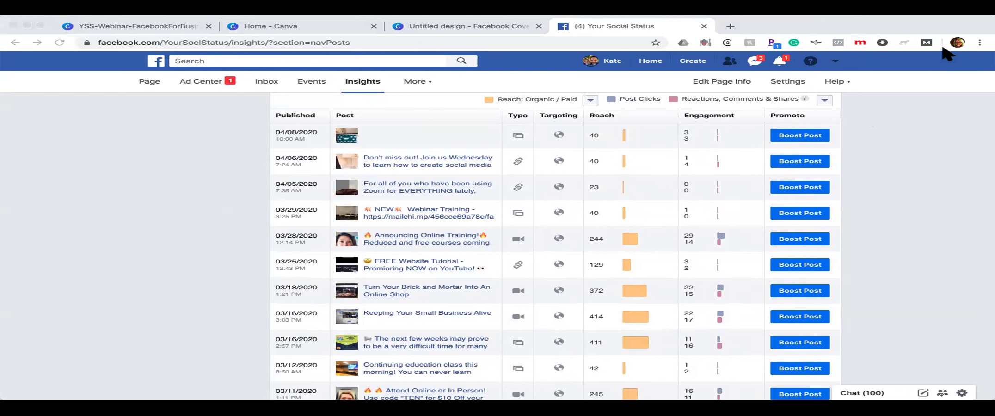
- Return to the Your Social Status page home view
{"action": "left_click", "coordinate": [759, 177]}
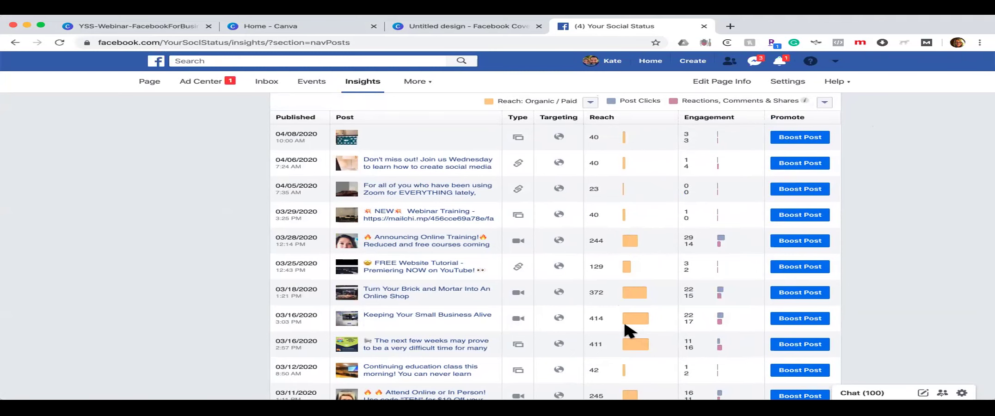
{"action": "scroll", "coordinate": [629, 330], "scroll_direction": "up", "scroll_amount": 3}
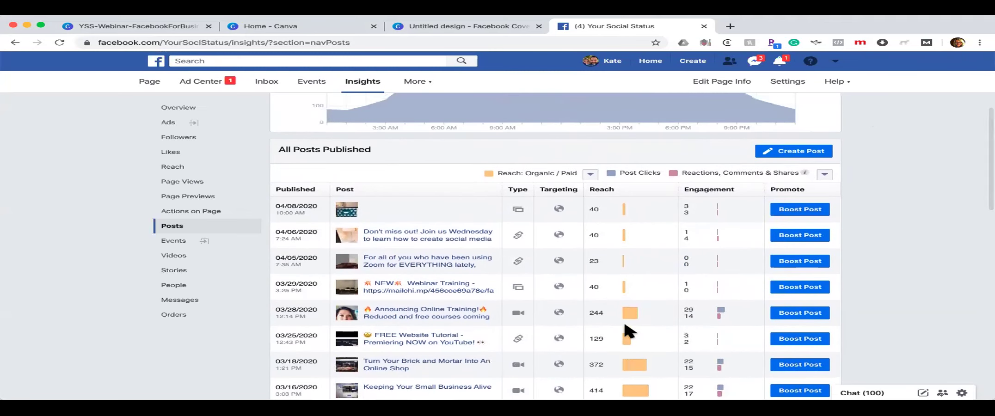
{"action": "scroll", "coordinate": [628, 328], "scroll_direction": "up", "scroll_amount": 5}
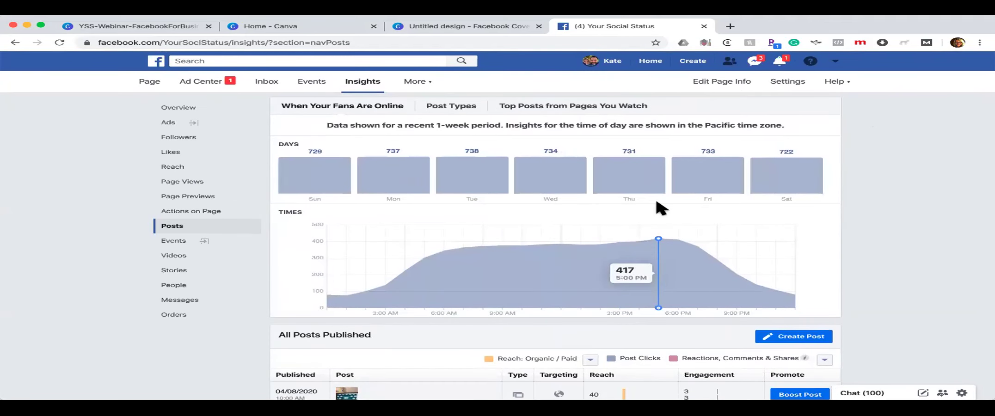
{"action": "left_click", "coordinate": [150, 82]}
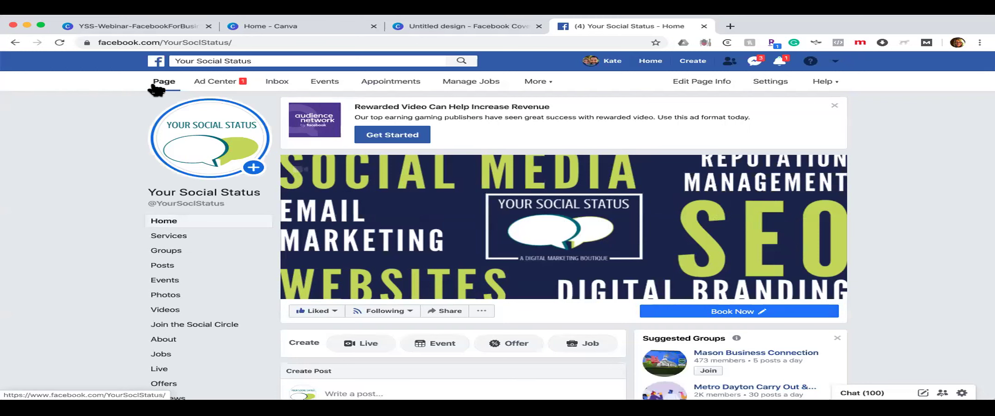
- Present the YSS-Webinar-FacebookForBusiness deck in Canva full screen
{"action": "left_click", "coordinate": [153, 26]}
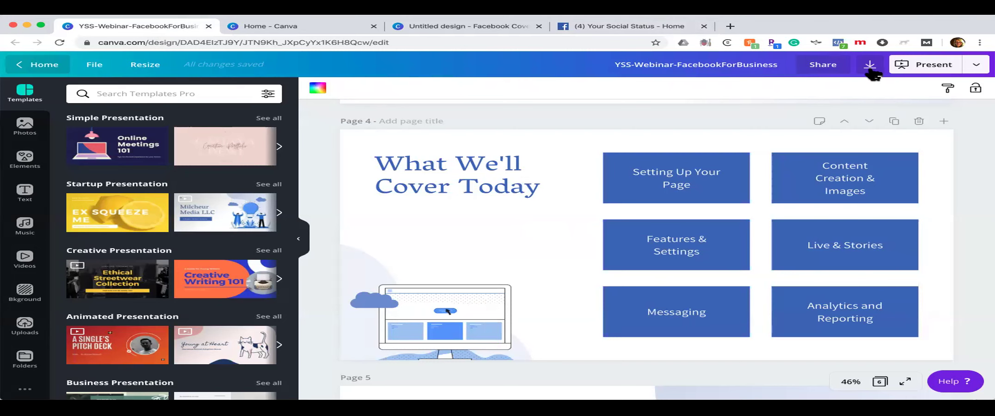
{"action": "left_click", "coordinate": [897, 66]}
{"action": "left_click", "coordinate": [855, 325]}
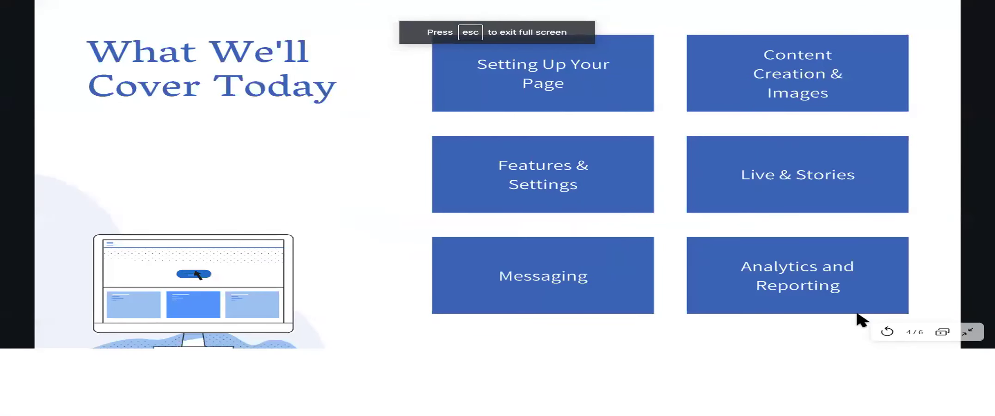